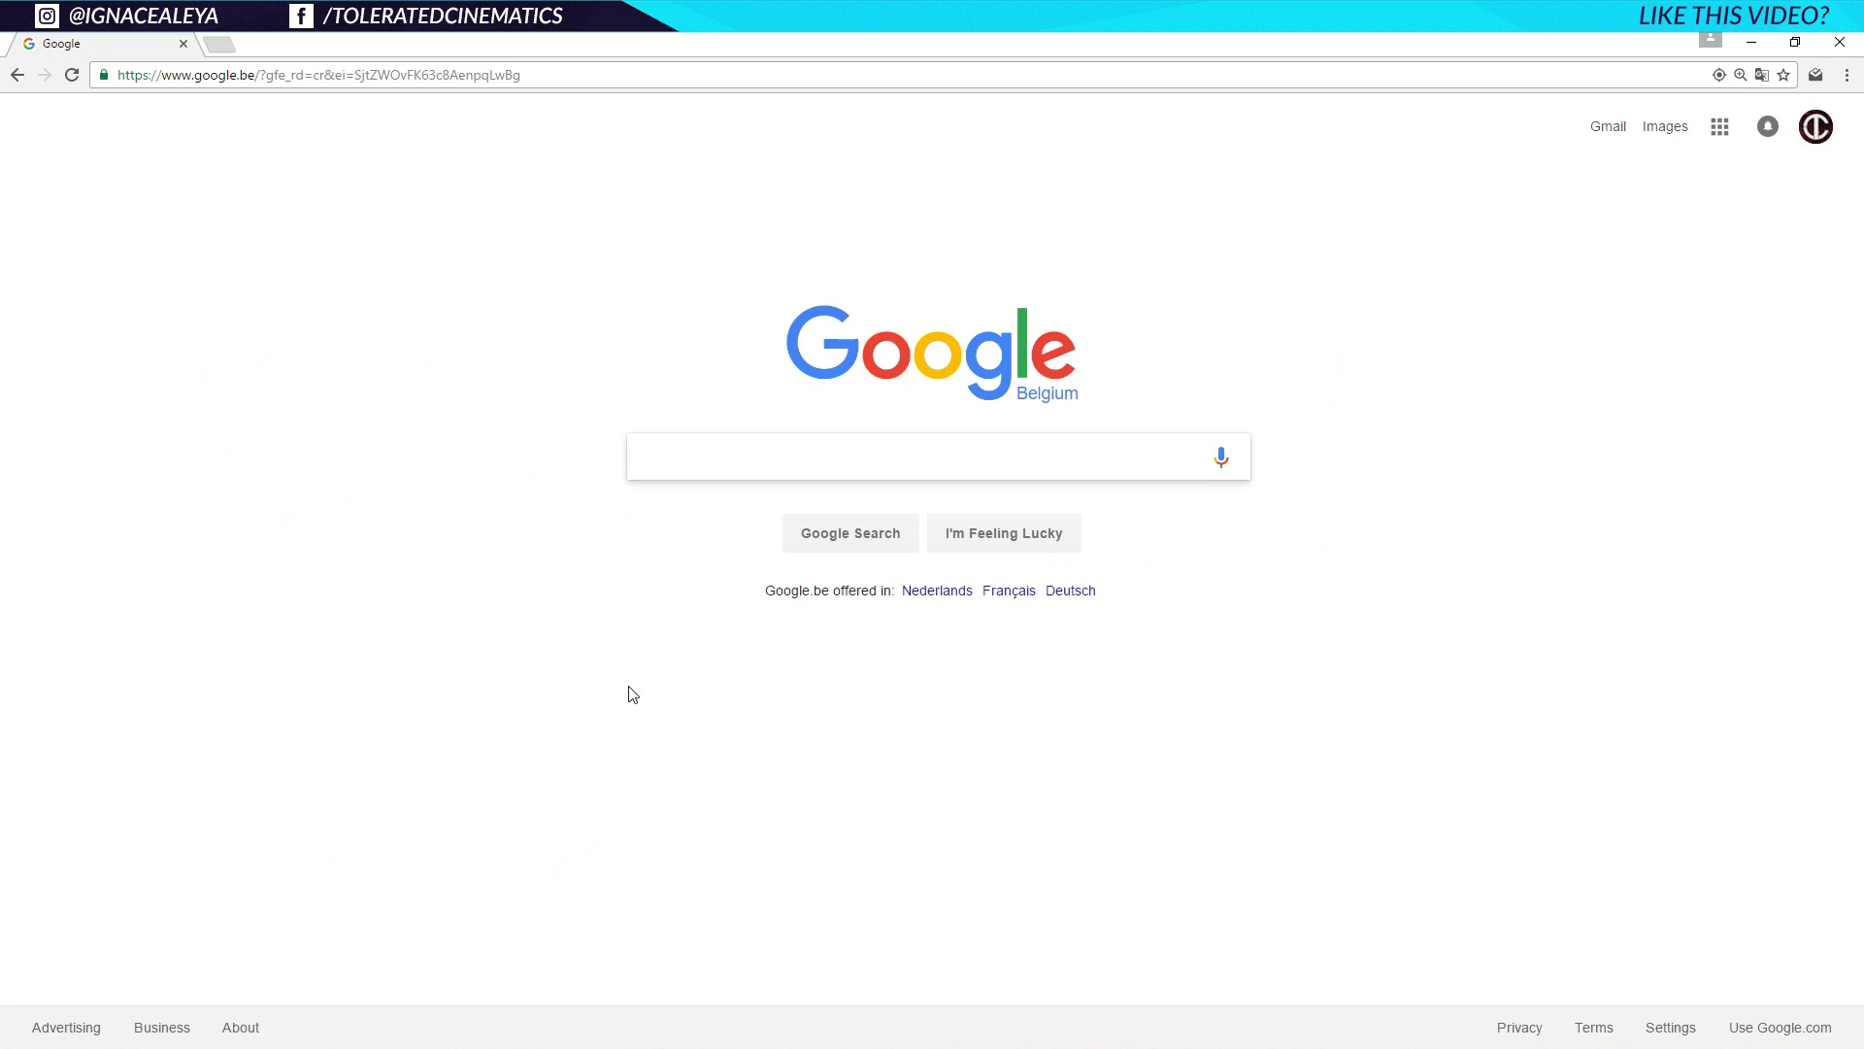
Search Google for 'newspaper' and switch to the image results
text(newspaper)
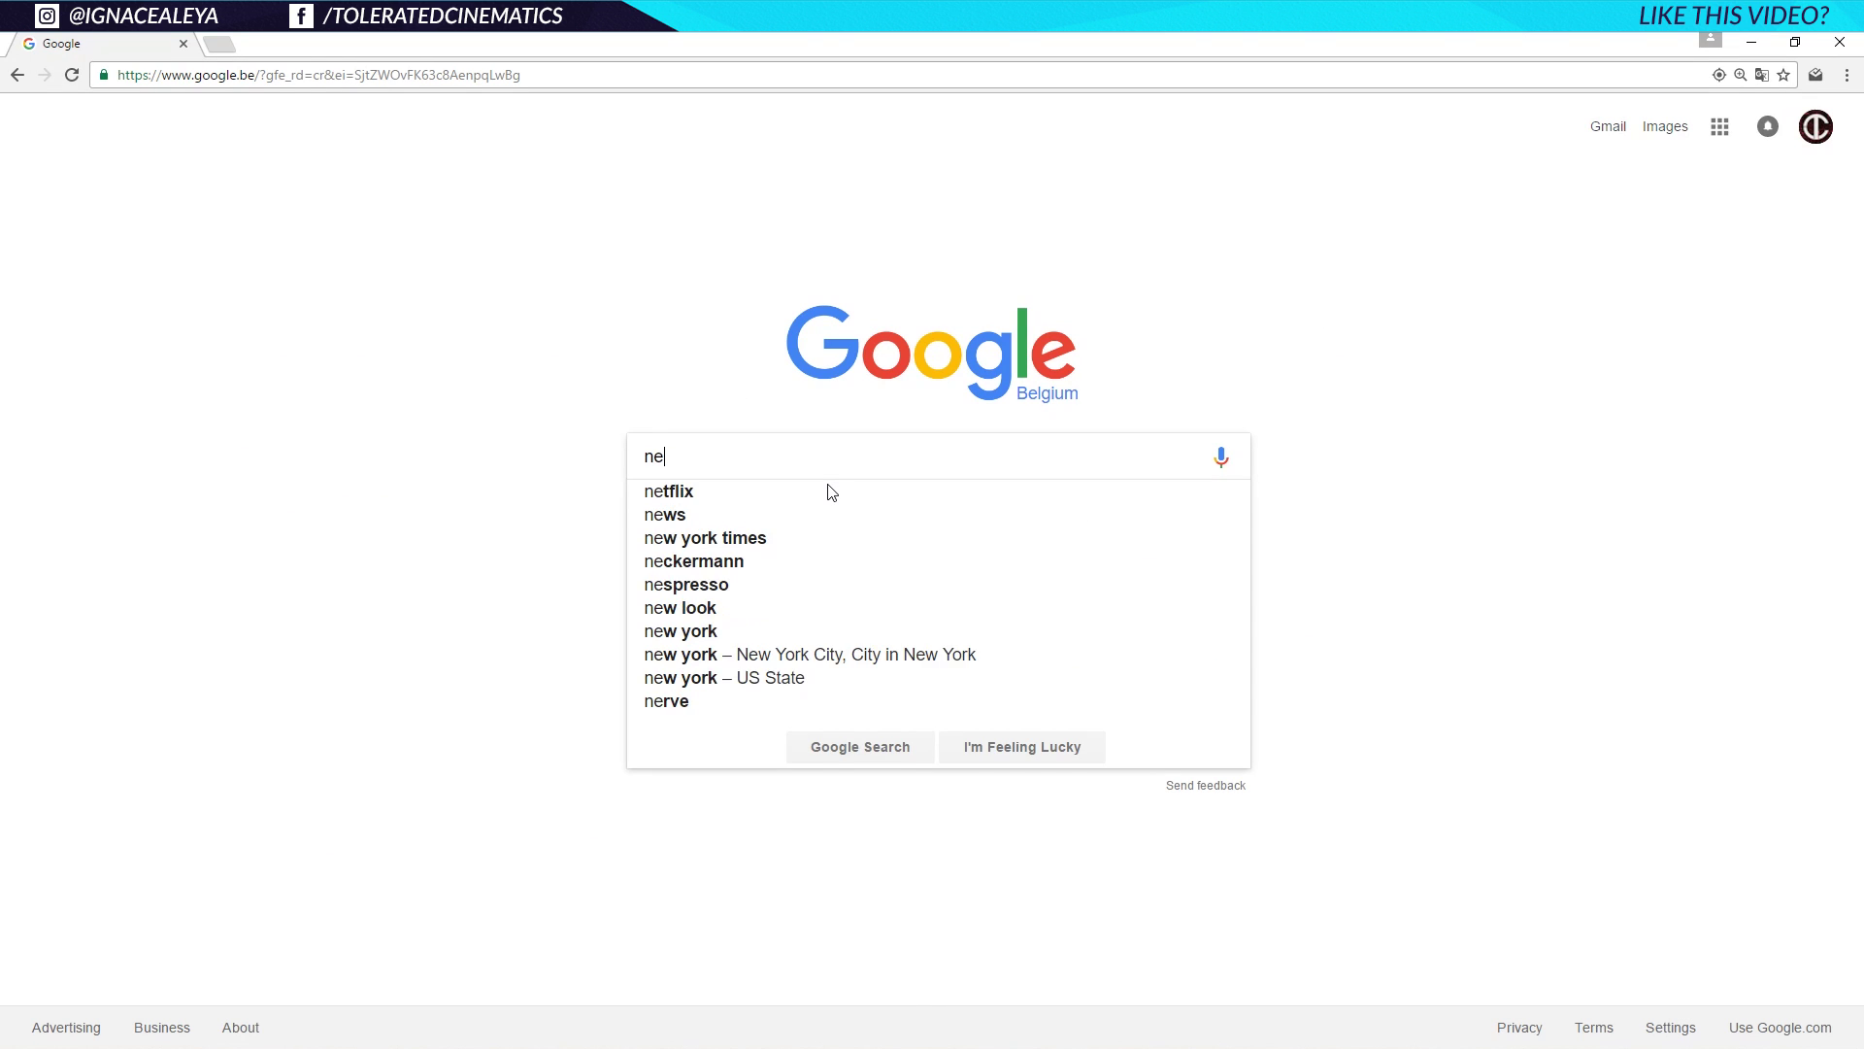
key(Return)
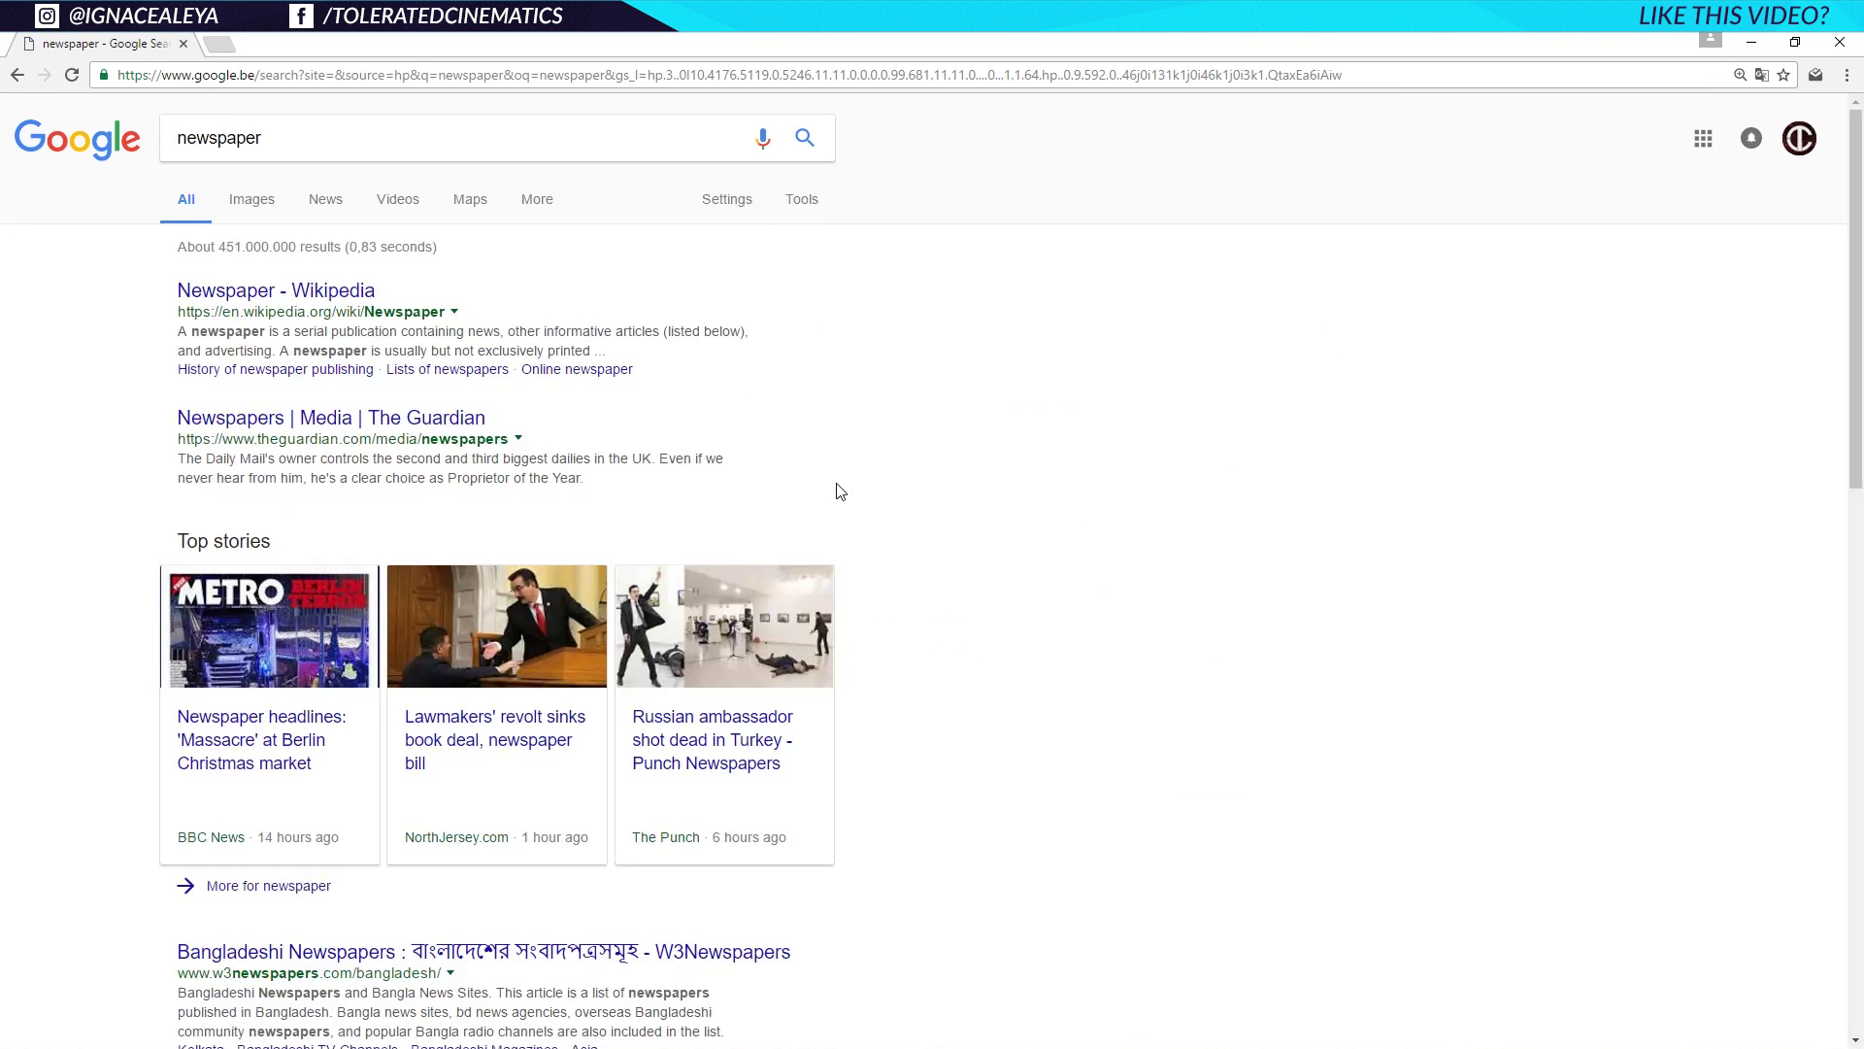
click(242, 199)
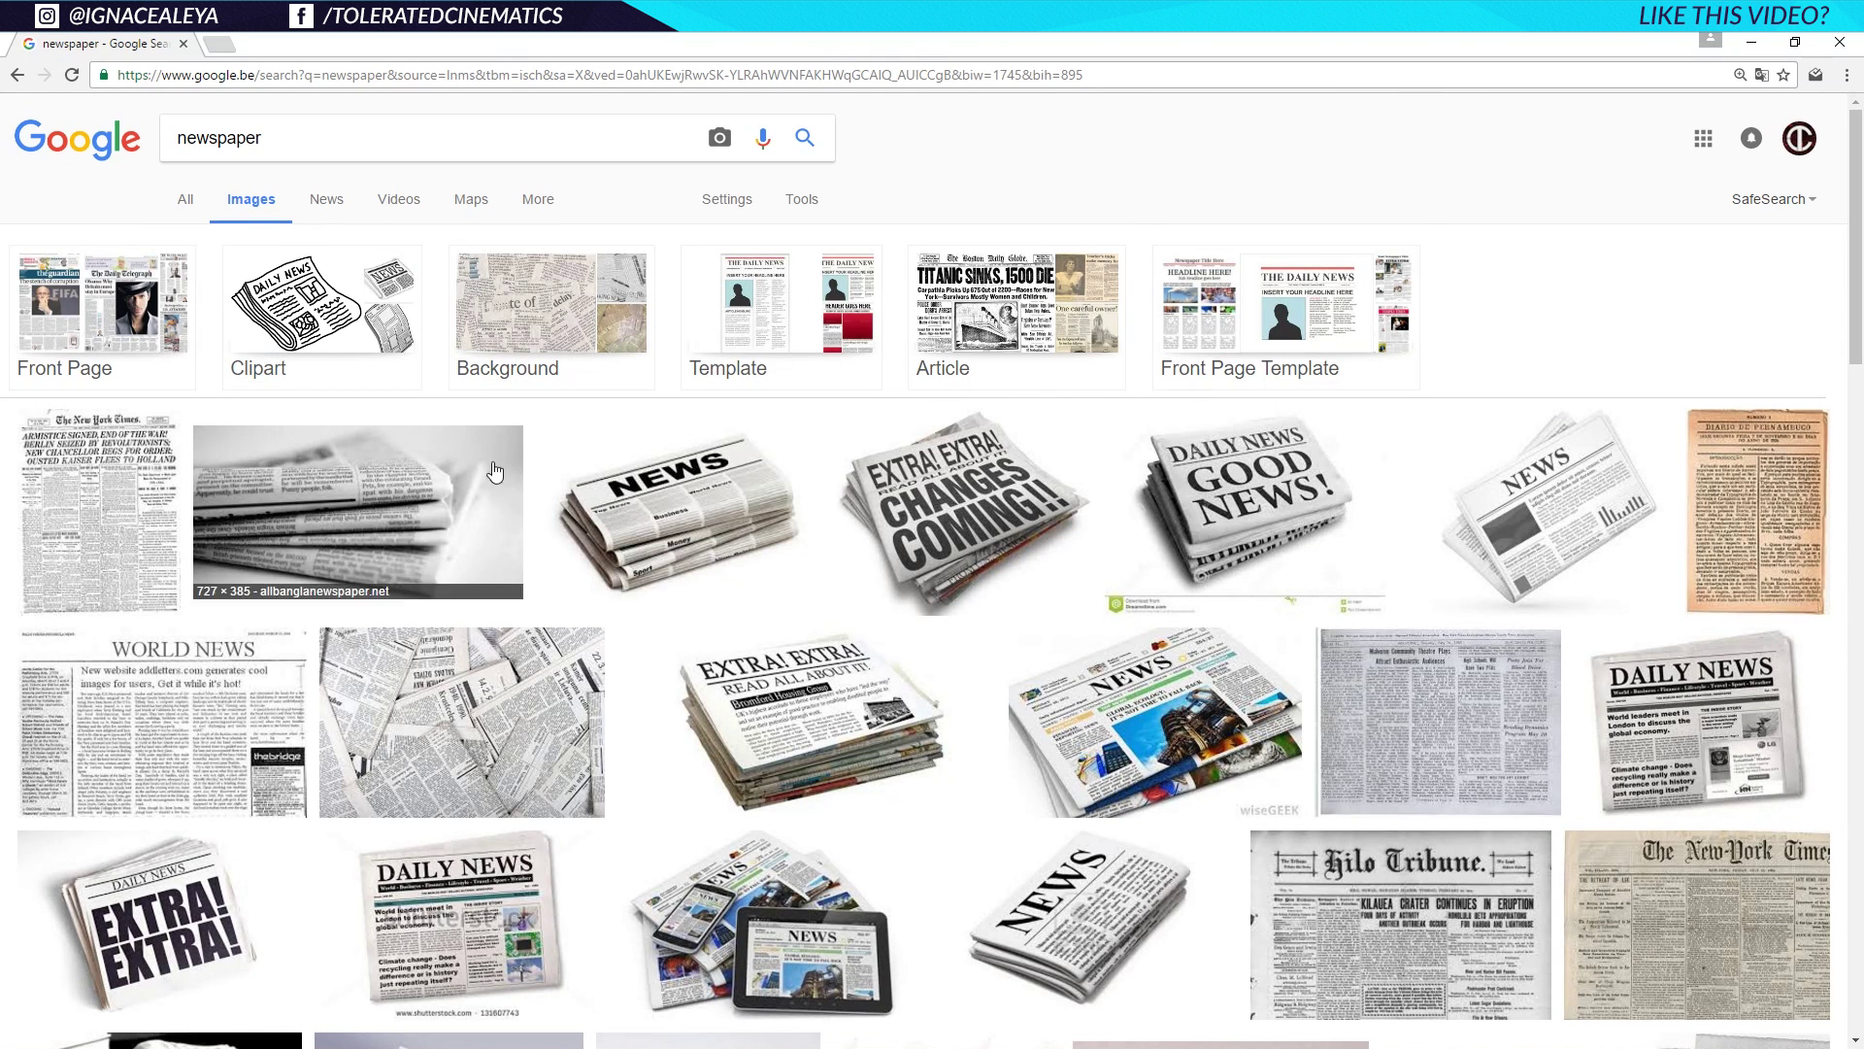
Filter results to Large size and Labeled for reuse with modification, then close Chrome
click(802, 199)
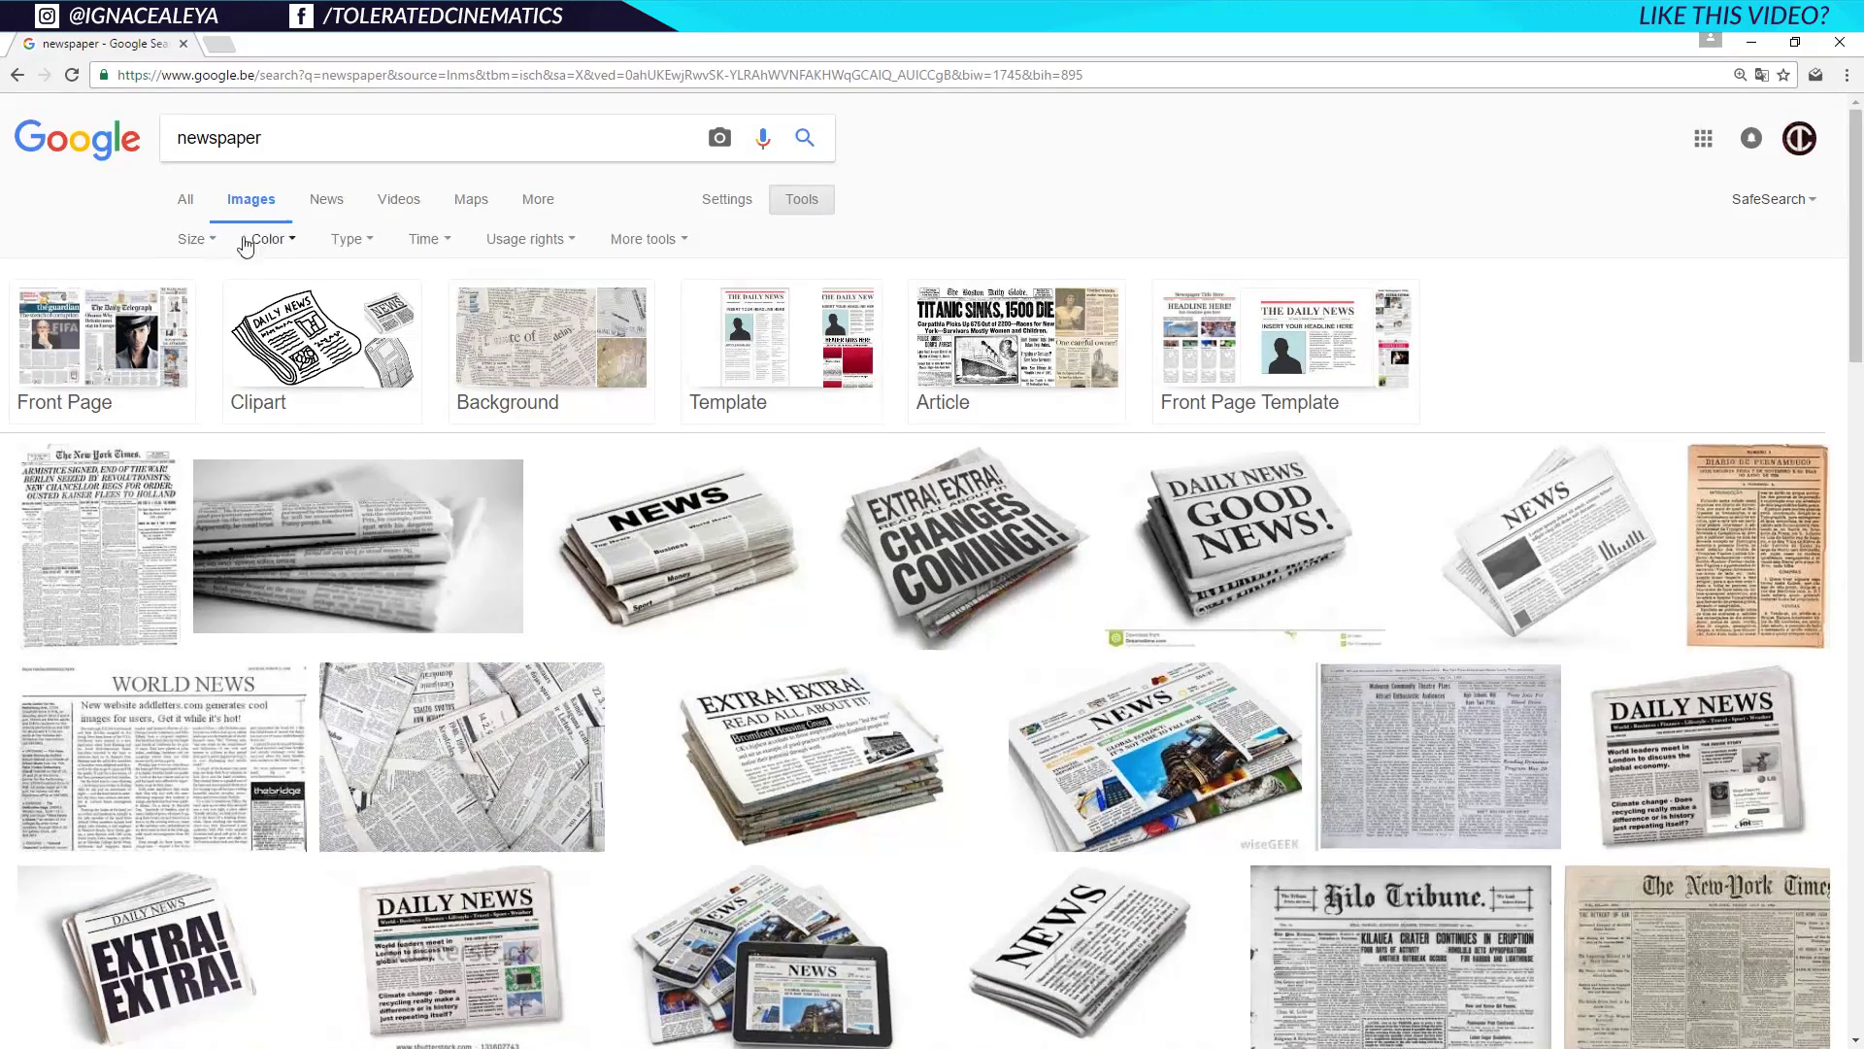
click(206, 240)
click(243, 301)
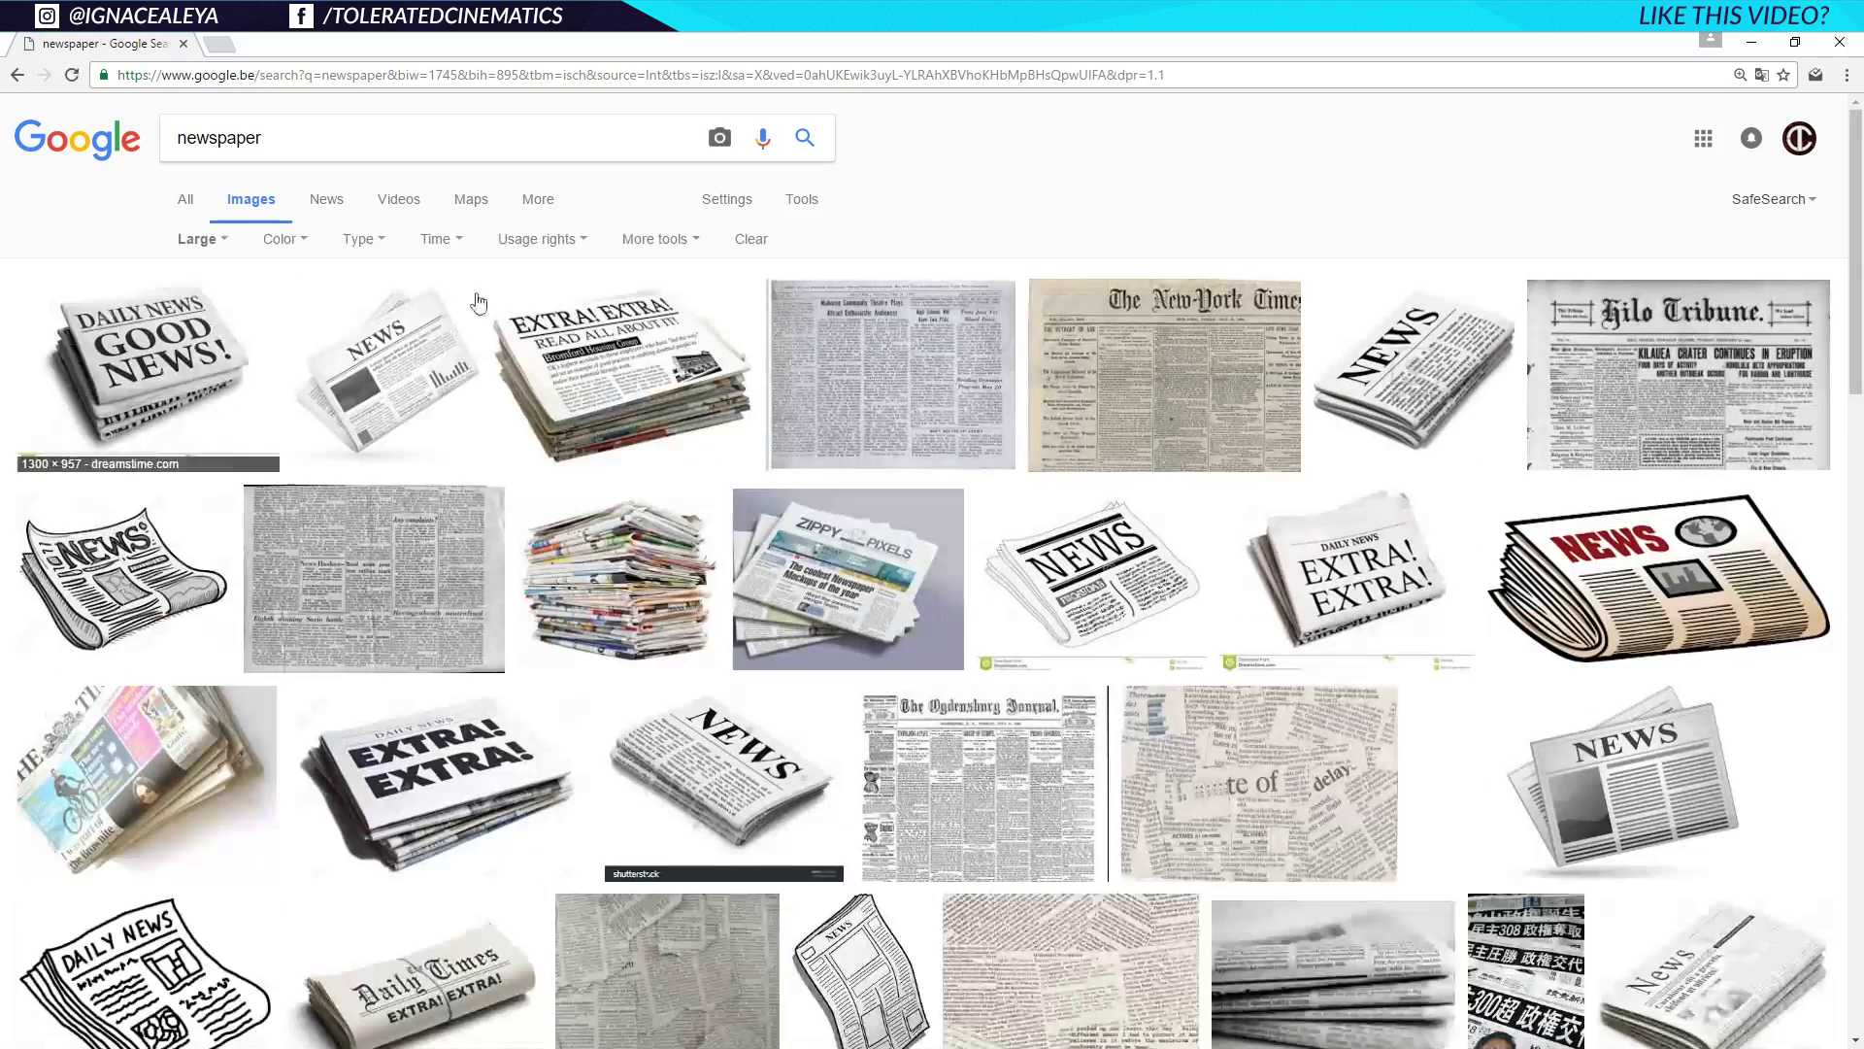
click(537, 239)
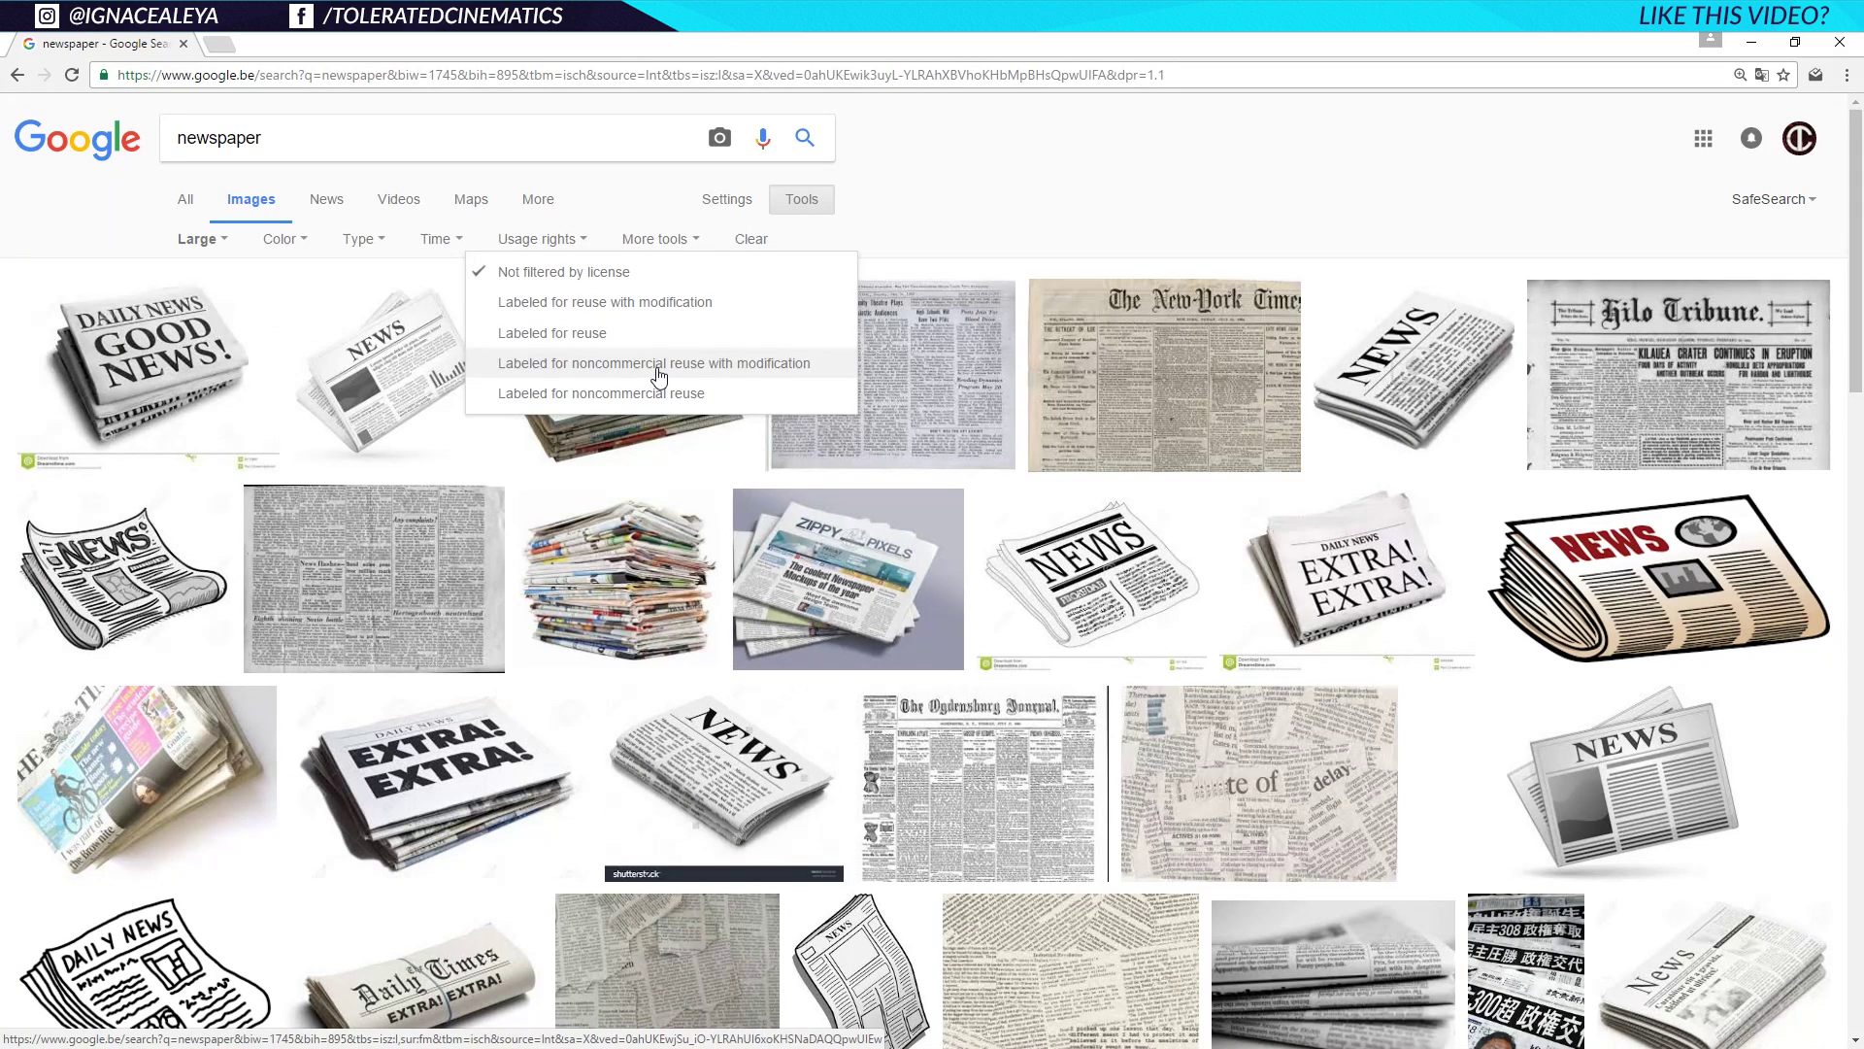
click(654, 304)
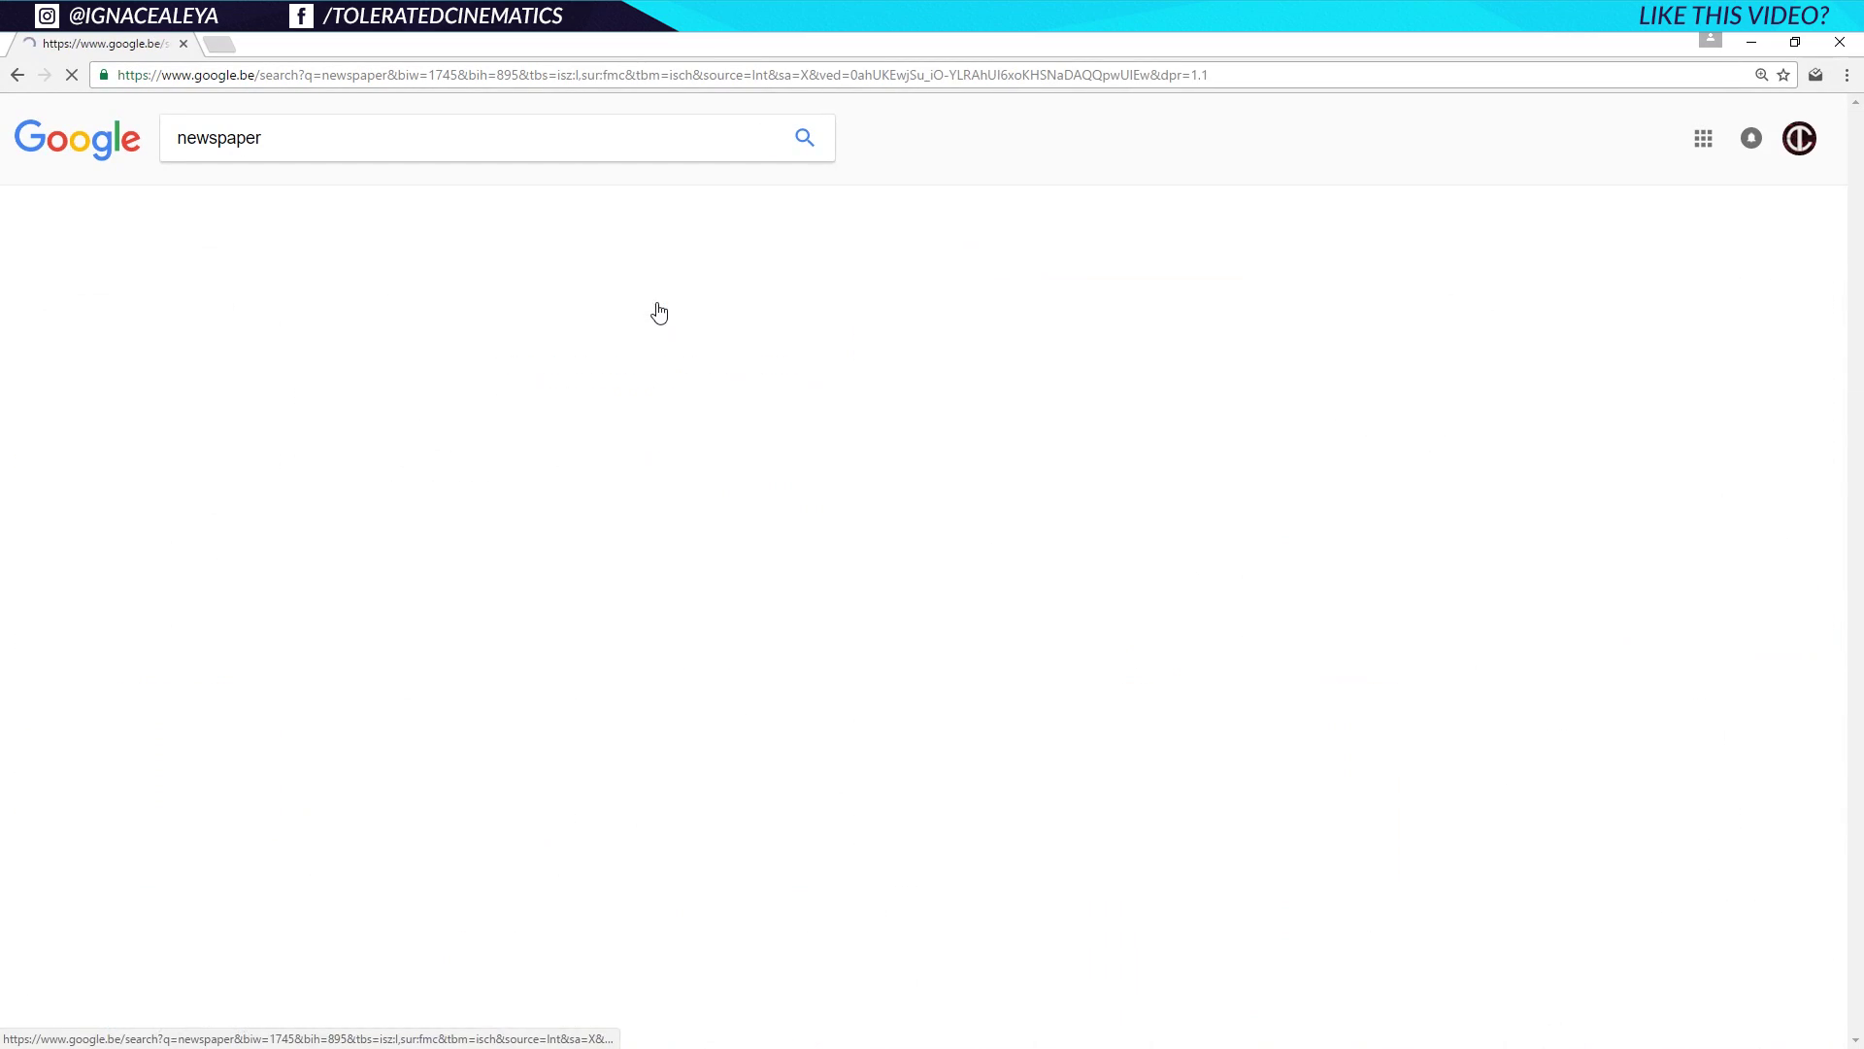
scroll(735, 642, down, 7)
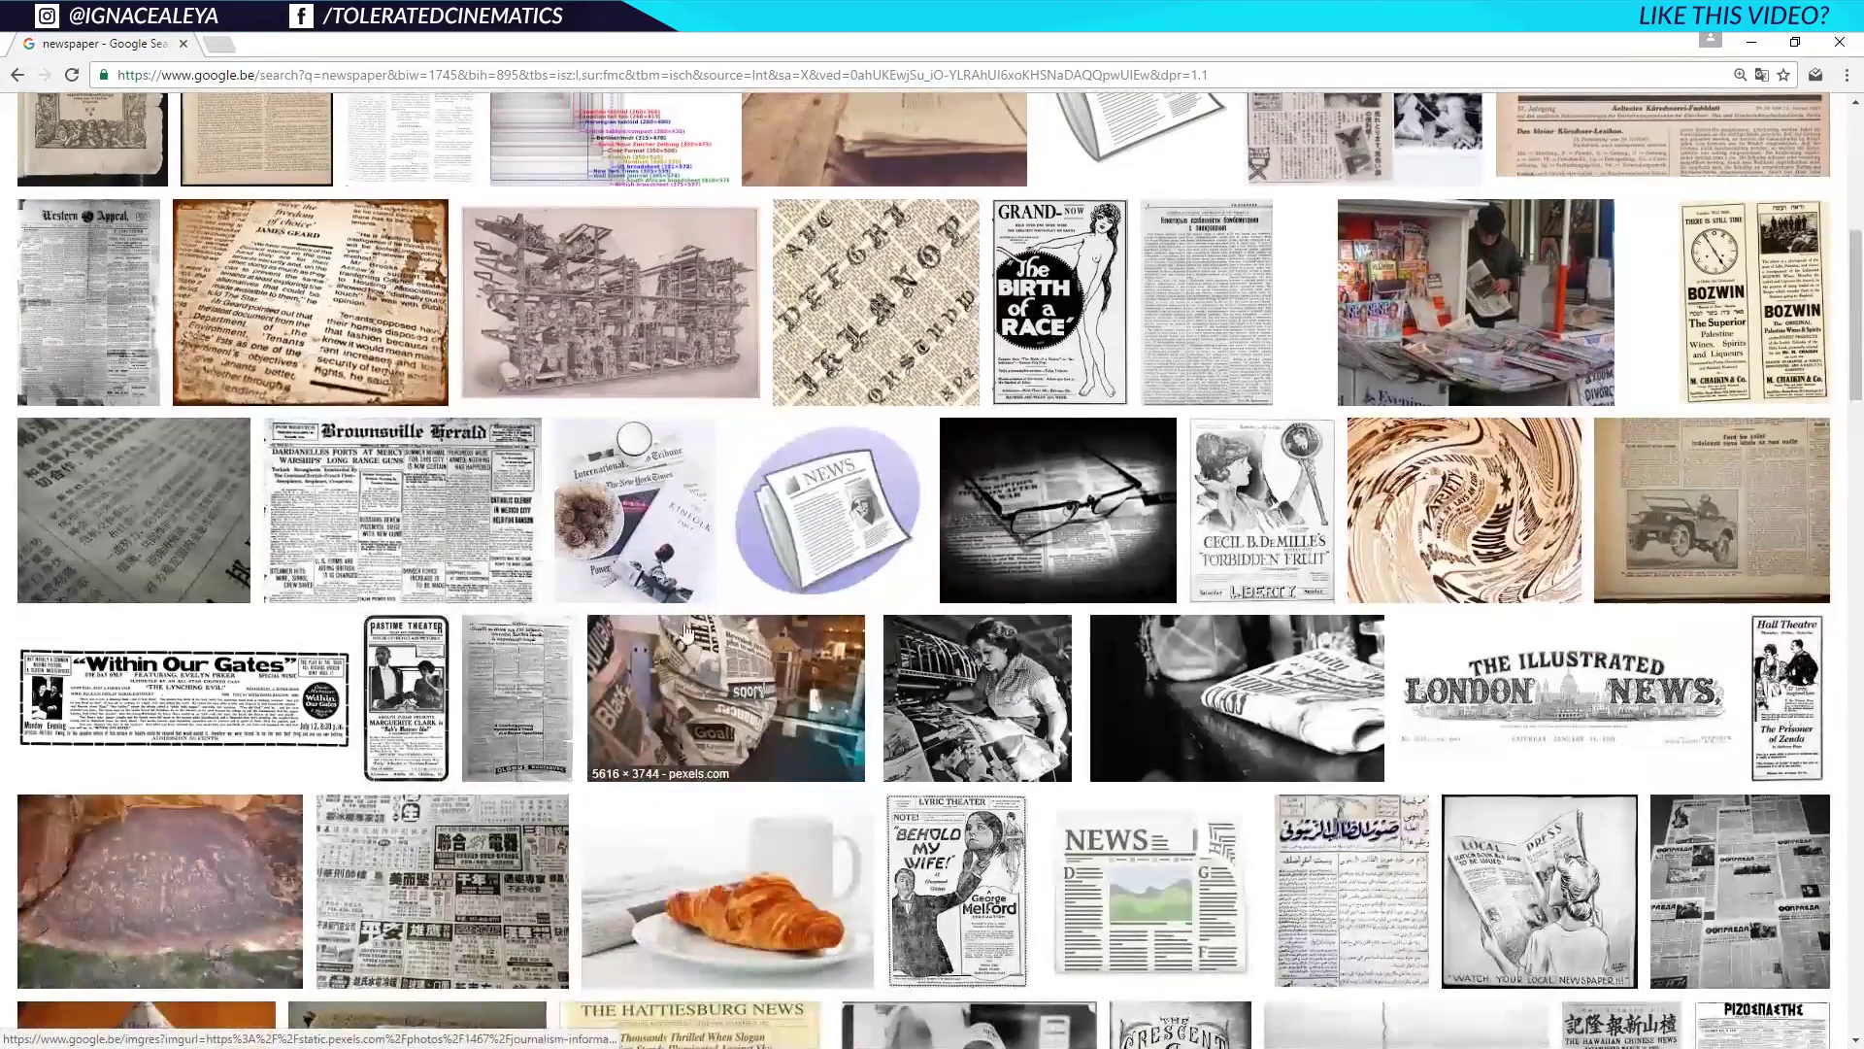
click(183, 44)
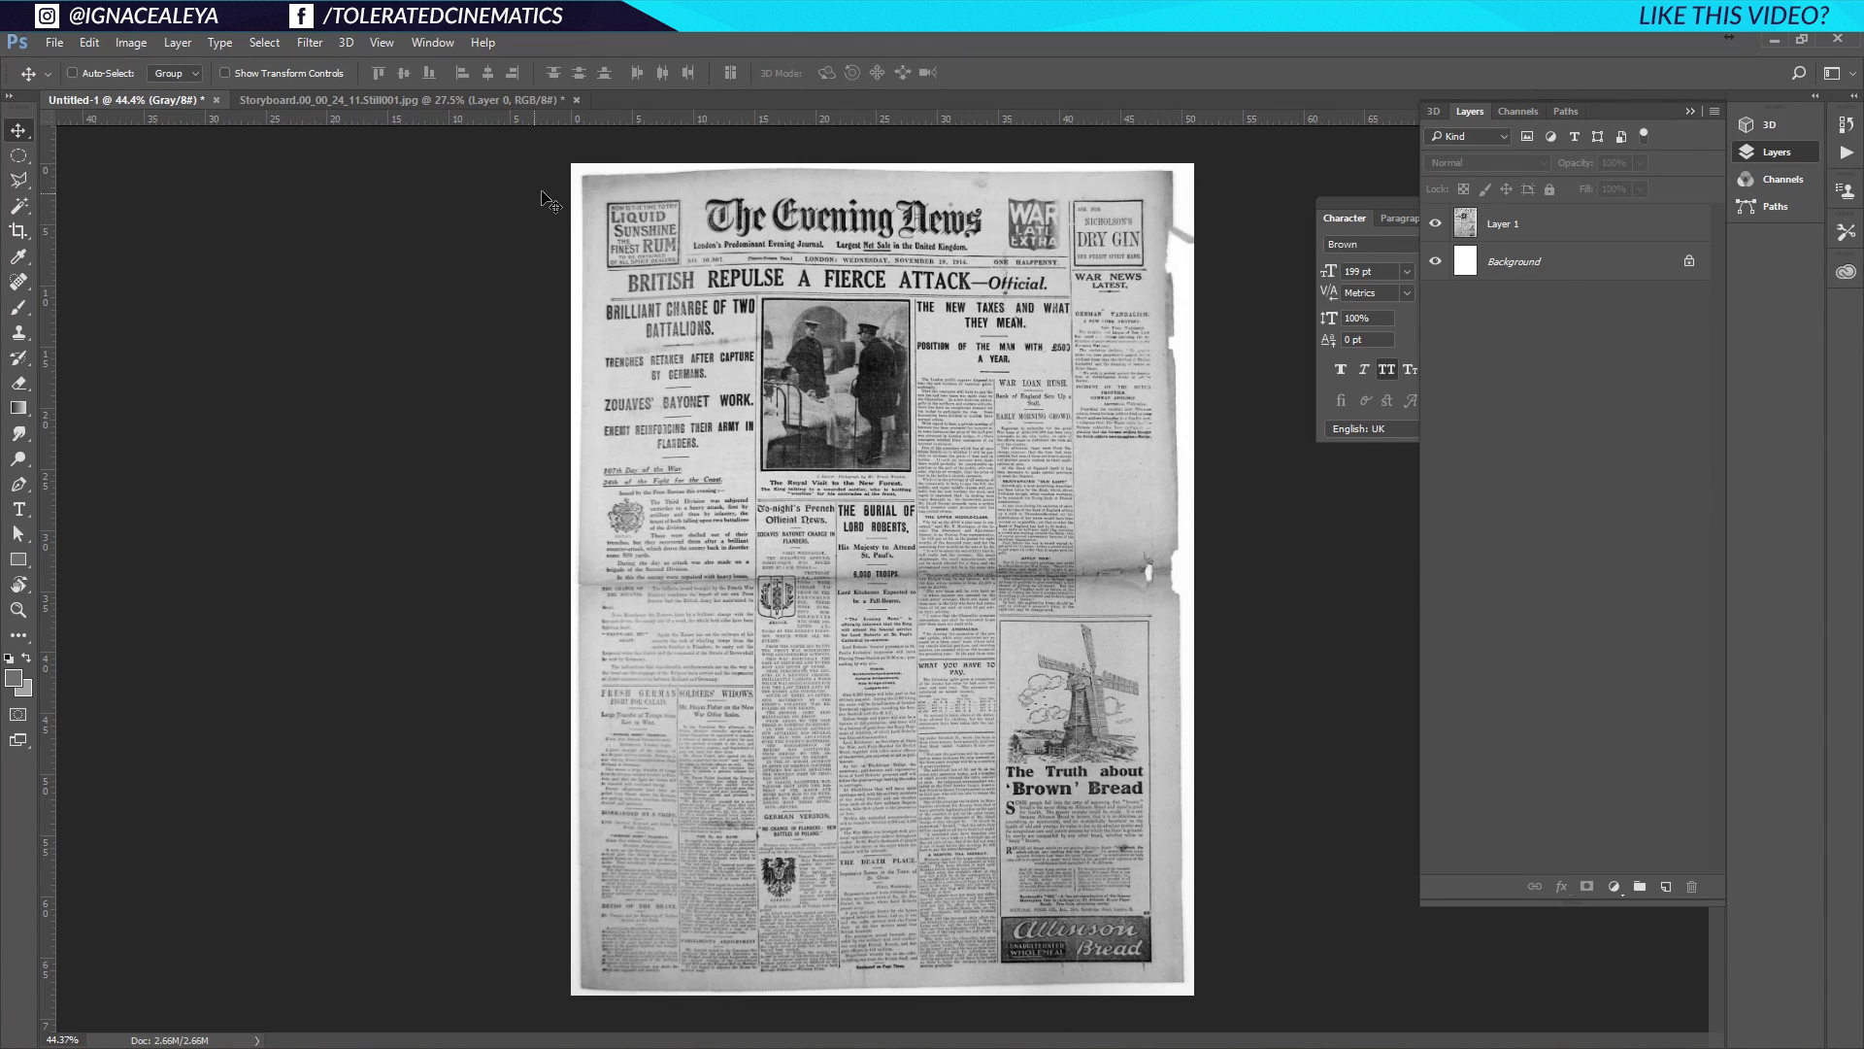
Crop the scan down to The Evening News page
click(18, 230)
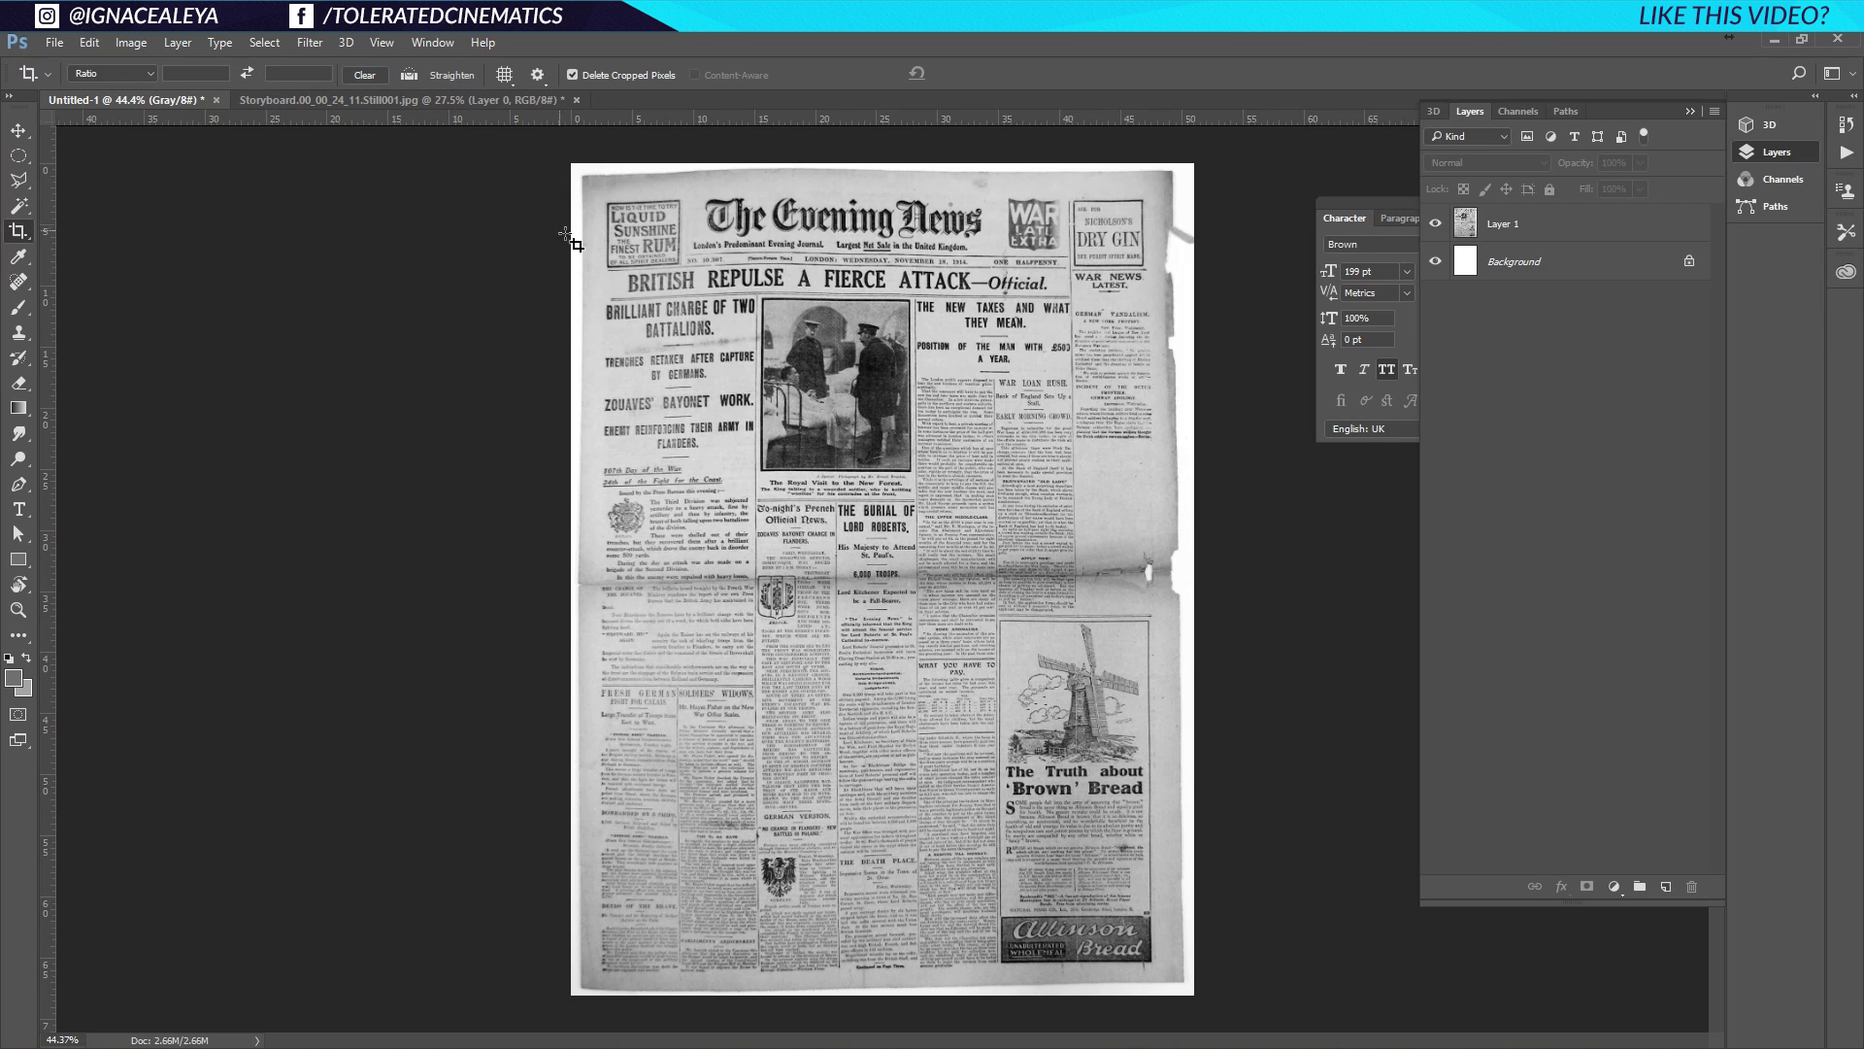
drag(585, 176, 1173, 978)
key(Return)
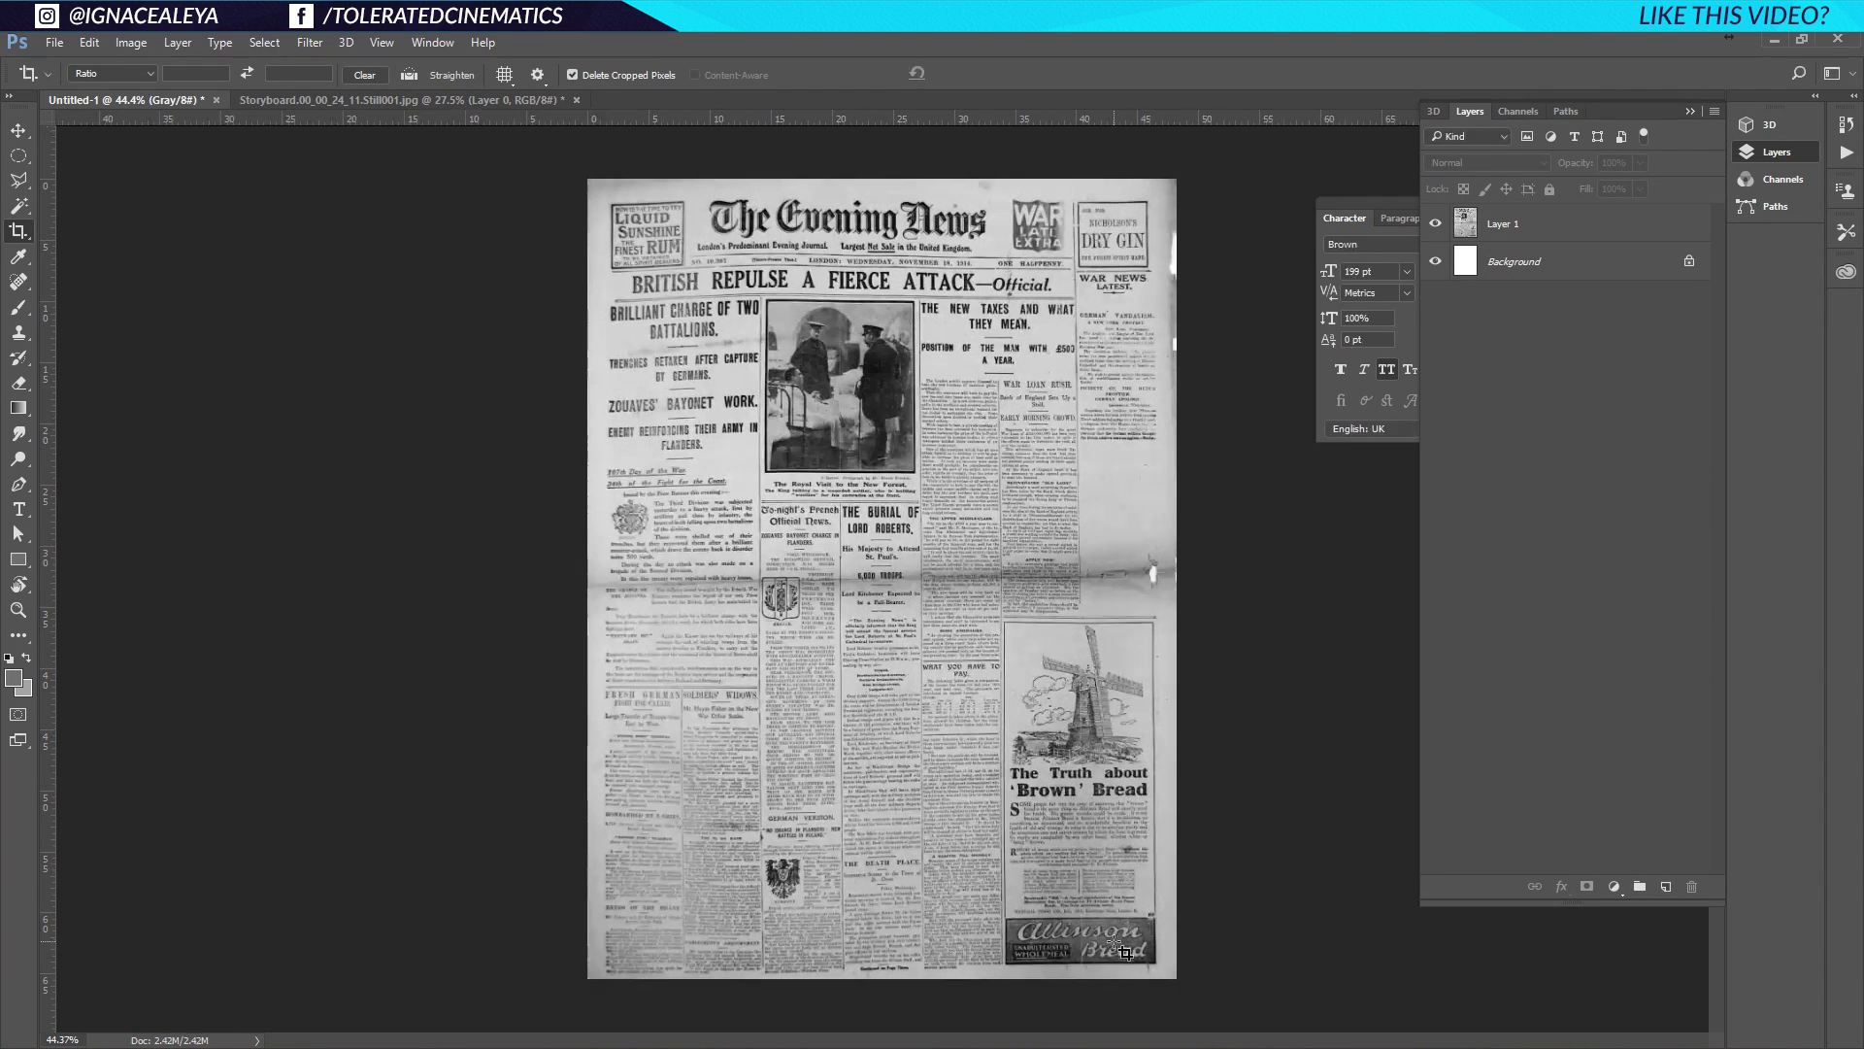
click(18, 130)
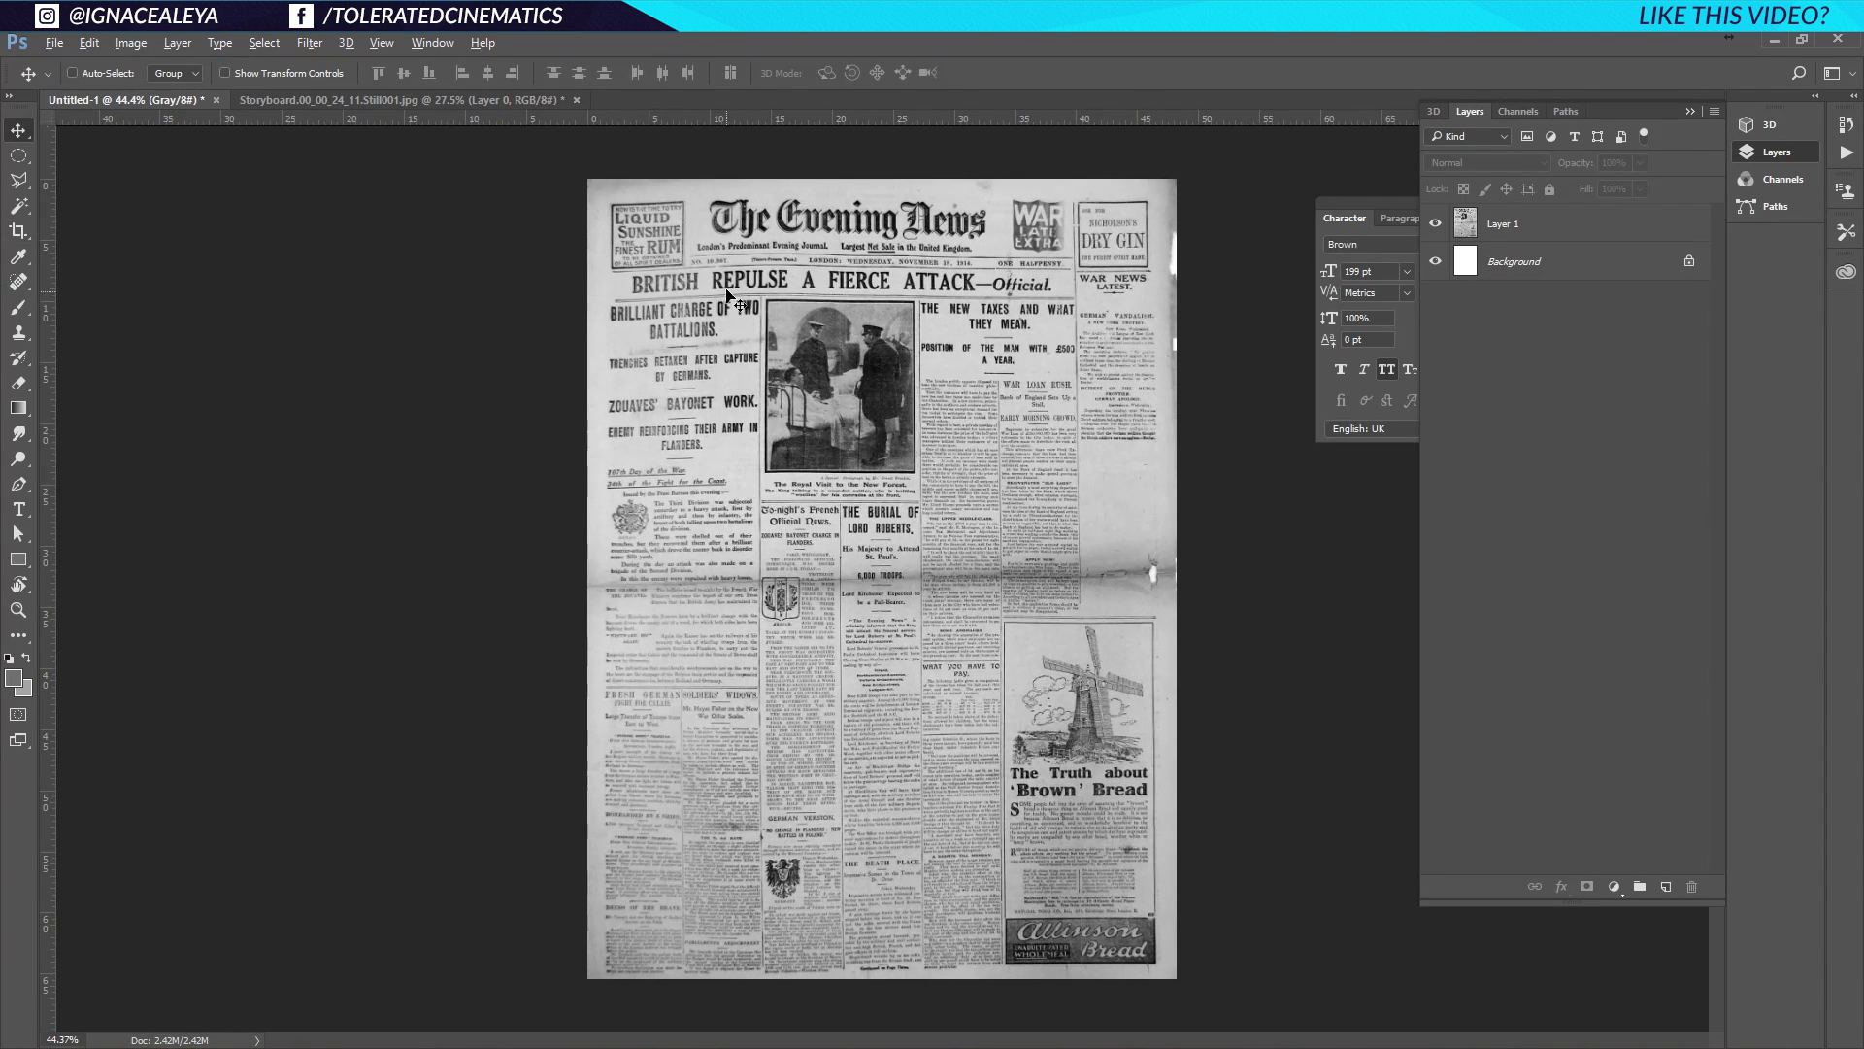
scroll(737, 301, up, 5)
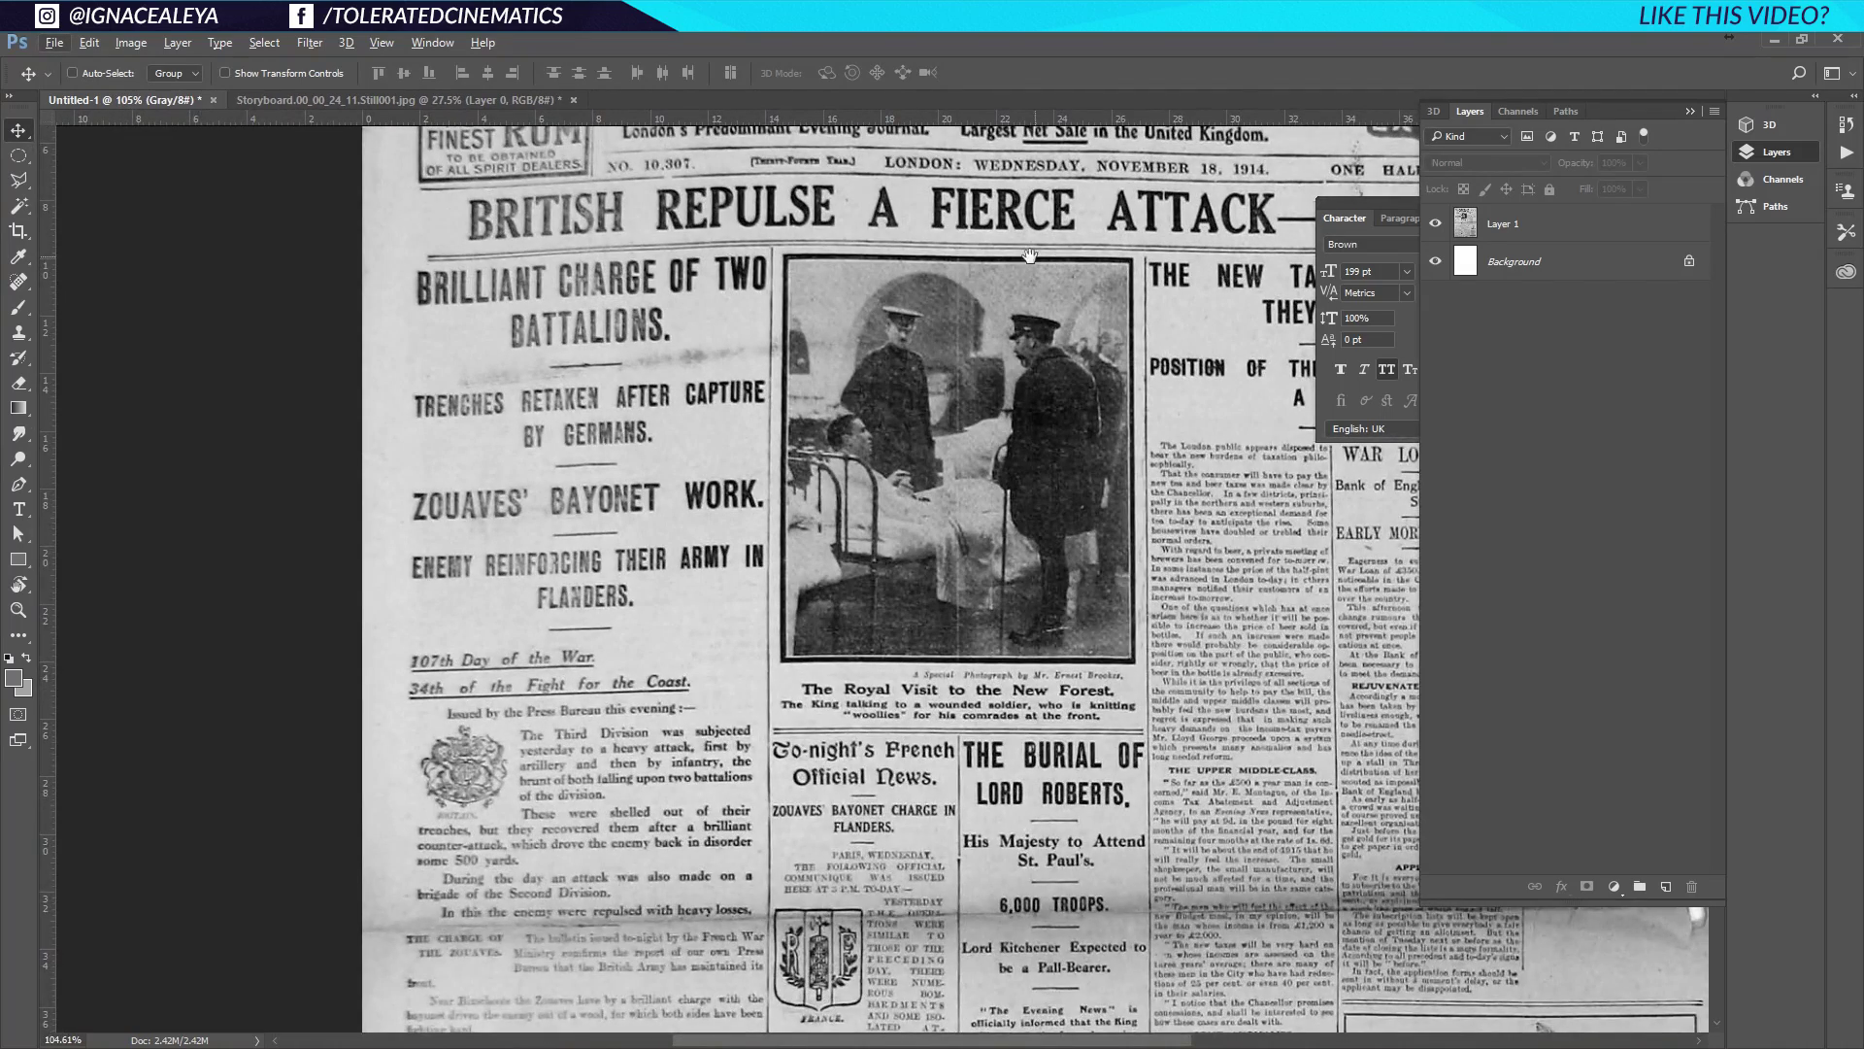
drag(791, 244, 679, 452)
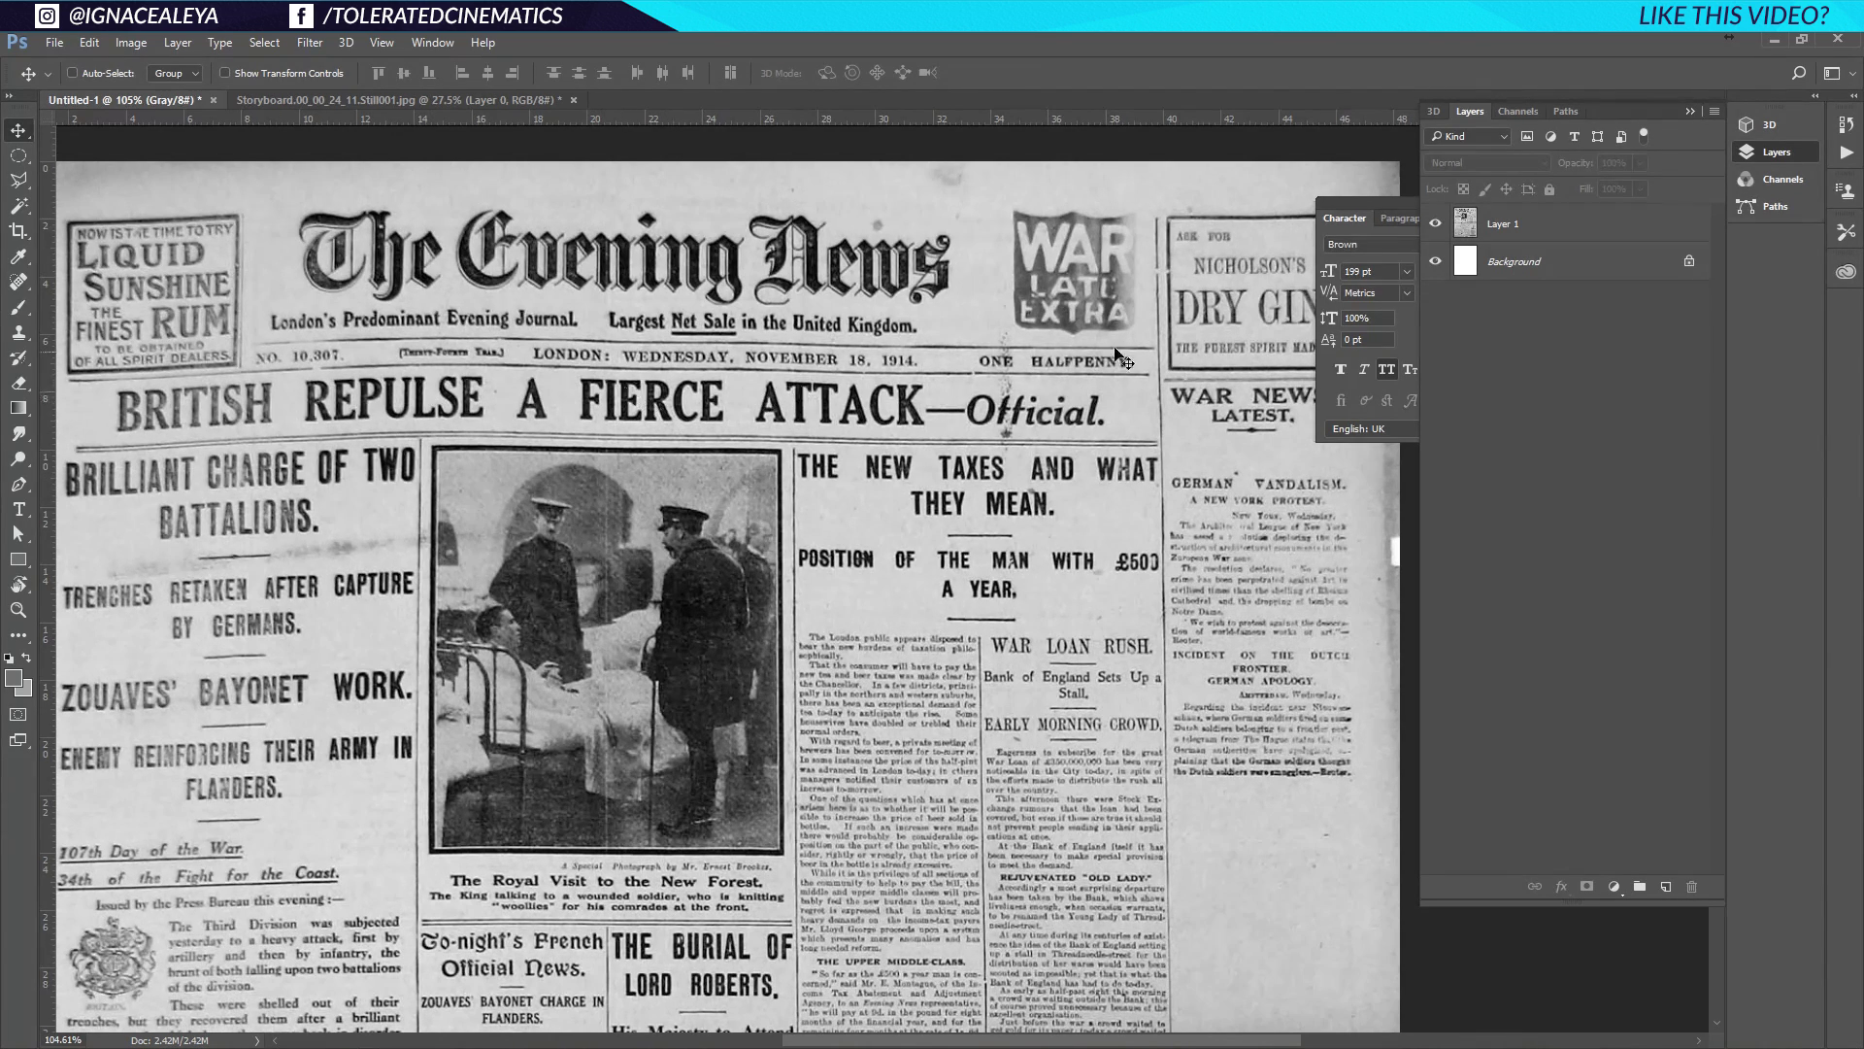
click(1348, 202)
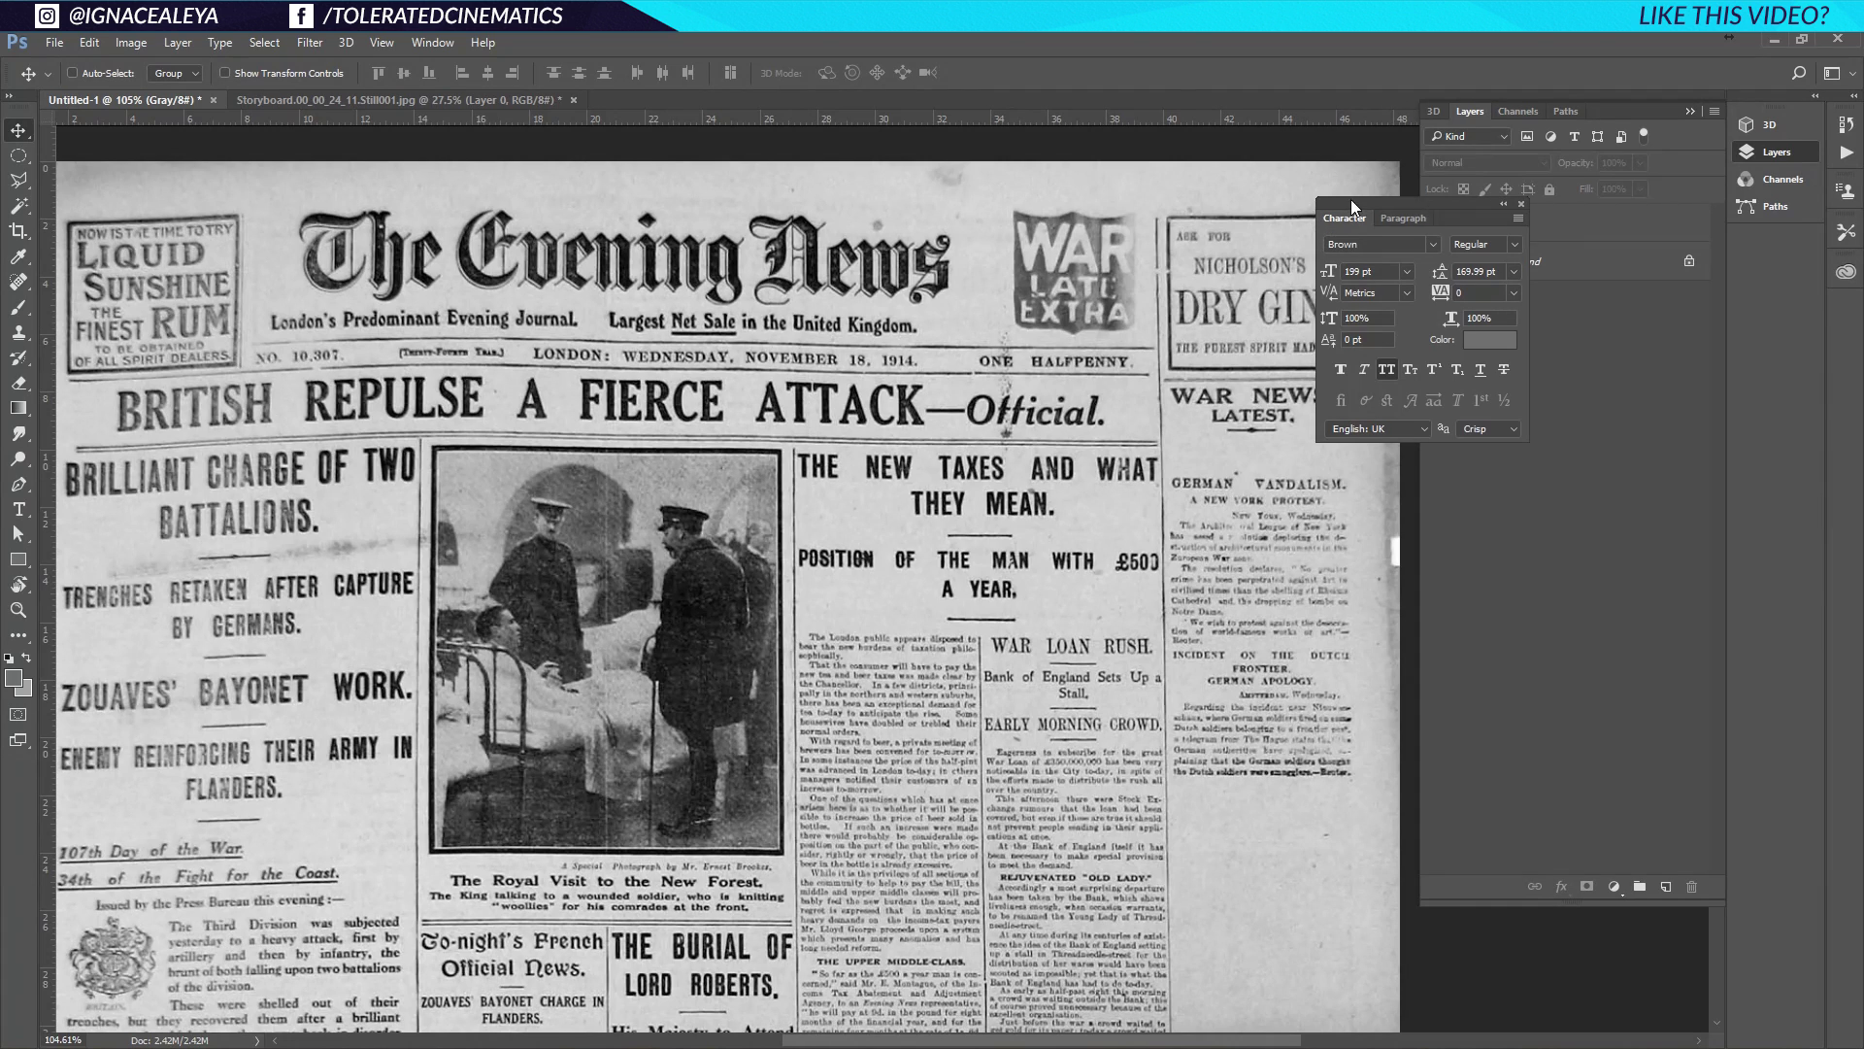
click(1522, 204)
drag(637, 471, 689, 449)
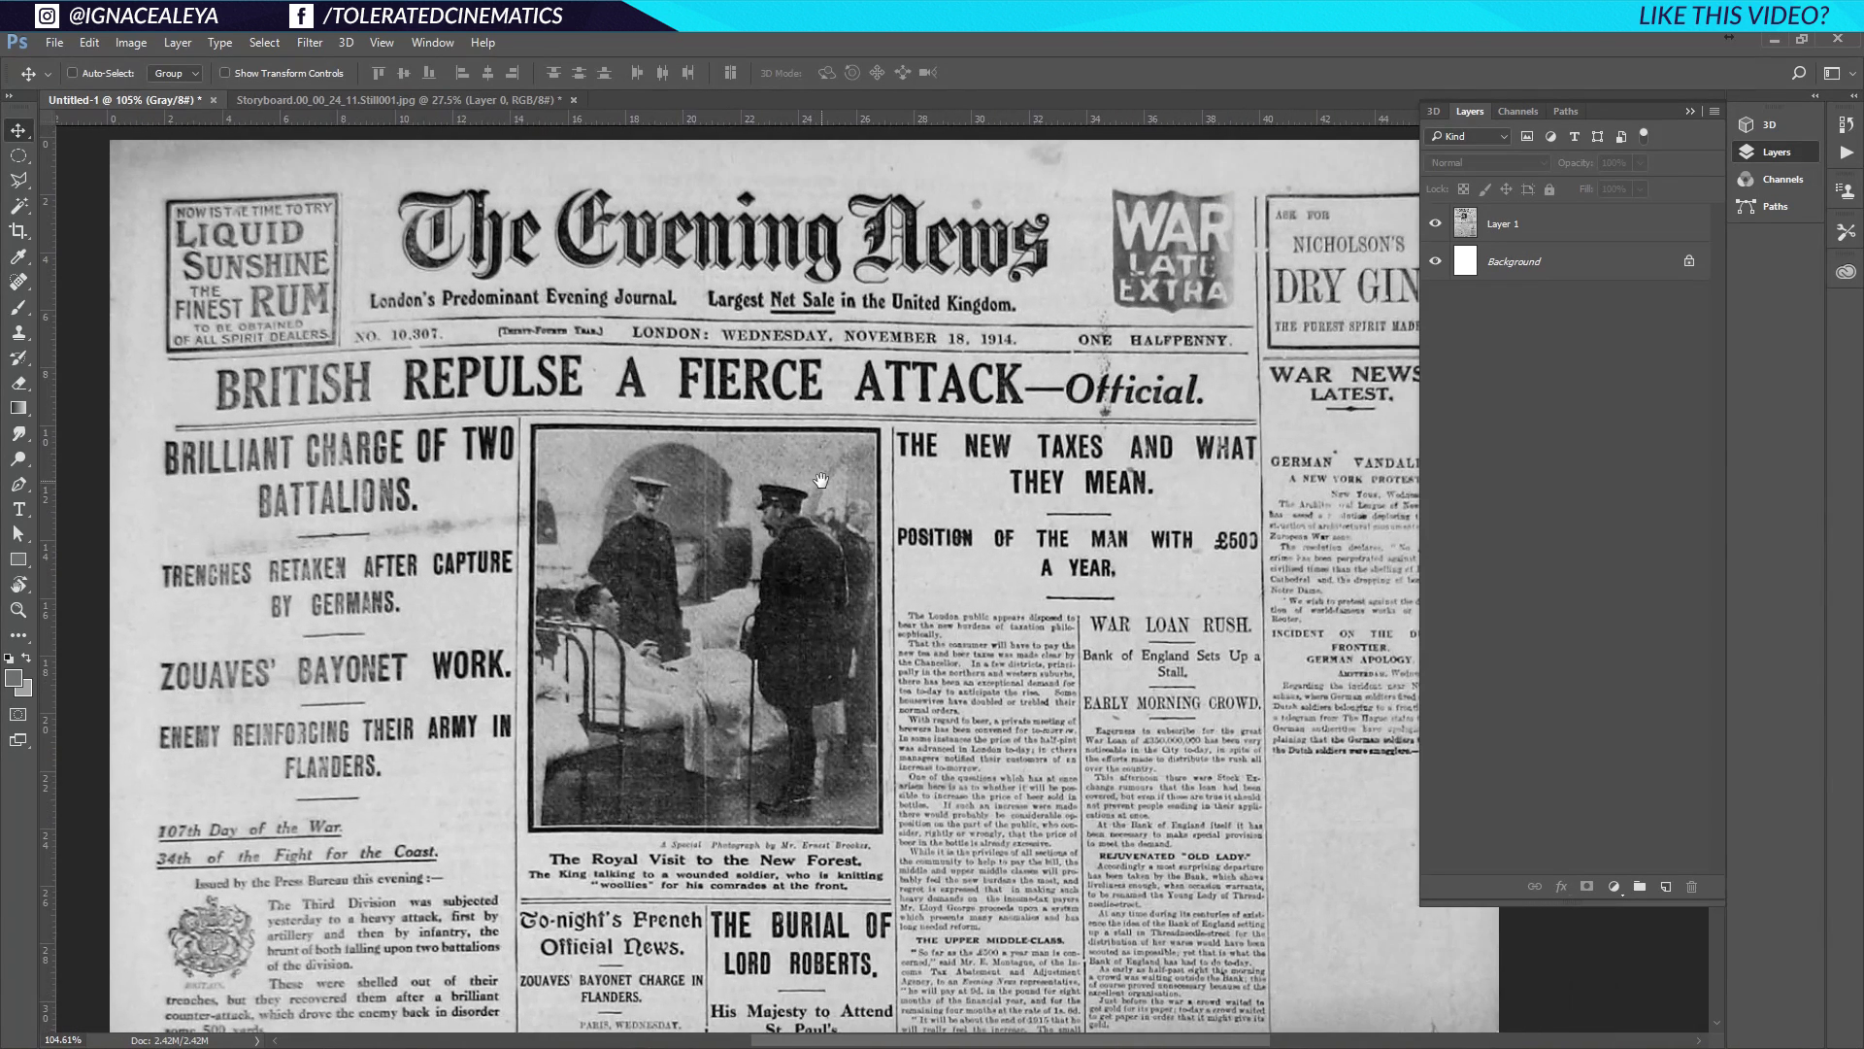
Unlock the blank Background layer as Layer 0 and delete it
double_click(1589, 266)
click(1095, 365)
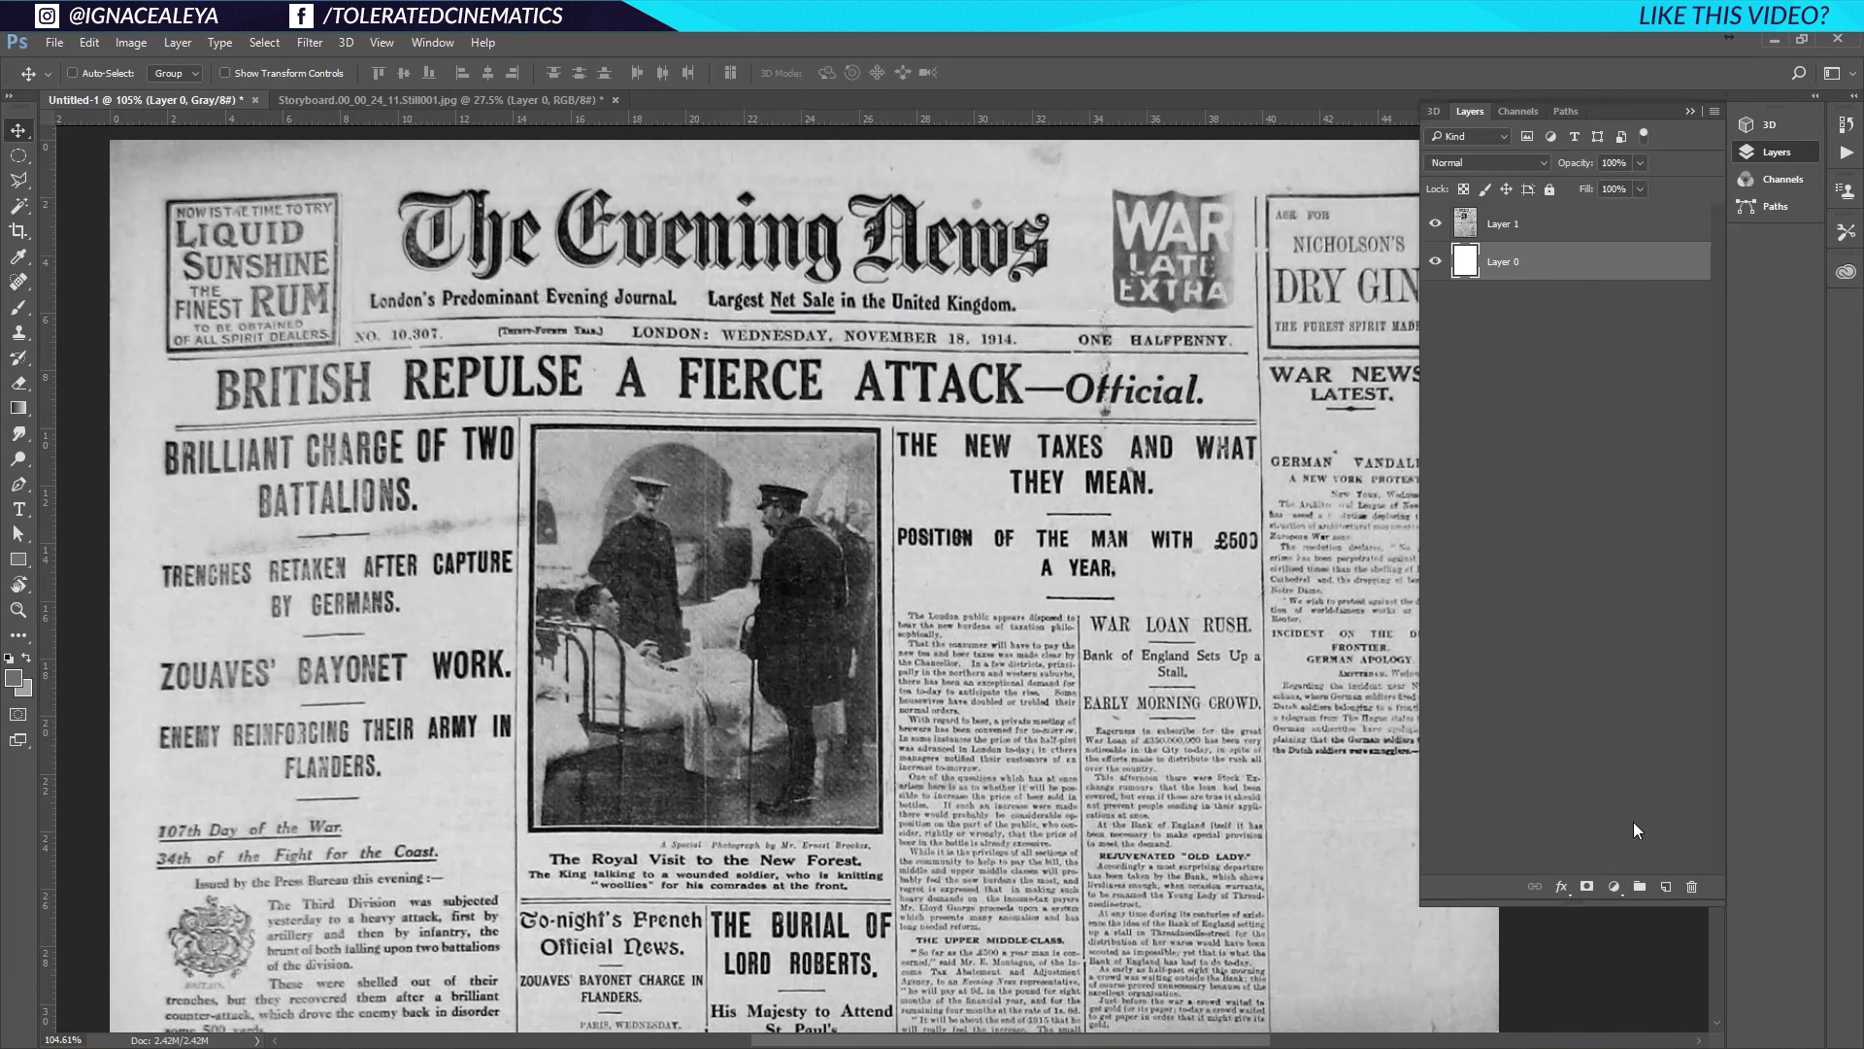
click(1690, 887)
click(853, 422)
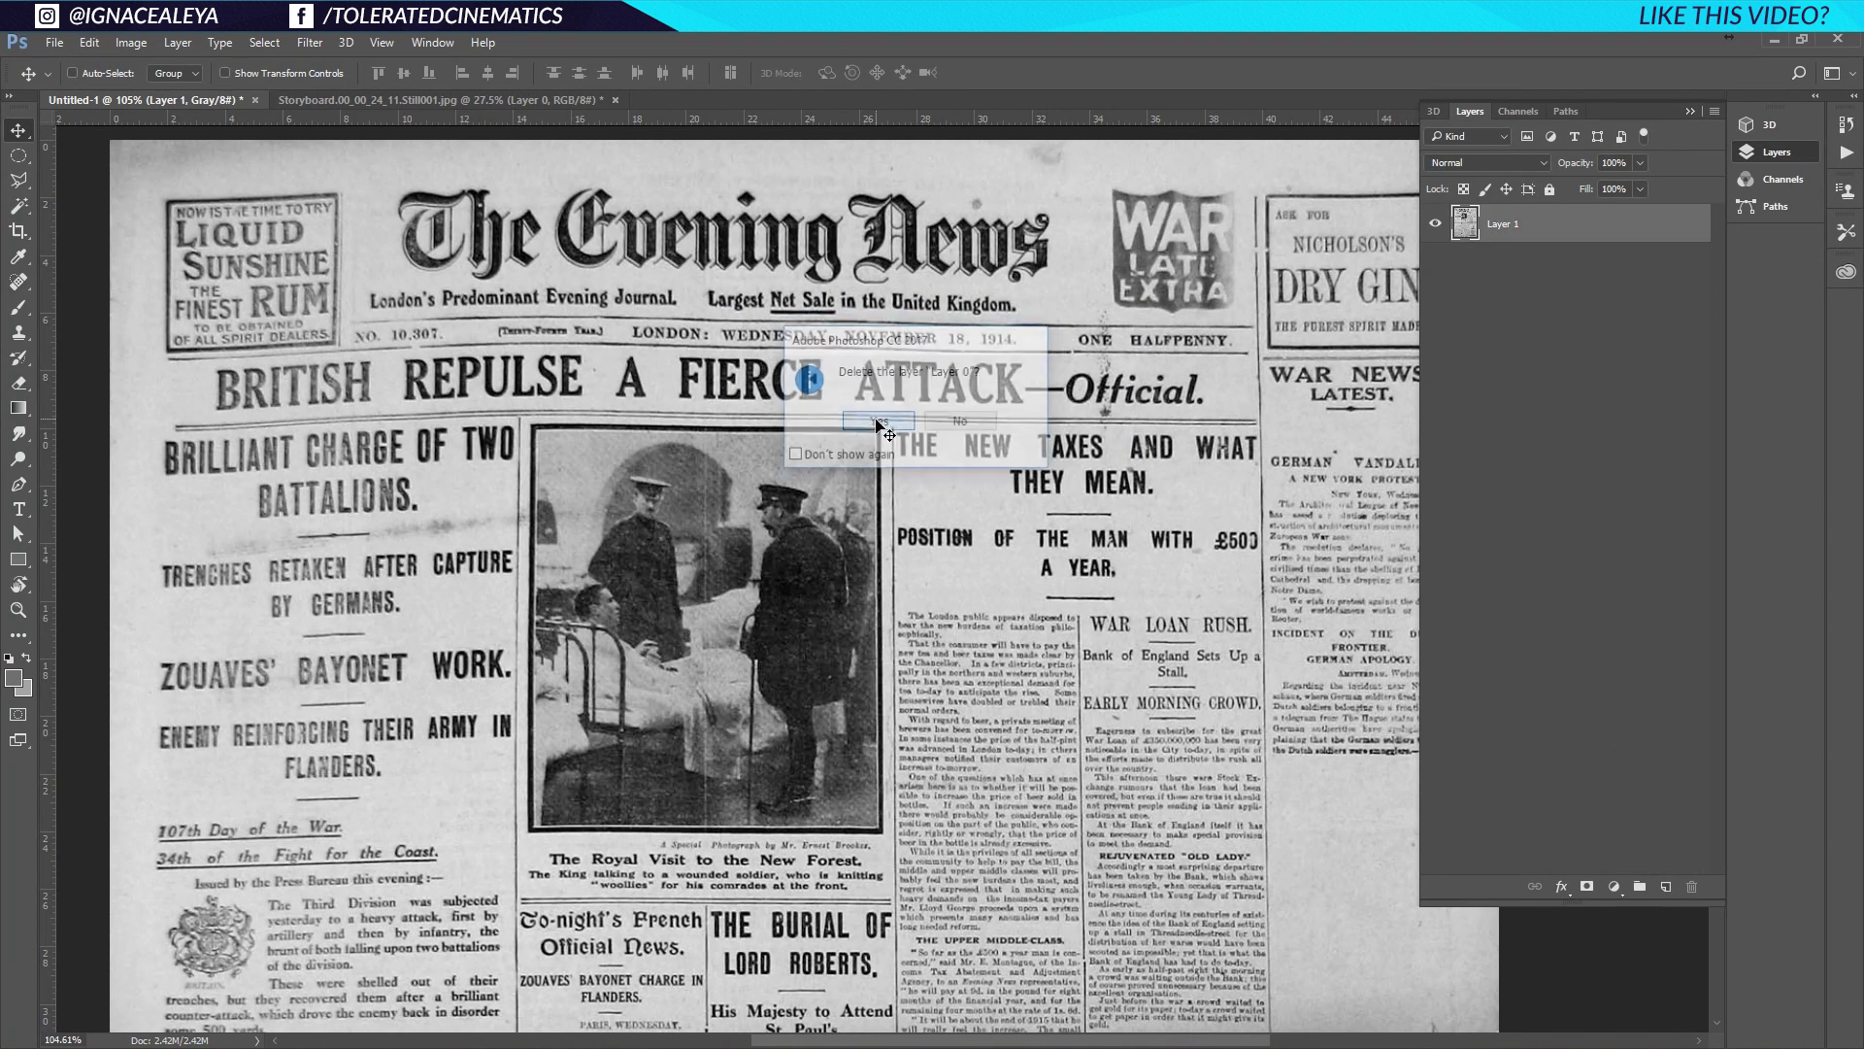
Rename Layer 1 to 'Newspaper' and fit the page on screen
double_click(1504, 225)
text(N)
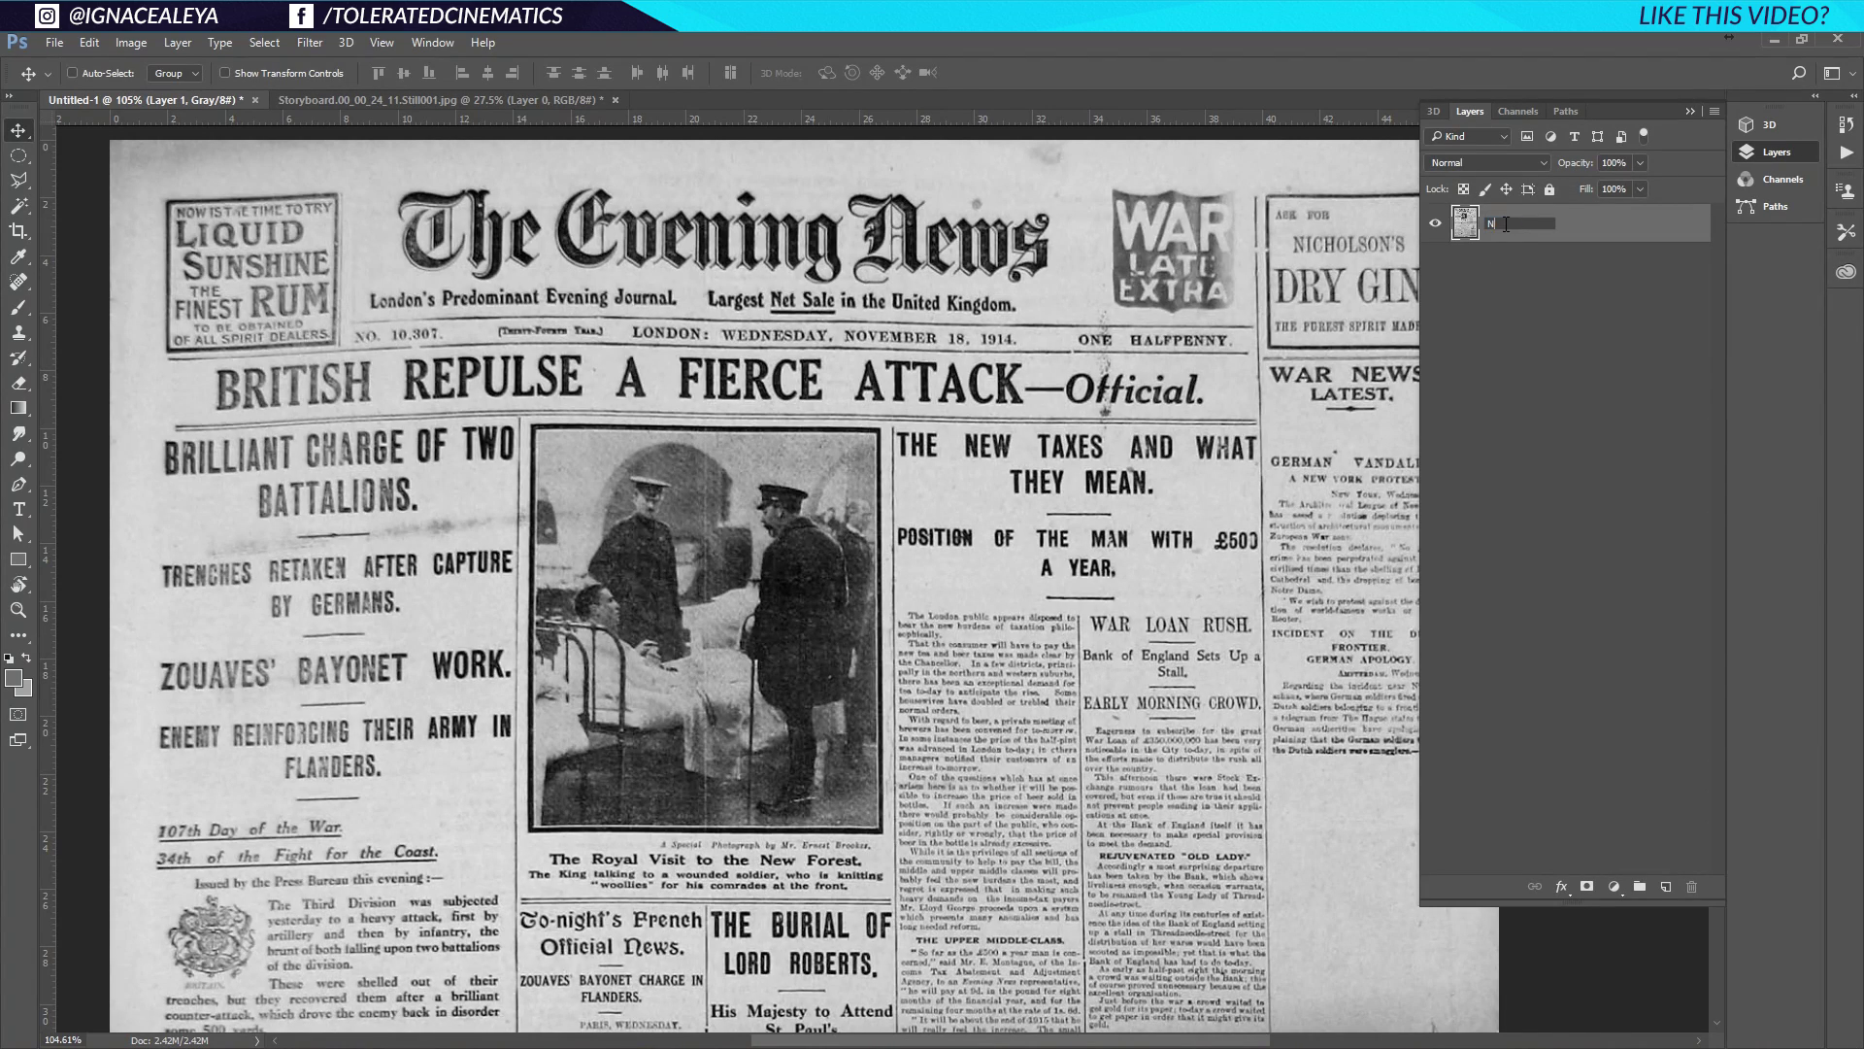
text(ewspaper)
key(Return)
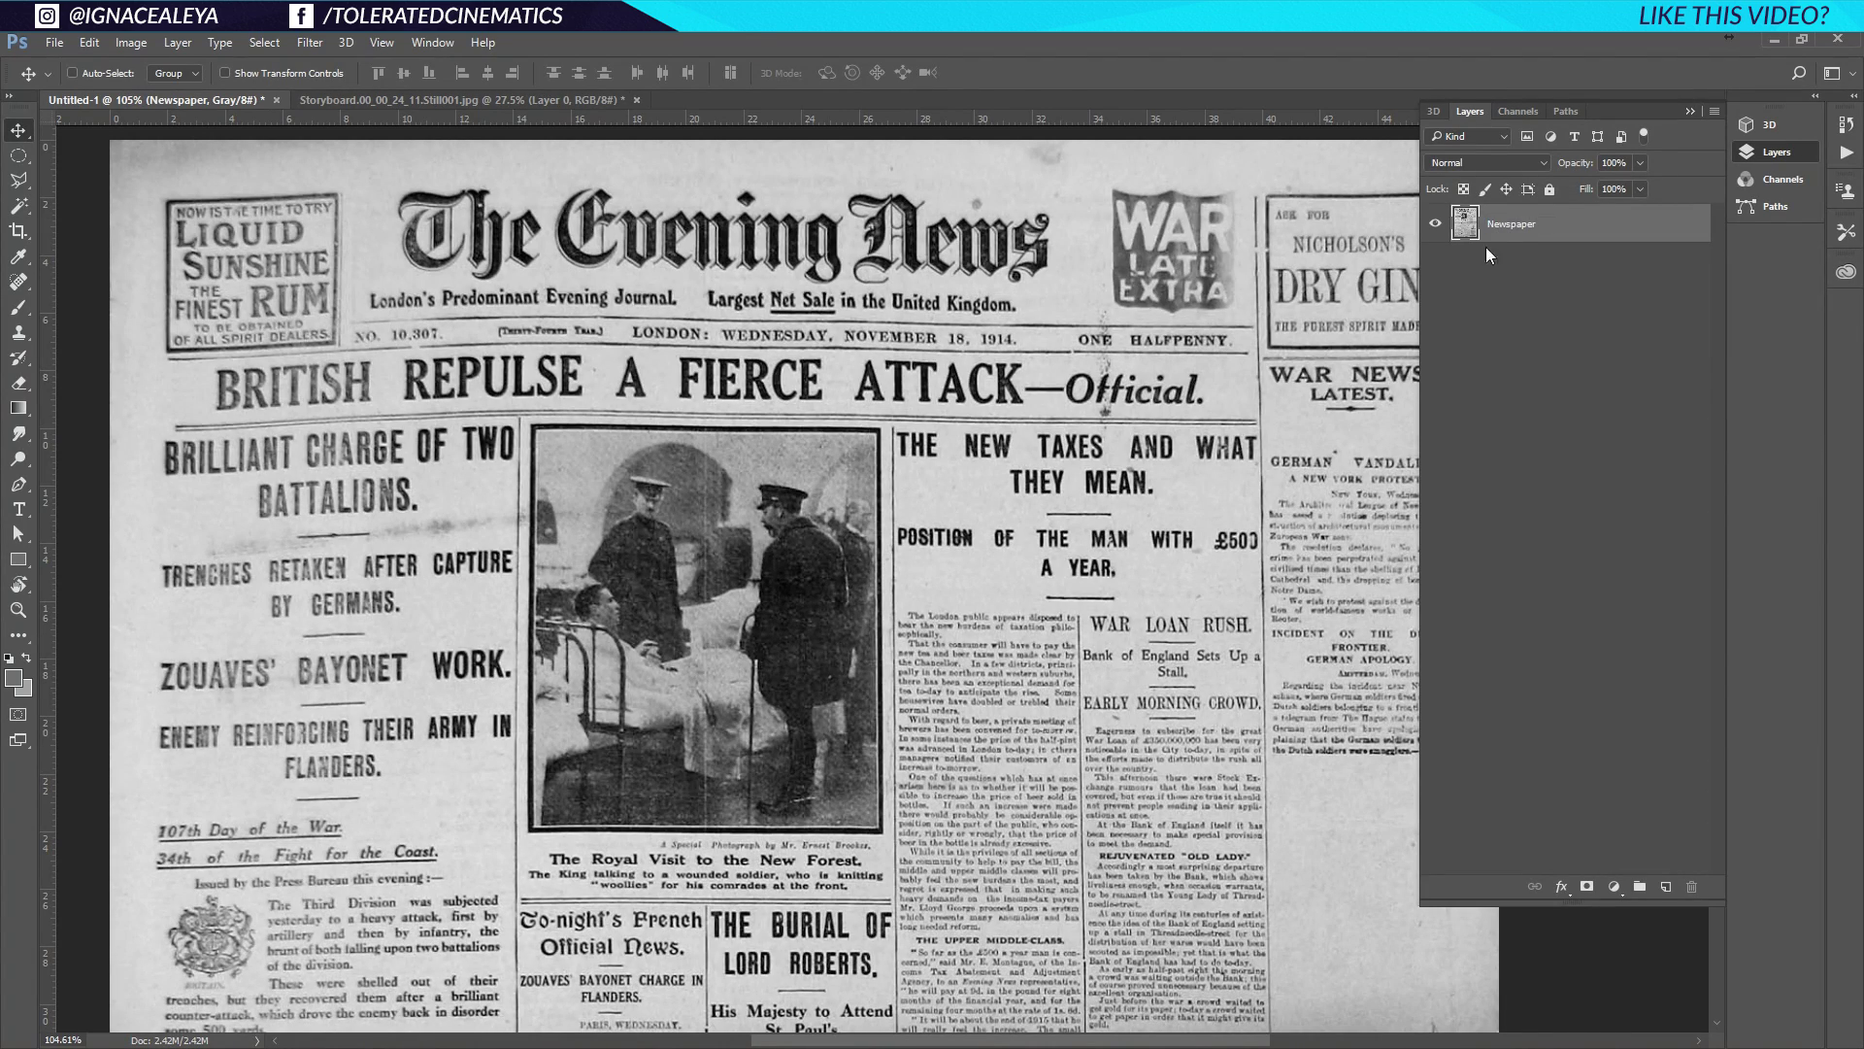
key(ctrl+0)
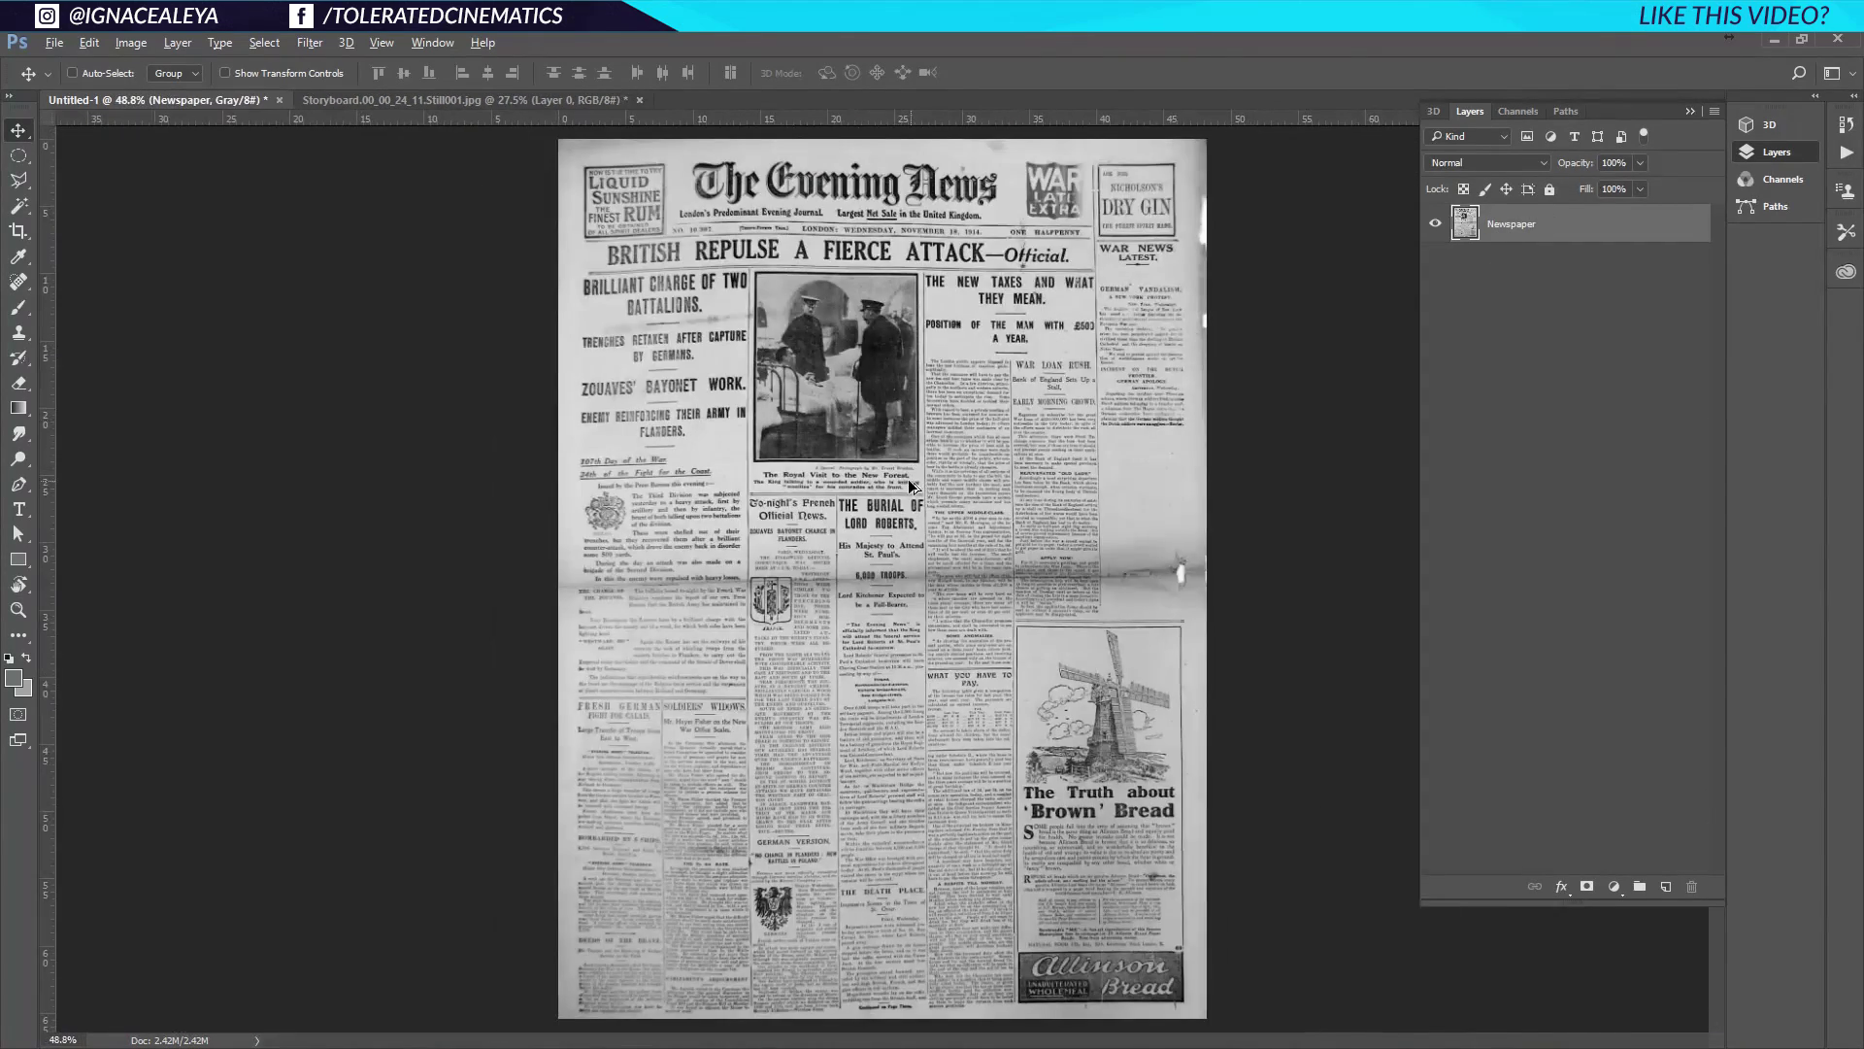
scroll(861, 476, up, 5)
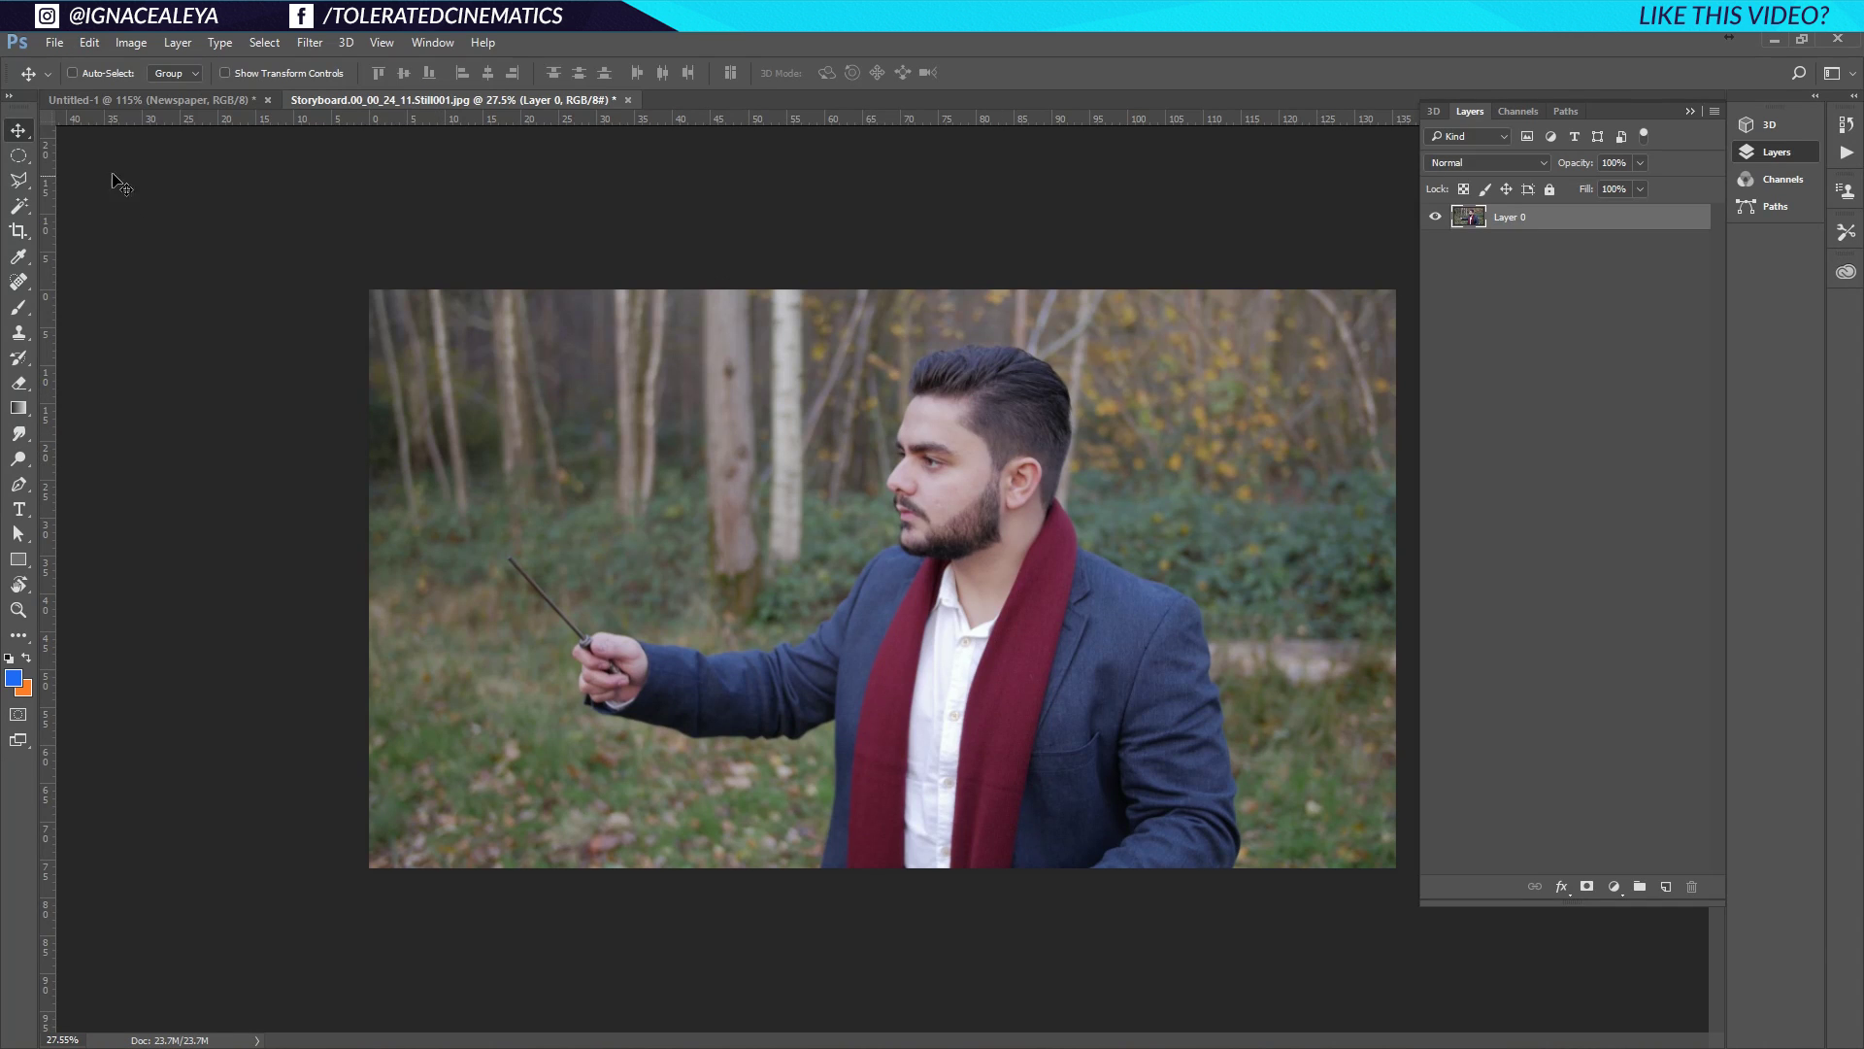
Convert the forest portrait's Layer 0 to a smart object and drag it into the newspaper document
right_click(1564, 219)
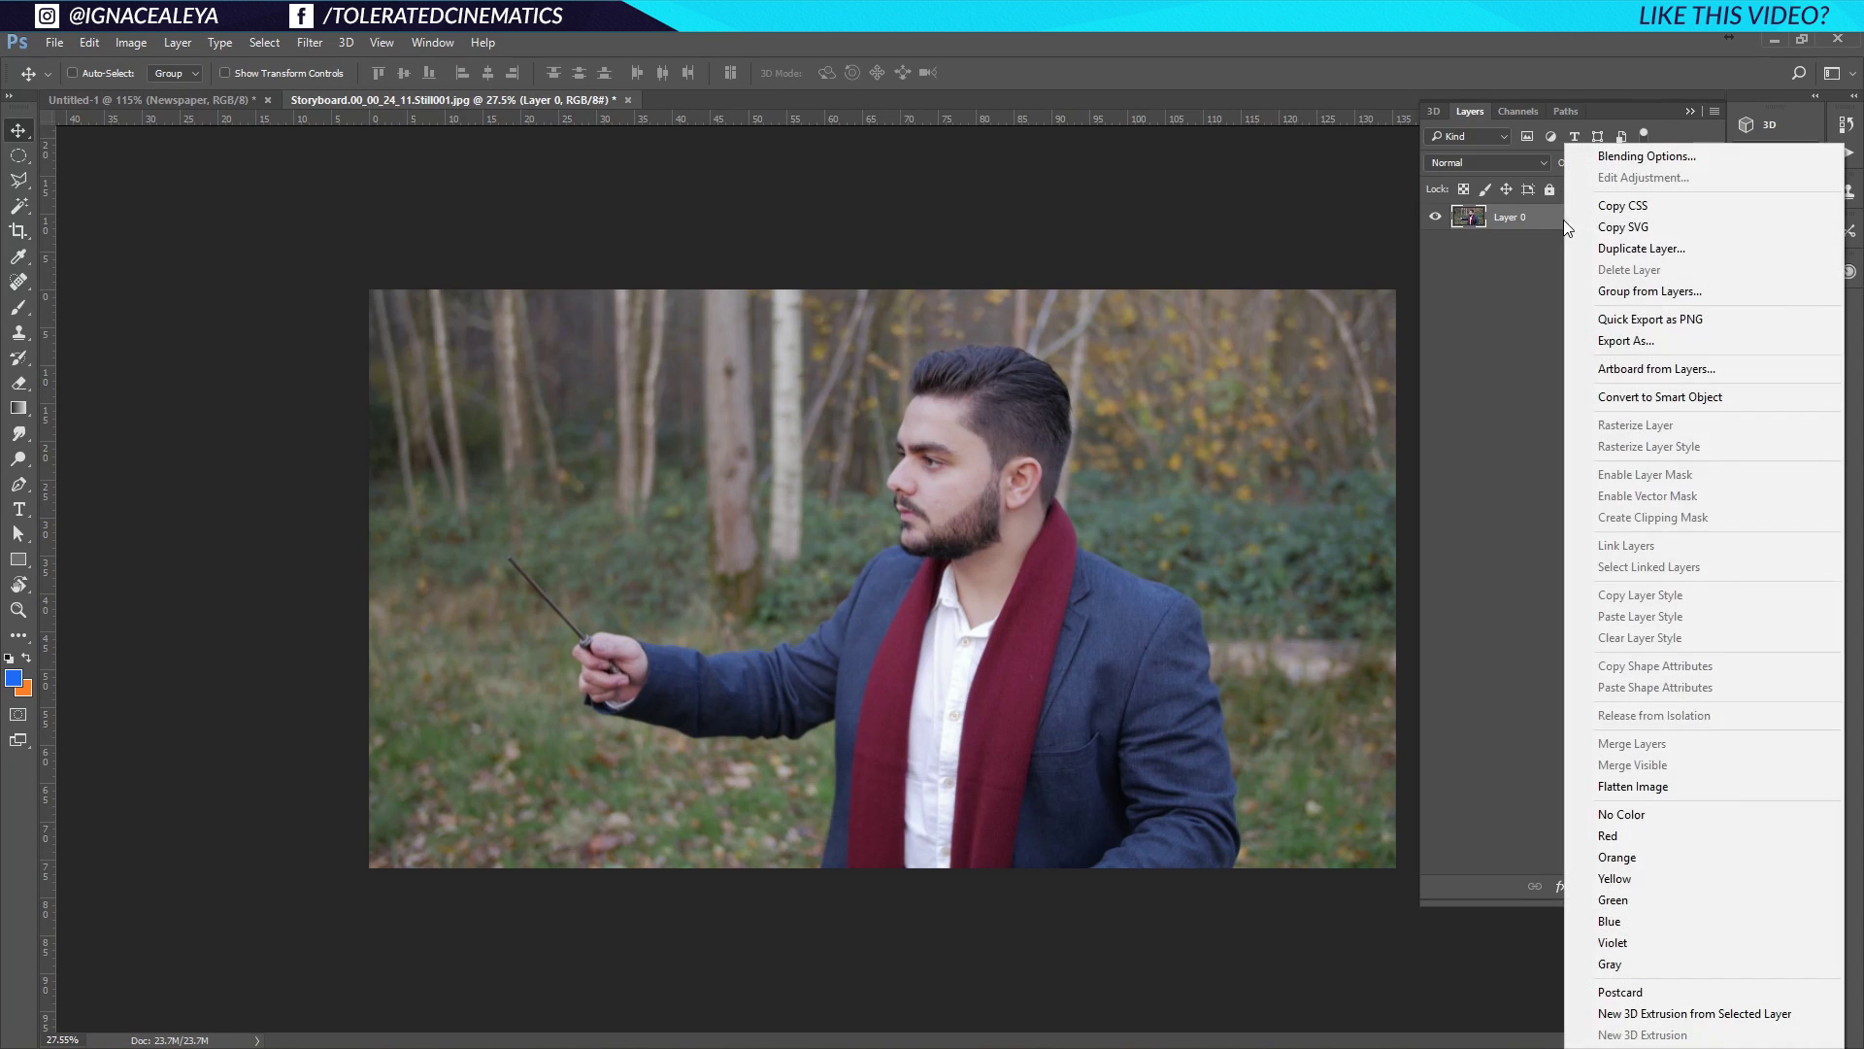
click(1685, 398)
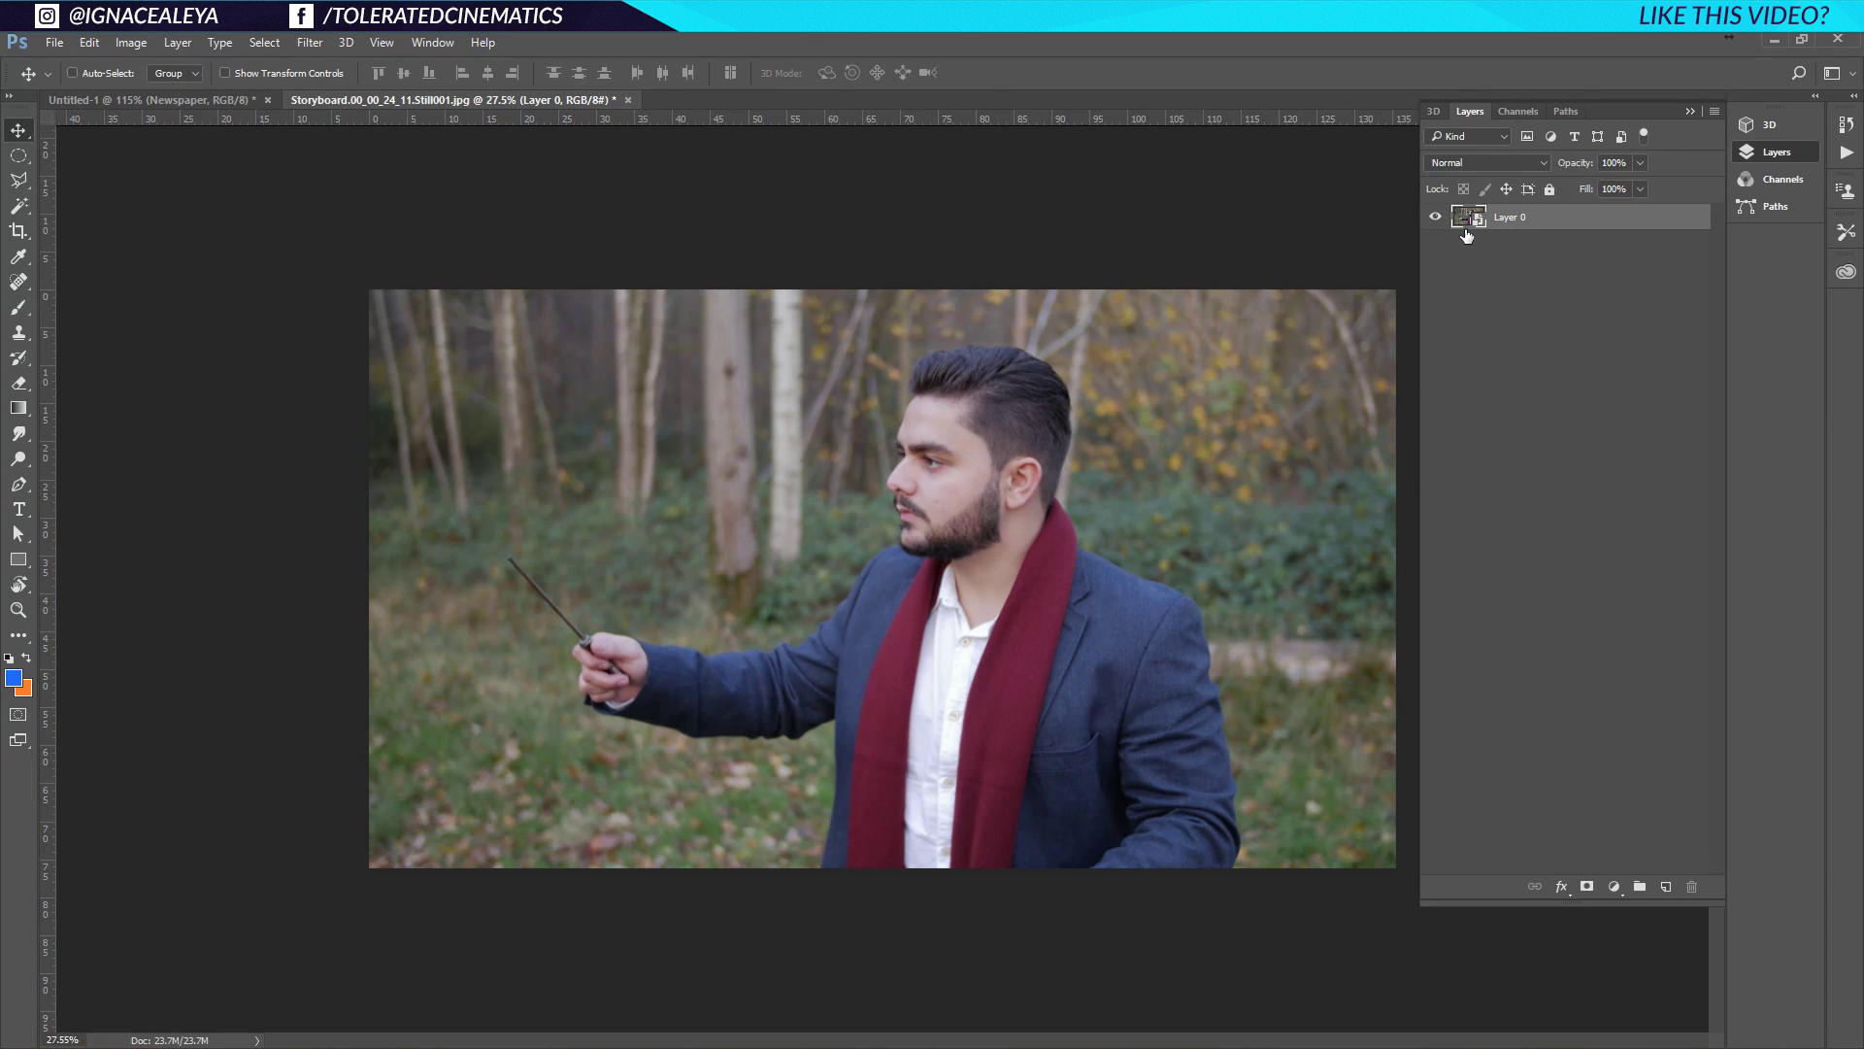
drag(631, 433, 850, 429)
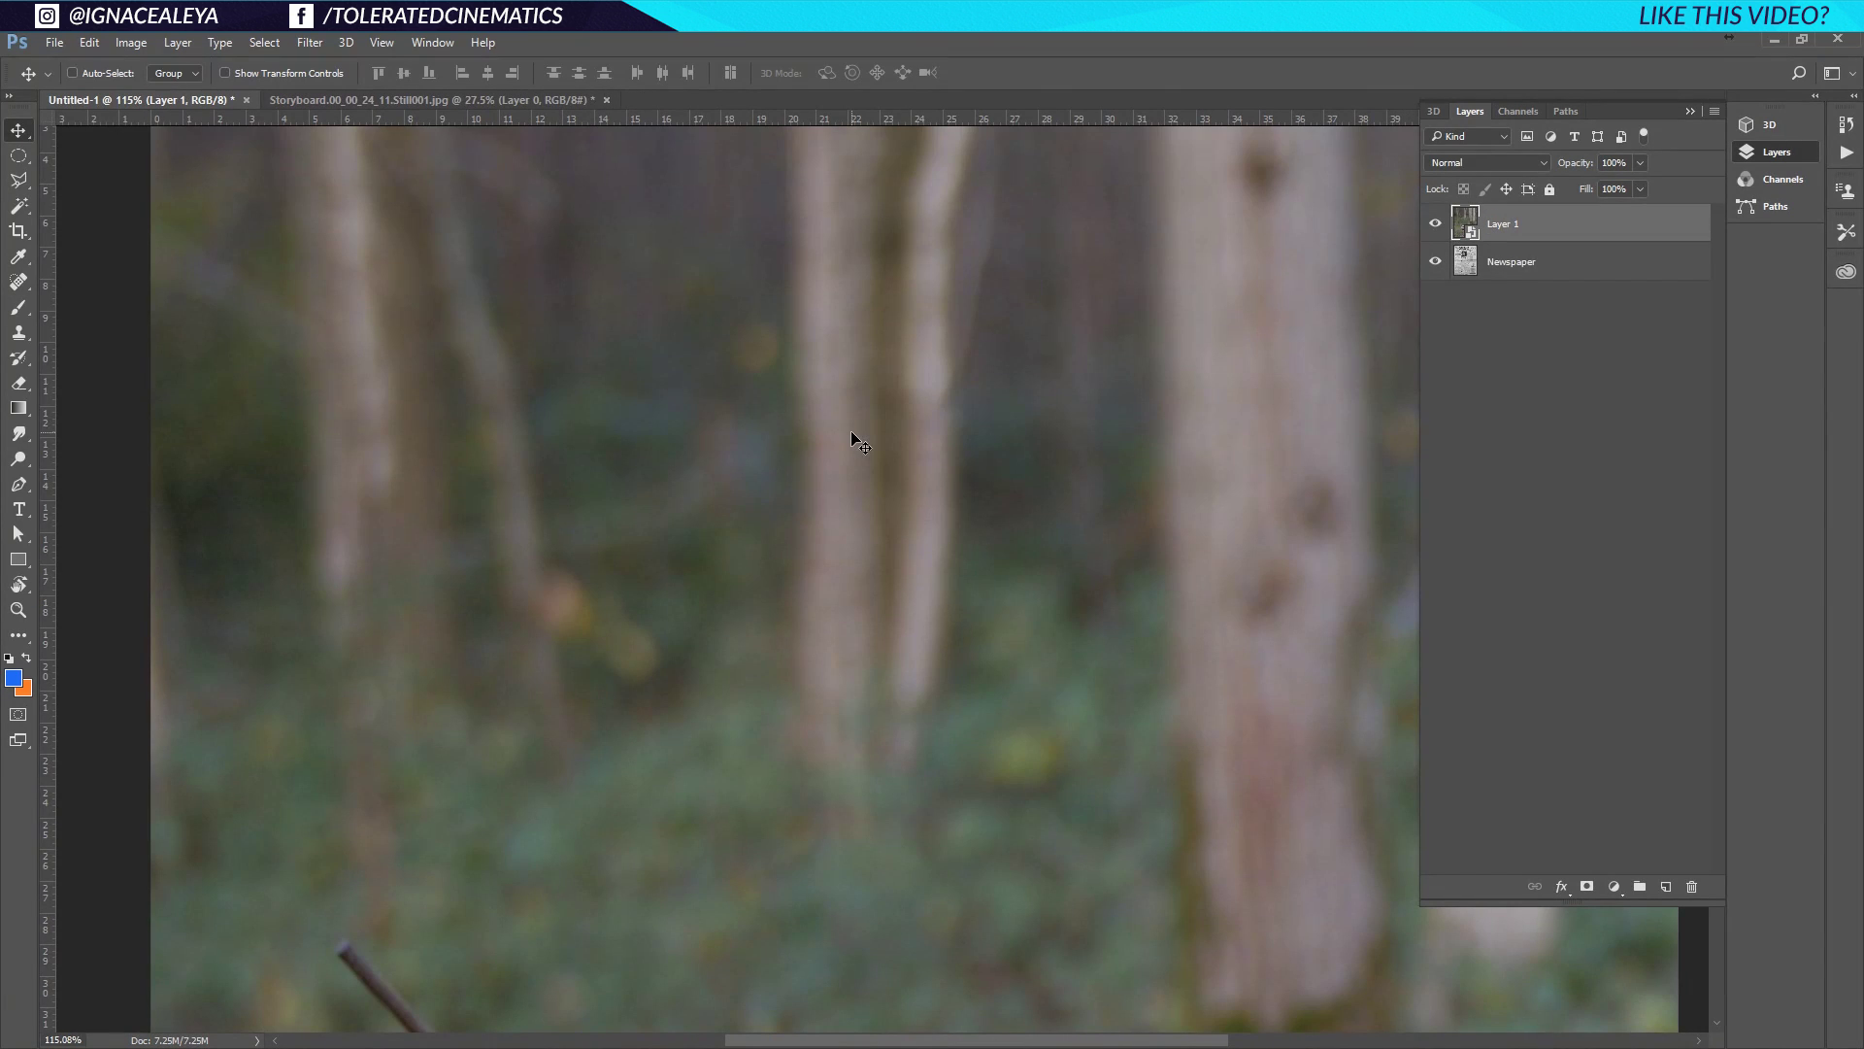
scroll(866, 458, down, 6)
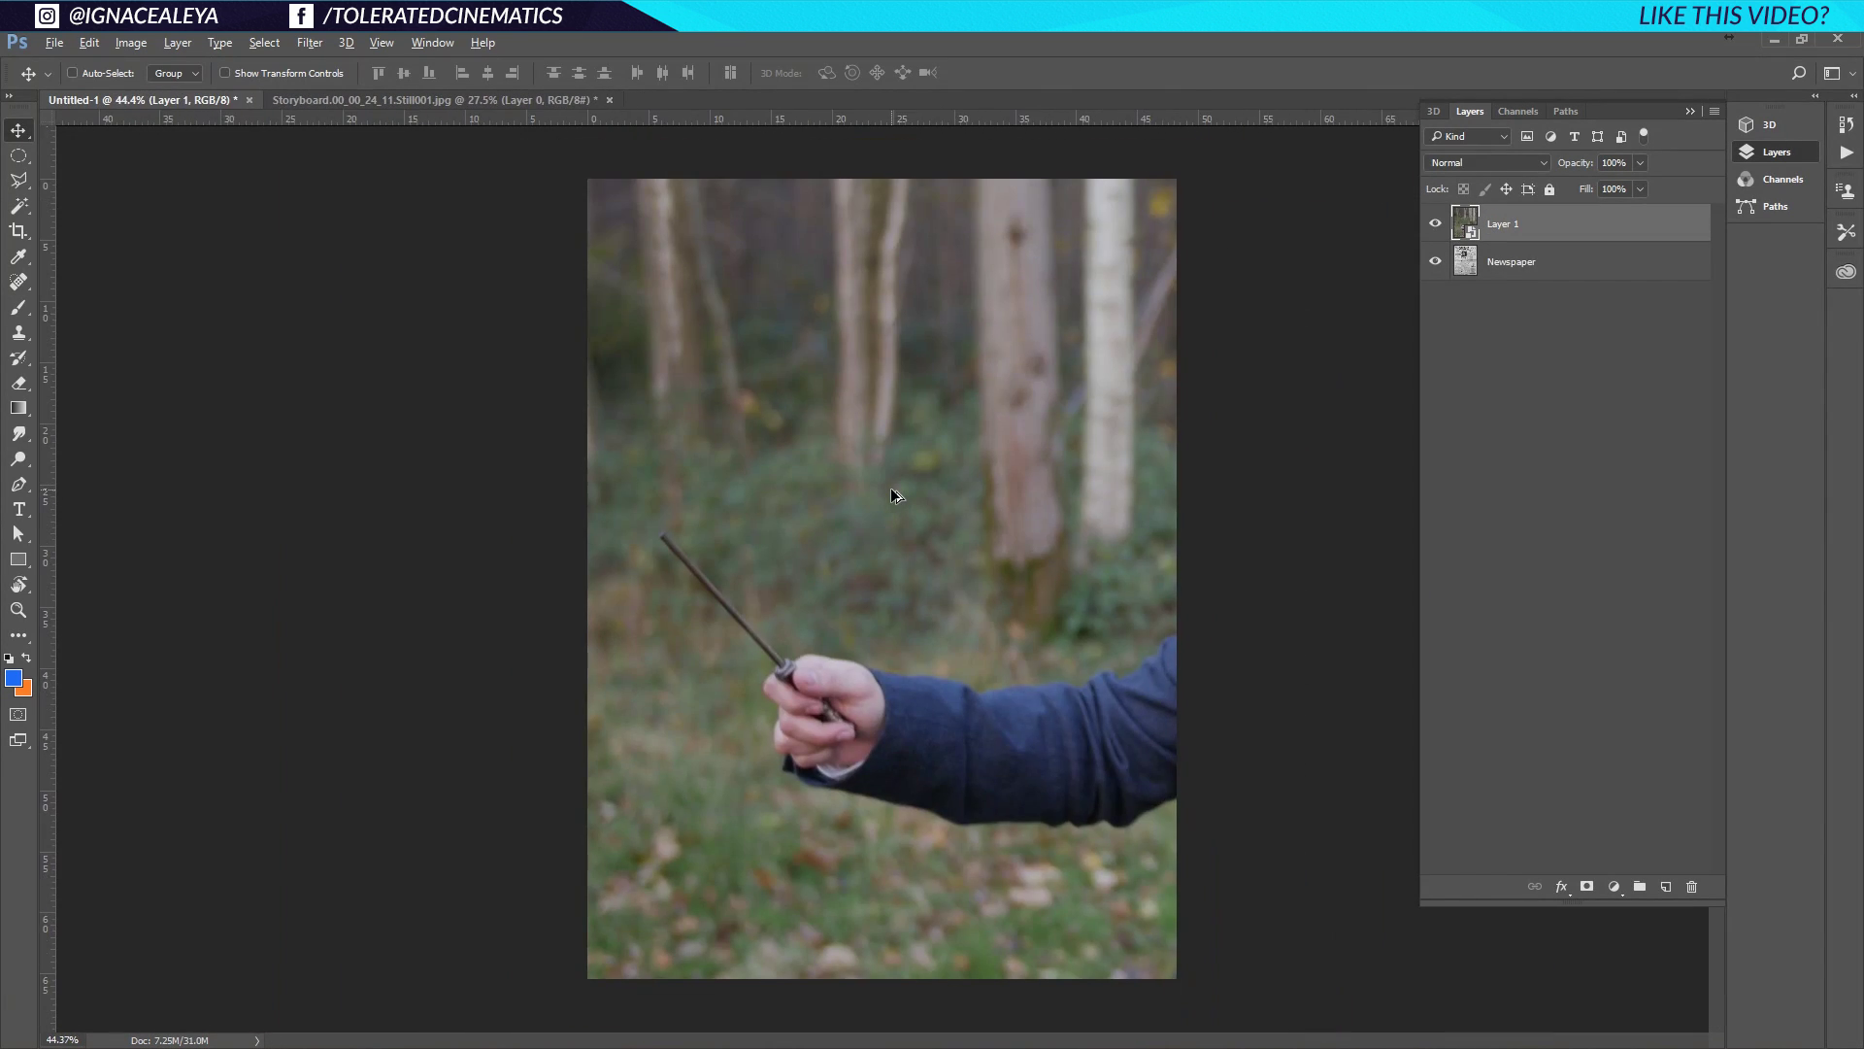
key(alt)
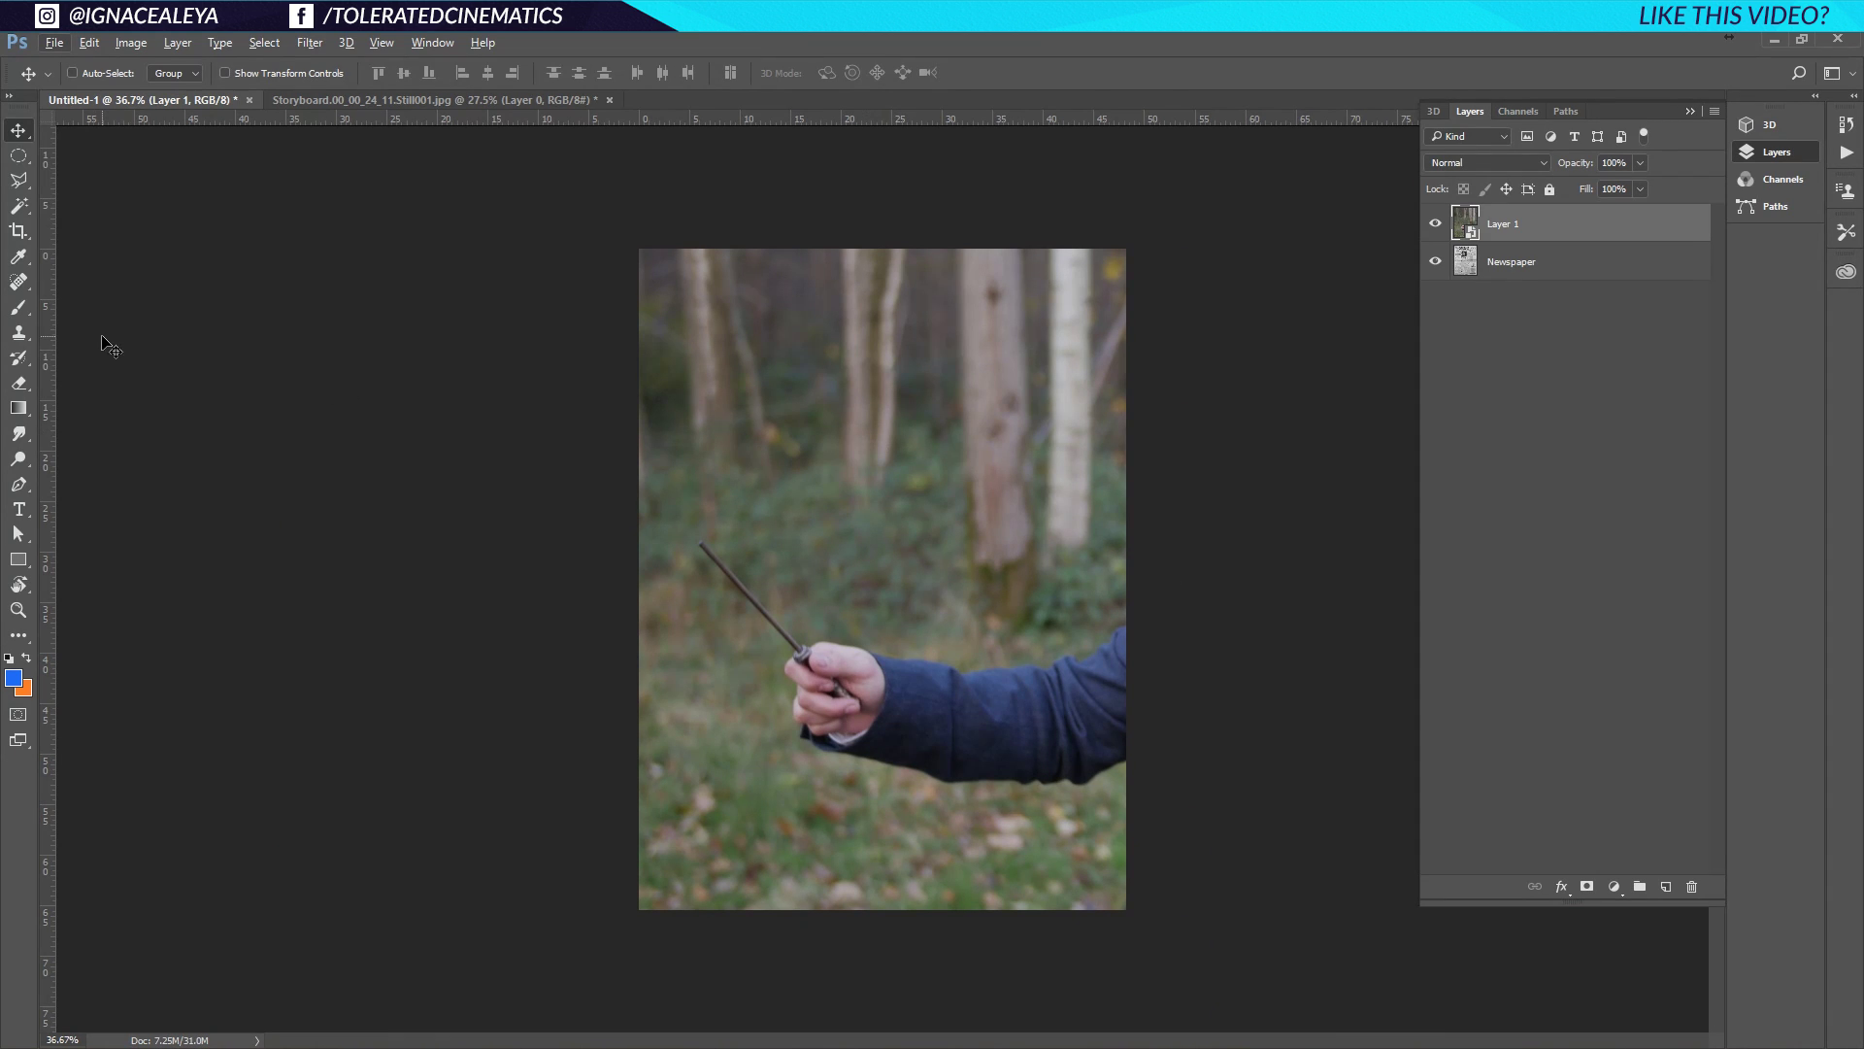
key(ctrl+t)
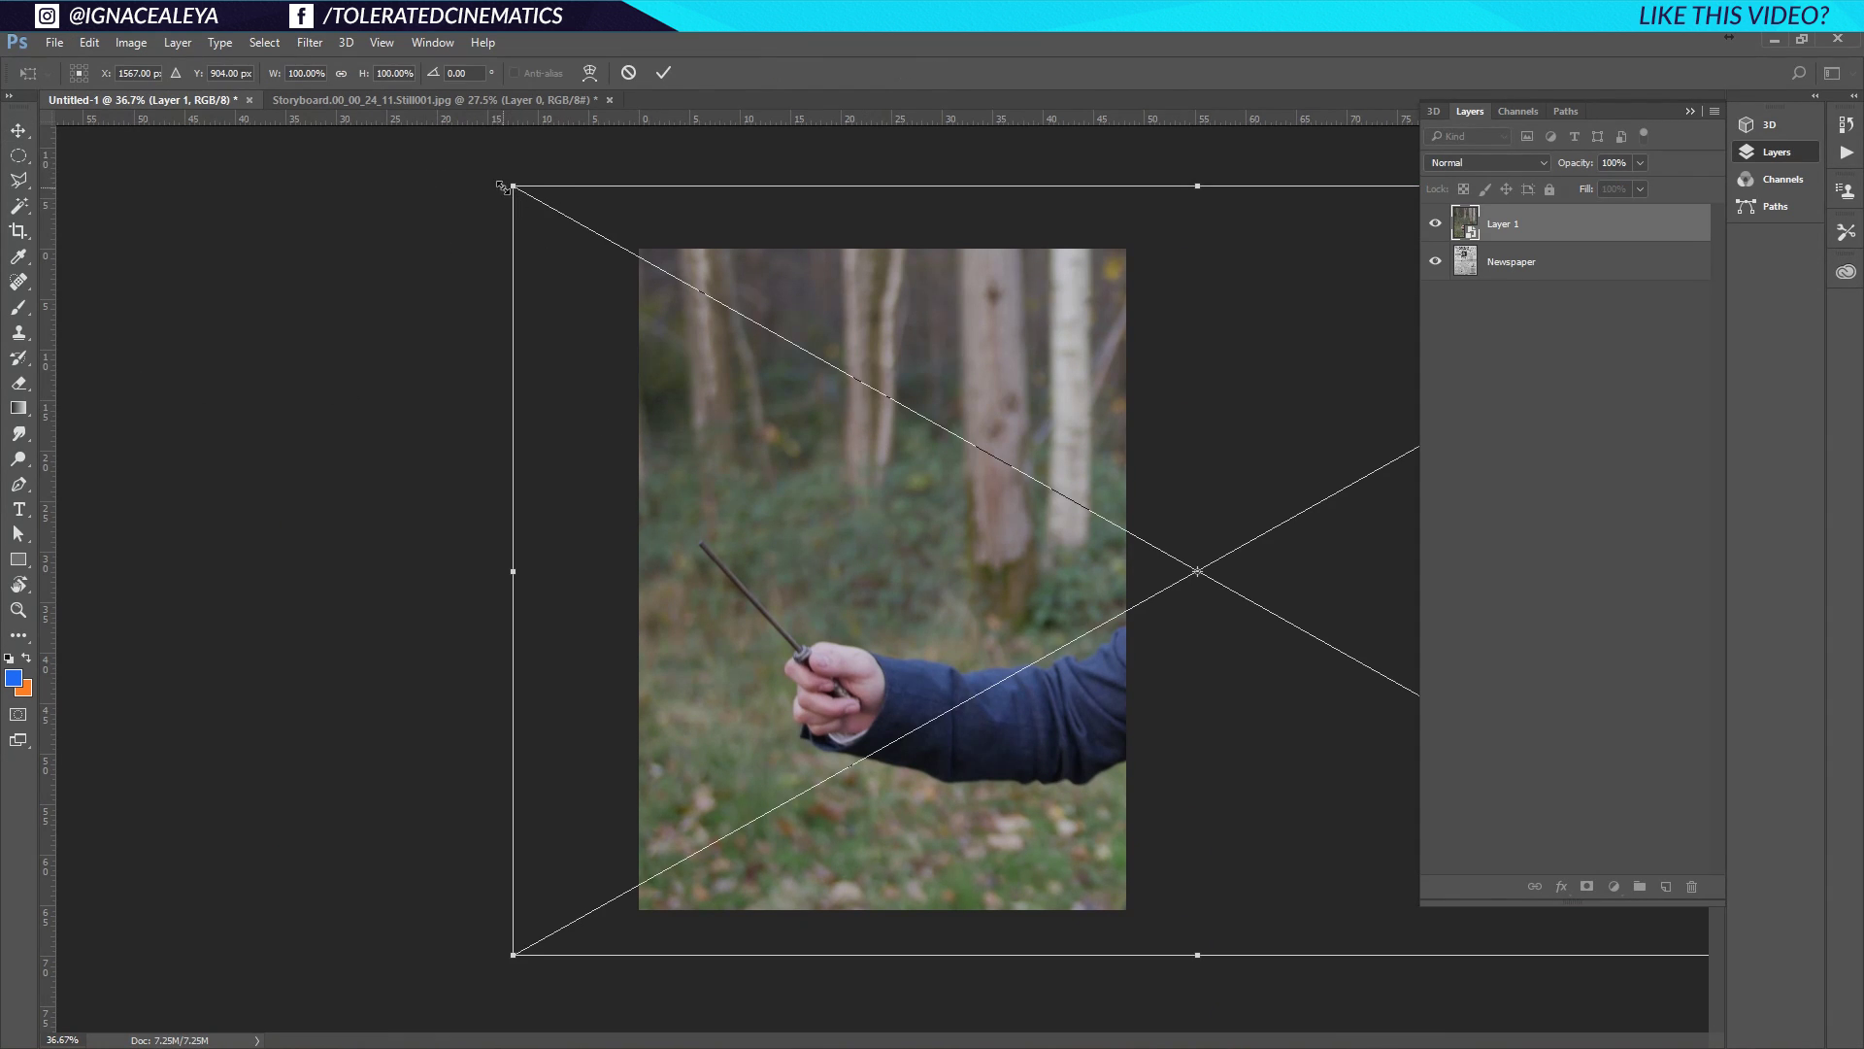
Scale the portrait to about 21.5% over the newspaper's photo, then hide Layer 1
drag(509, 182, 731, 434)
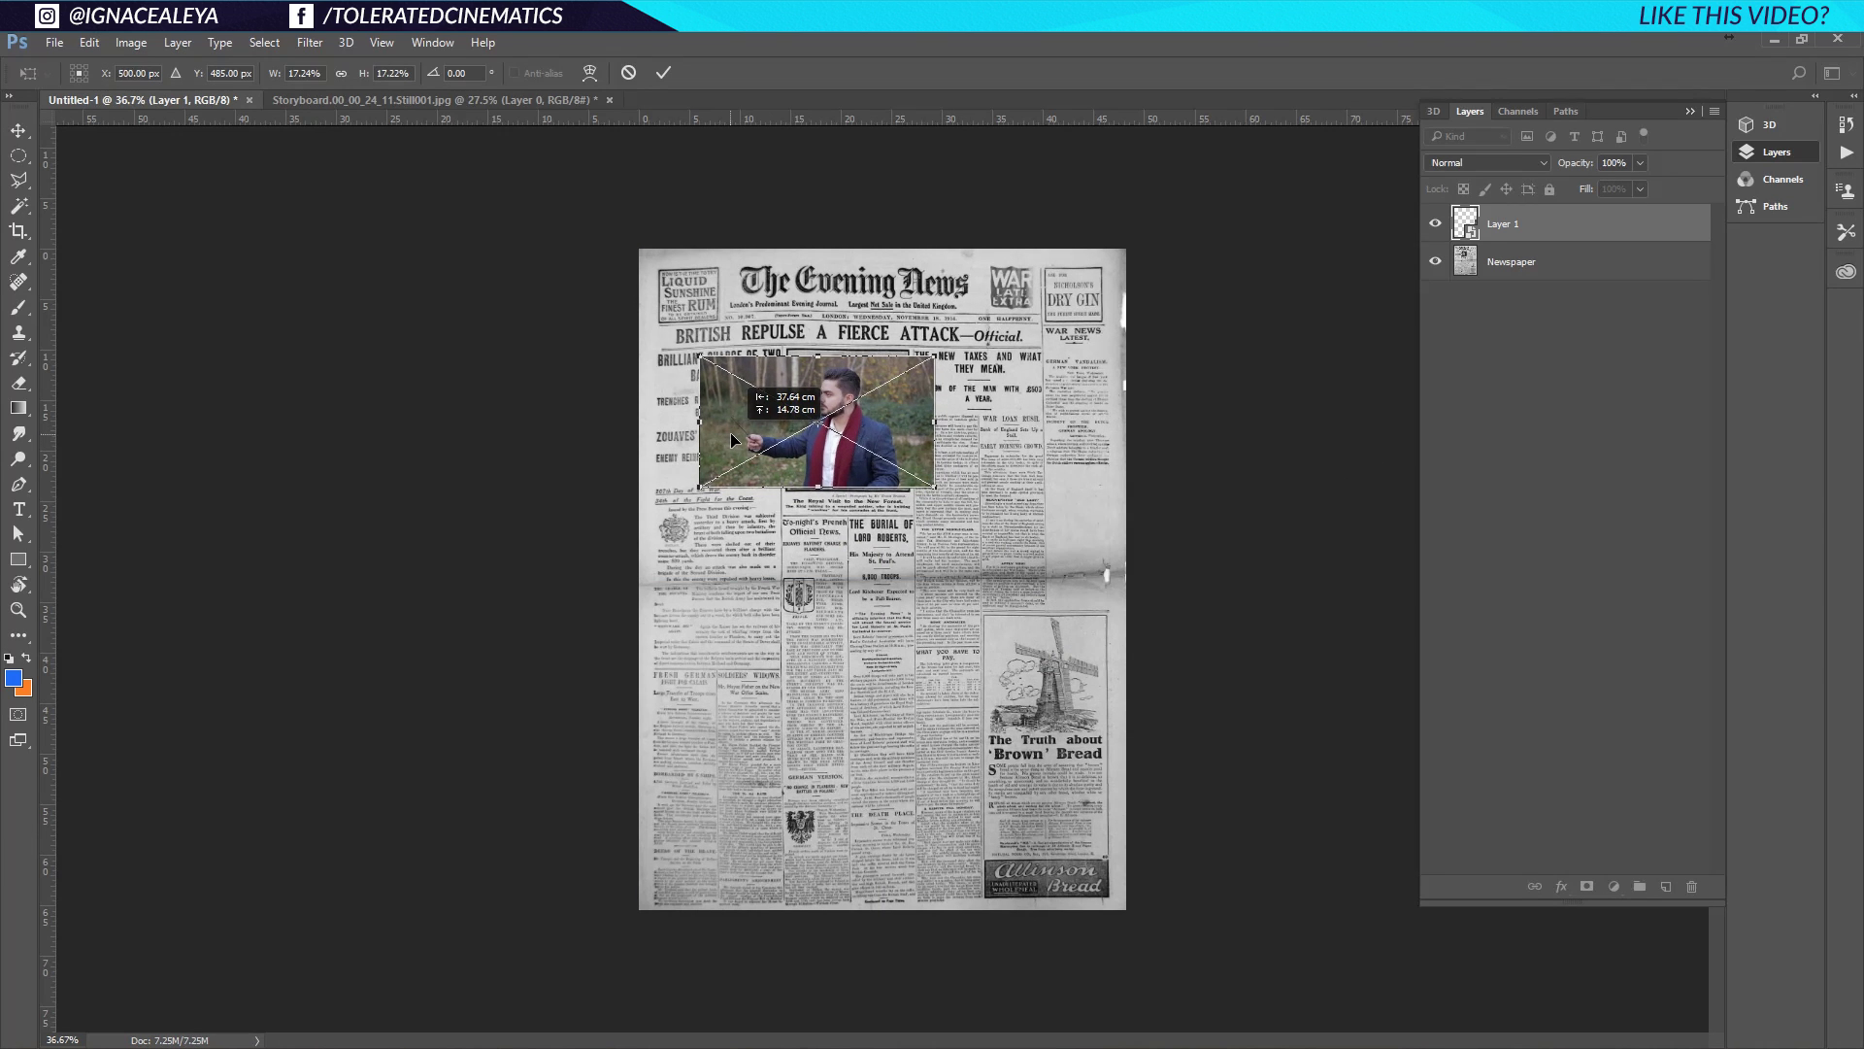
drag(934, 357, 963, 339)
key(ctrl+plus)
scroll(850, 388, up, 3)
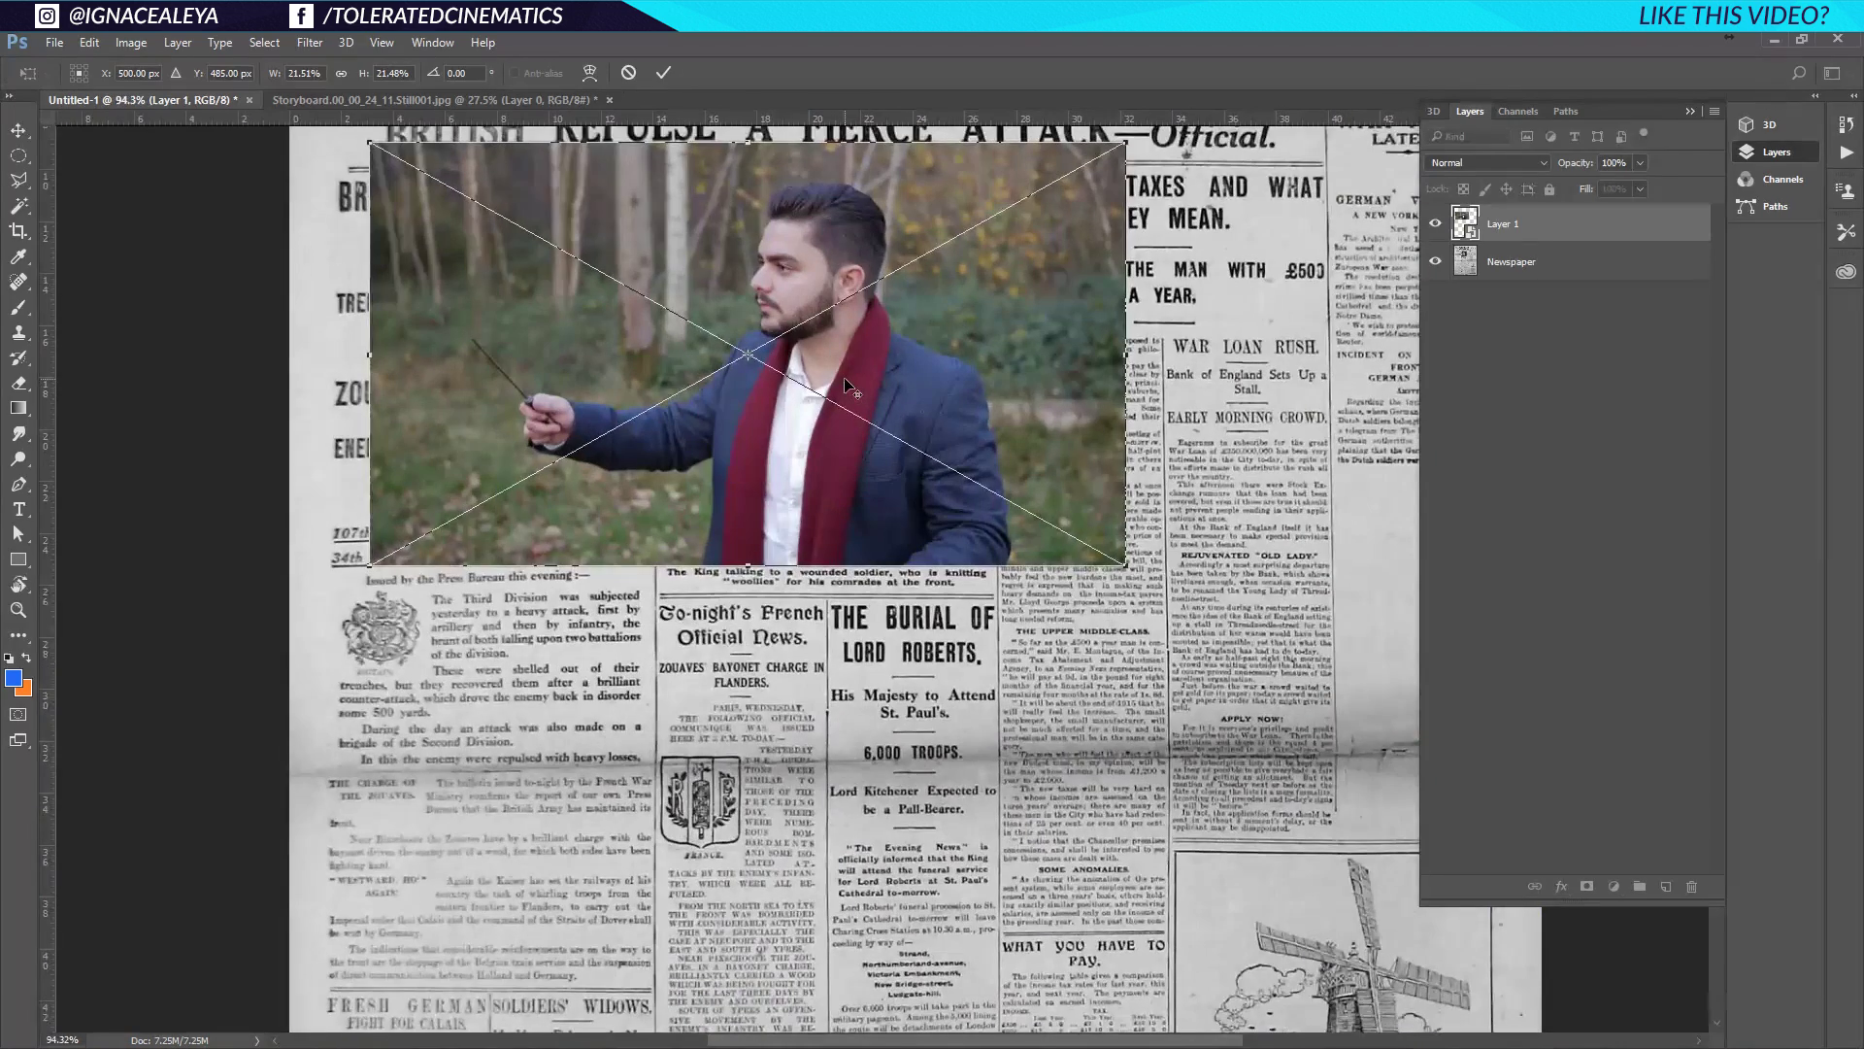
scroll(845, 384, up, 3)
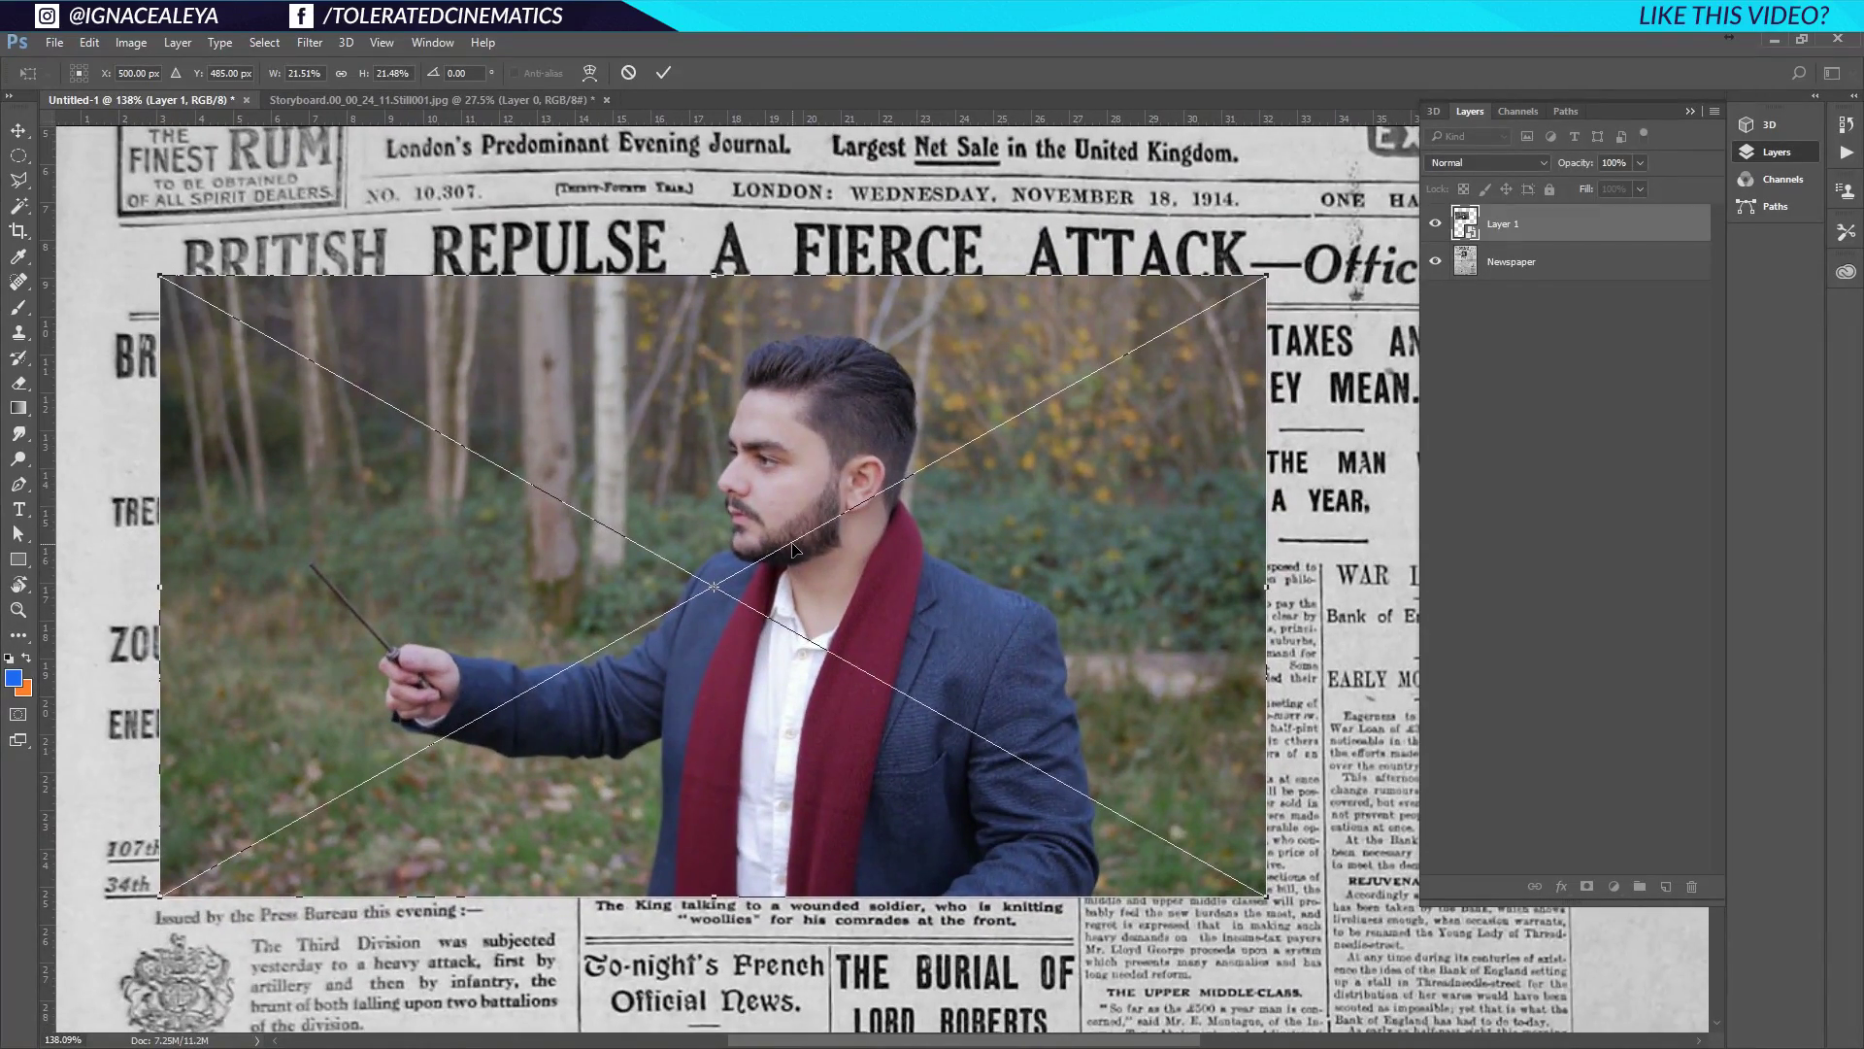
key(Return)
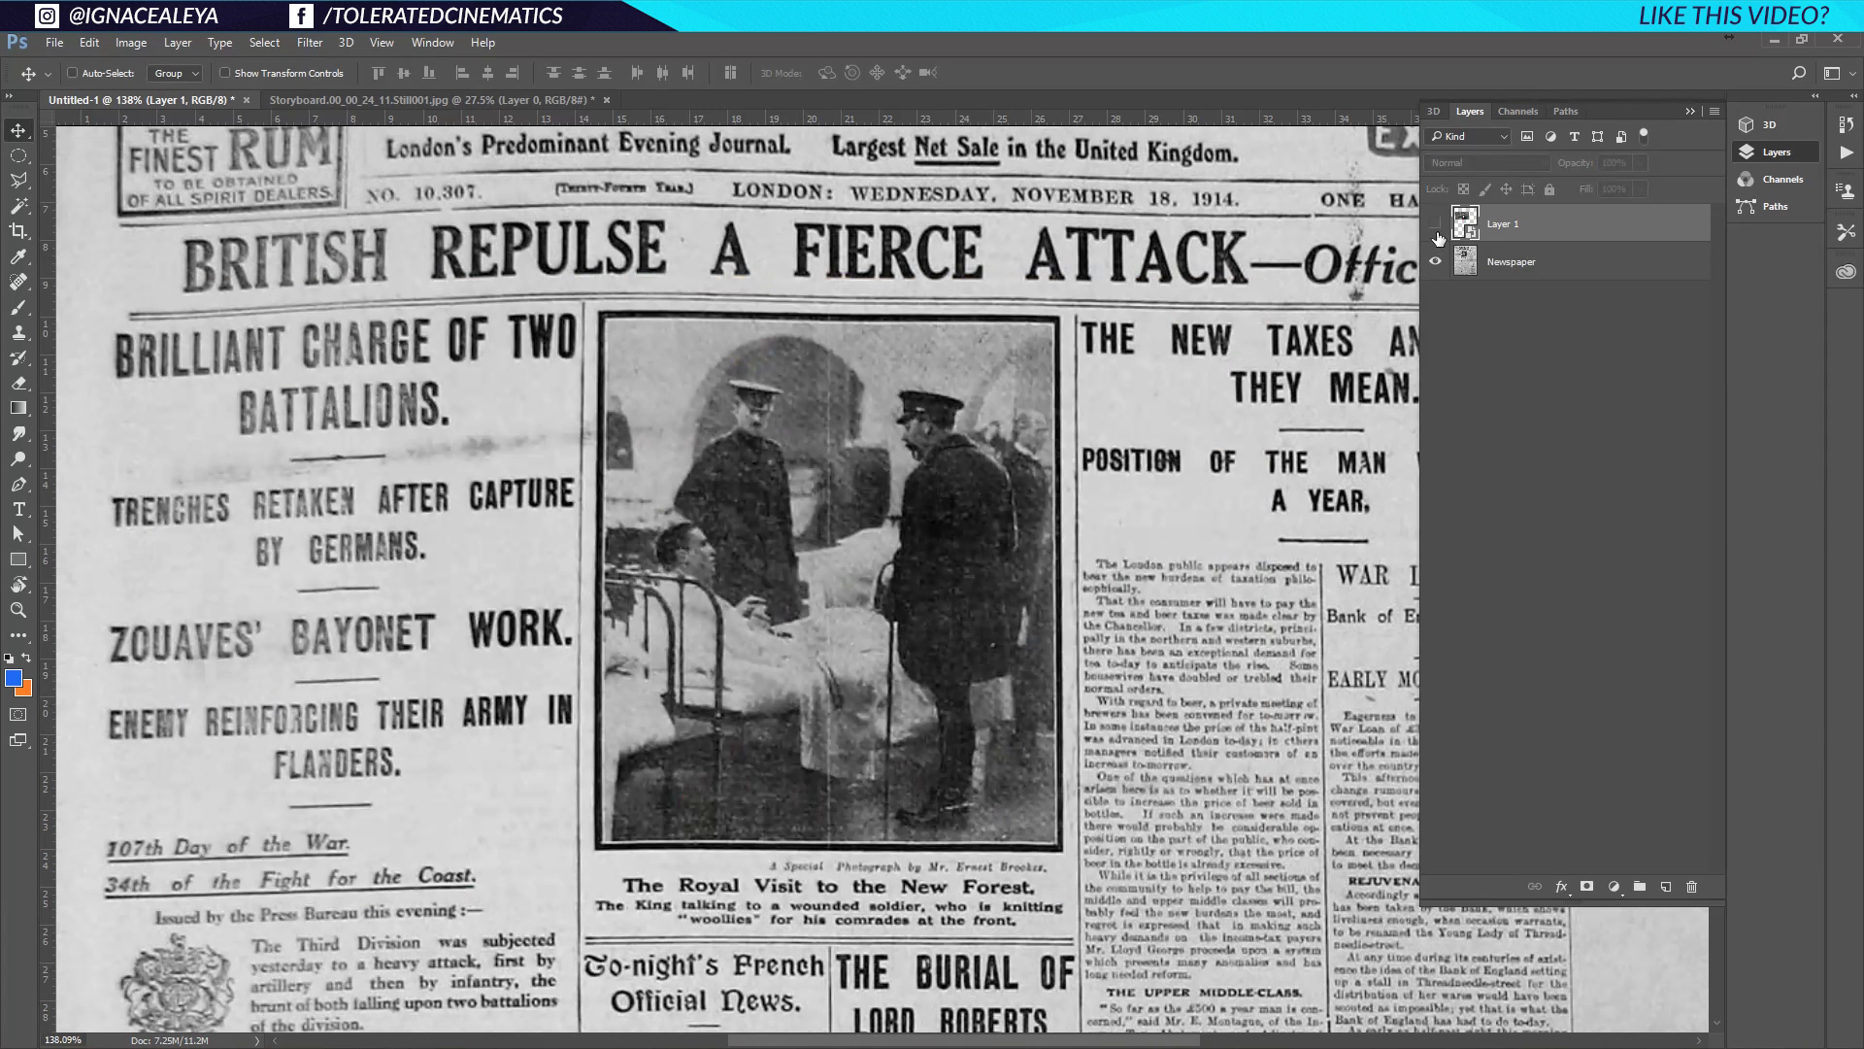
click(1435, 224)
Select the old photo's rectangle with the Polygonal Lasso
drag(21, 187, 109, 192)
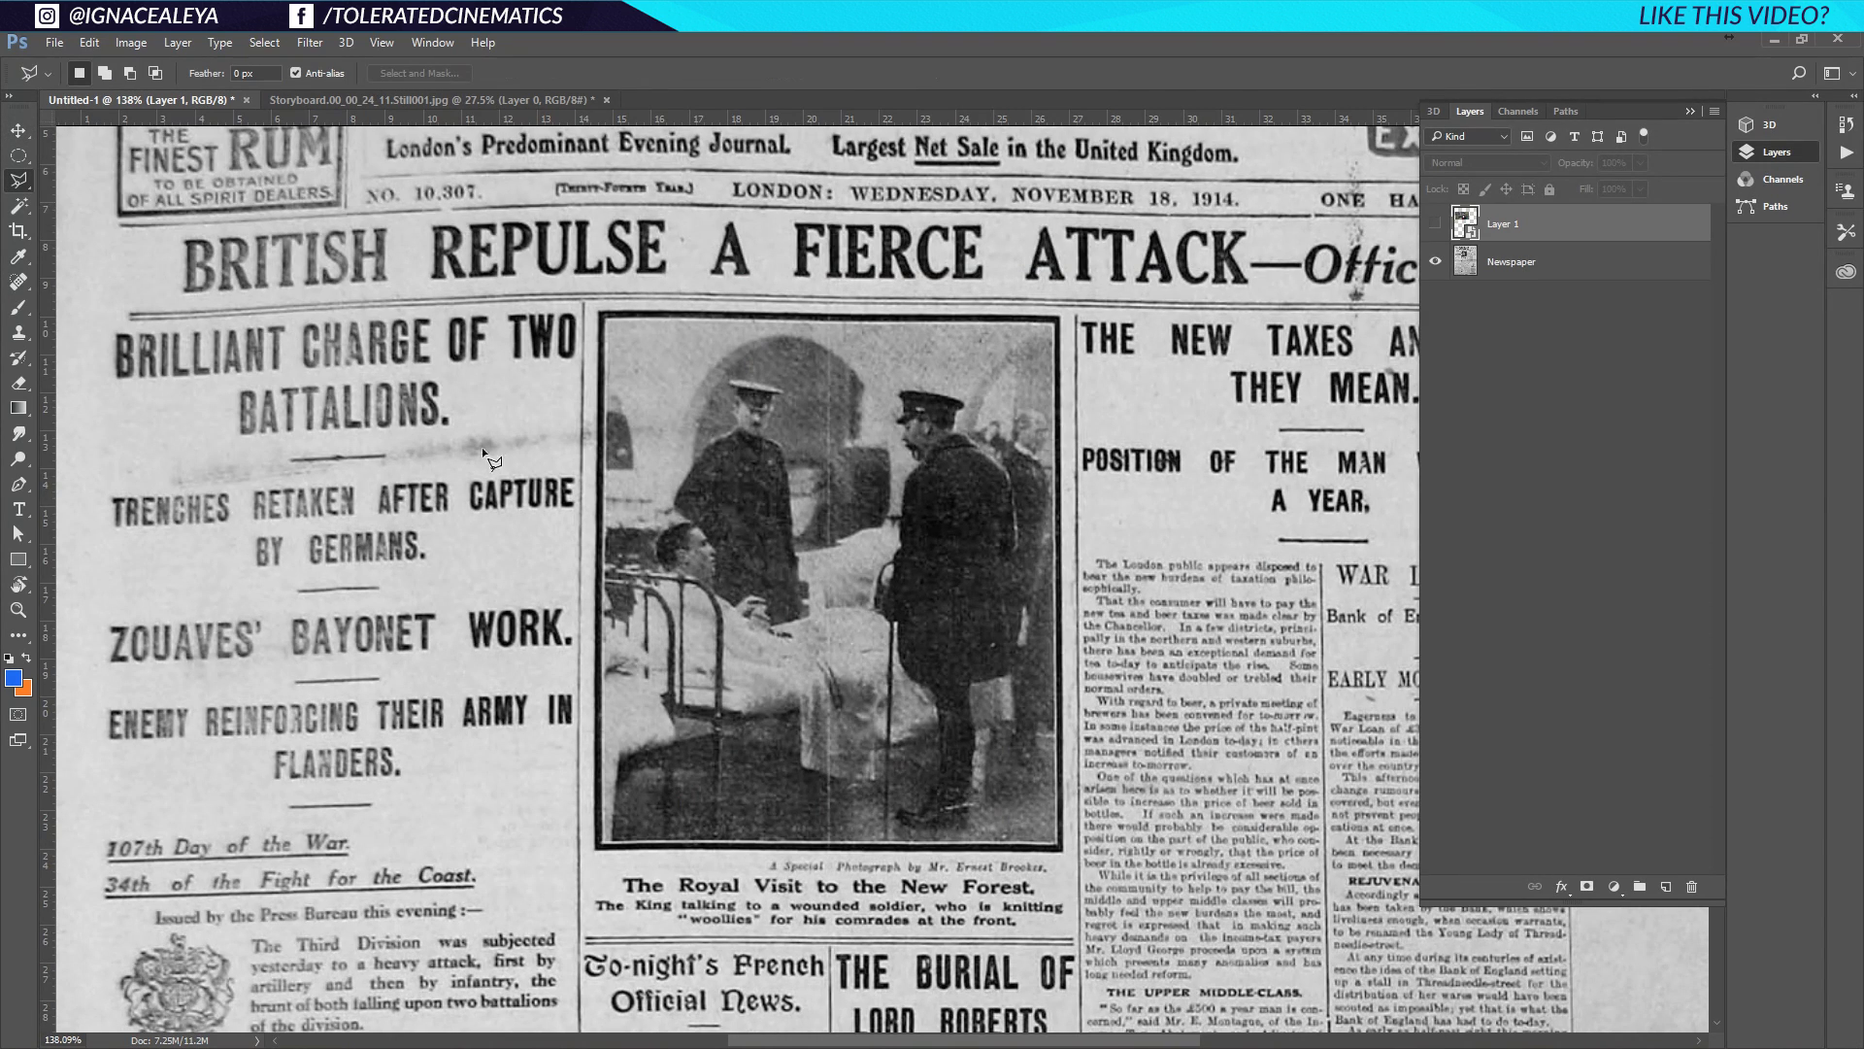
click(605, 320)
click(1061, 846)
click(603, 846)
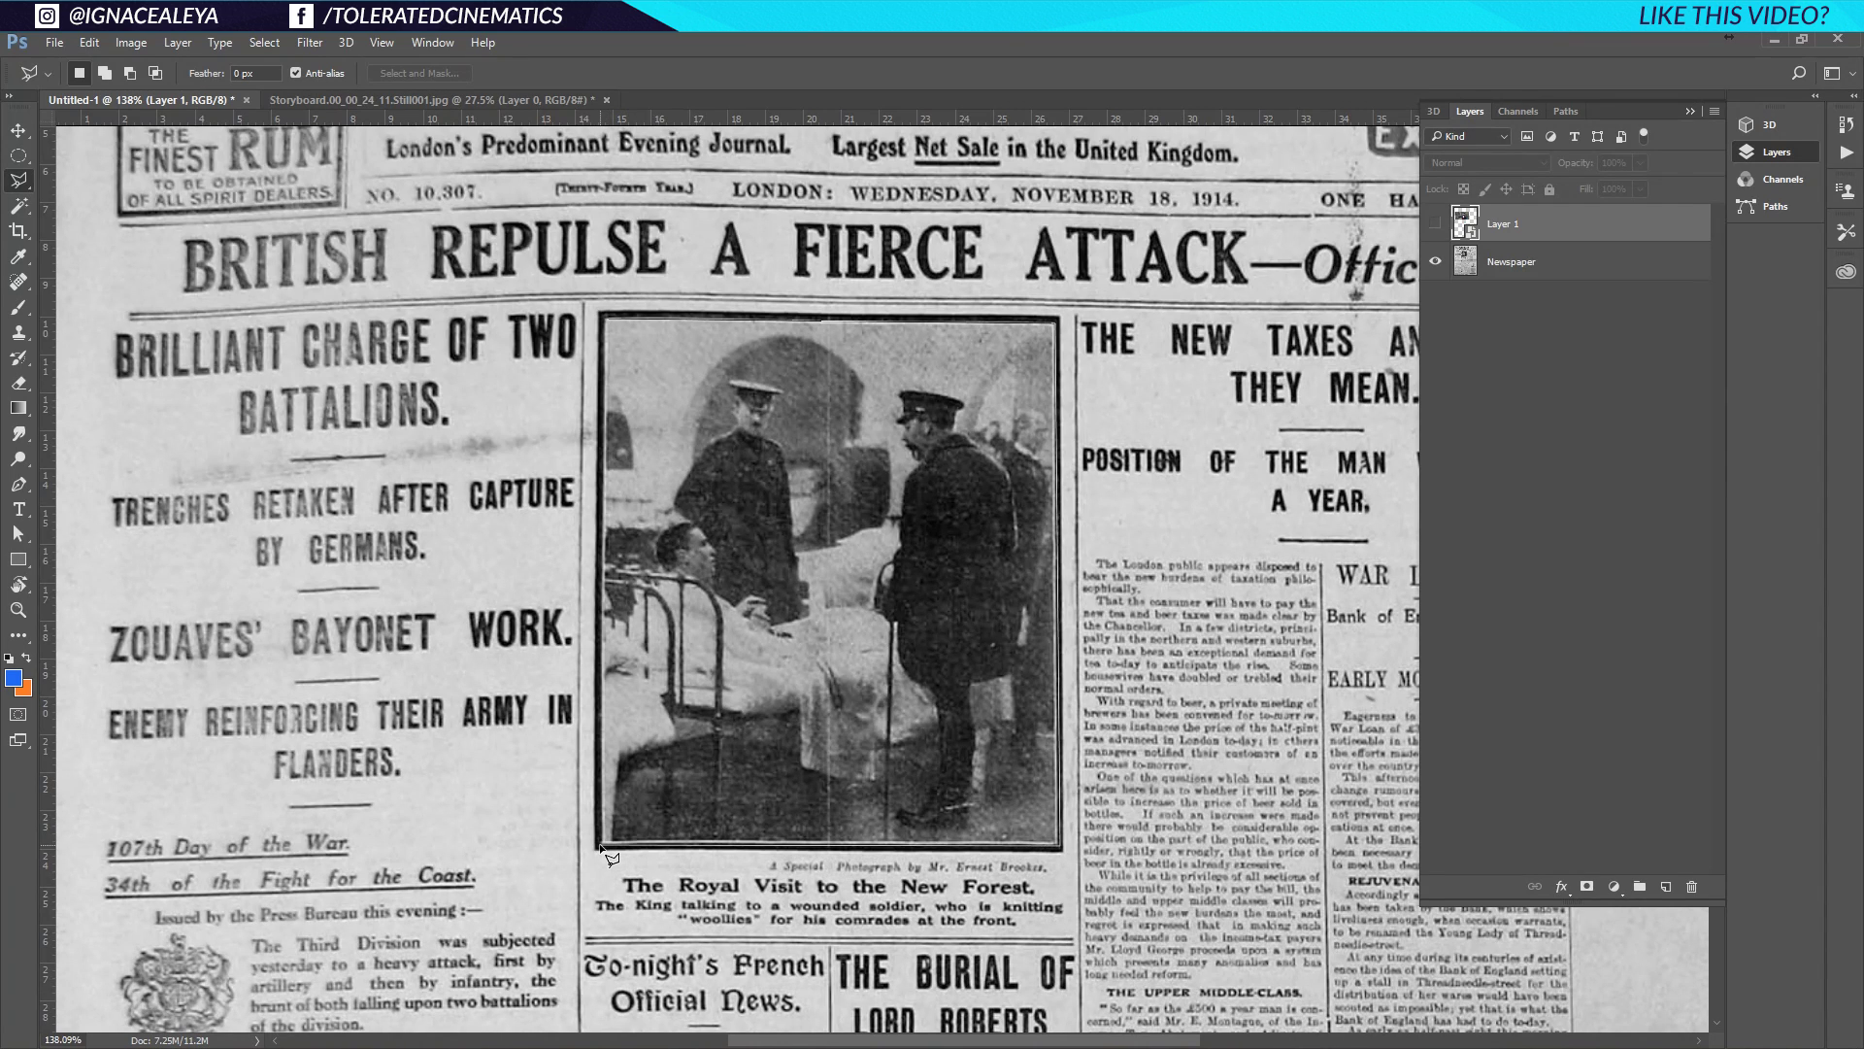
click(604, 322)
click(608, 318)
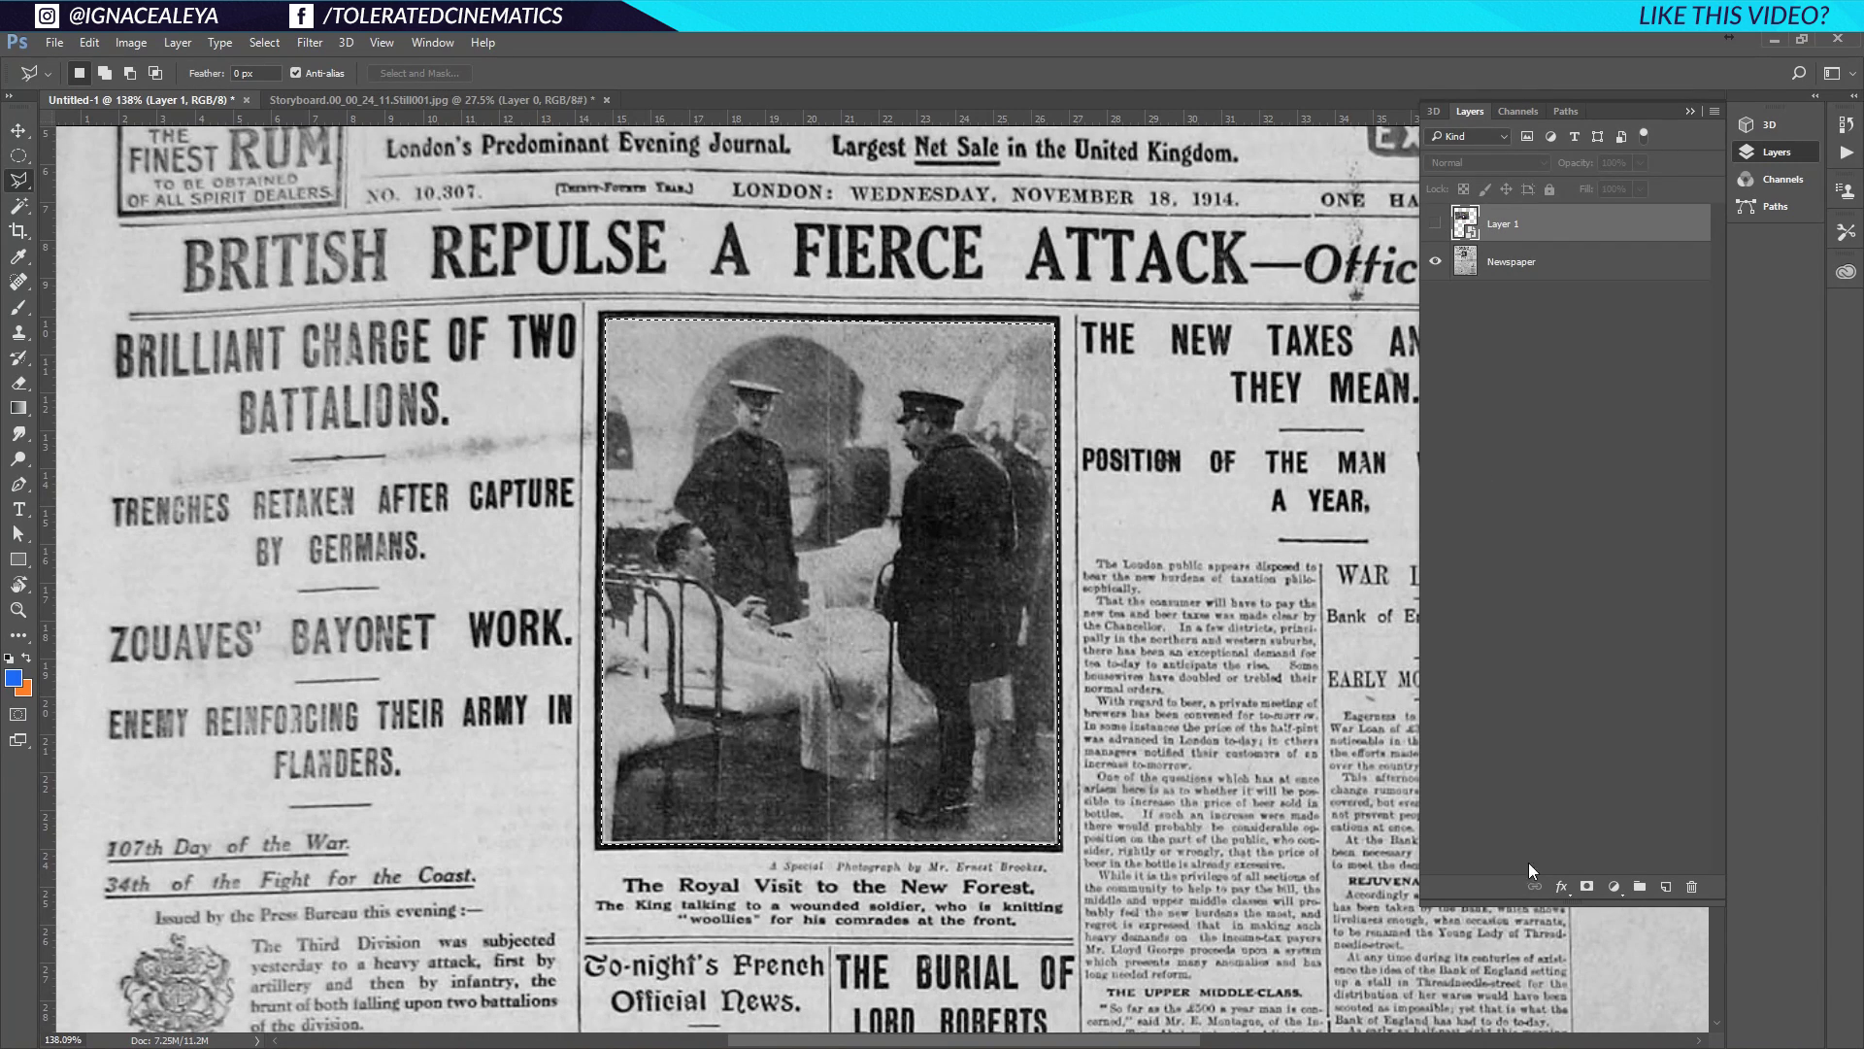
Add a layer mask to Layer 1 from the selection and show the portrait again
click(1588, 887)
click(1435, 226)
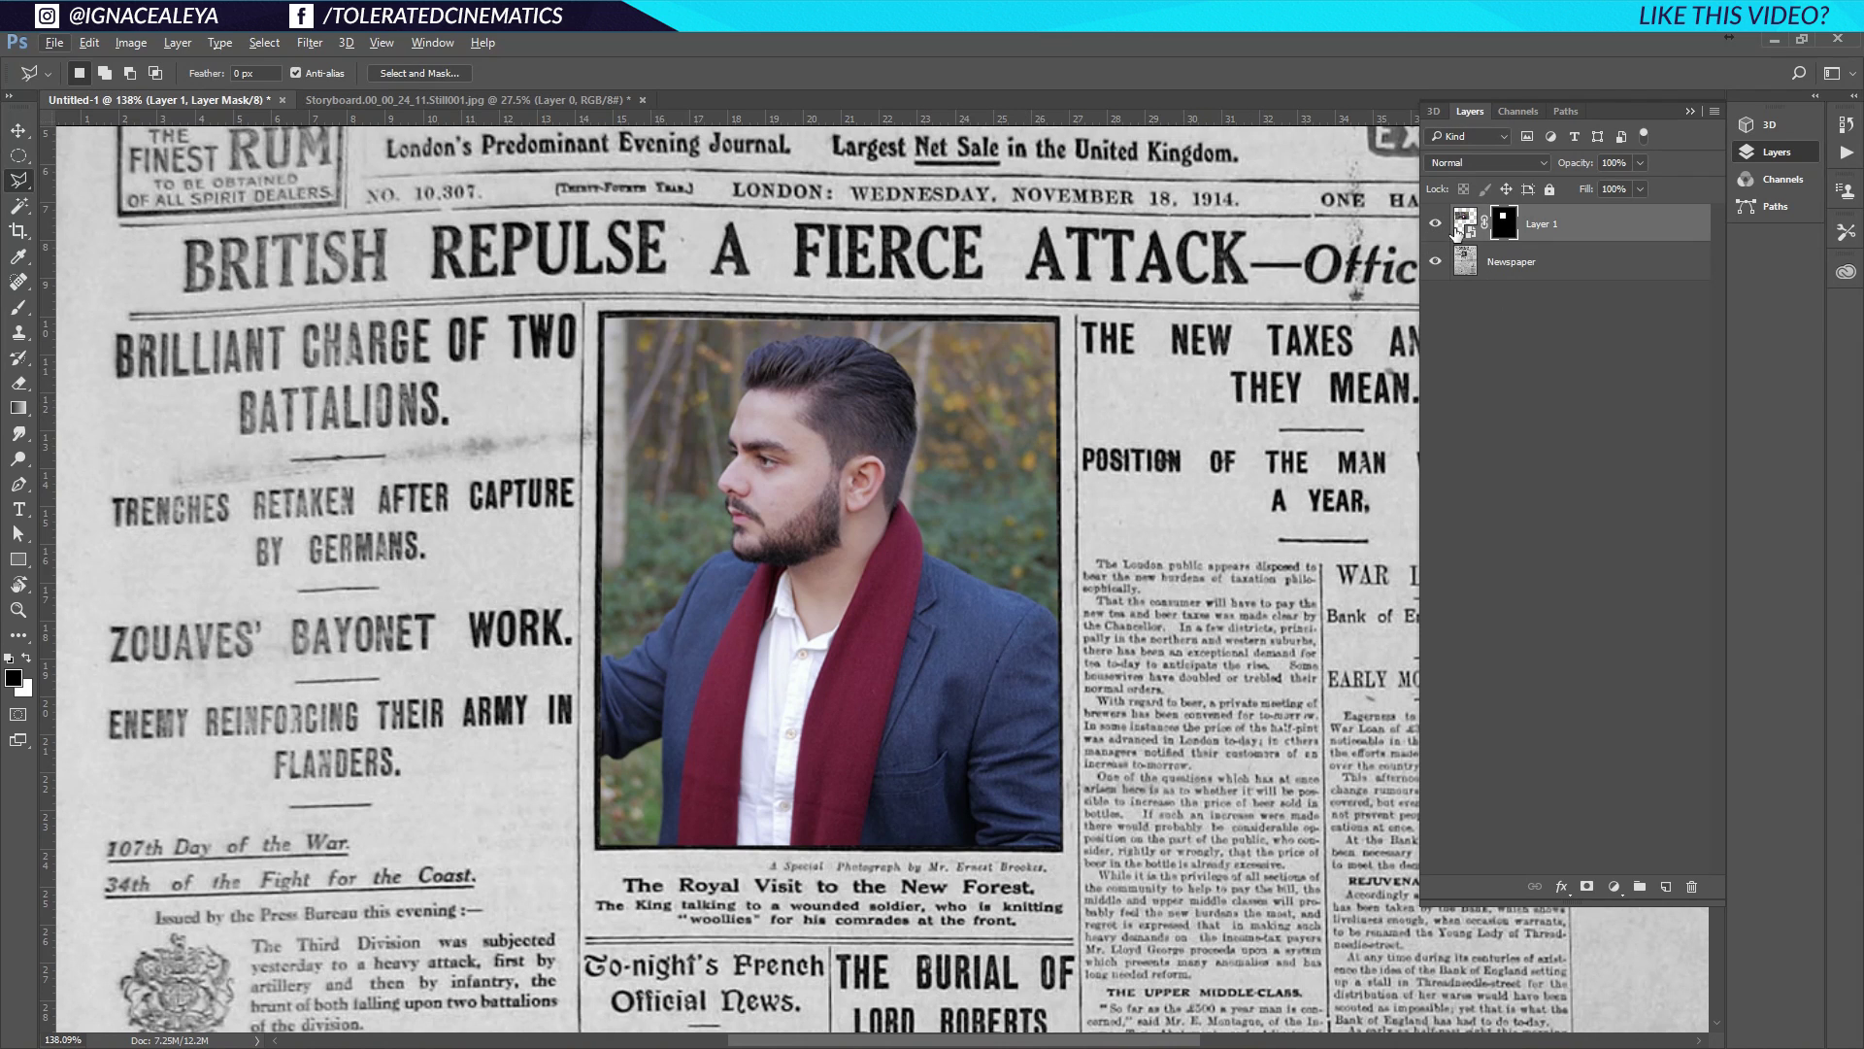
alt+click(1510, 231)
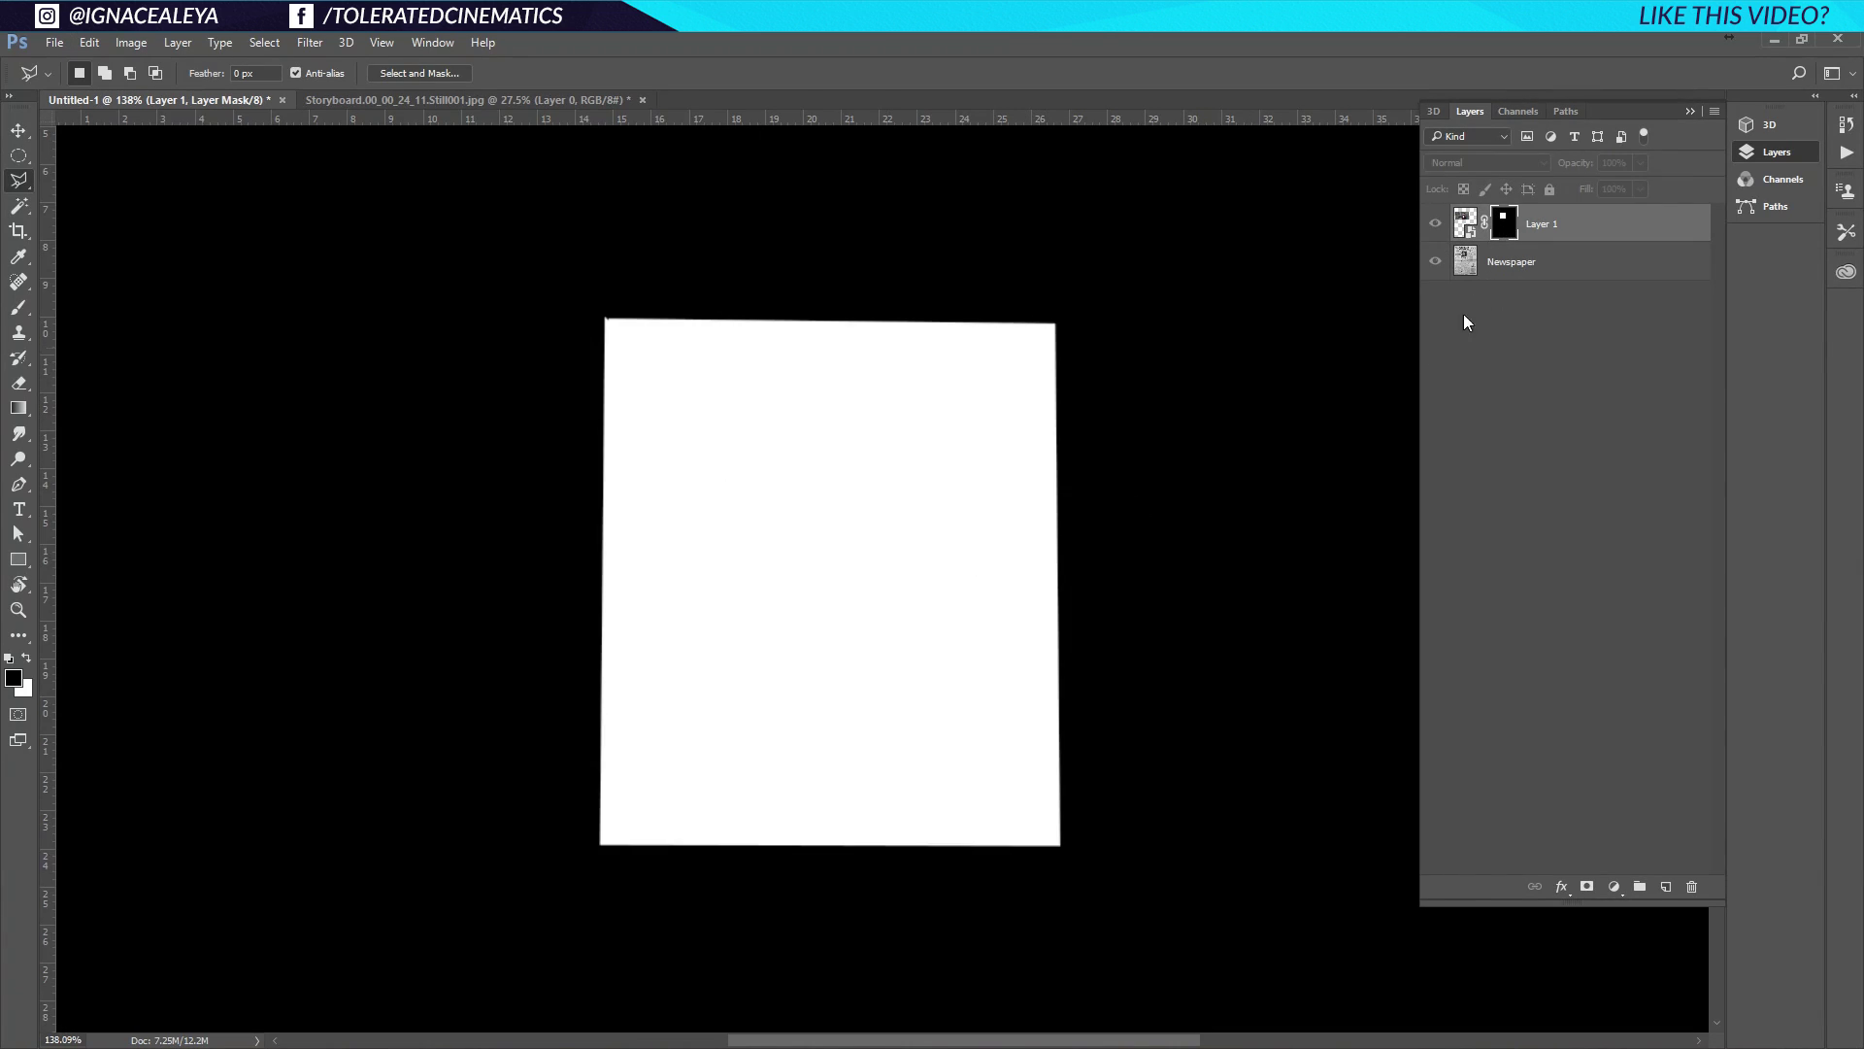
click(1465, 225)
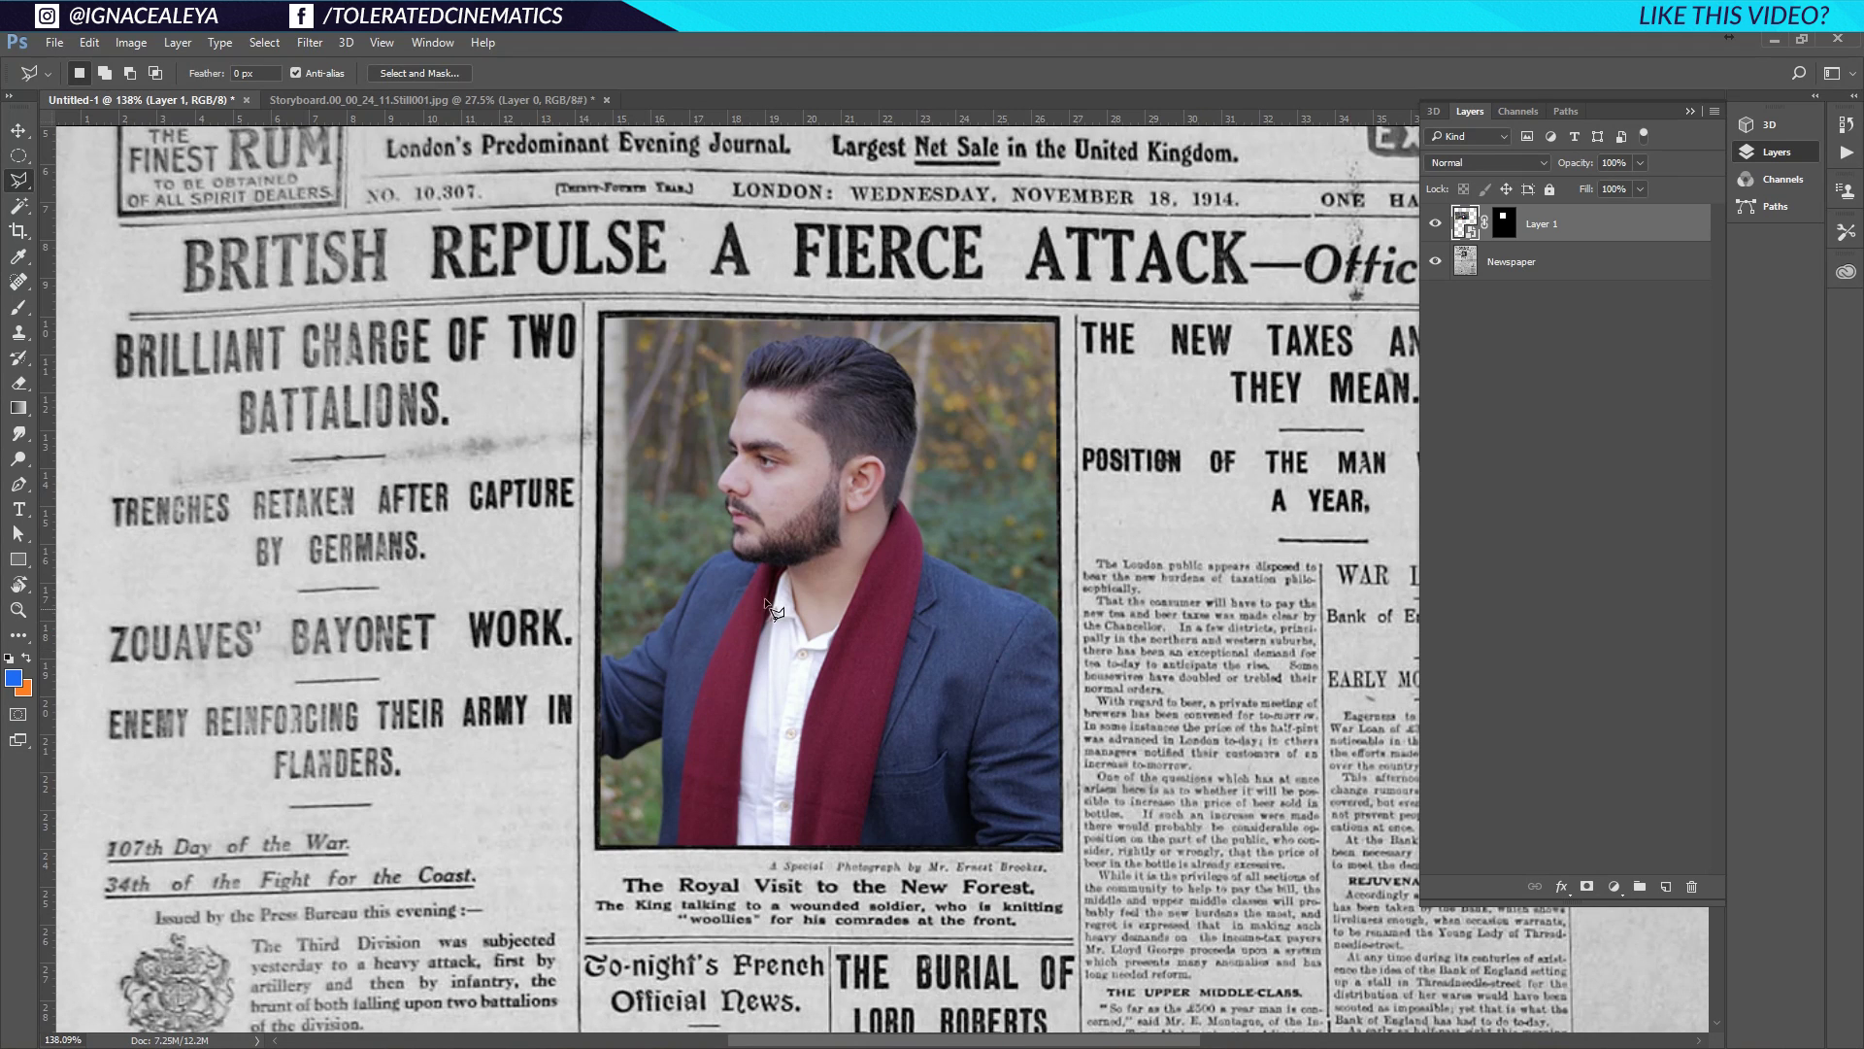
Add an inside Stroke to the portrait in a dark colour sampled from the headline ink
double_click(1610, 233)
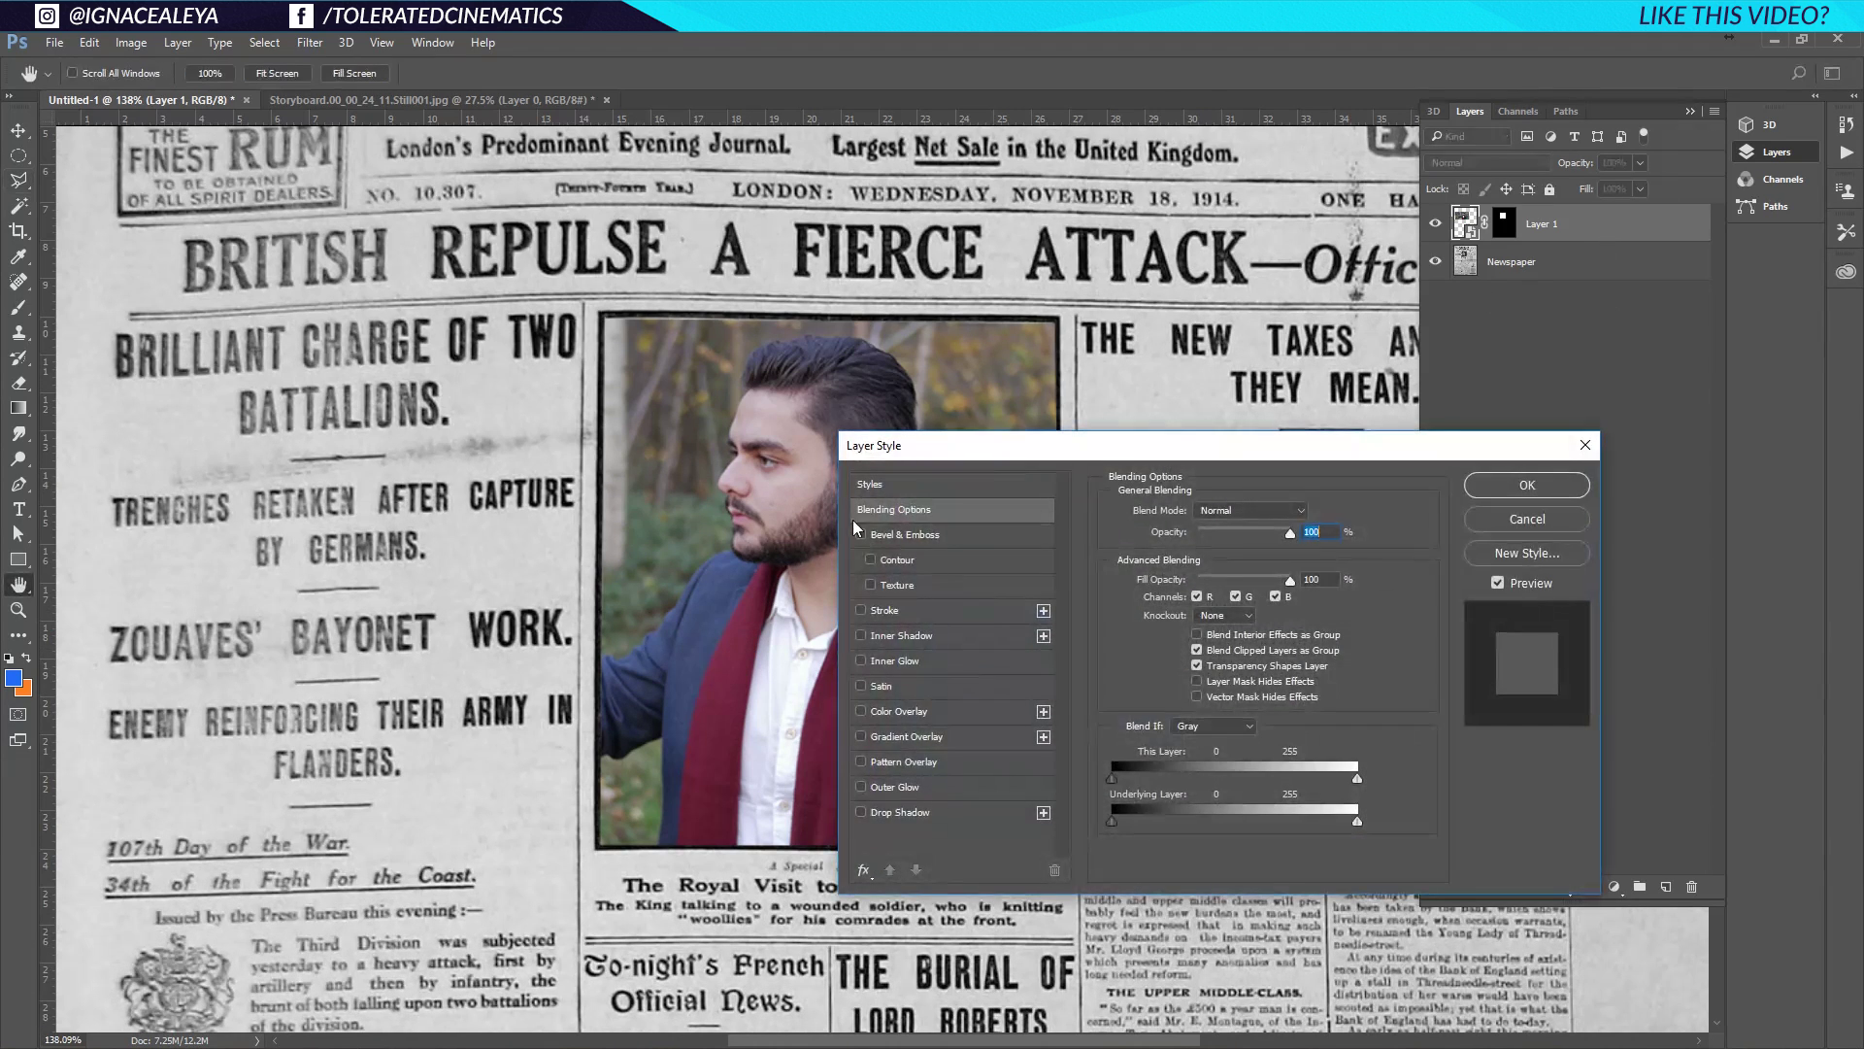
drag(914, 456, 1167, 349)
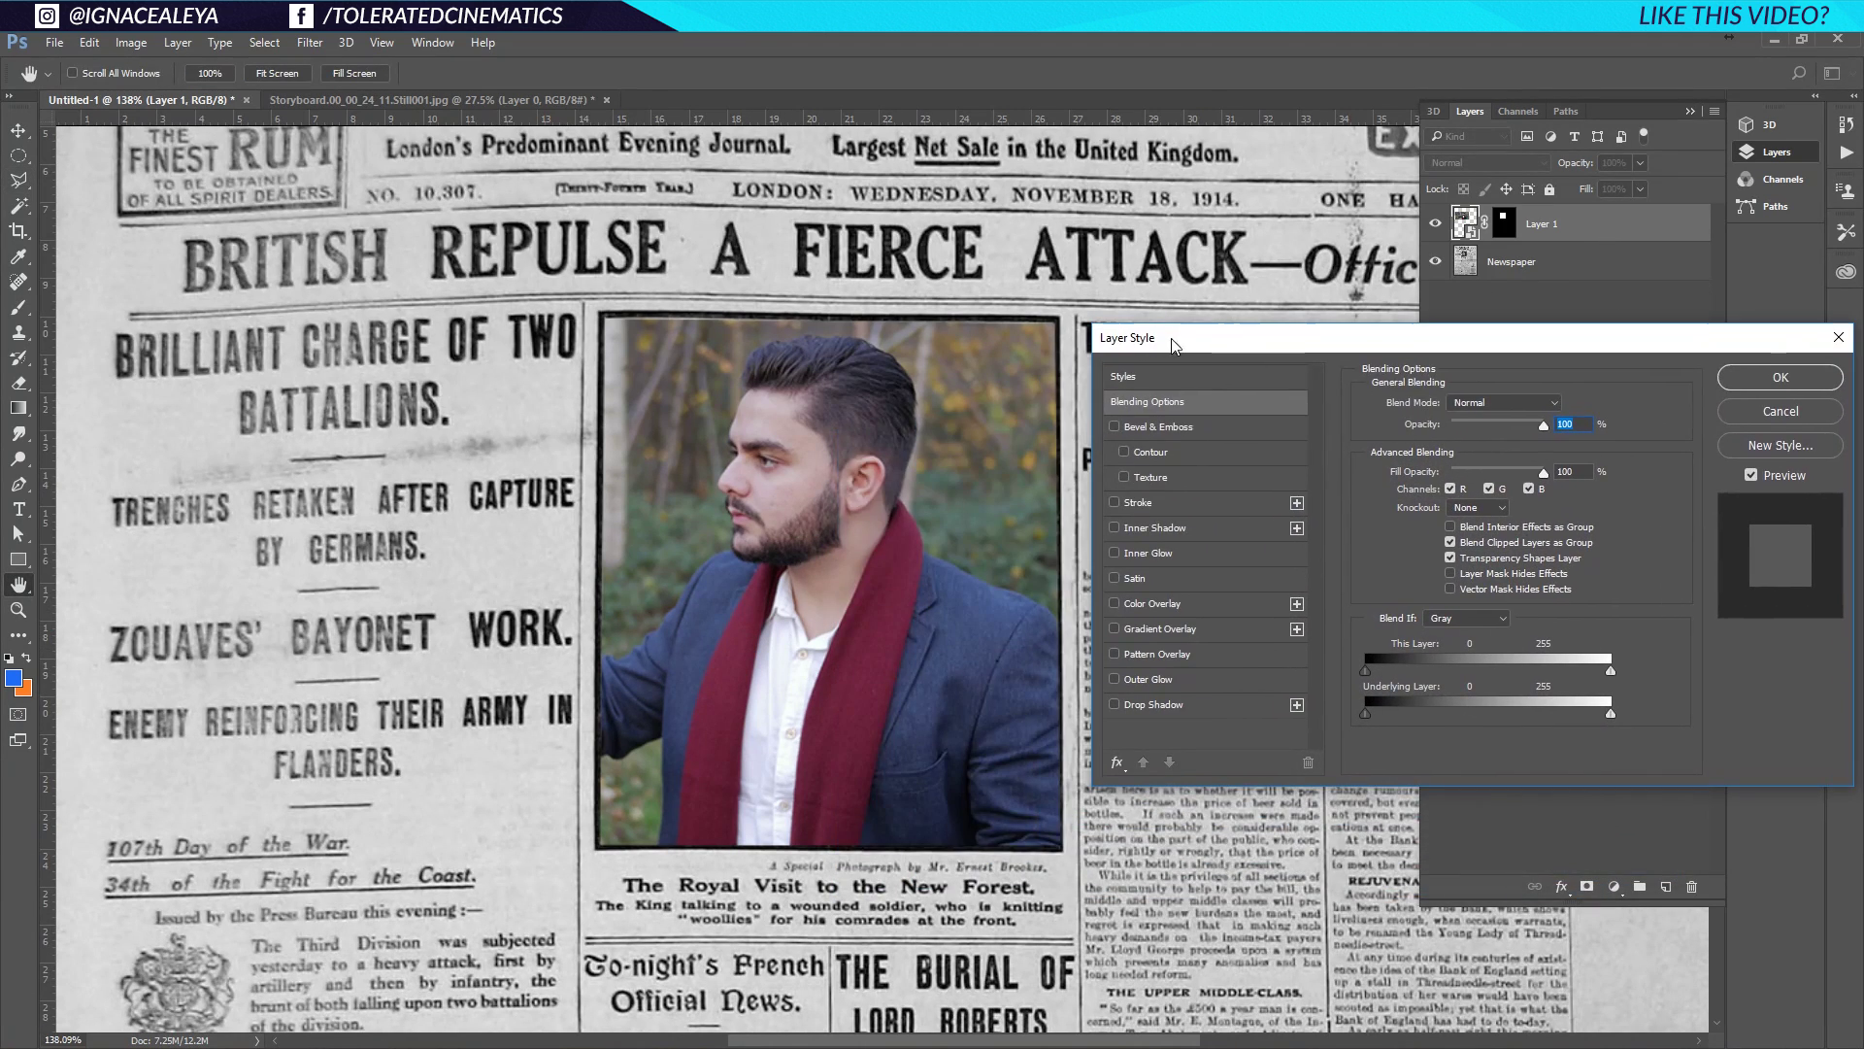
click(1140, 503)
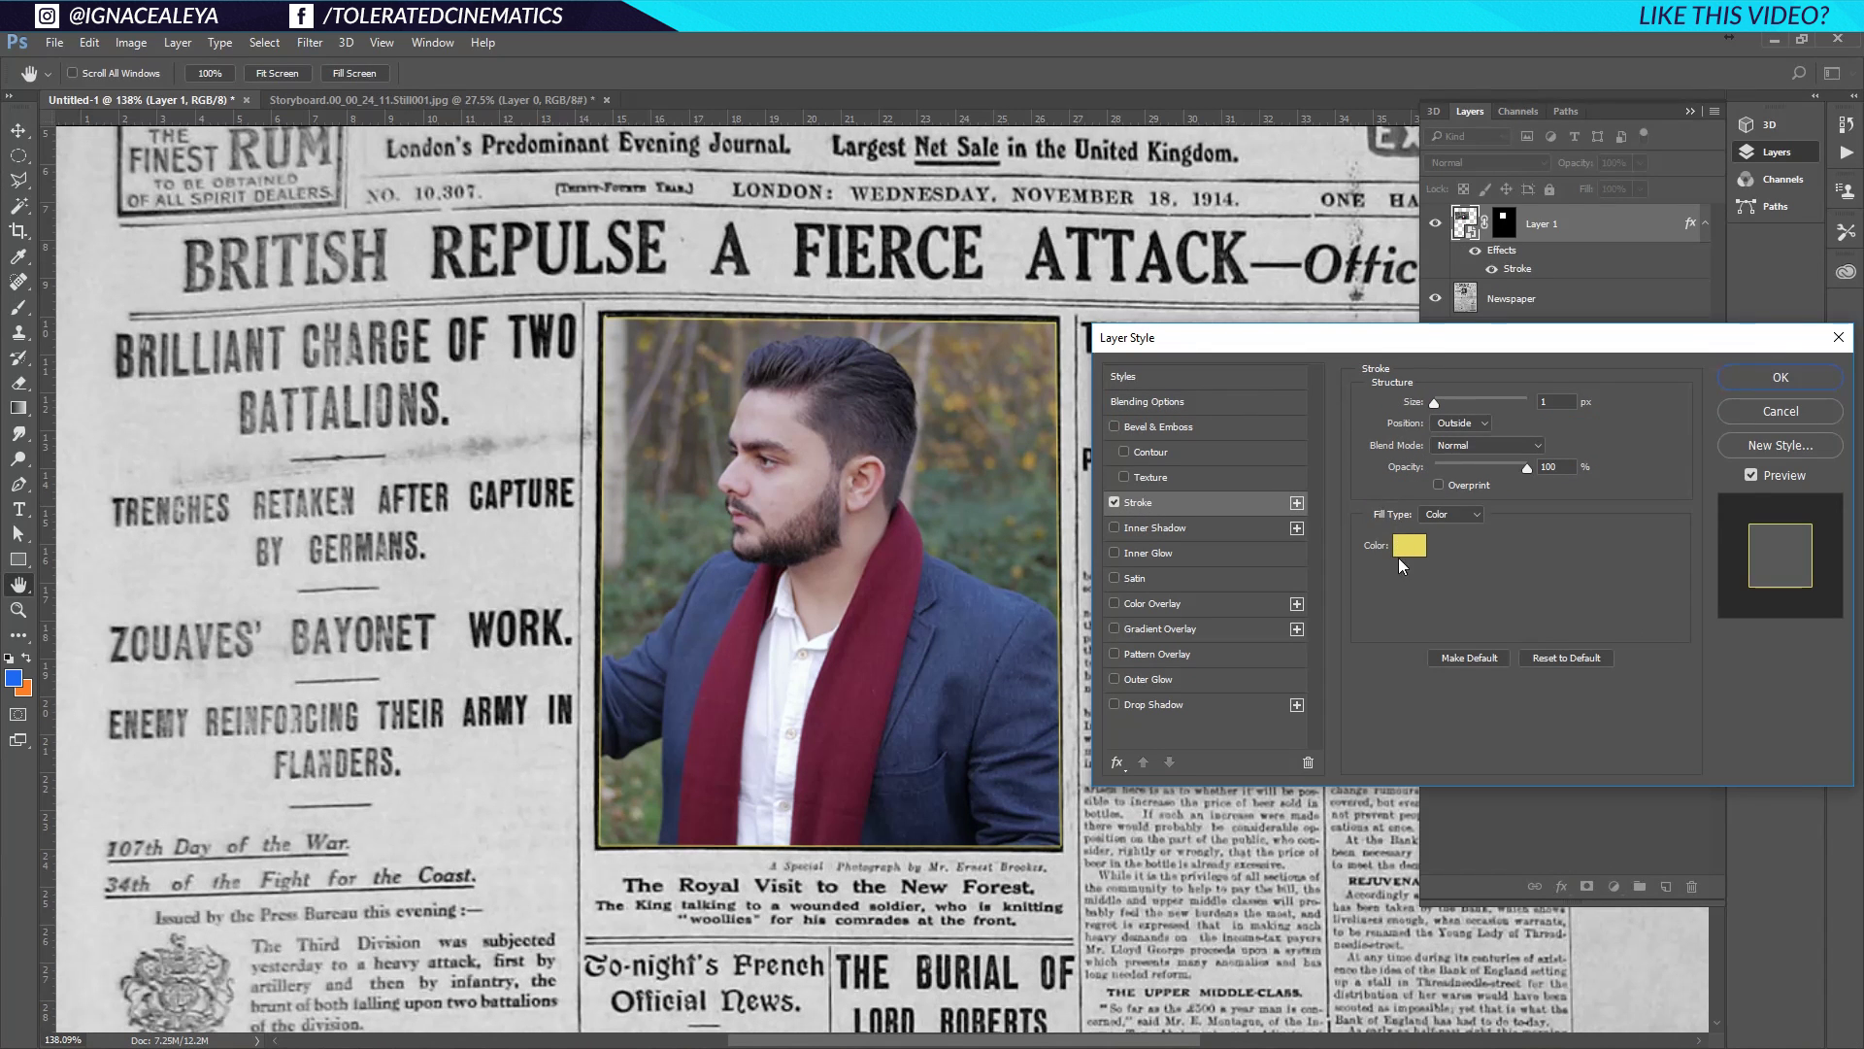
click(1408, 547)
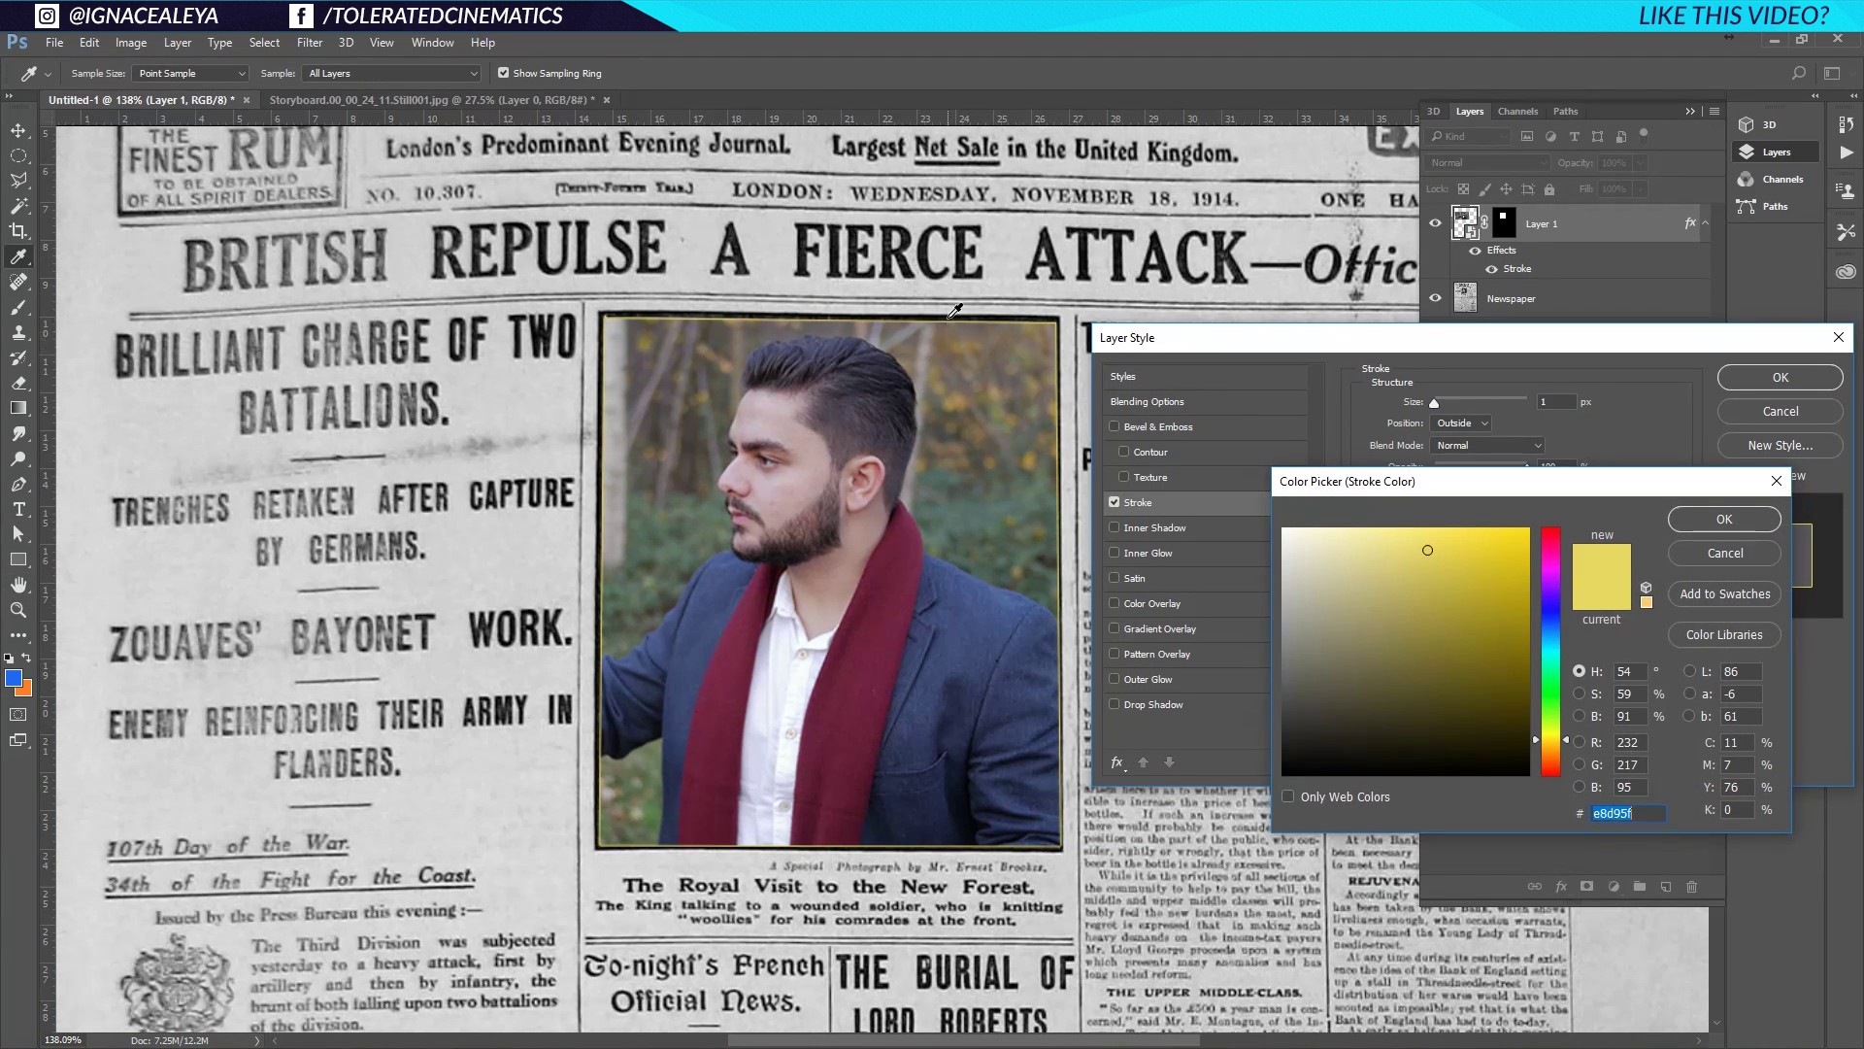
click(961, 229)
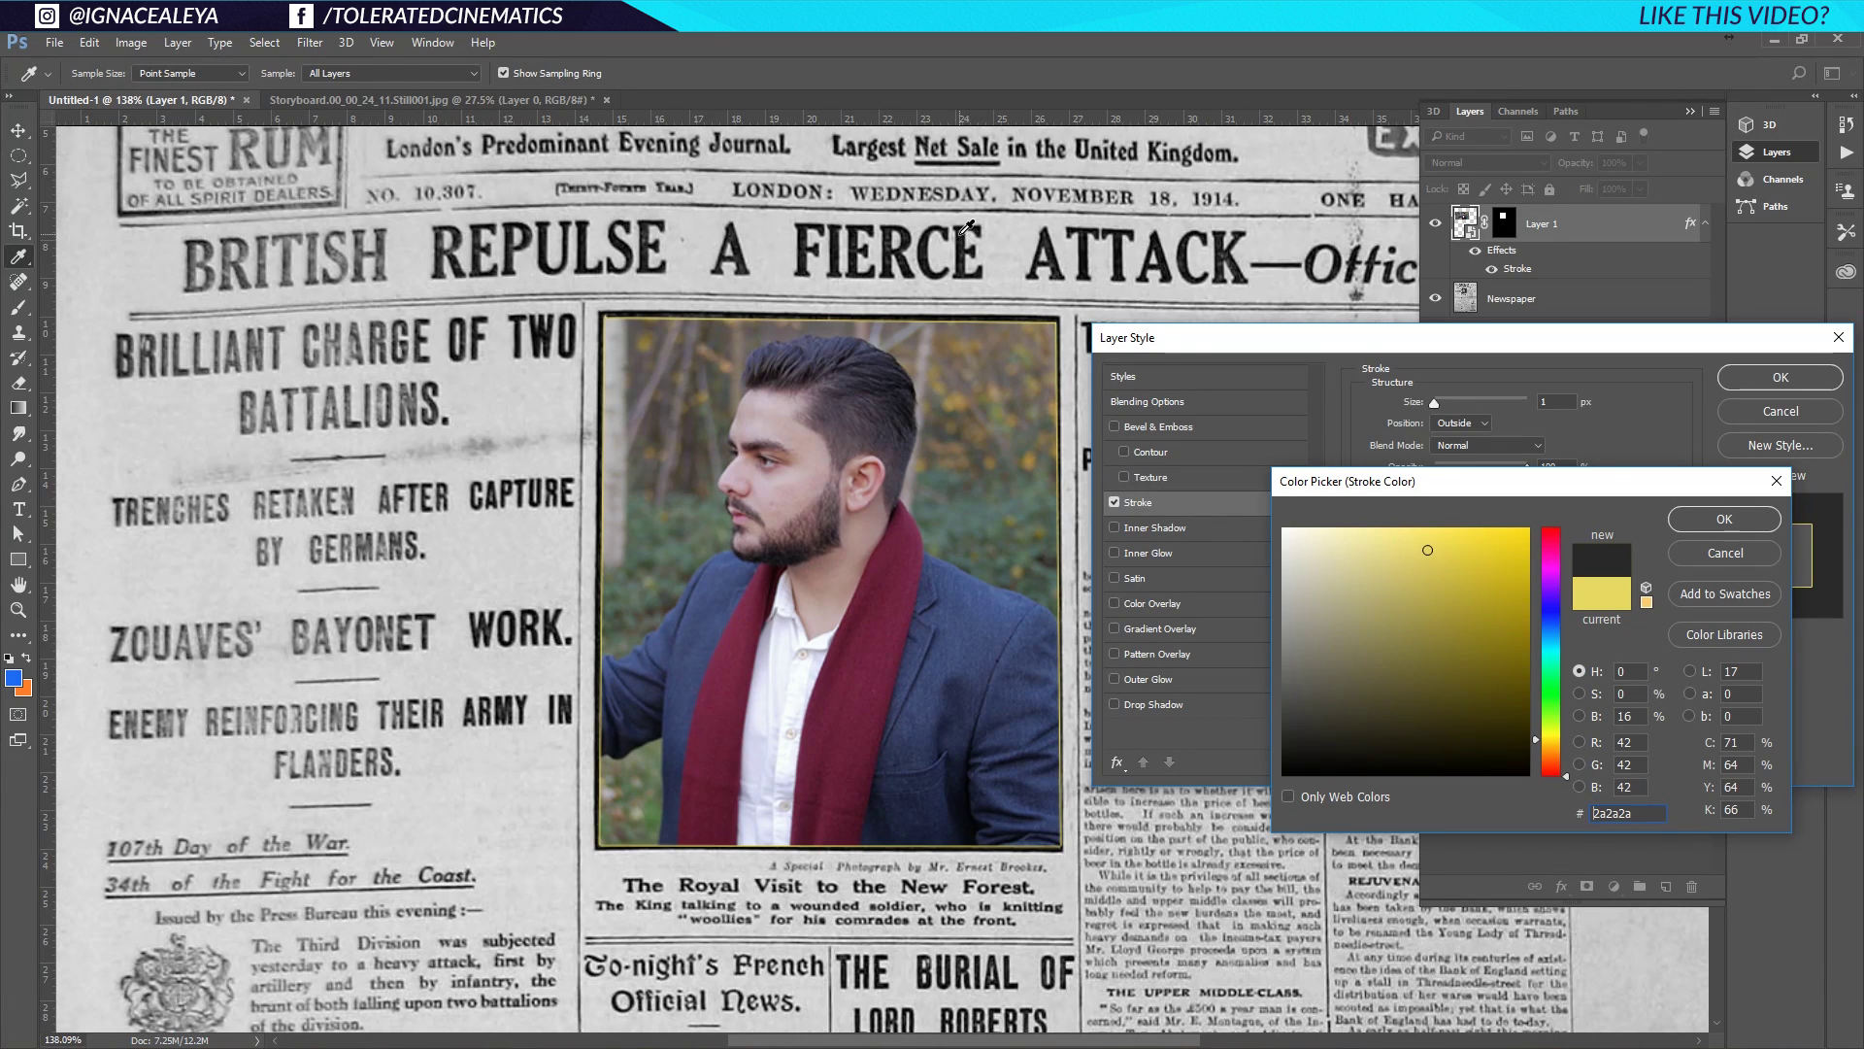
click(1727, 517)
click(1459, 423)
click(1447, 452)
drag(1435, 406, 1436, 413)
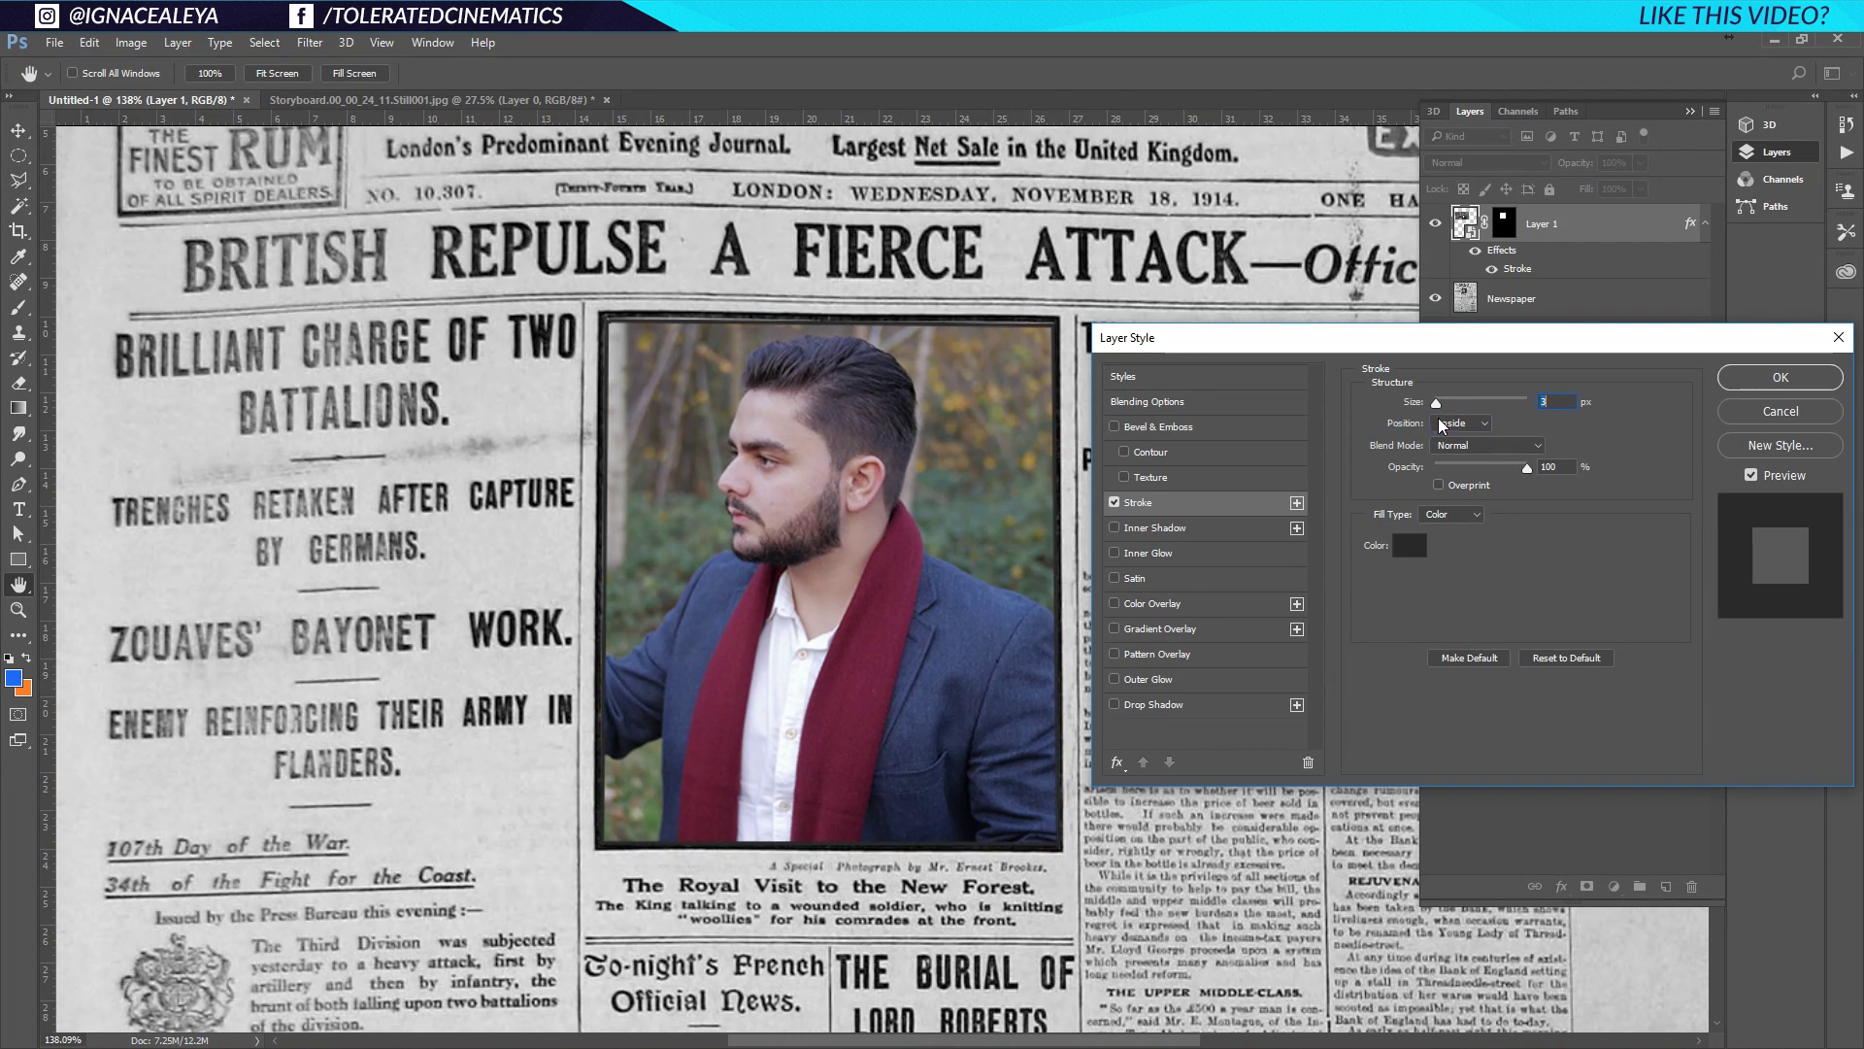
click(1803, 381)
Remove the stray overlay and bevel and resample the stroke colour as near-black 030303
double_click(1601, 243)
click(1144, 603)
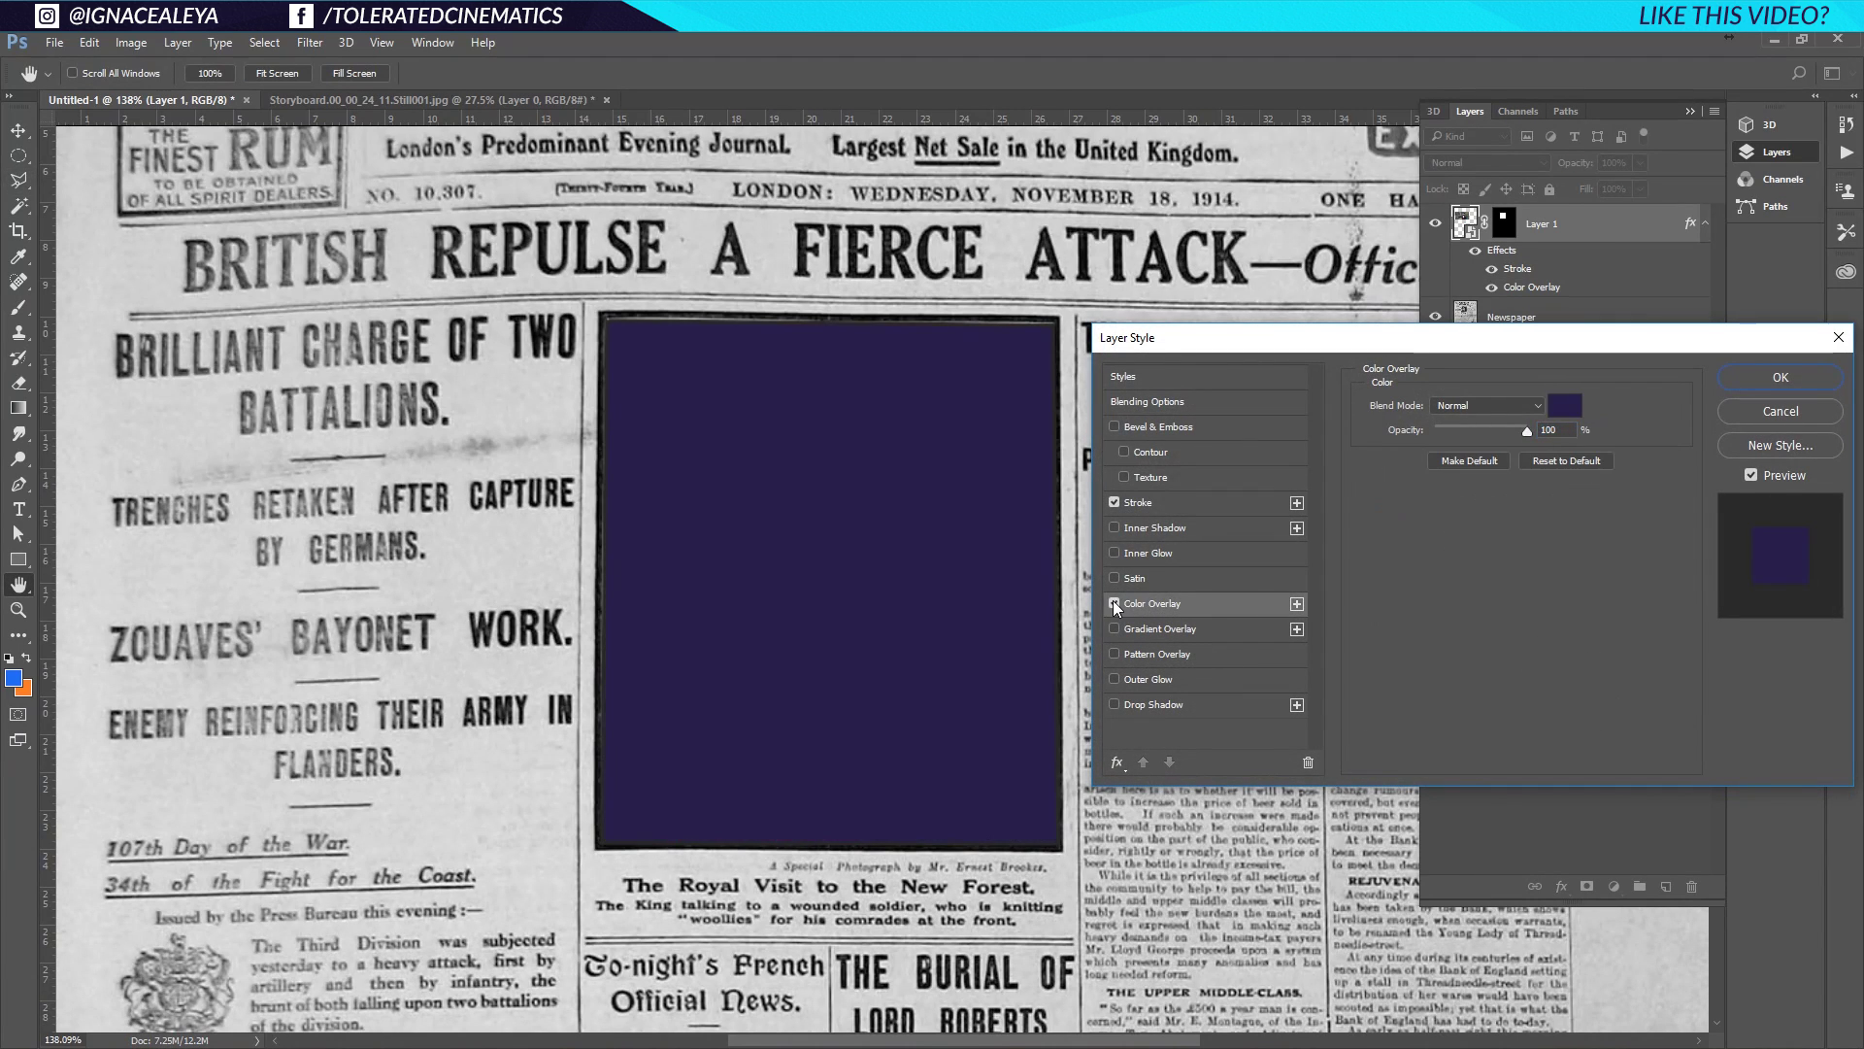
click(1114, 603)
click(1150, 477)
click(1124, 452)
click(1125, 452)
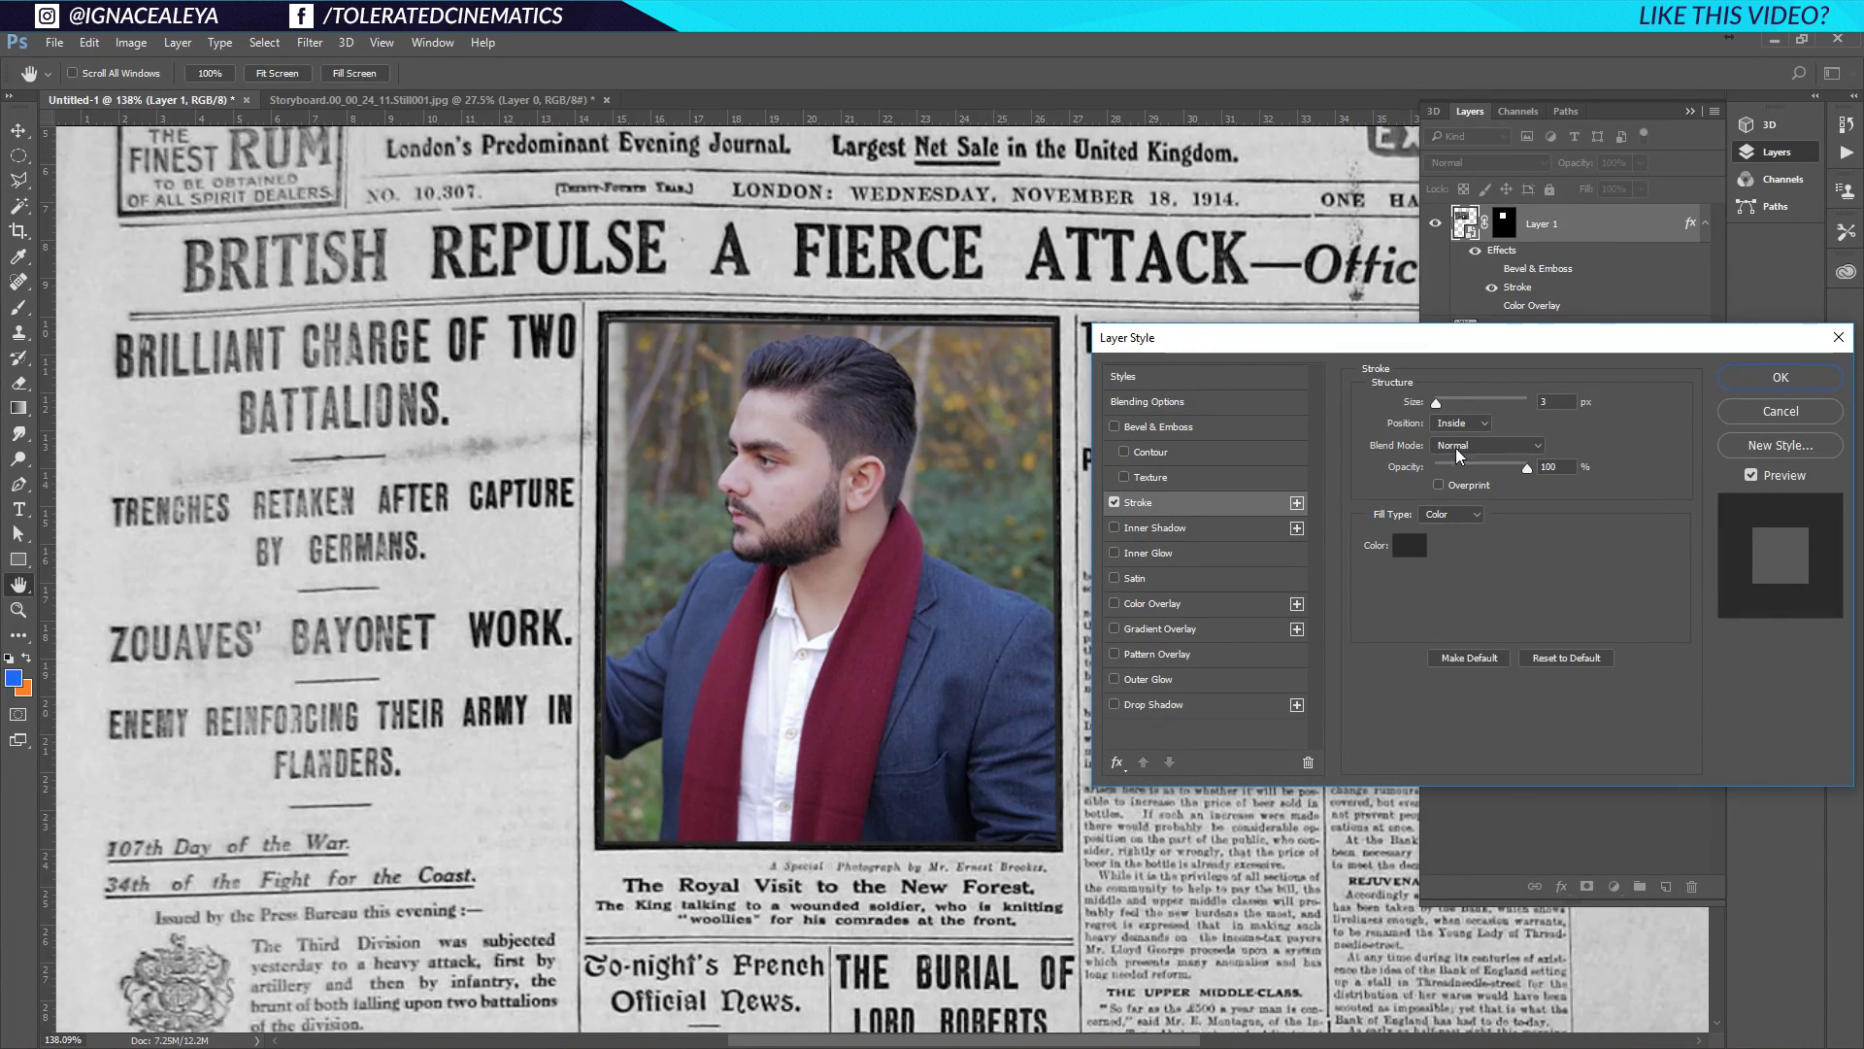
click(1410, 545)
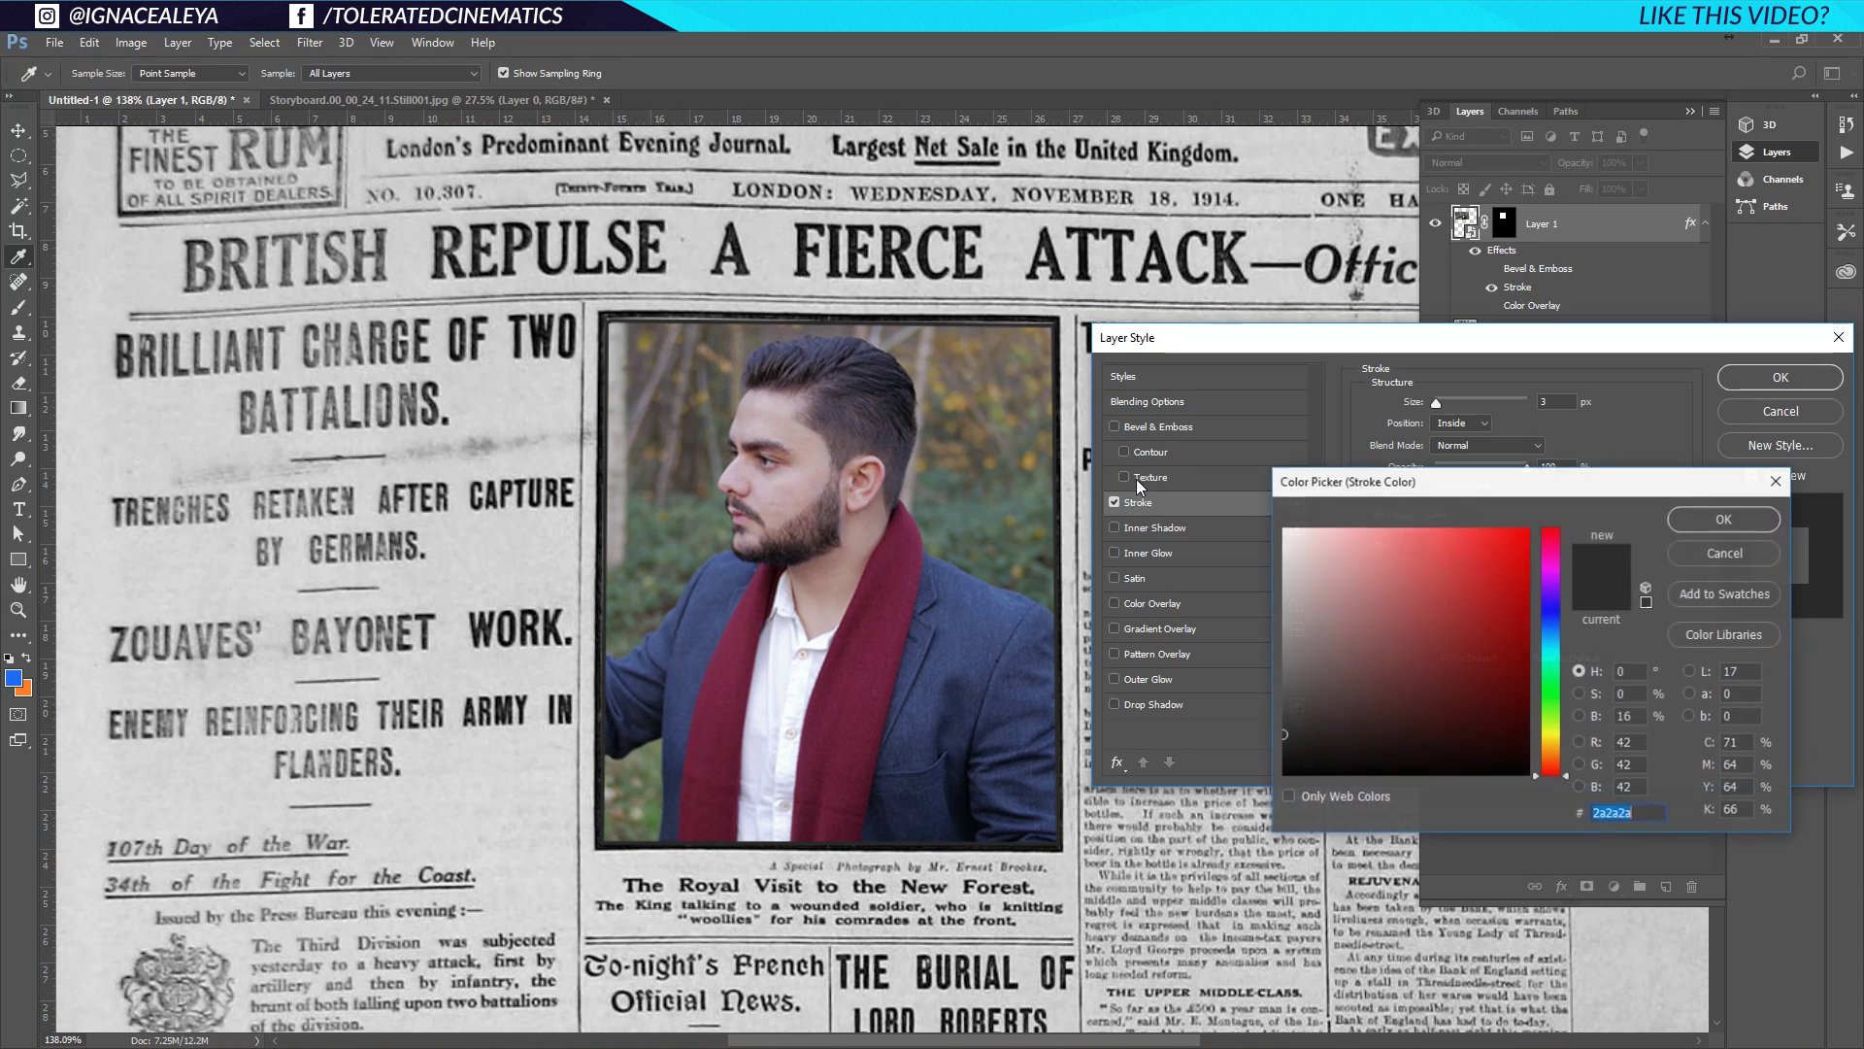
click(1055, 384)
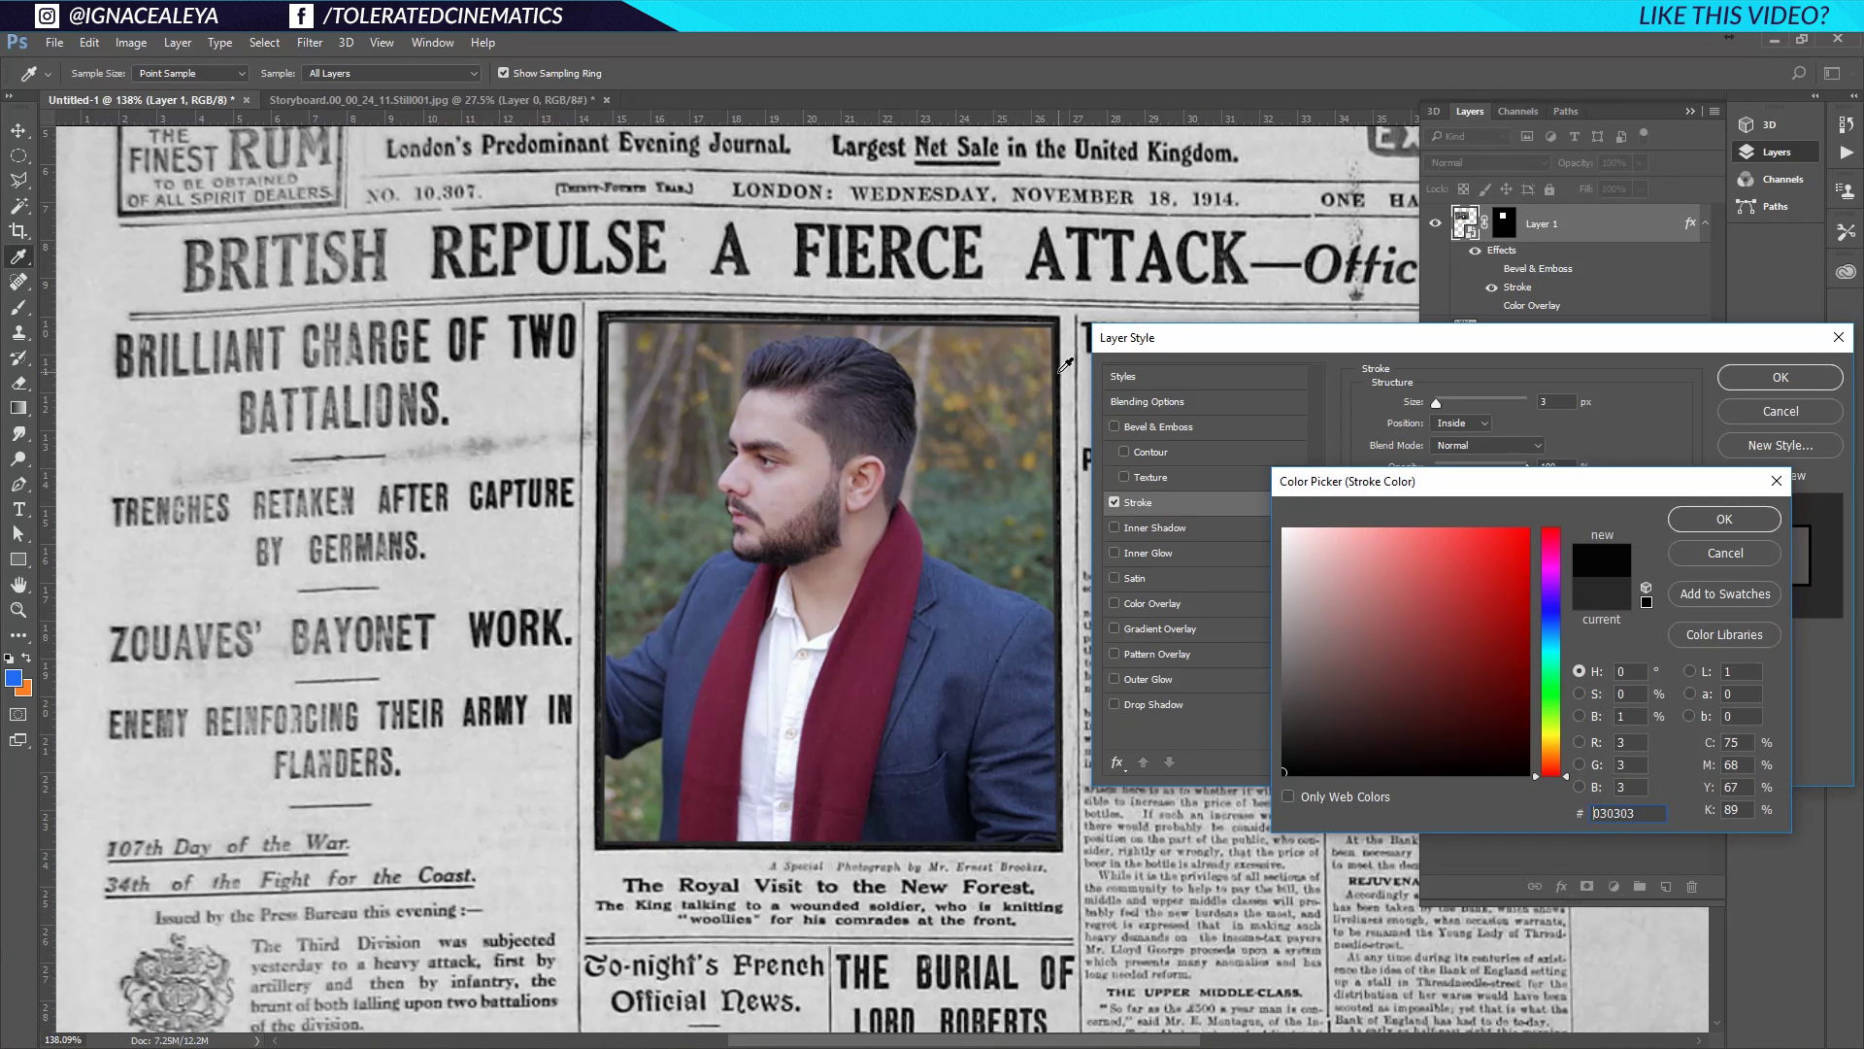
click(1701, 520)
click(1783, 378)
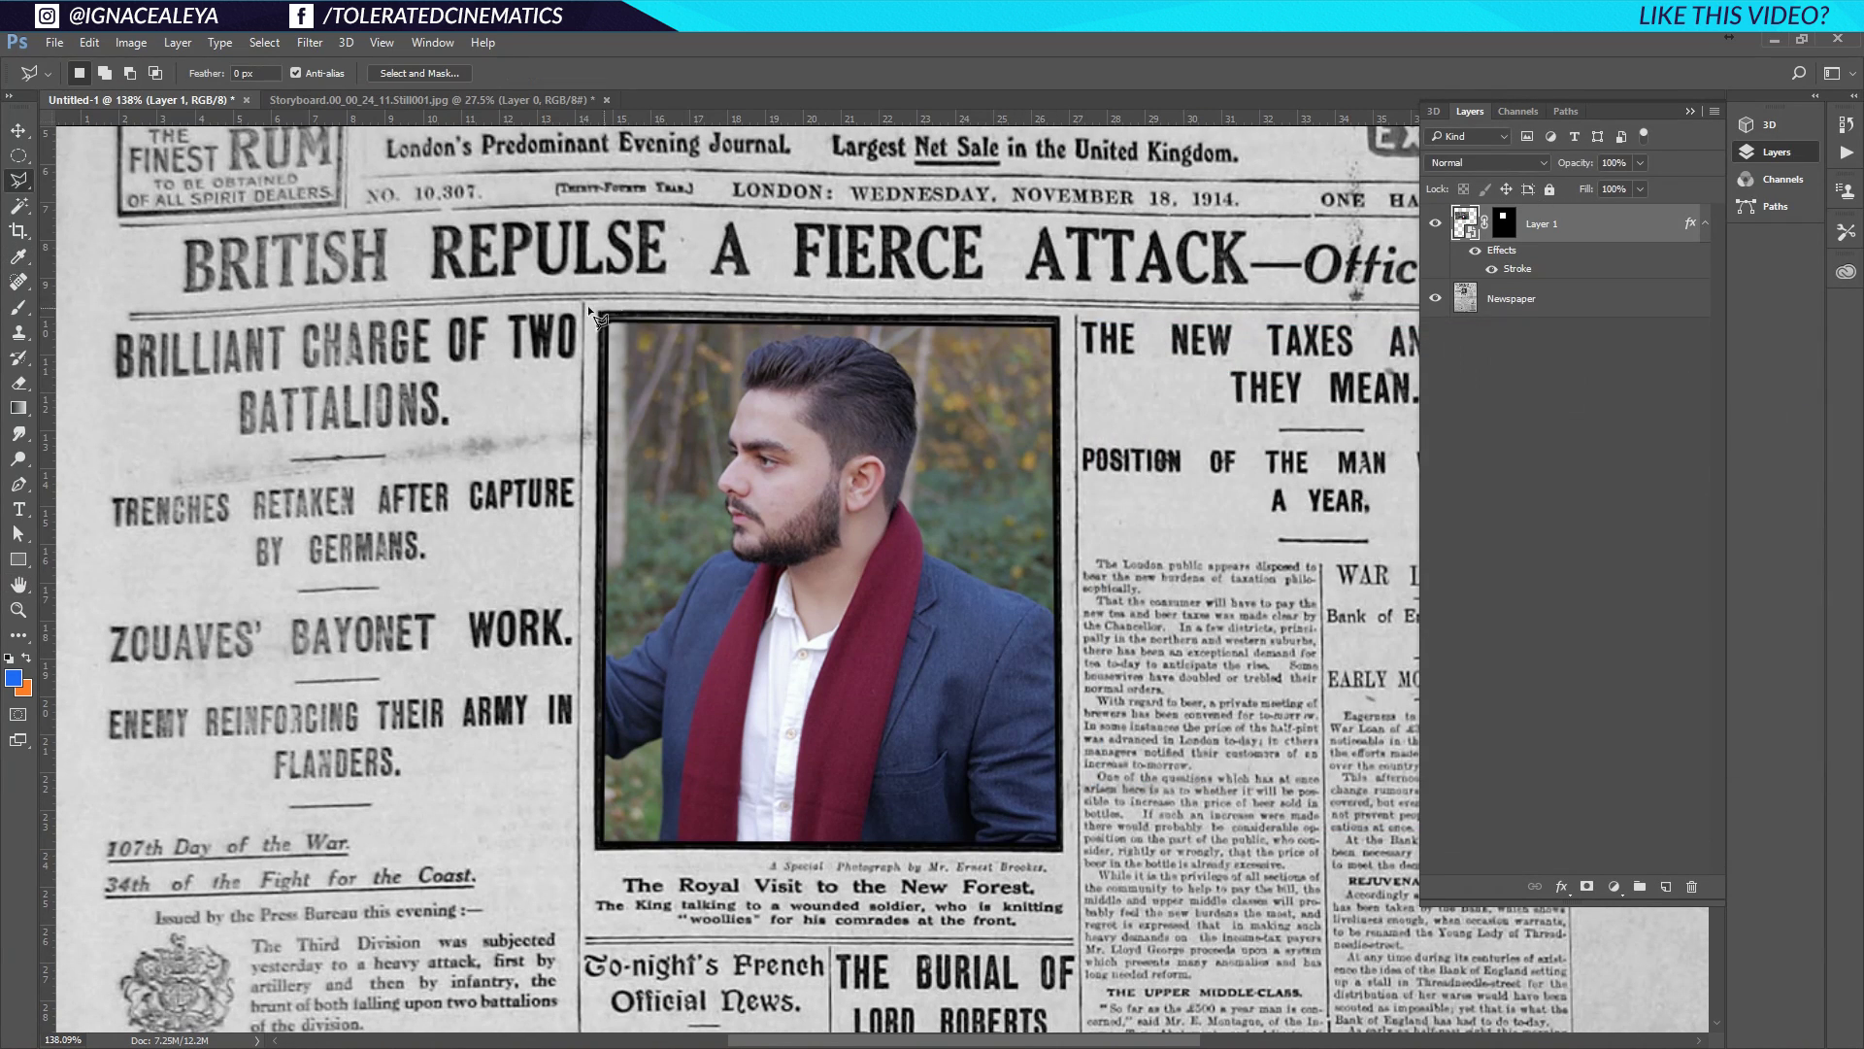
Stretch the portrait's layer mask to about 100.65% height by nudging its top and bottom edges
click(1503, 223)
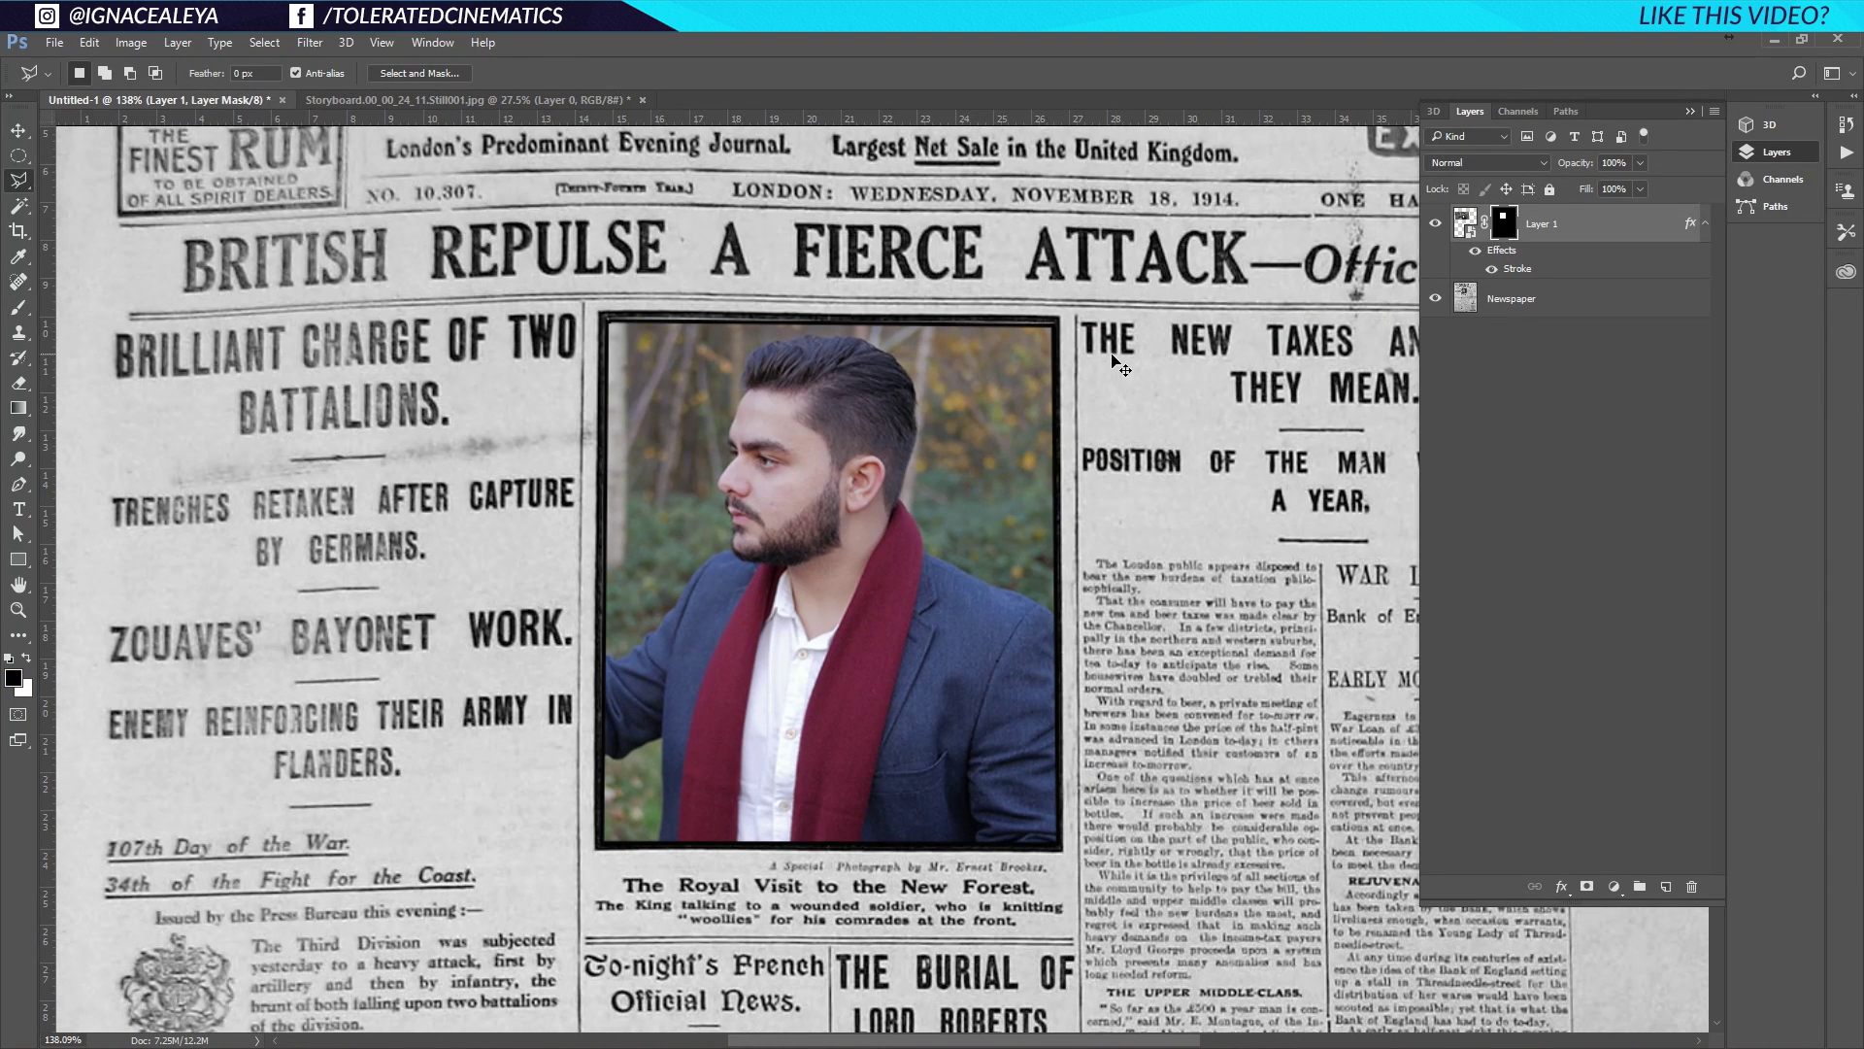
key(ctrl+t)
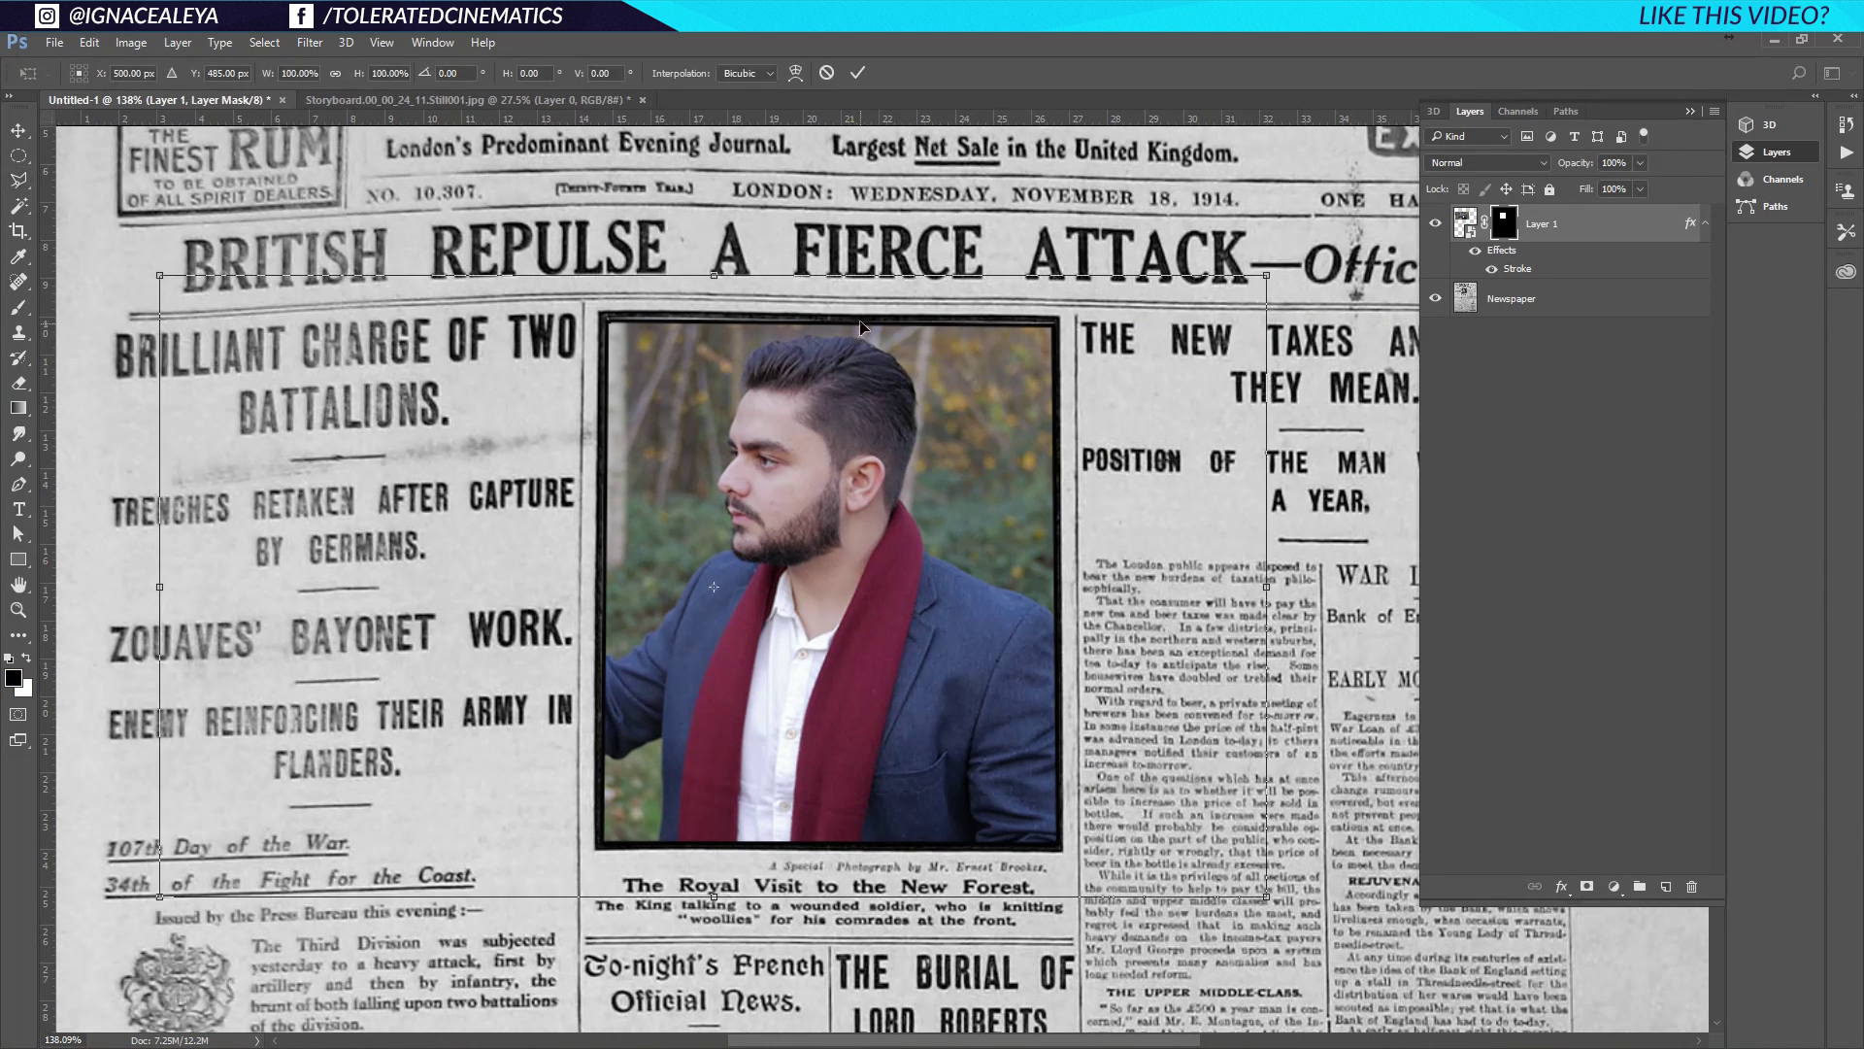
drag(713, 278, 767, 254)
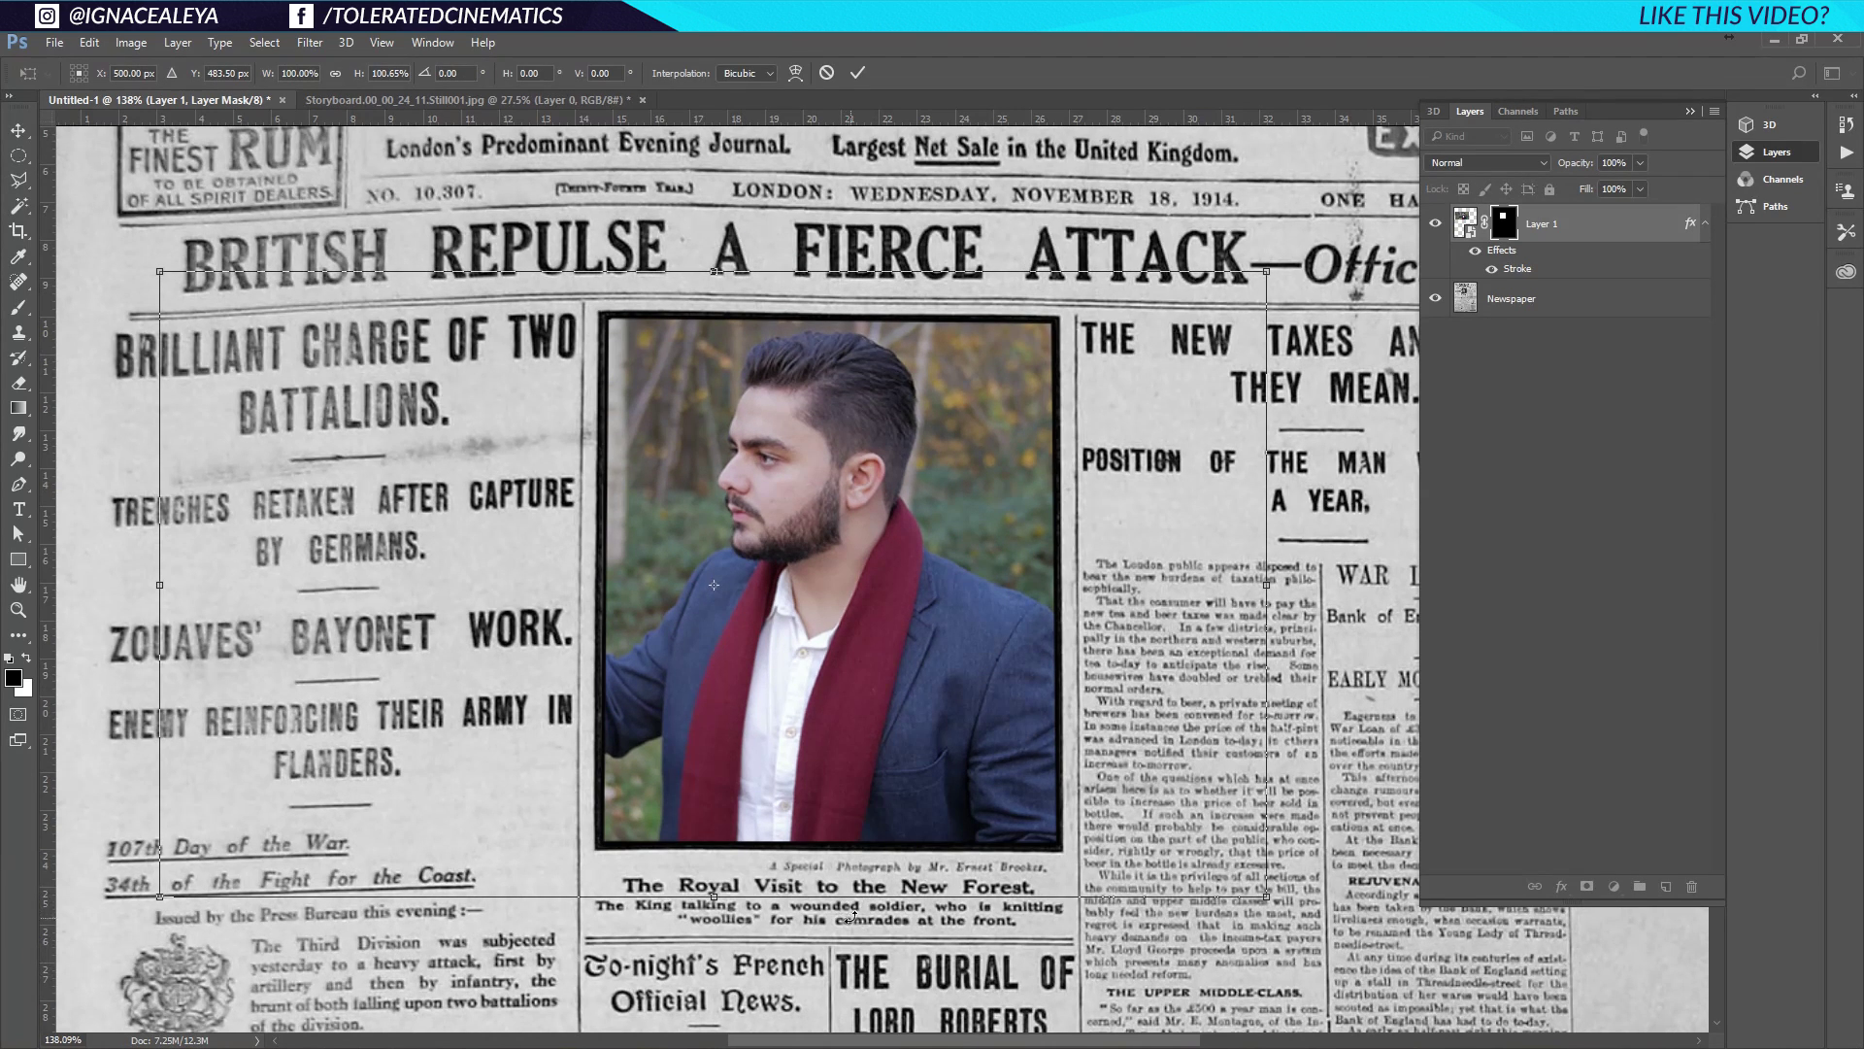
drag(844, 902, 840, 898)
key(Return)
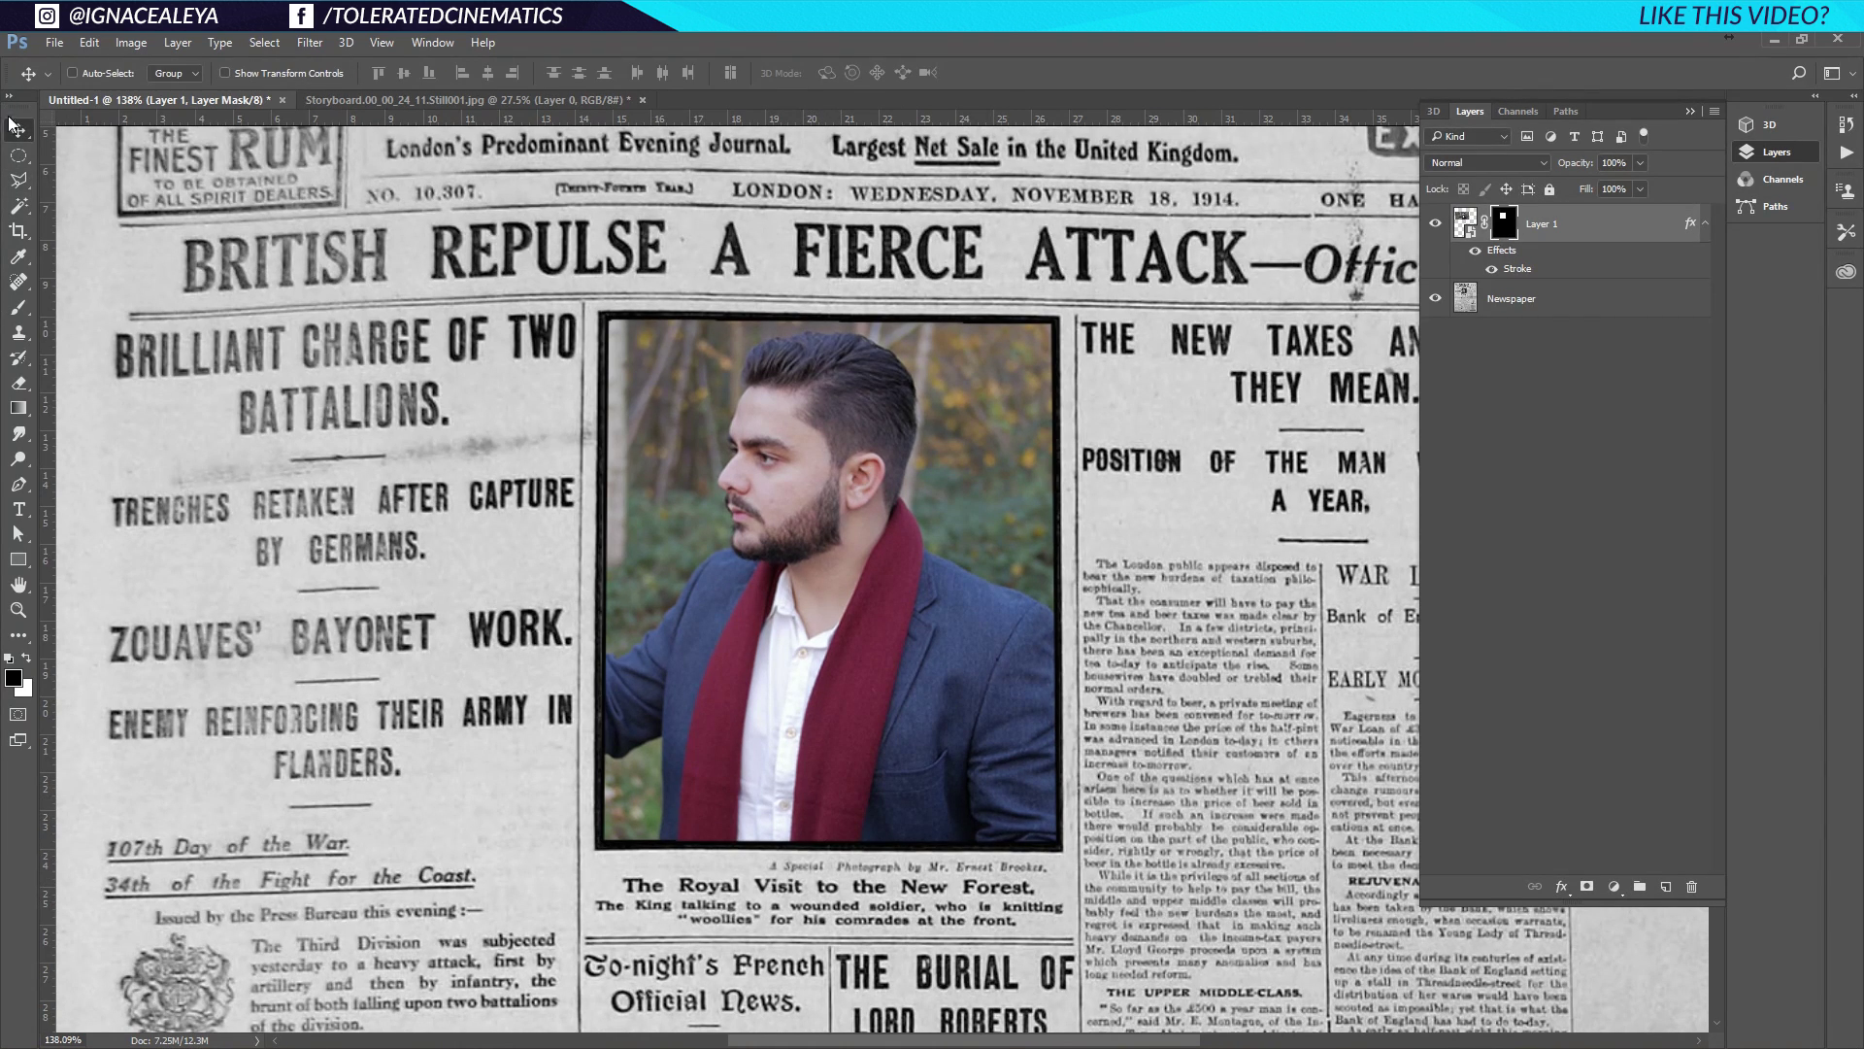
key(ctrl+z)
key(ctrl+z)
key(ctrl+z)
key(ctrl+z)
key(ctrl+z)
key(ctrl+z)
key(ctrl+z)
key(ctrl+z)
key(ctrl+0)
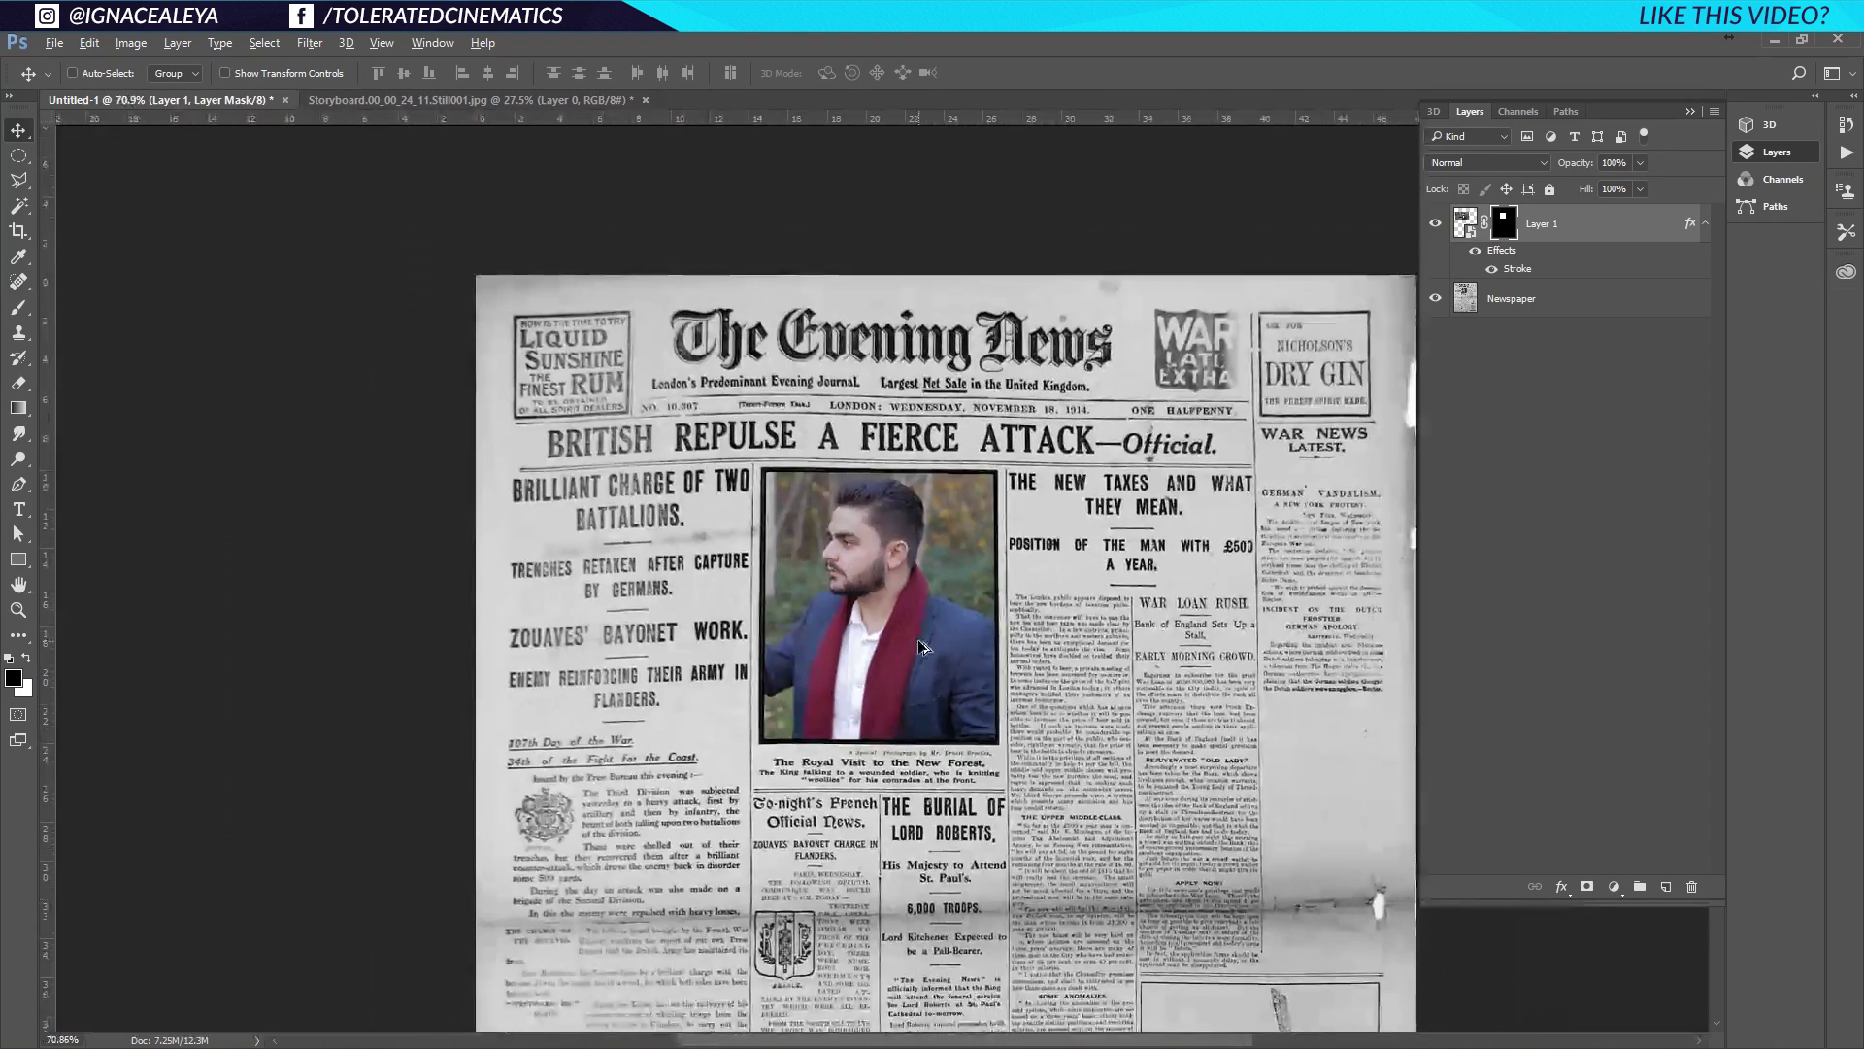
Set Layer 1's blend mode to Luminosity and reset colours to default black and white
scroll(794, 463, up, 6)
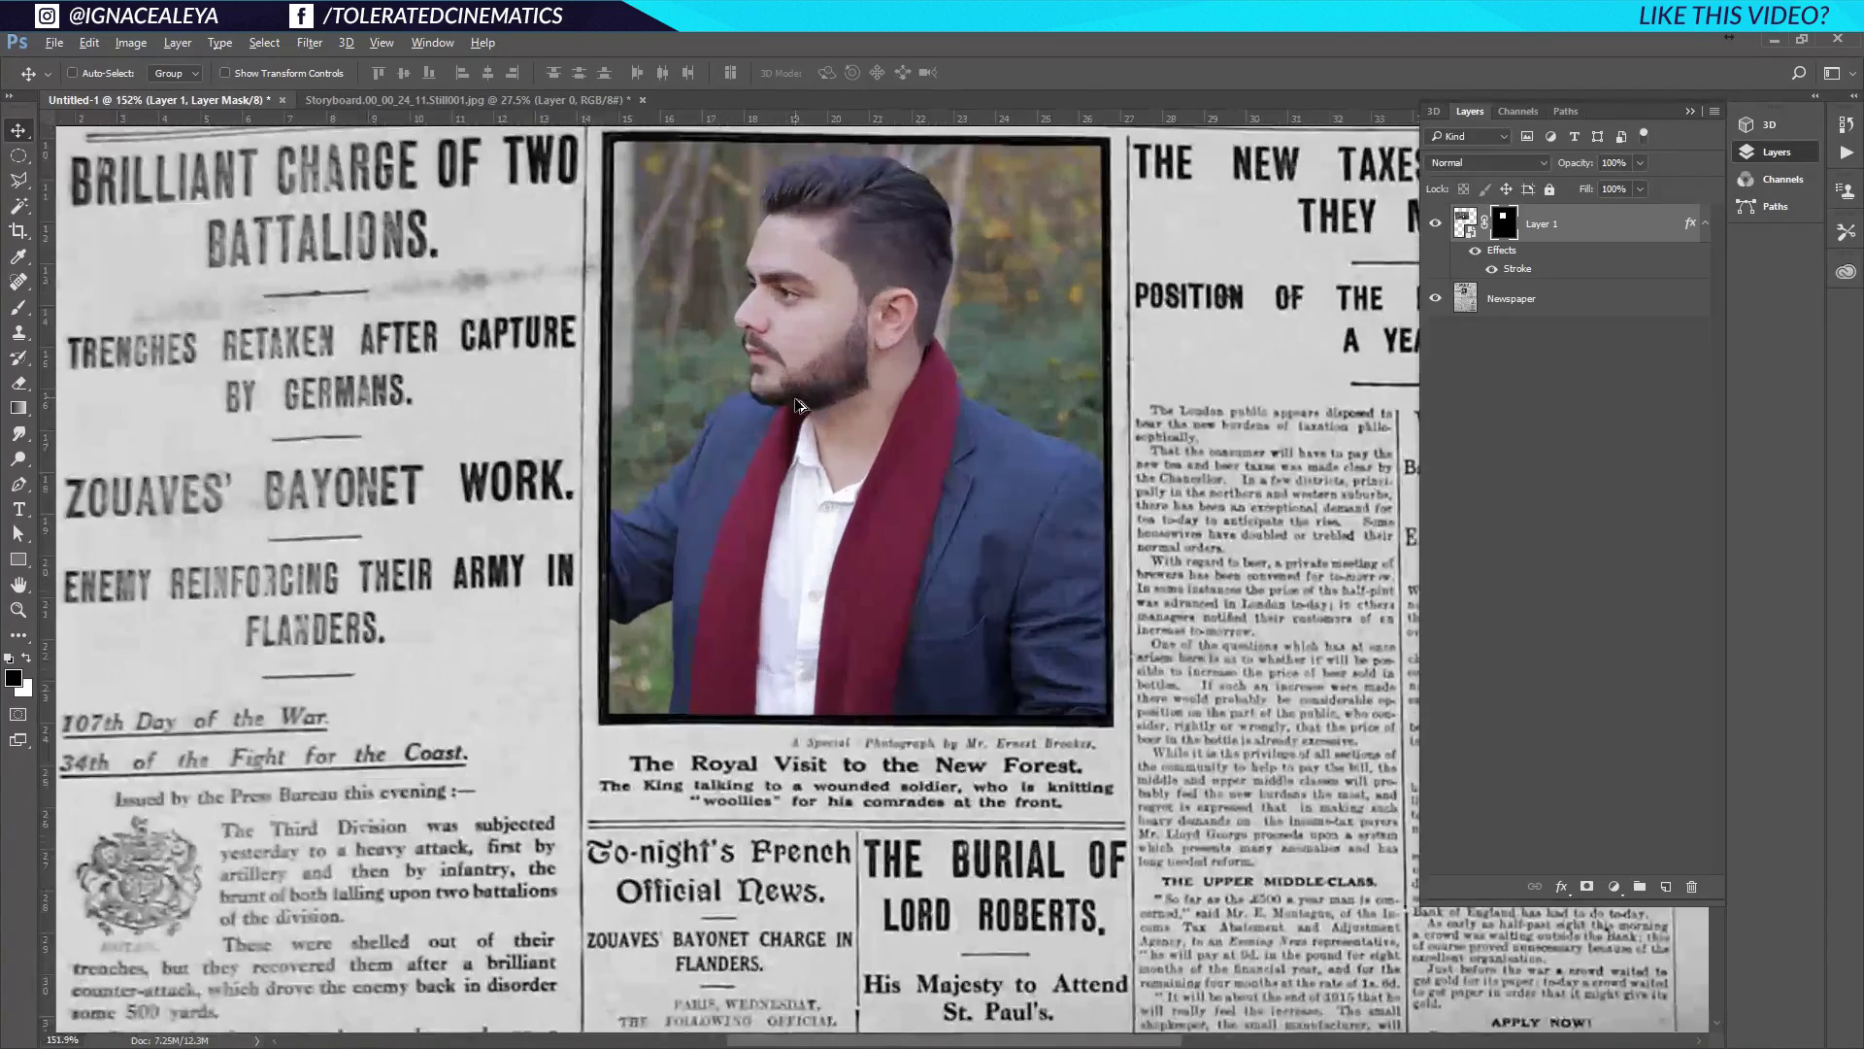
scroll(795, 466, up, 2)
drag(795, 472, 735, 631)
click(1464, 218)
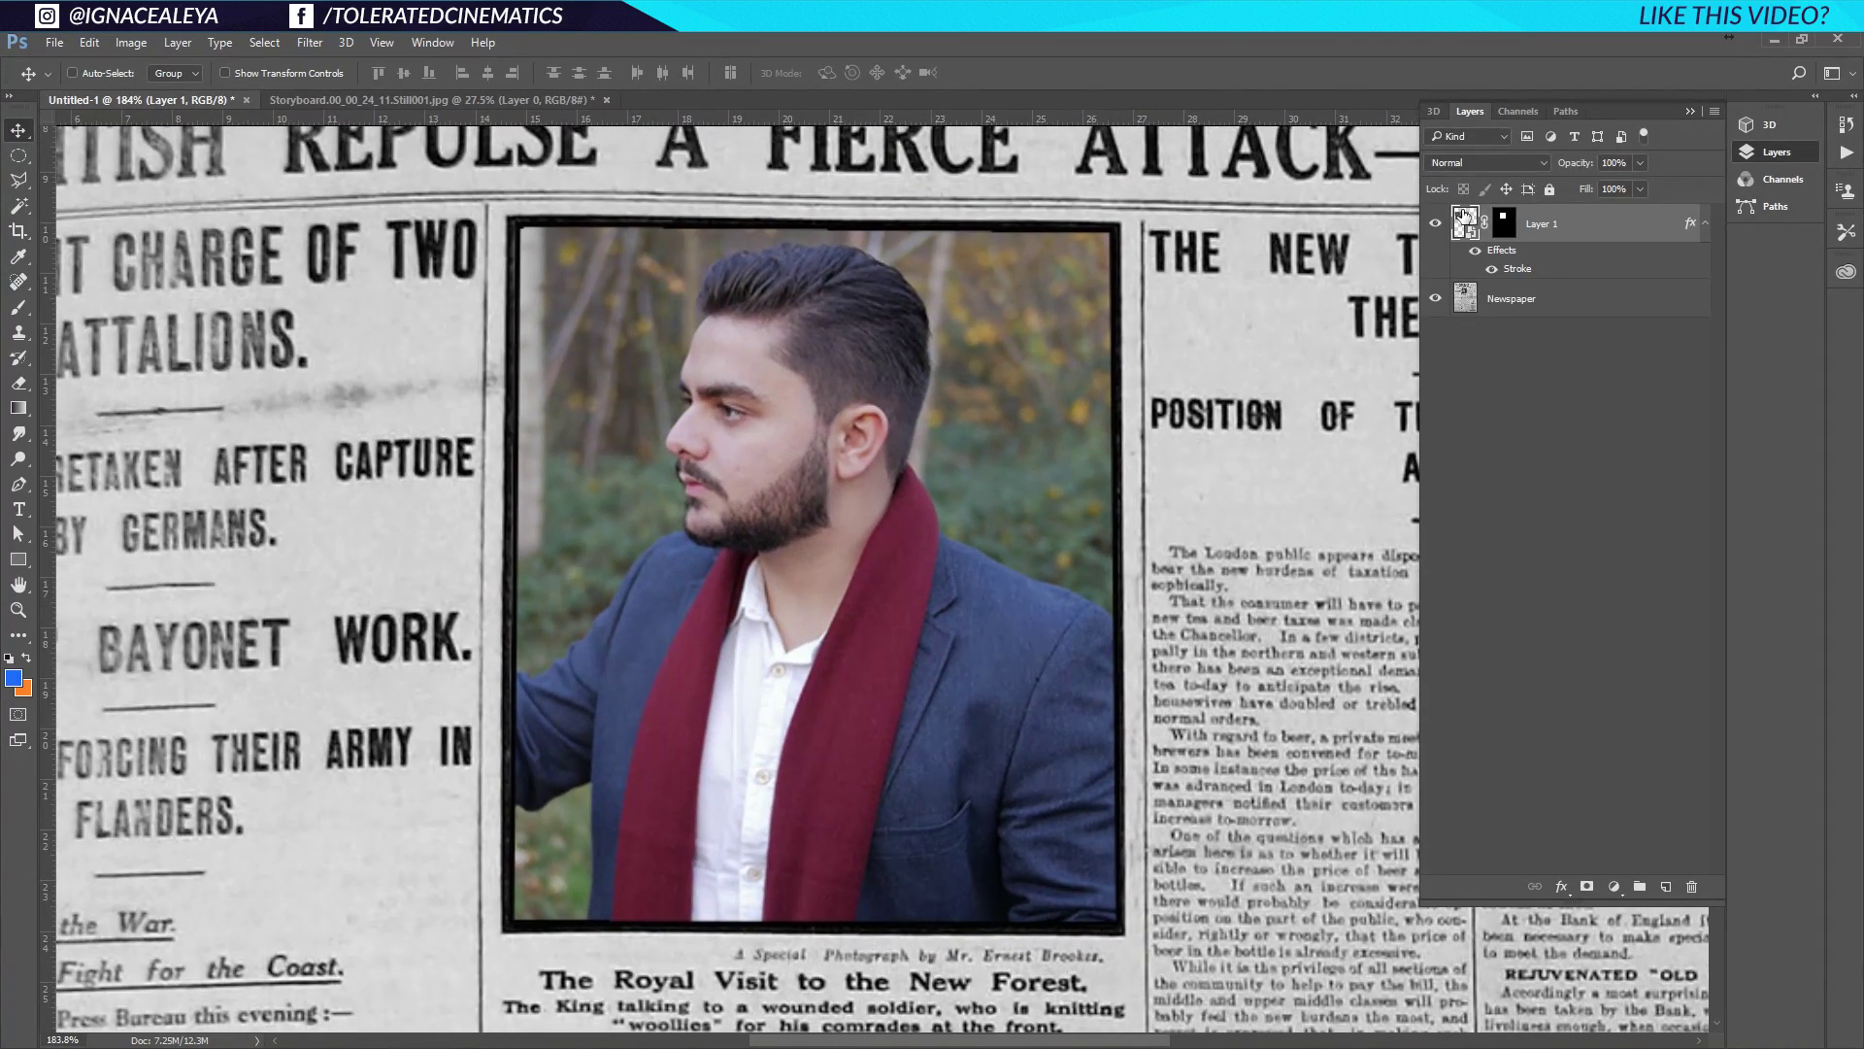
click(1460, 164)
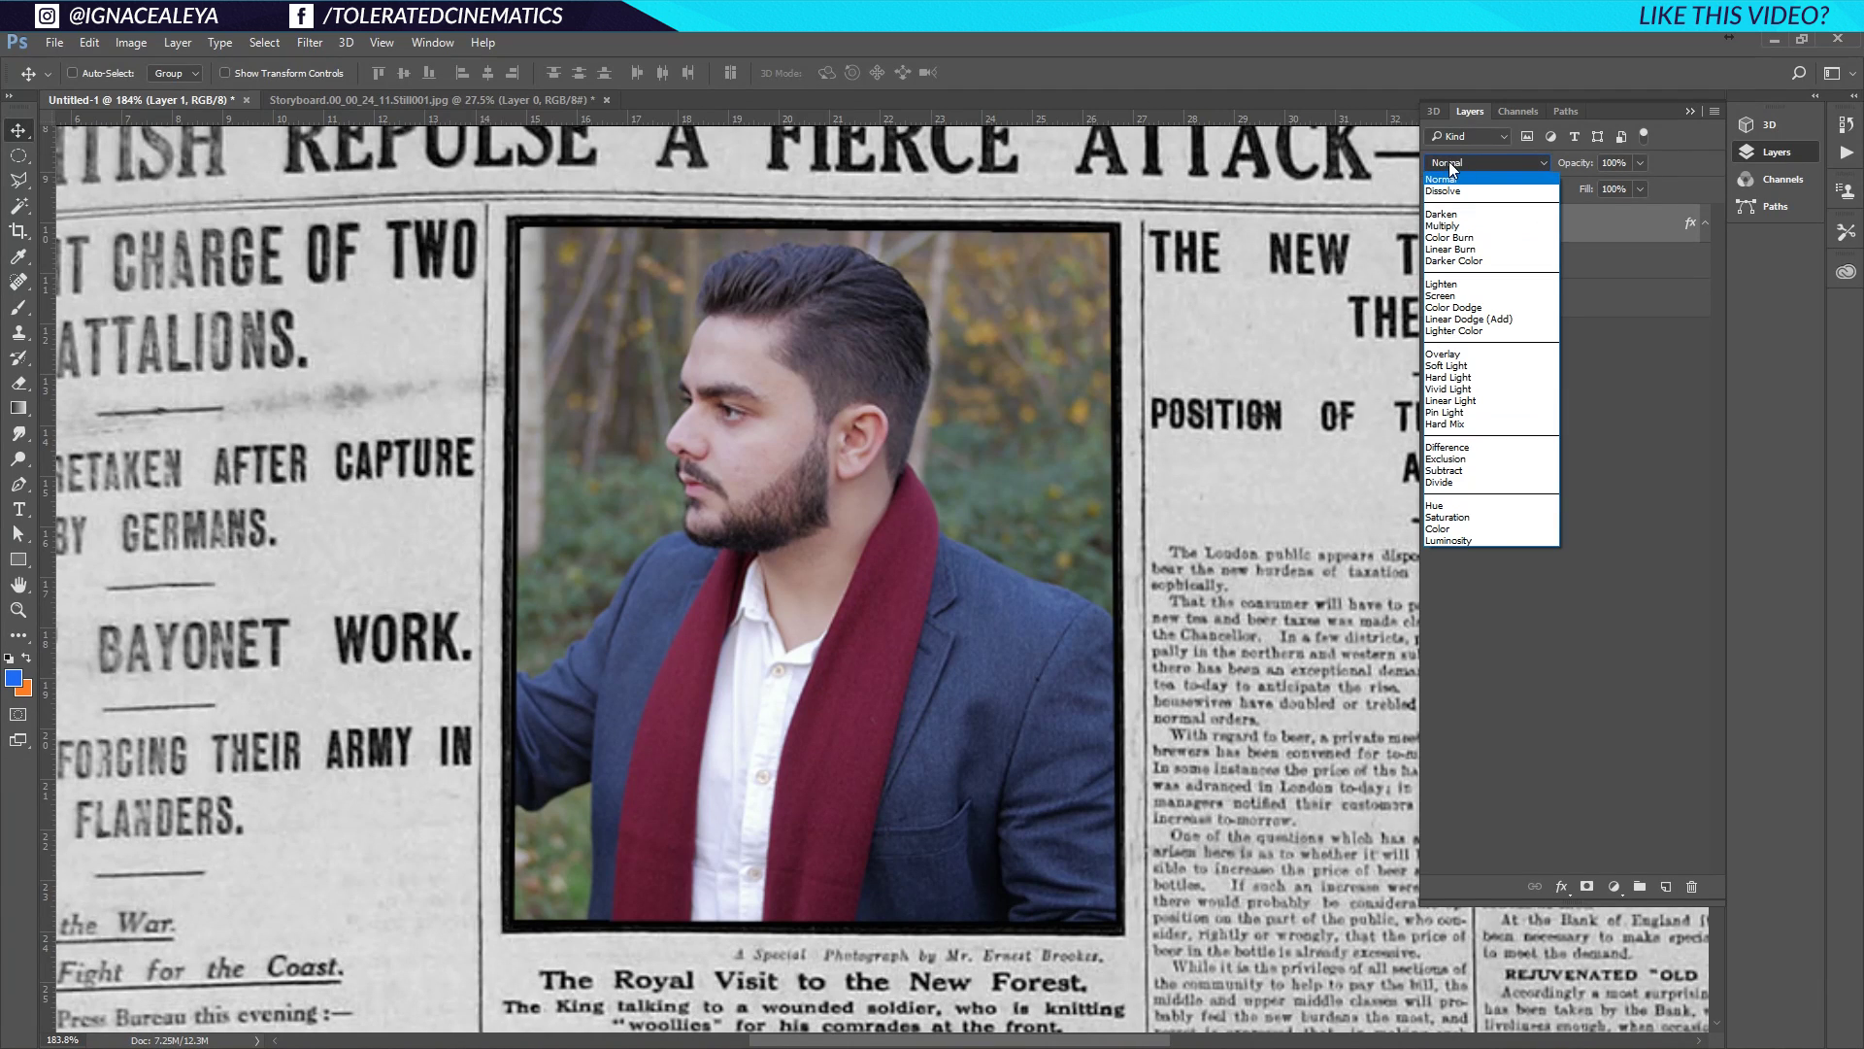
click(1472, 539)
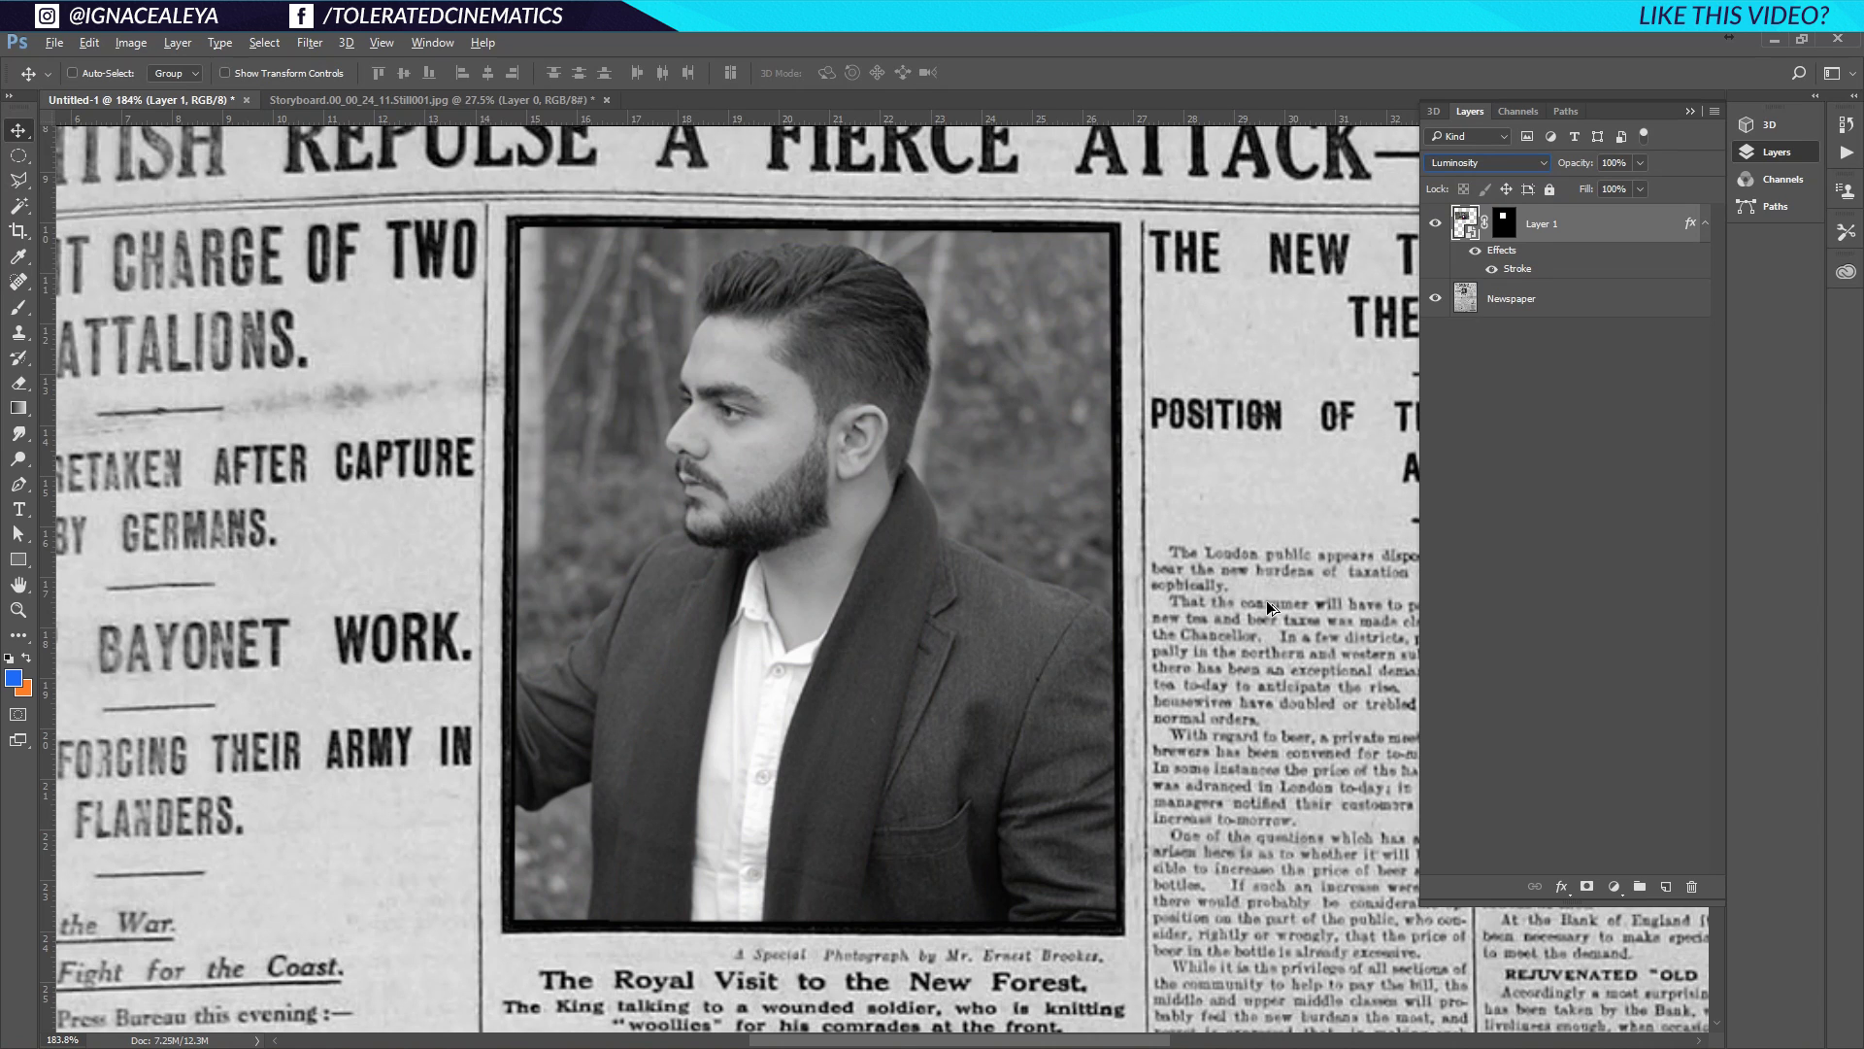
scroll(1264, 604, down, 5)
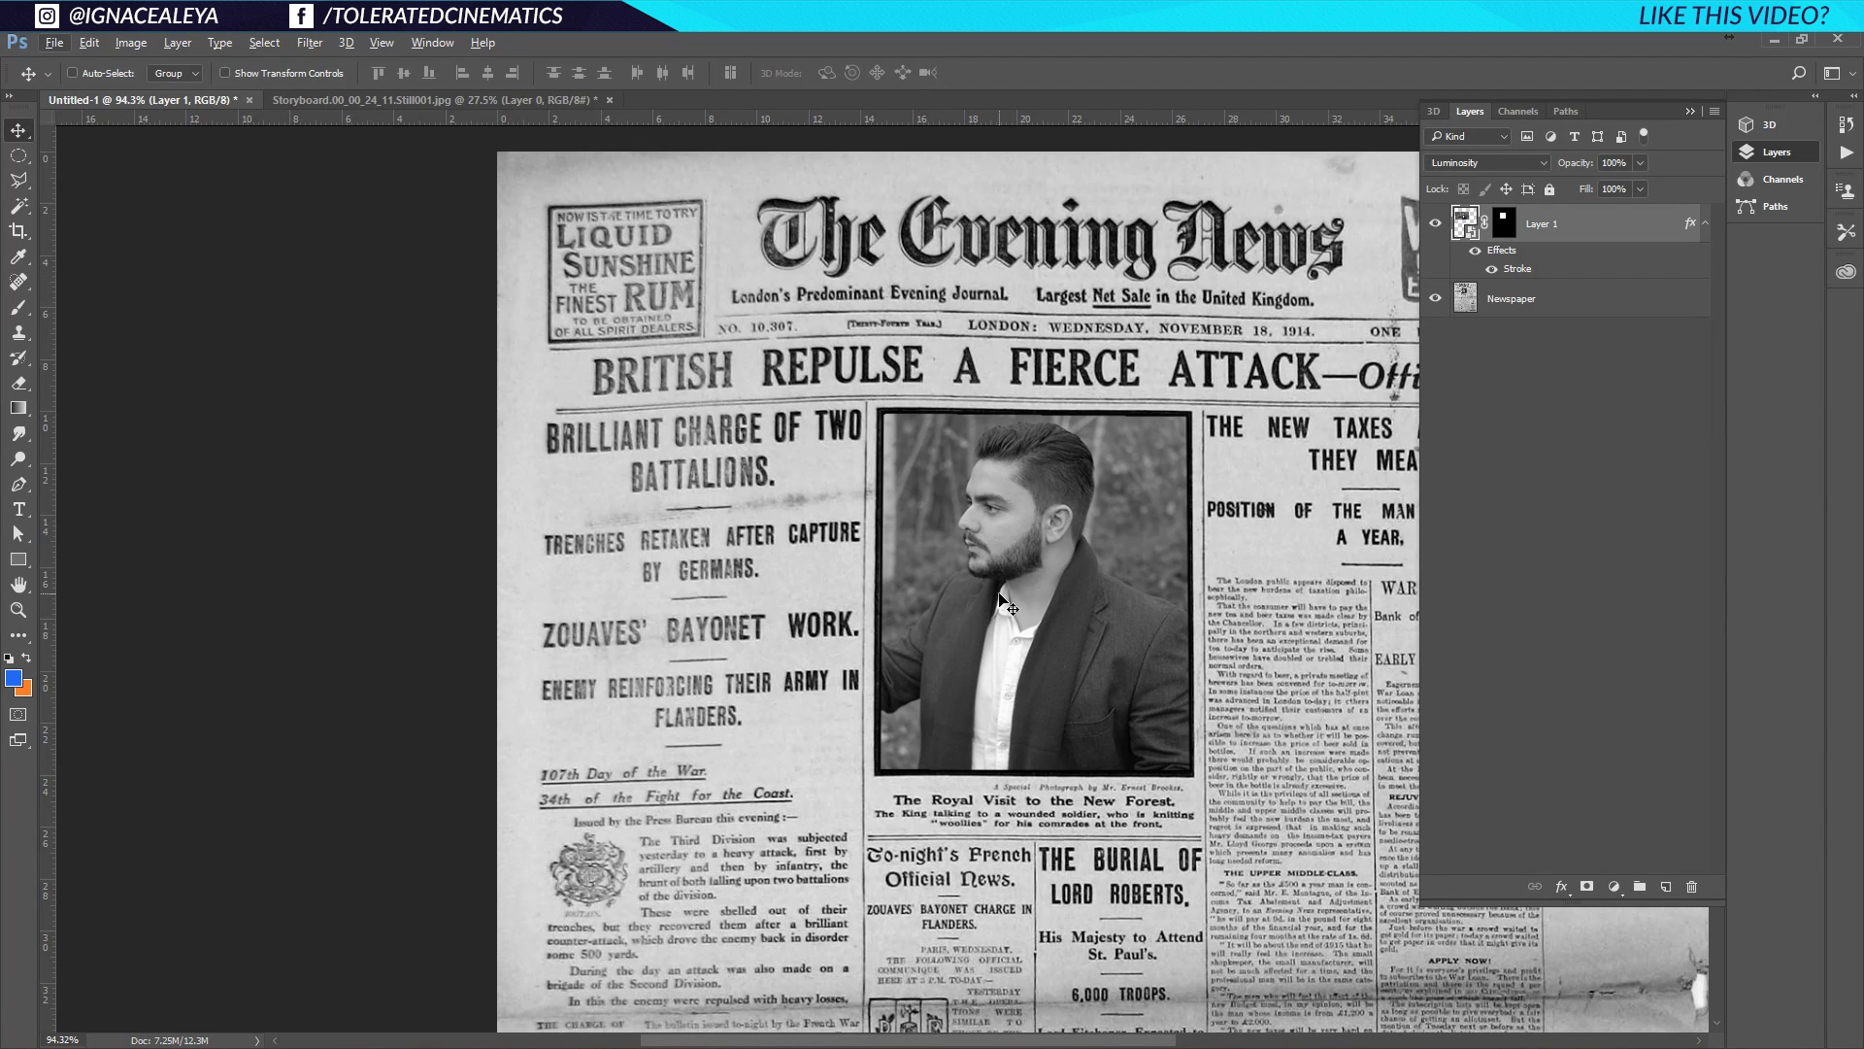
key(d)
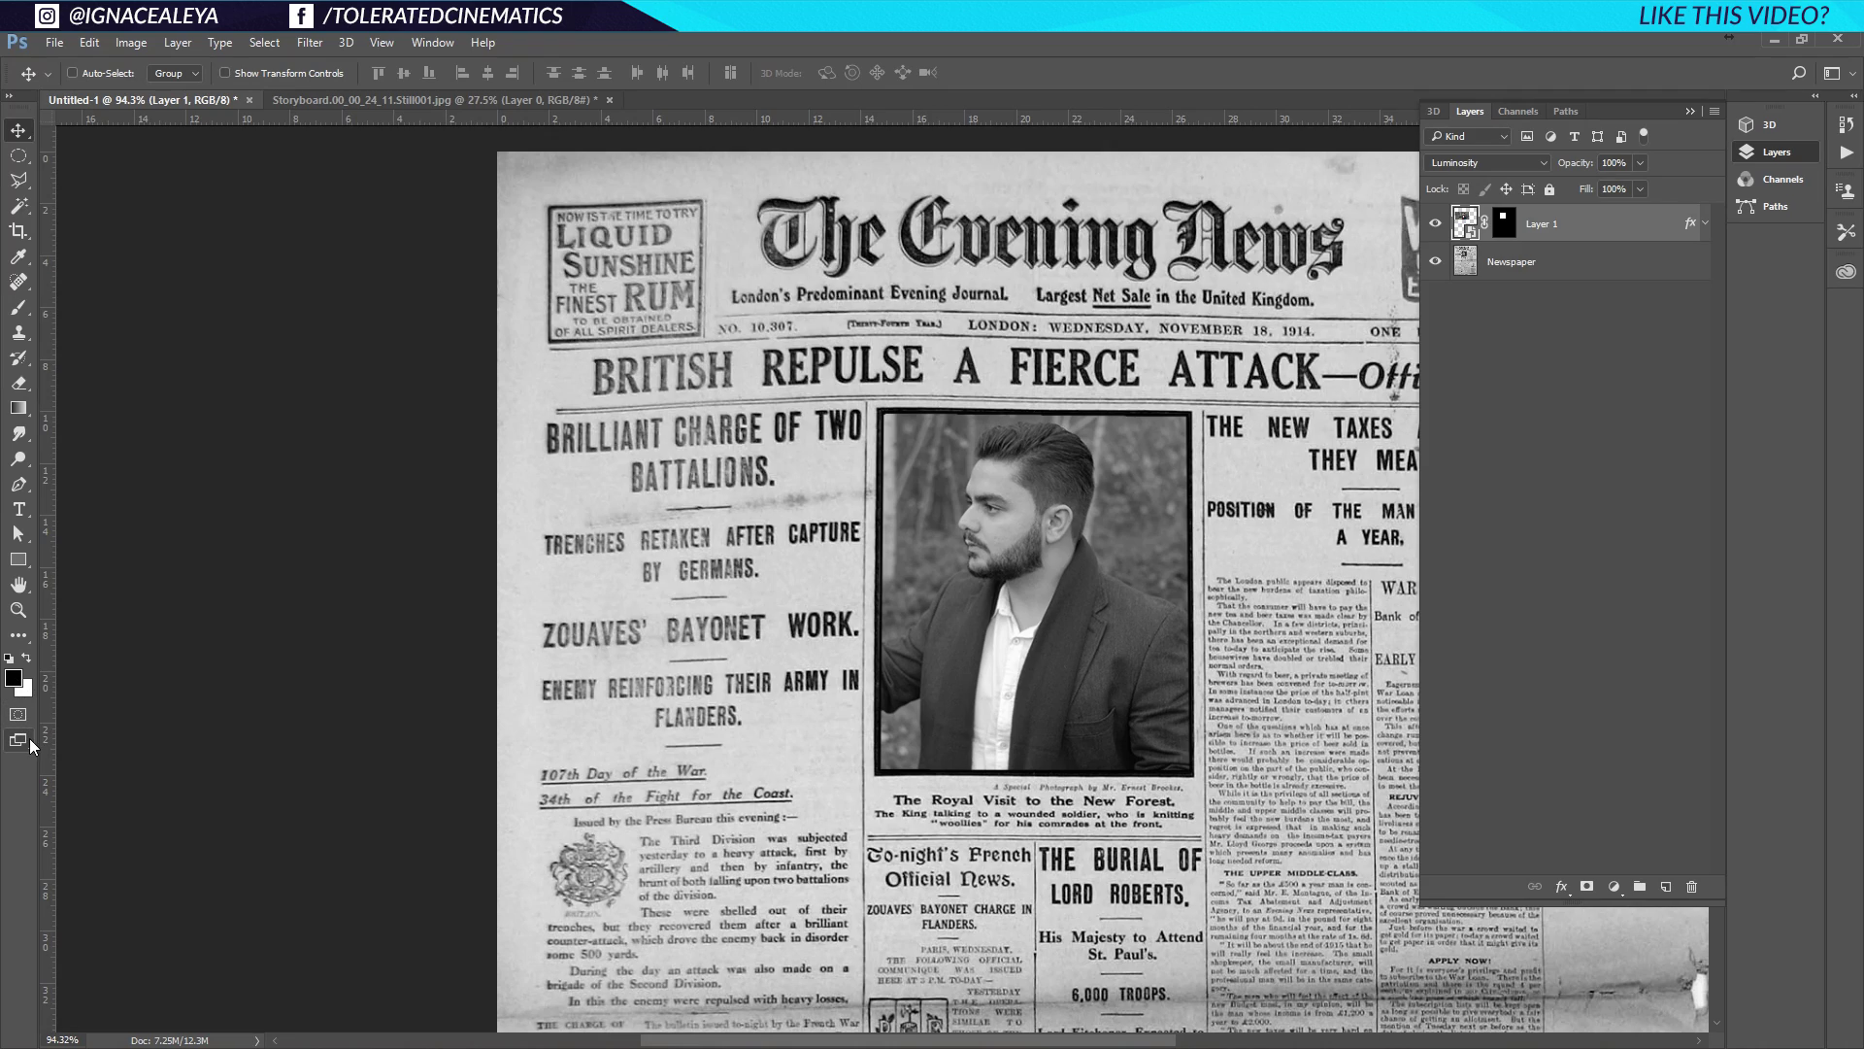
Apply a Filter Gallery Halftone Pattern (Dot, size 1, contrast 5) to the portrait
click(309, 43)
click(352, 117)
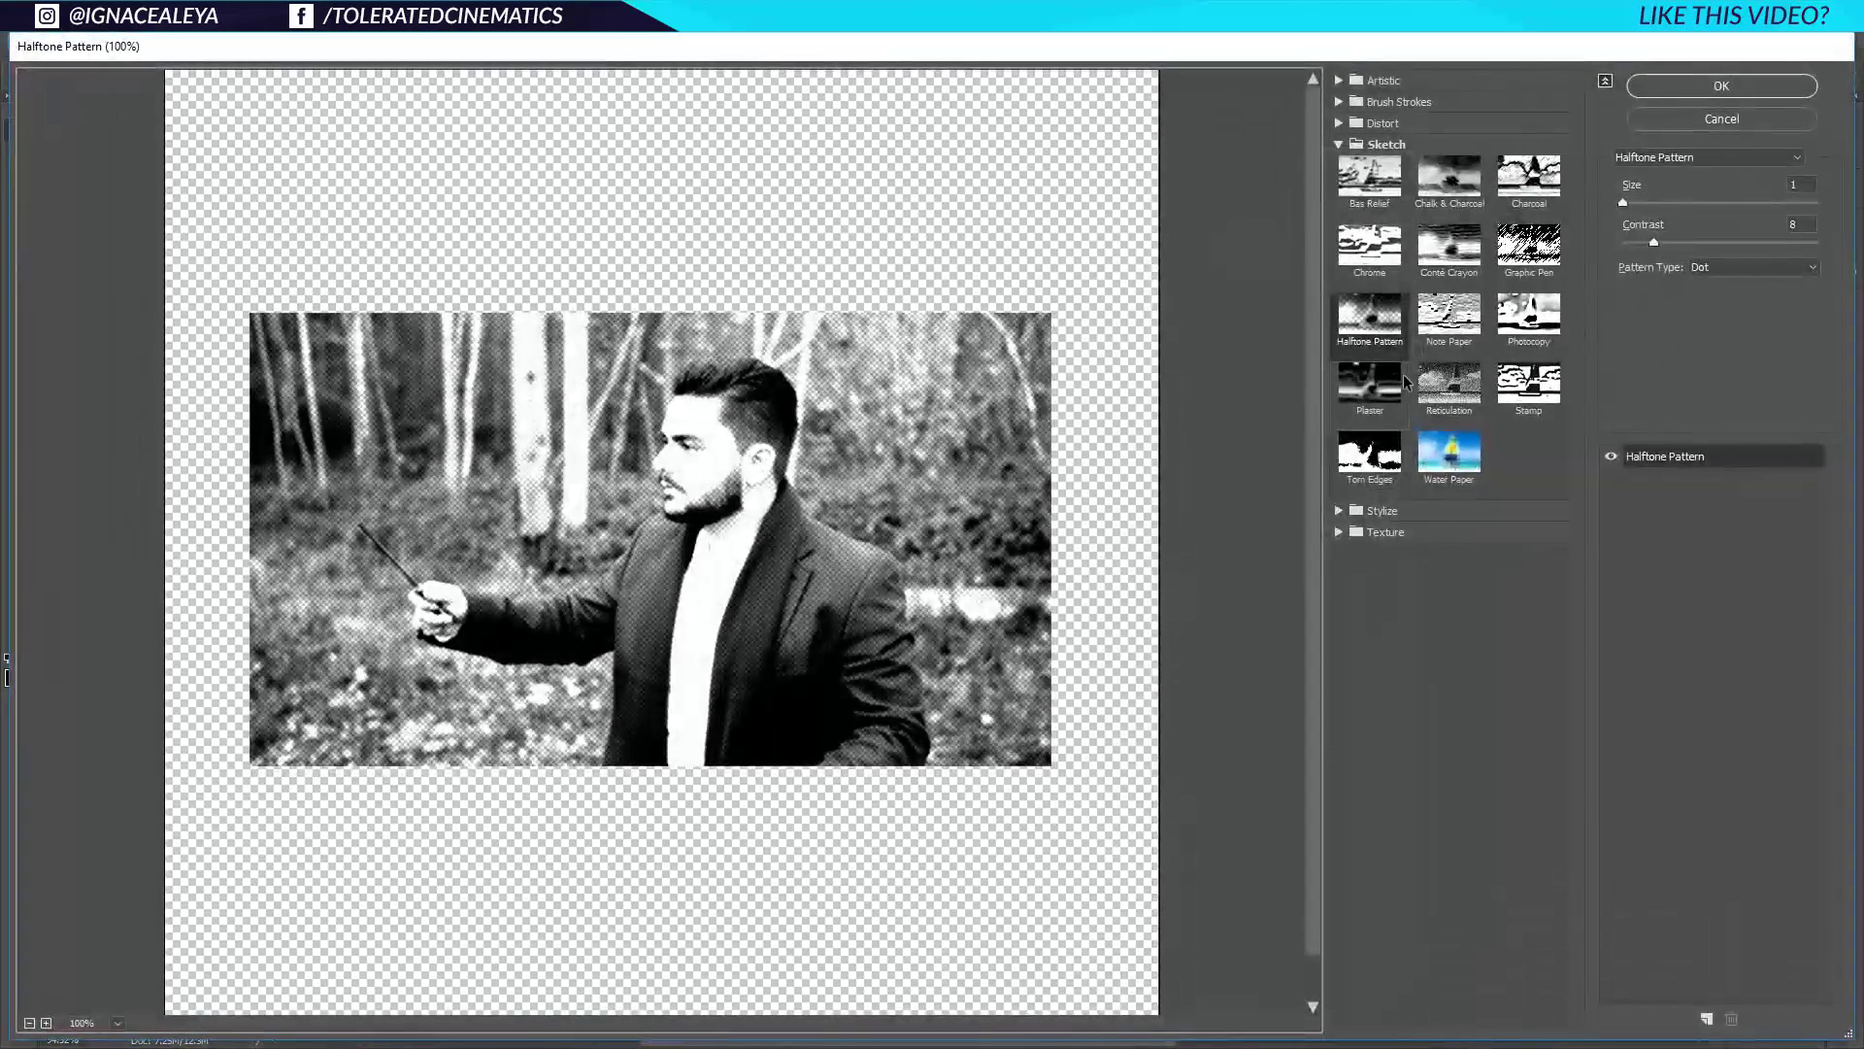
click(1372, 318)
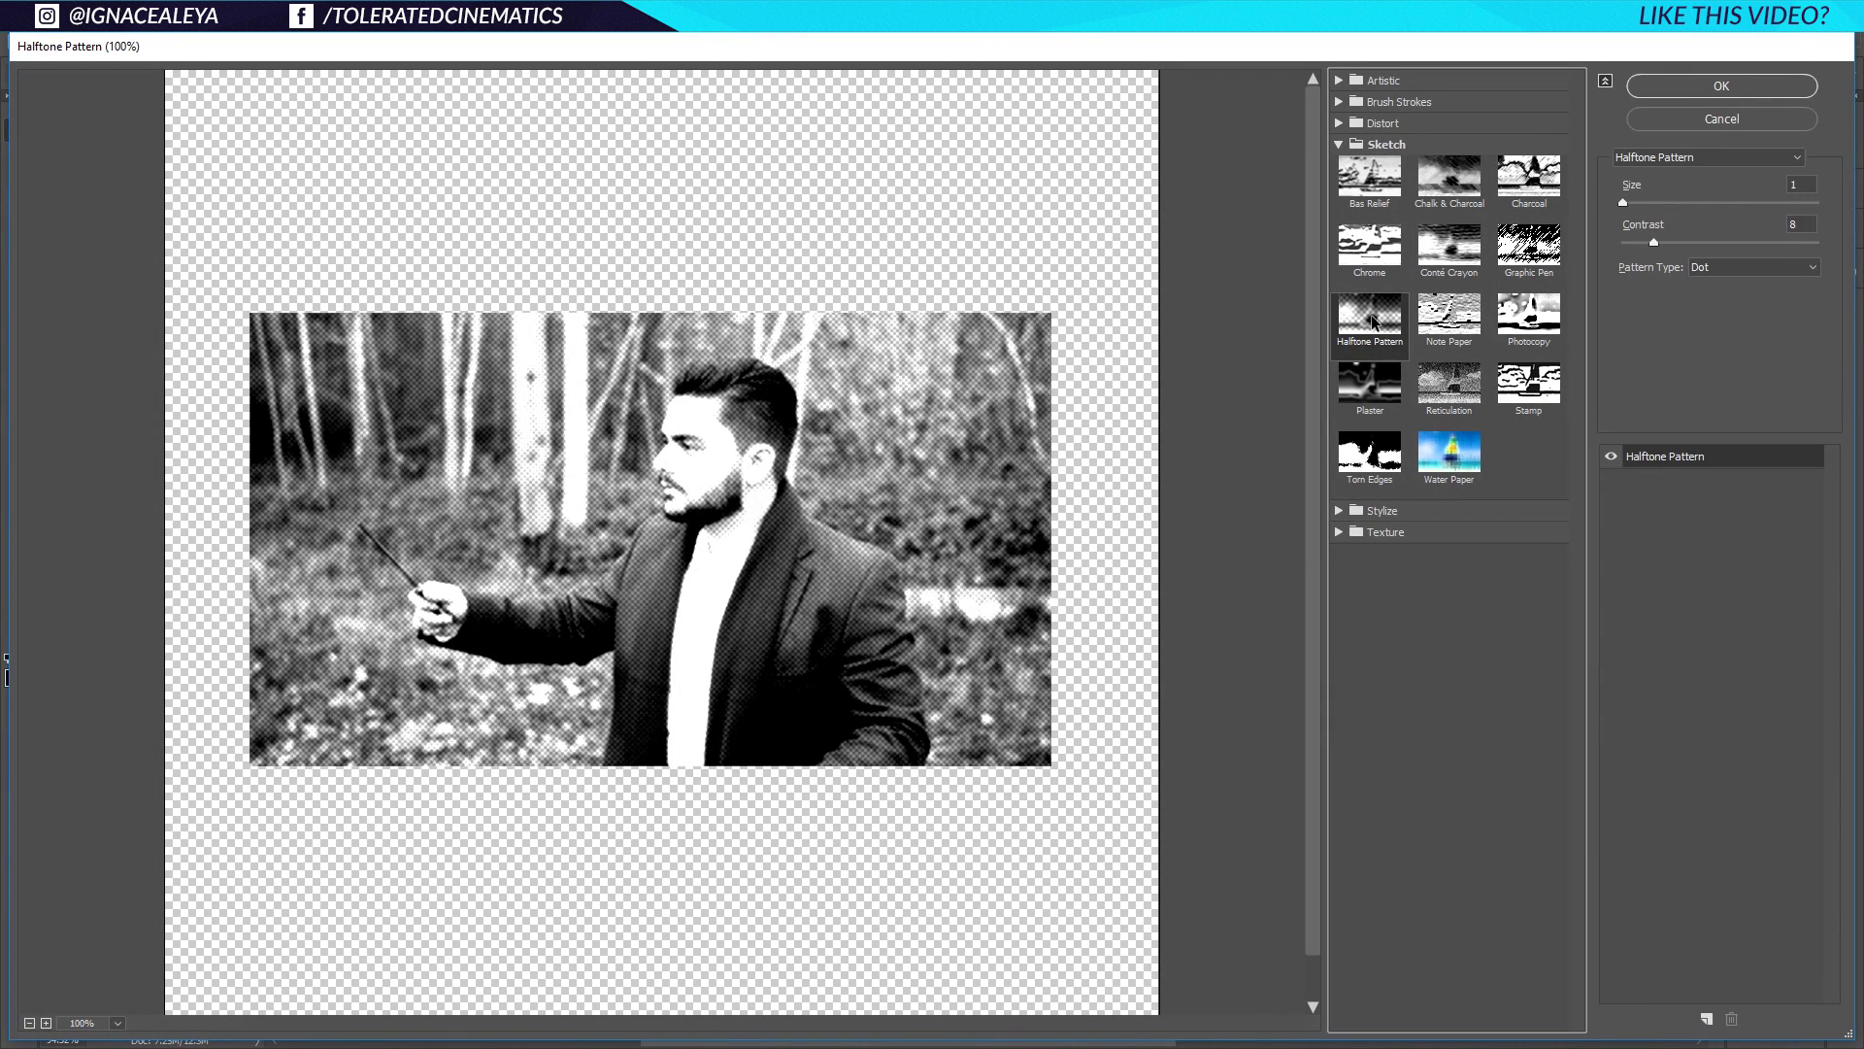
click(1795, 186)
drag(1654, 242, 1624, 252)
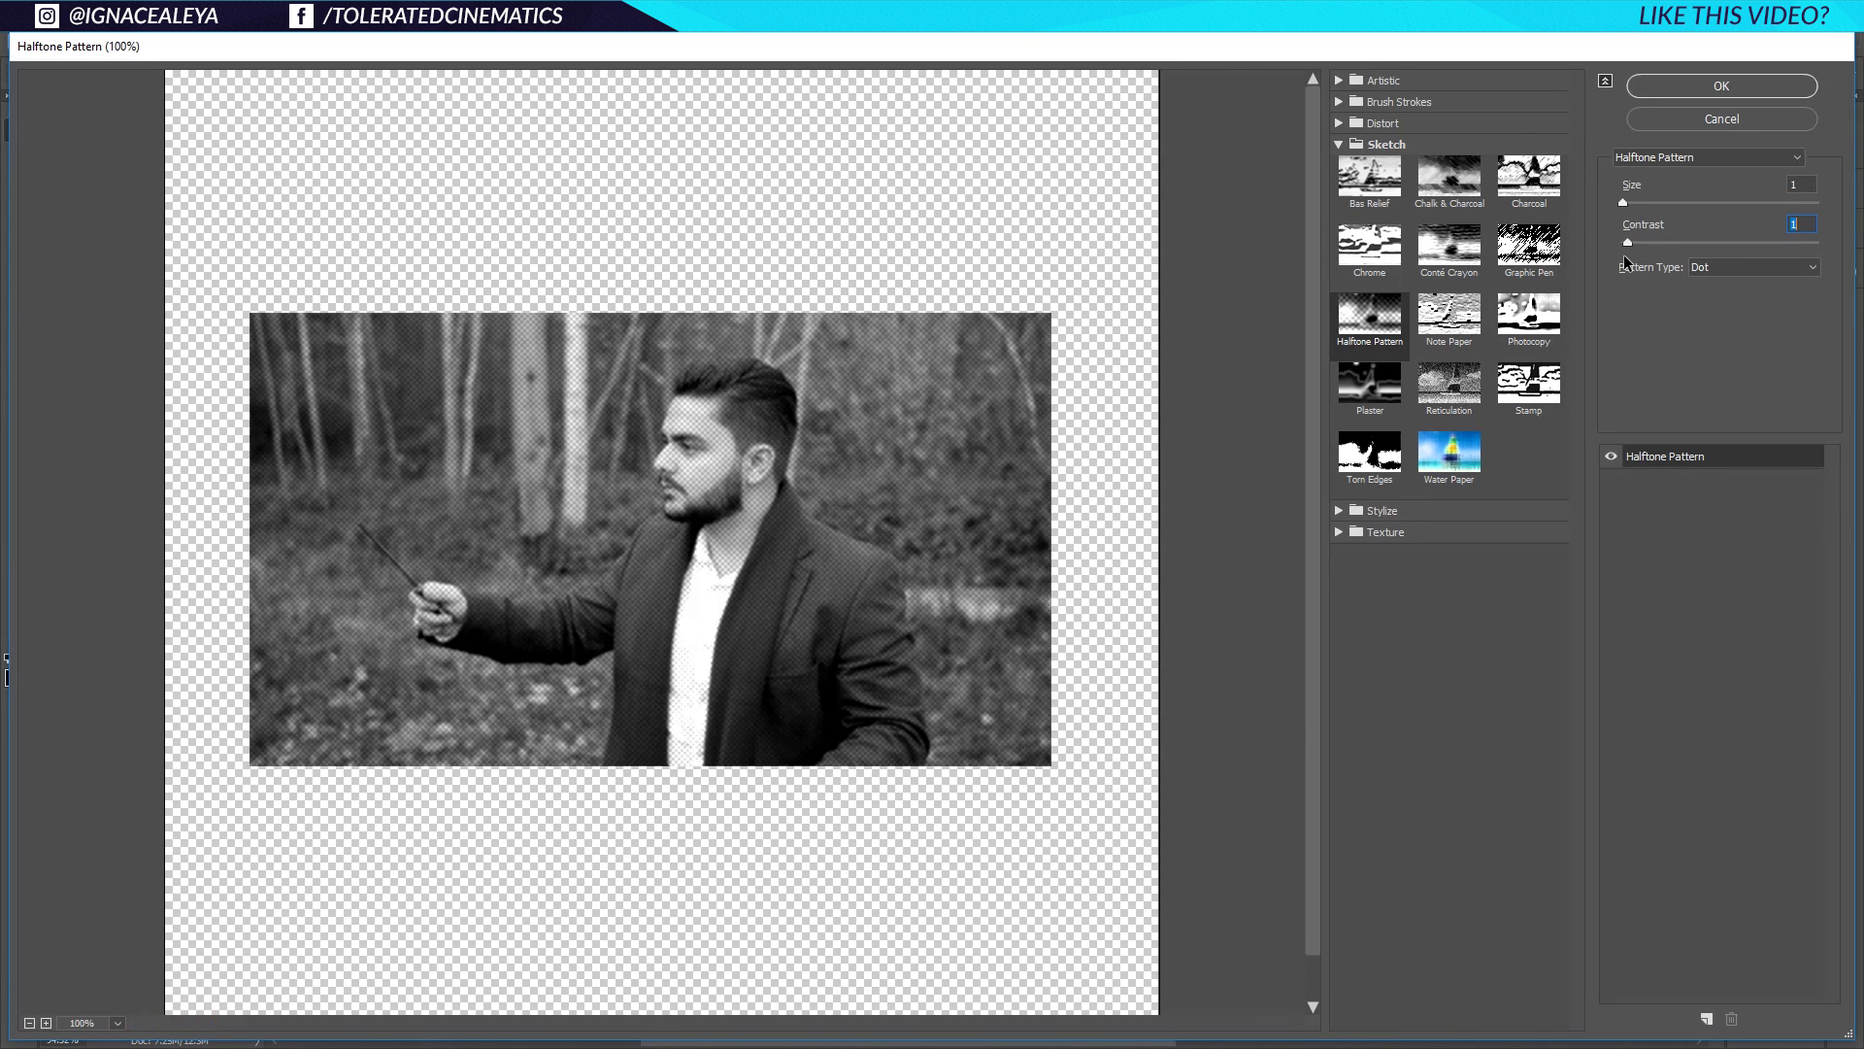
click(1721, 86)
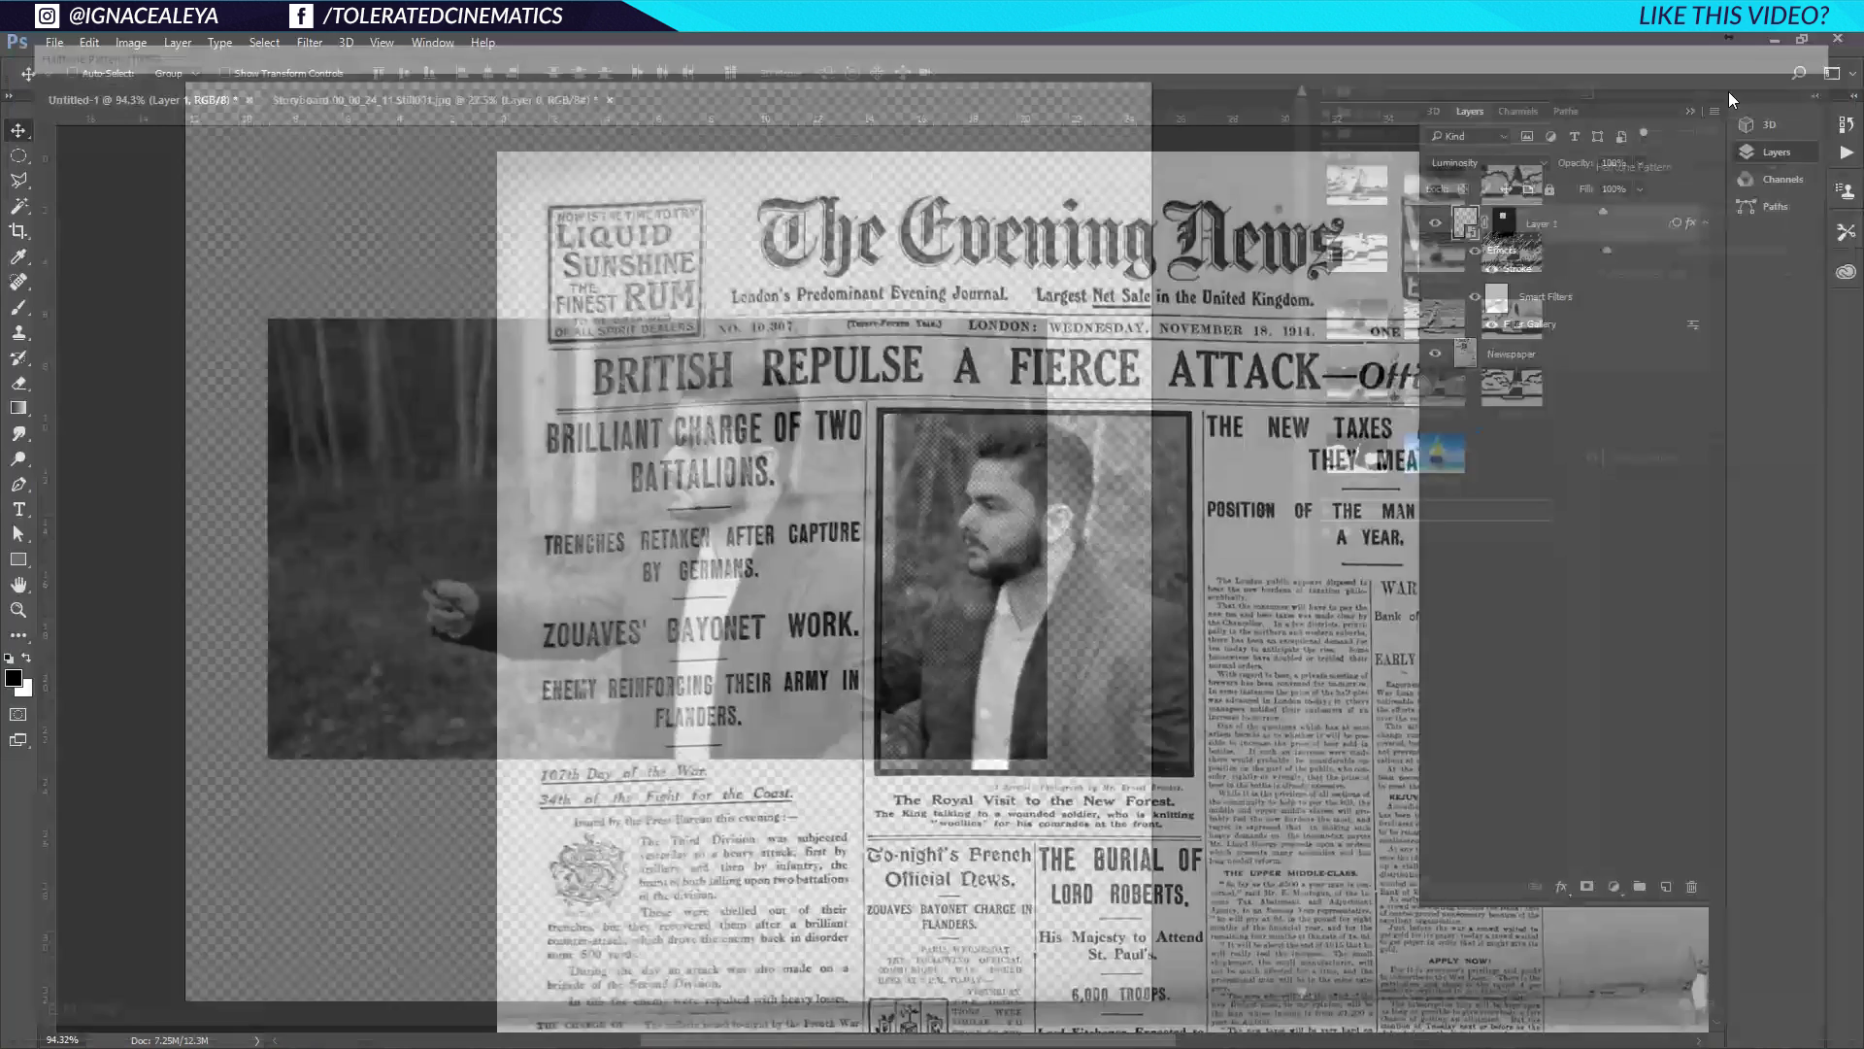
click(1475, 299)
click(1475, 300)
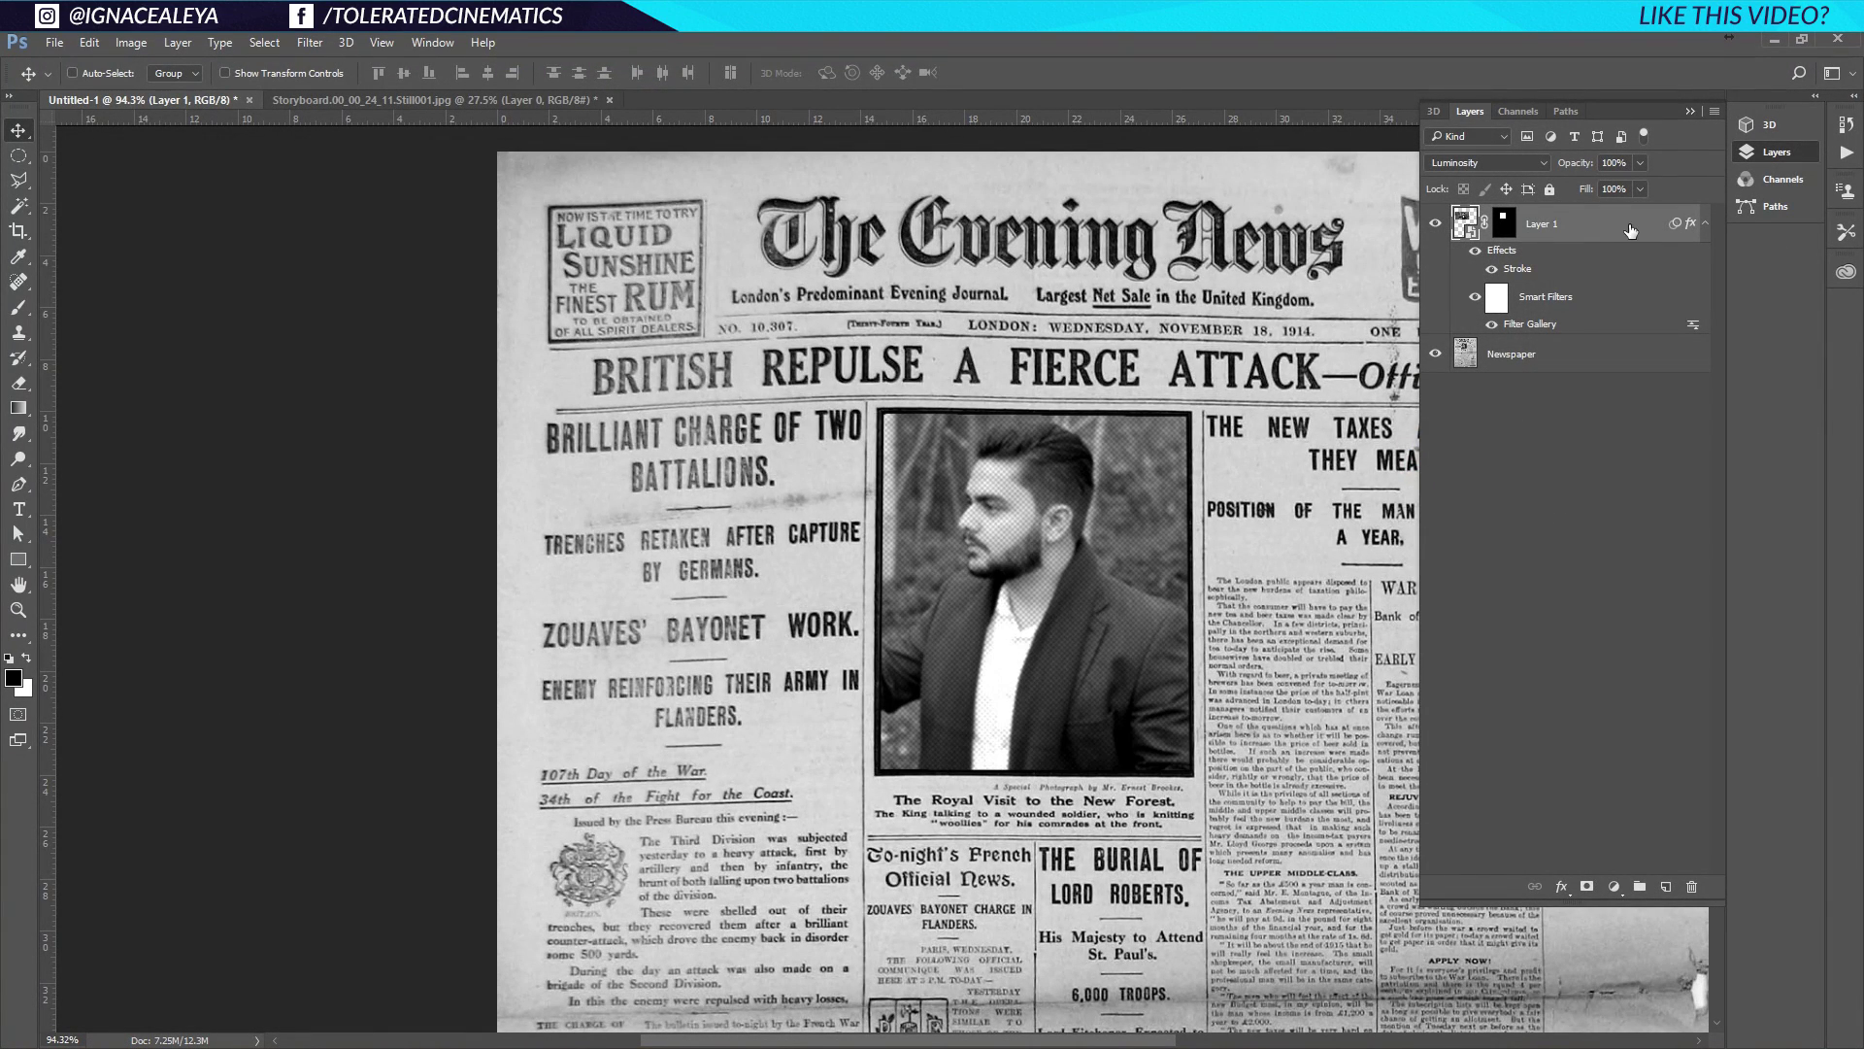
Add 5% monochromatic Gaussian noise to the portrait
click(310, 42)
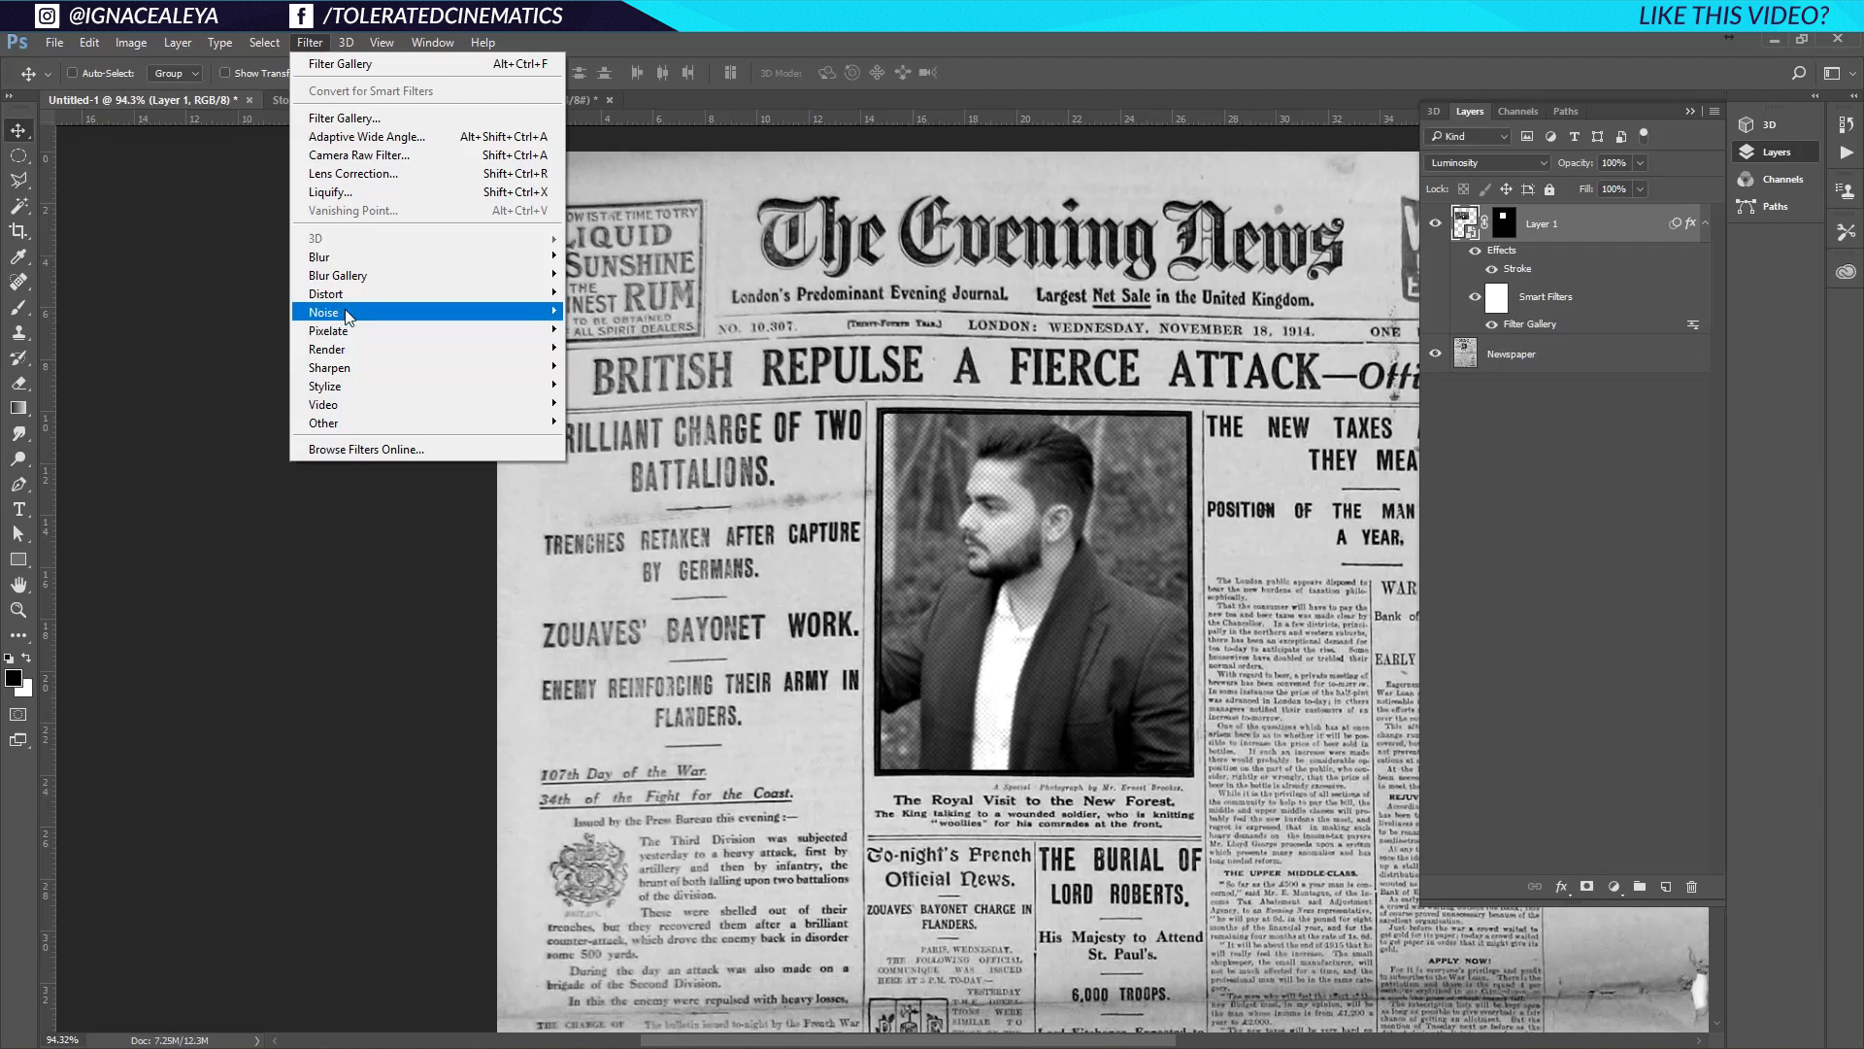
mouse_move(335, 312)
click(225, 312)
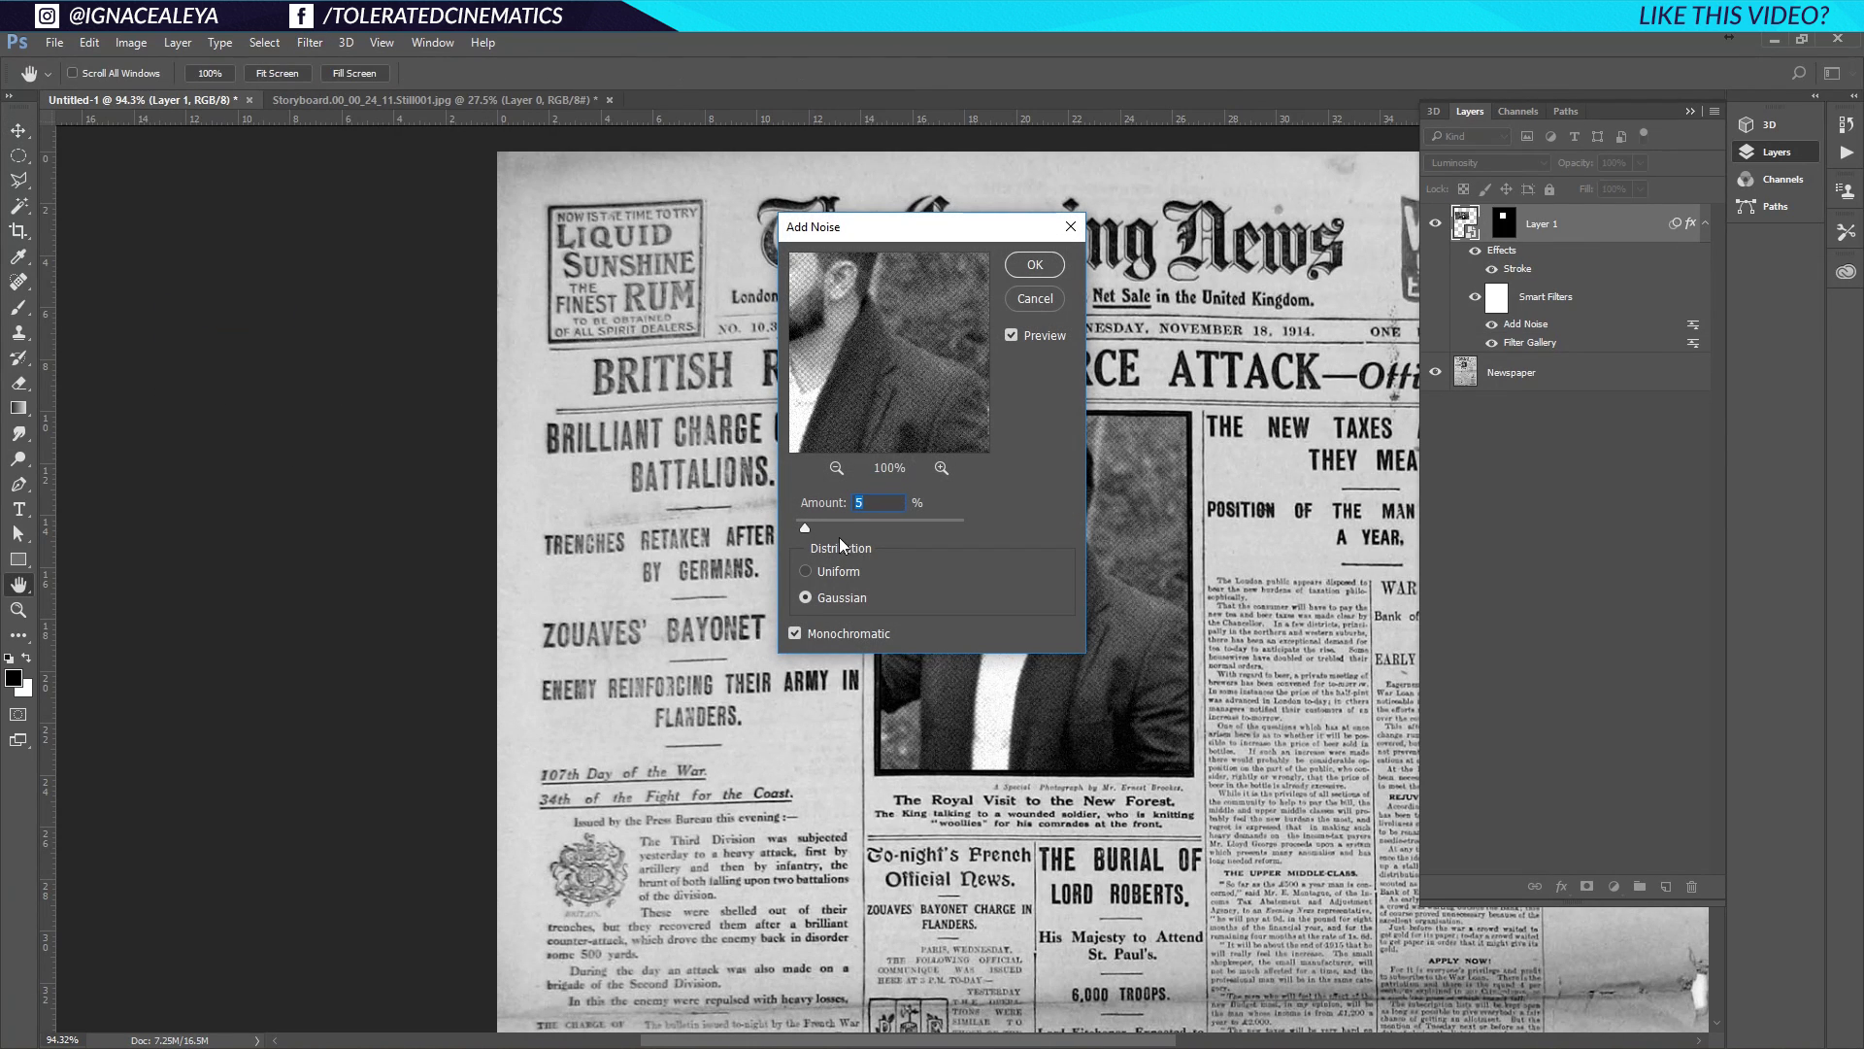
click(1028, 272)
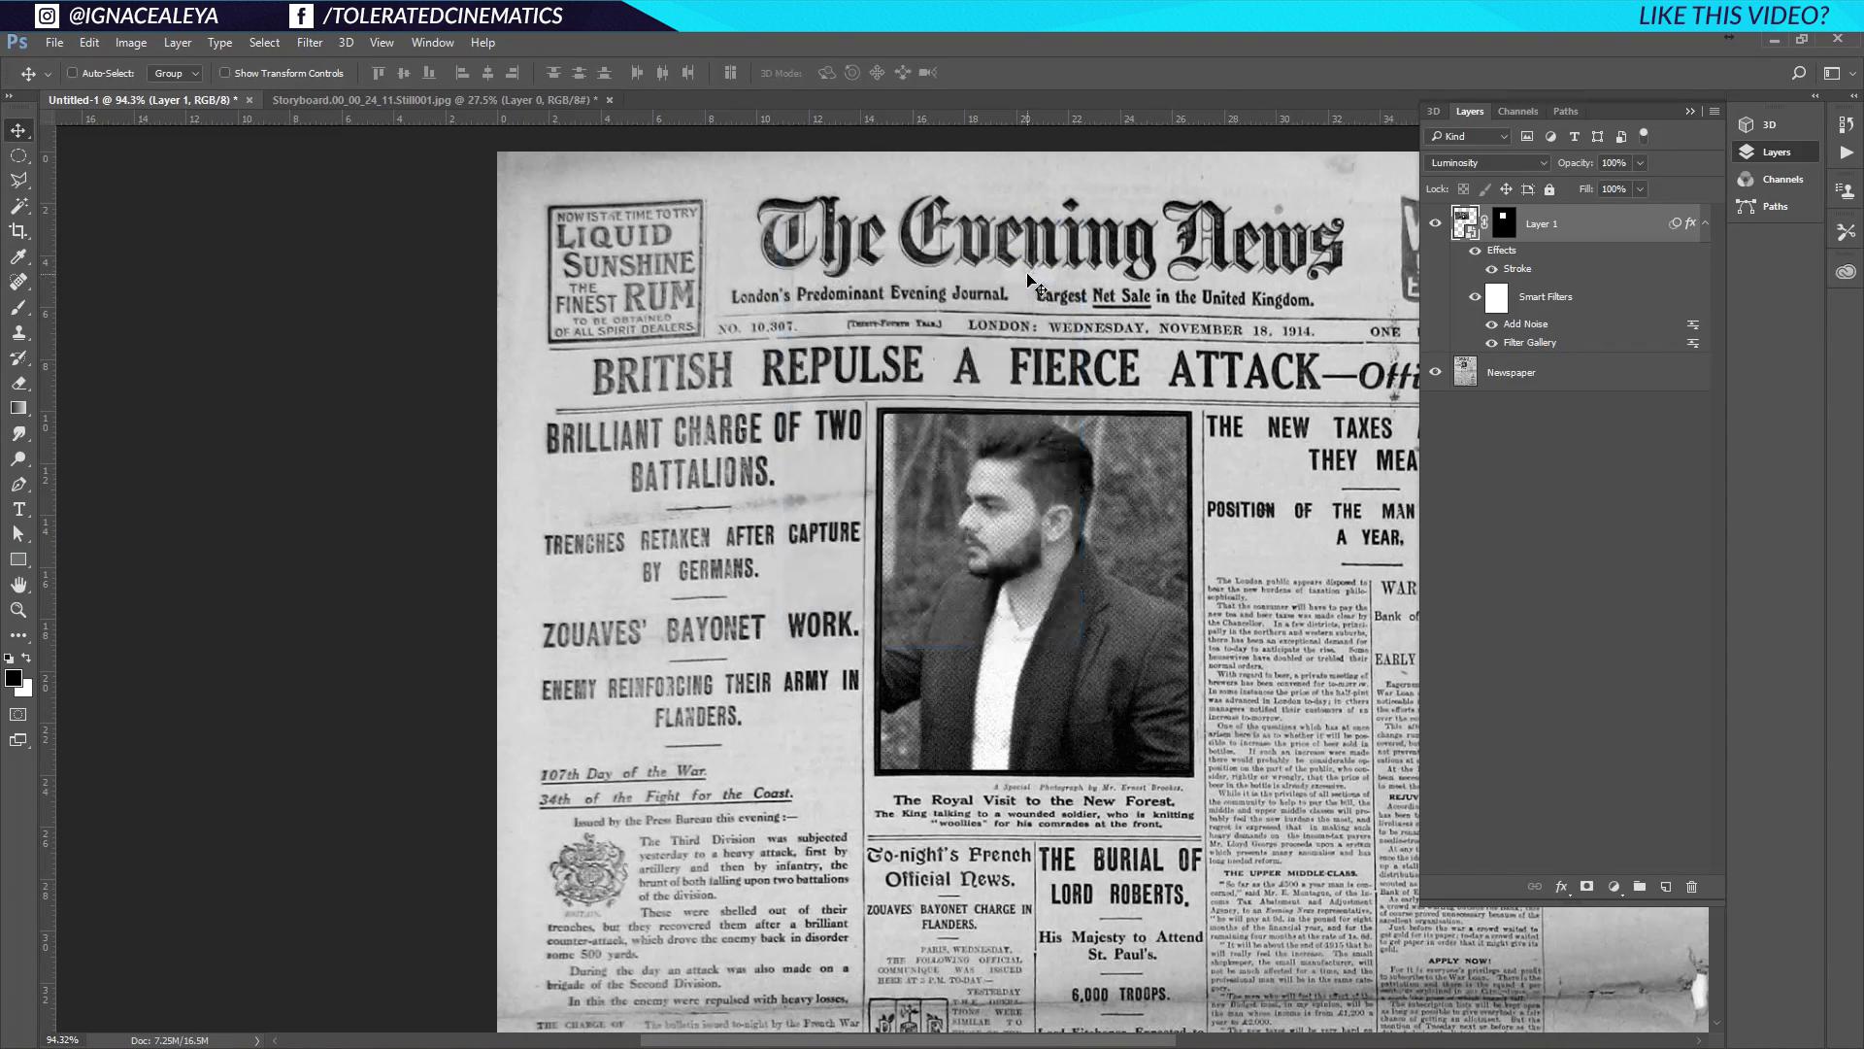
Apply a 0.5-pixel Gaussian Blur to the portrait
click(310, 43)
mouse_move(340, 265)
click(238, 330)
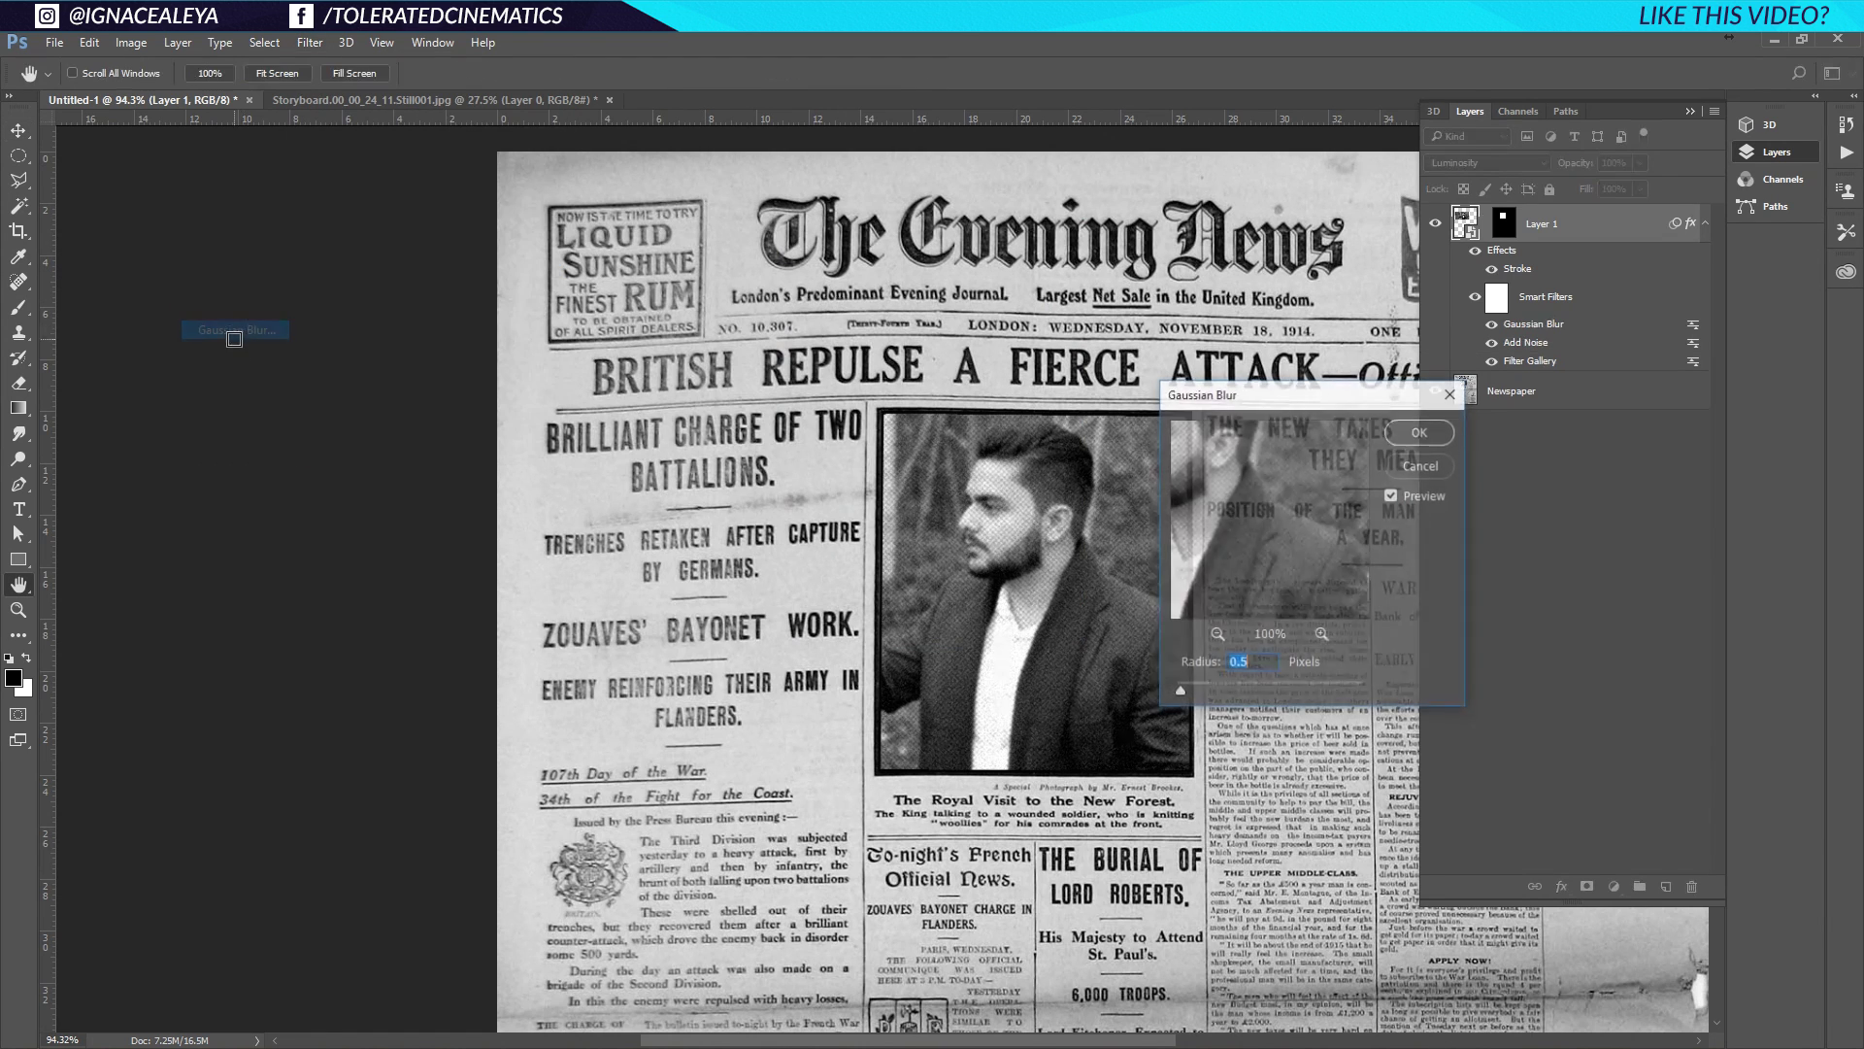
click(1420, 431)
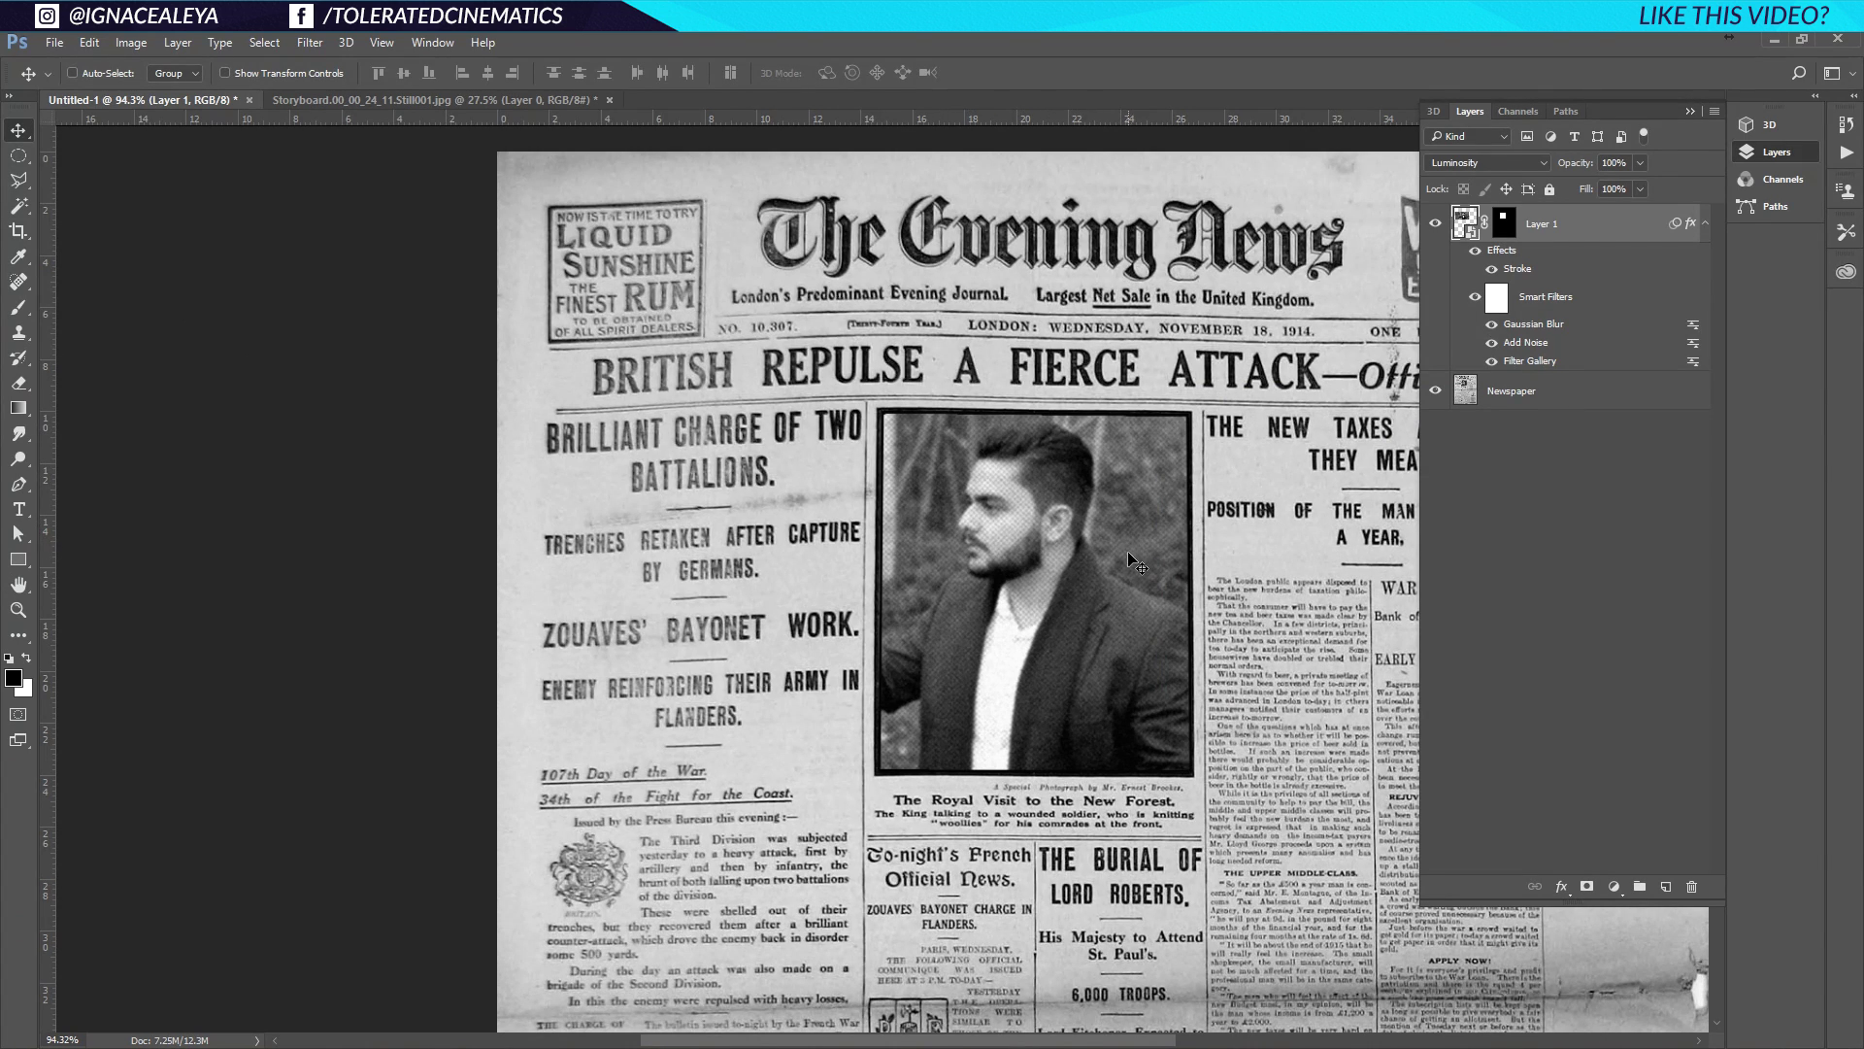
Add a new empty layer and fill it with rendered clouds
click(1667, 887)
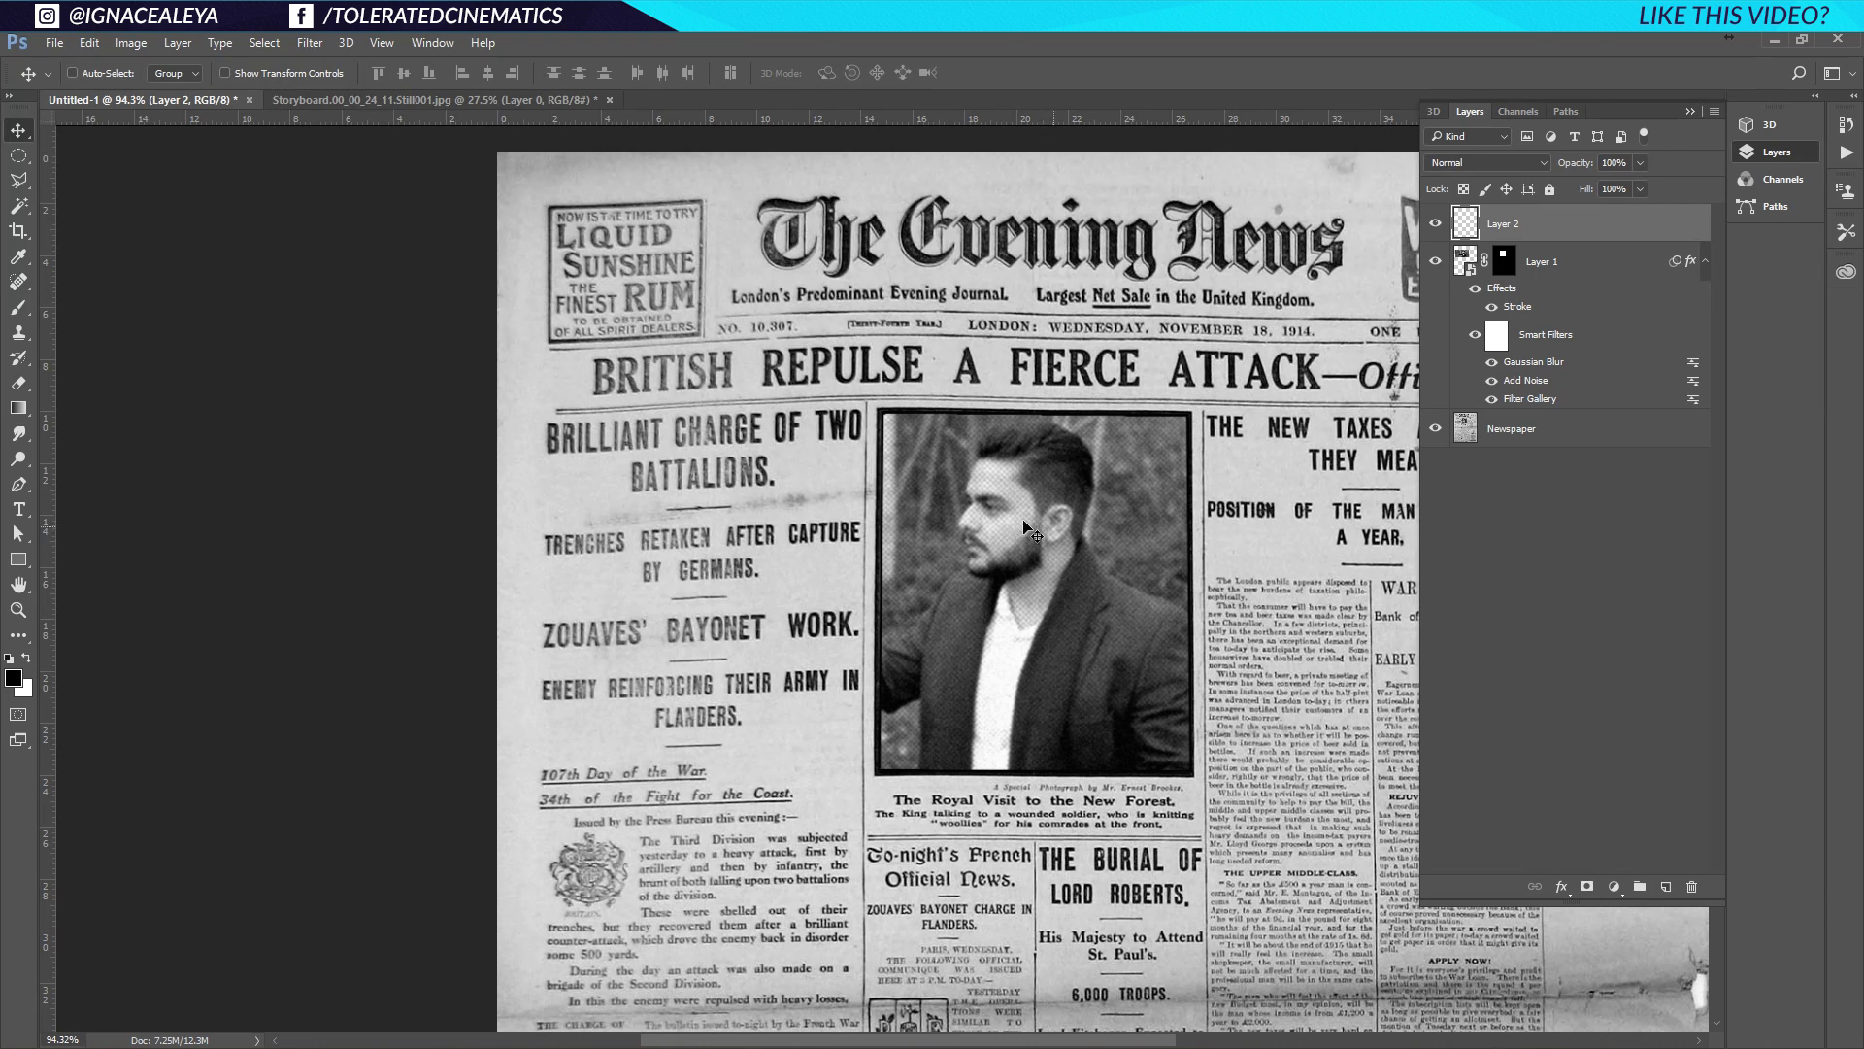
click(310, 42)
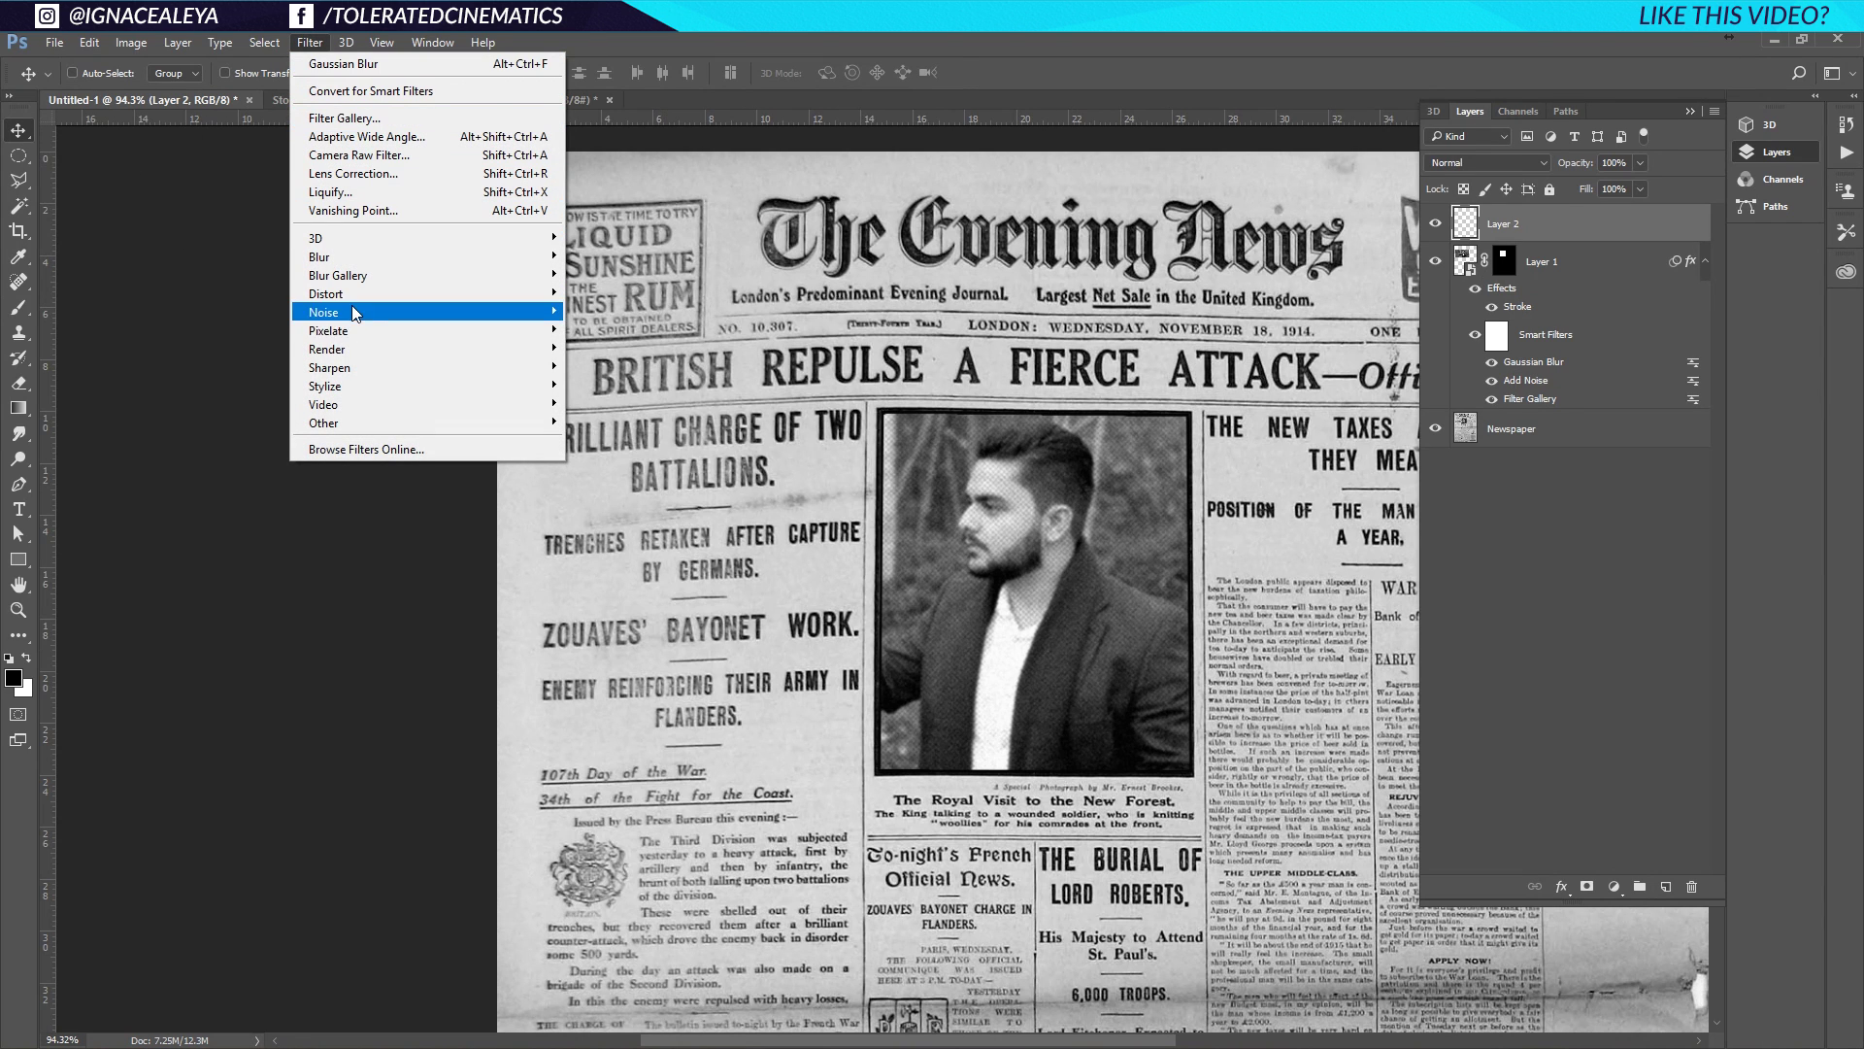
mouse_move(327, 350)
click(204, 416)
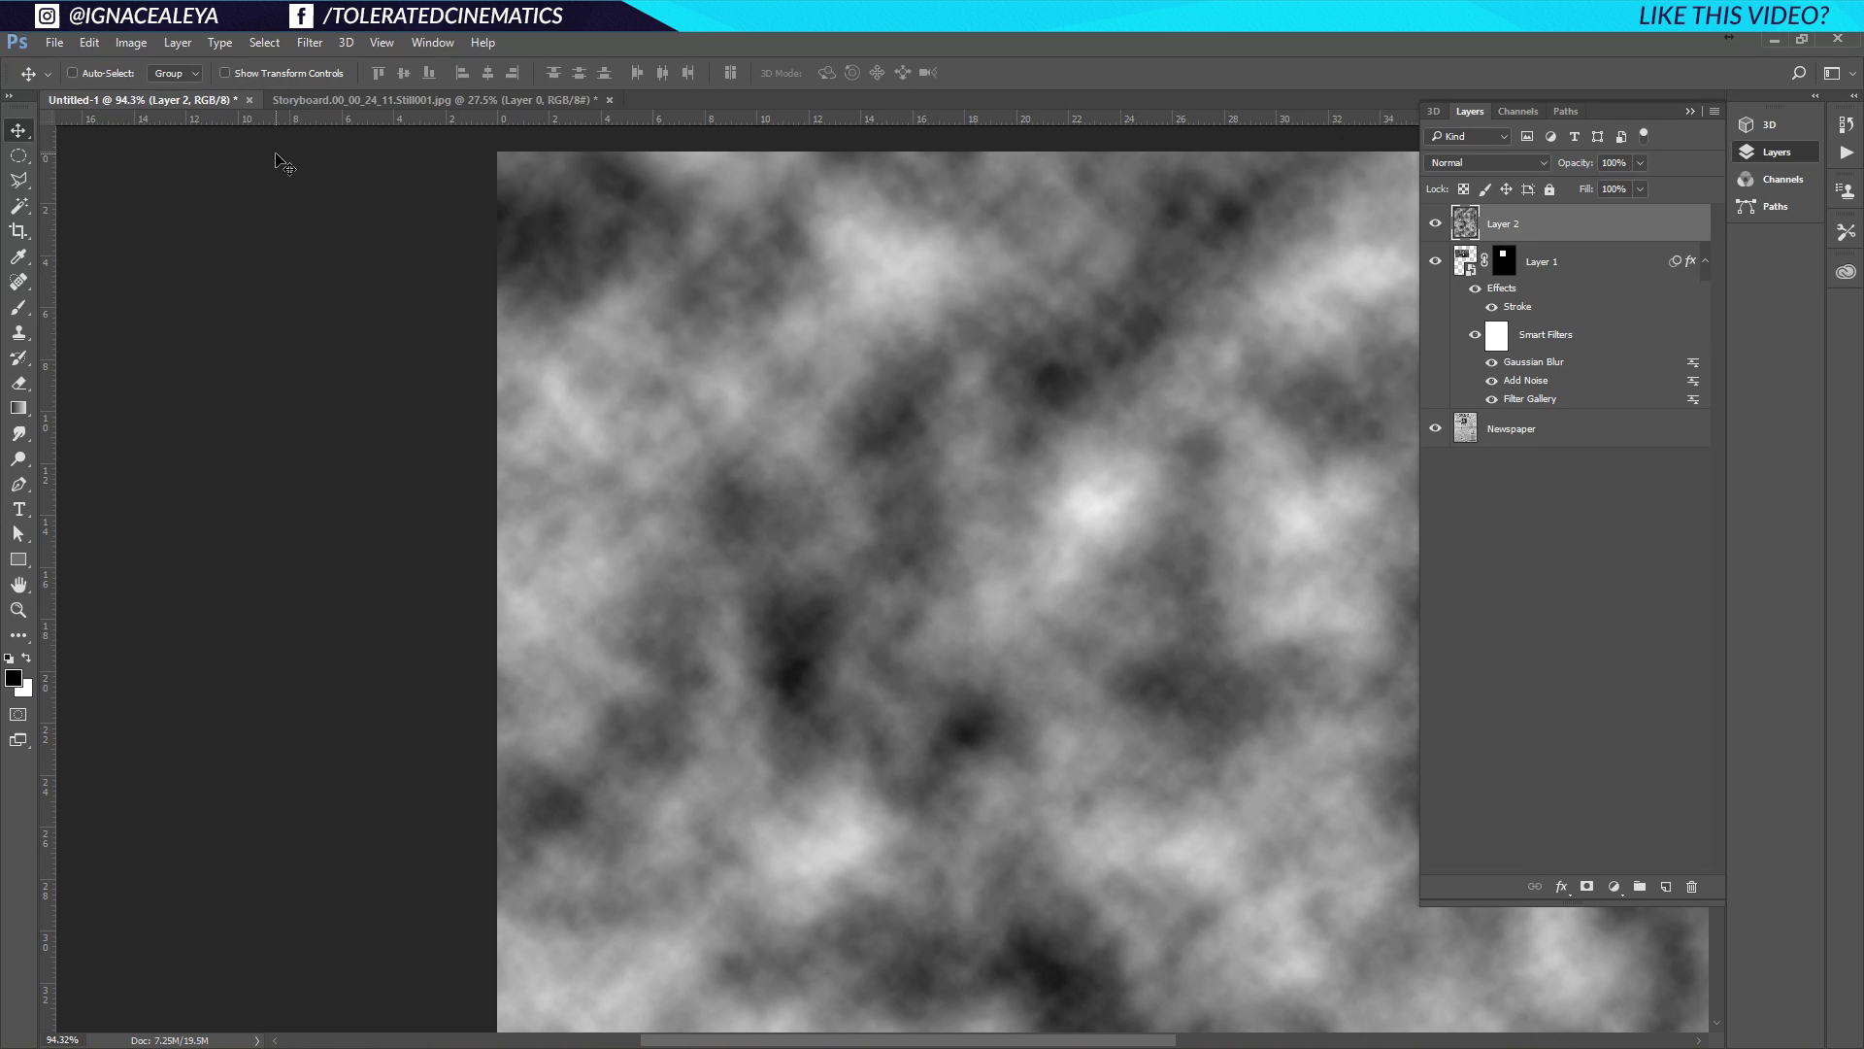
Turn the clouds into a Coarse Dots mezzotint texture
click(309, 42)
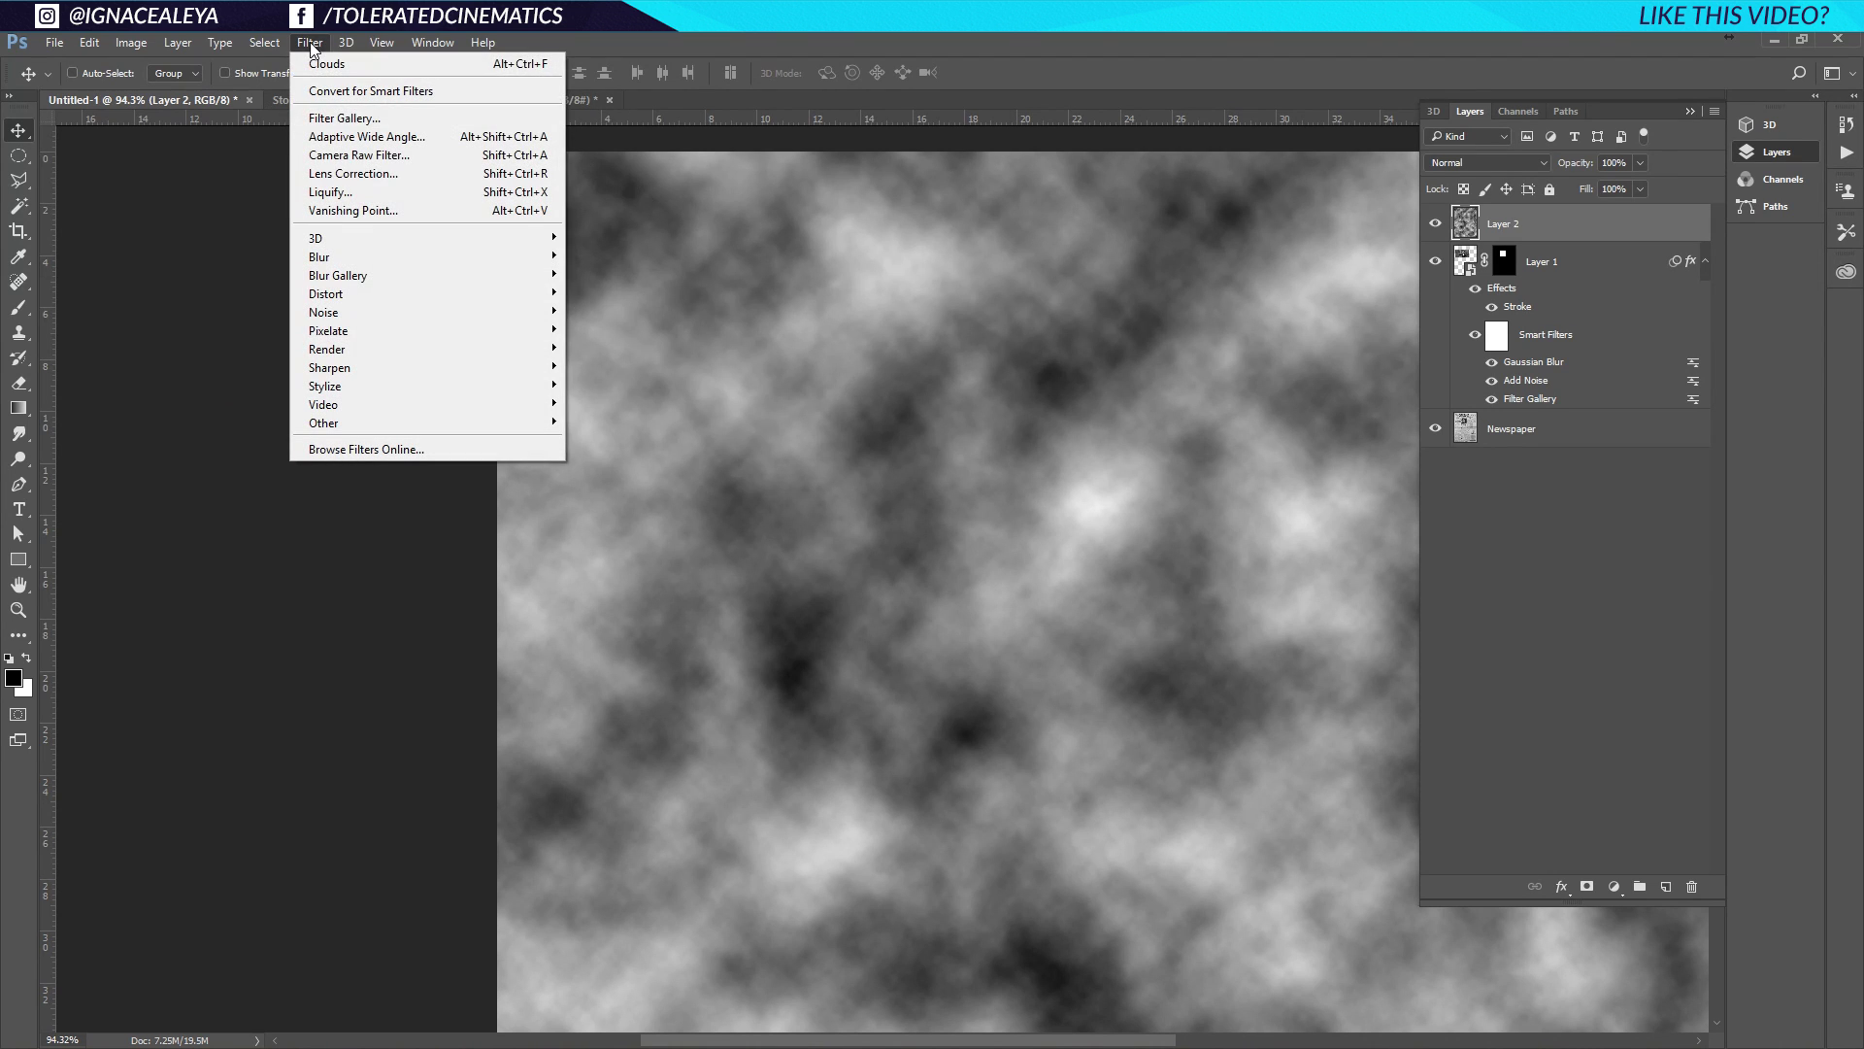
mouse_move(355, 331)
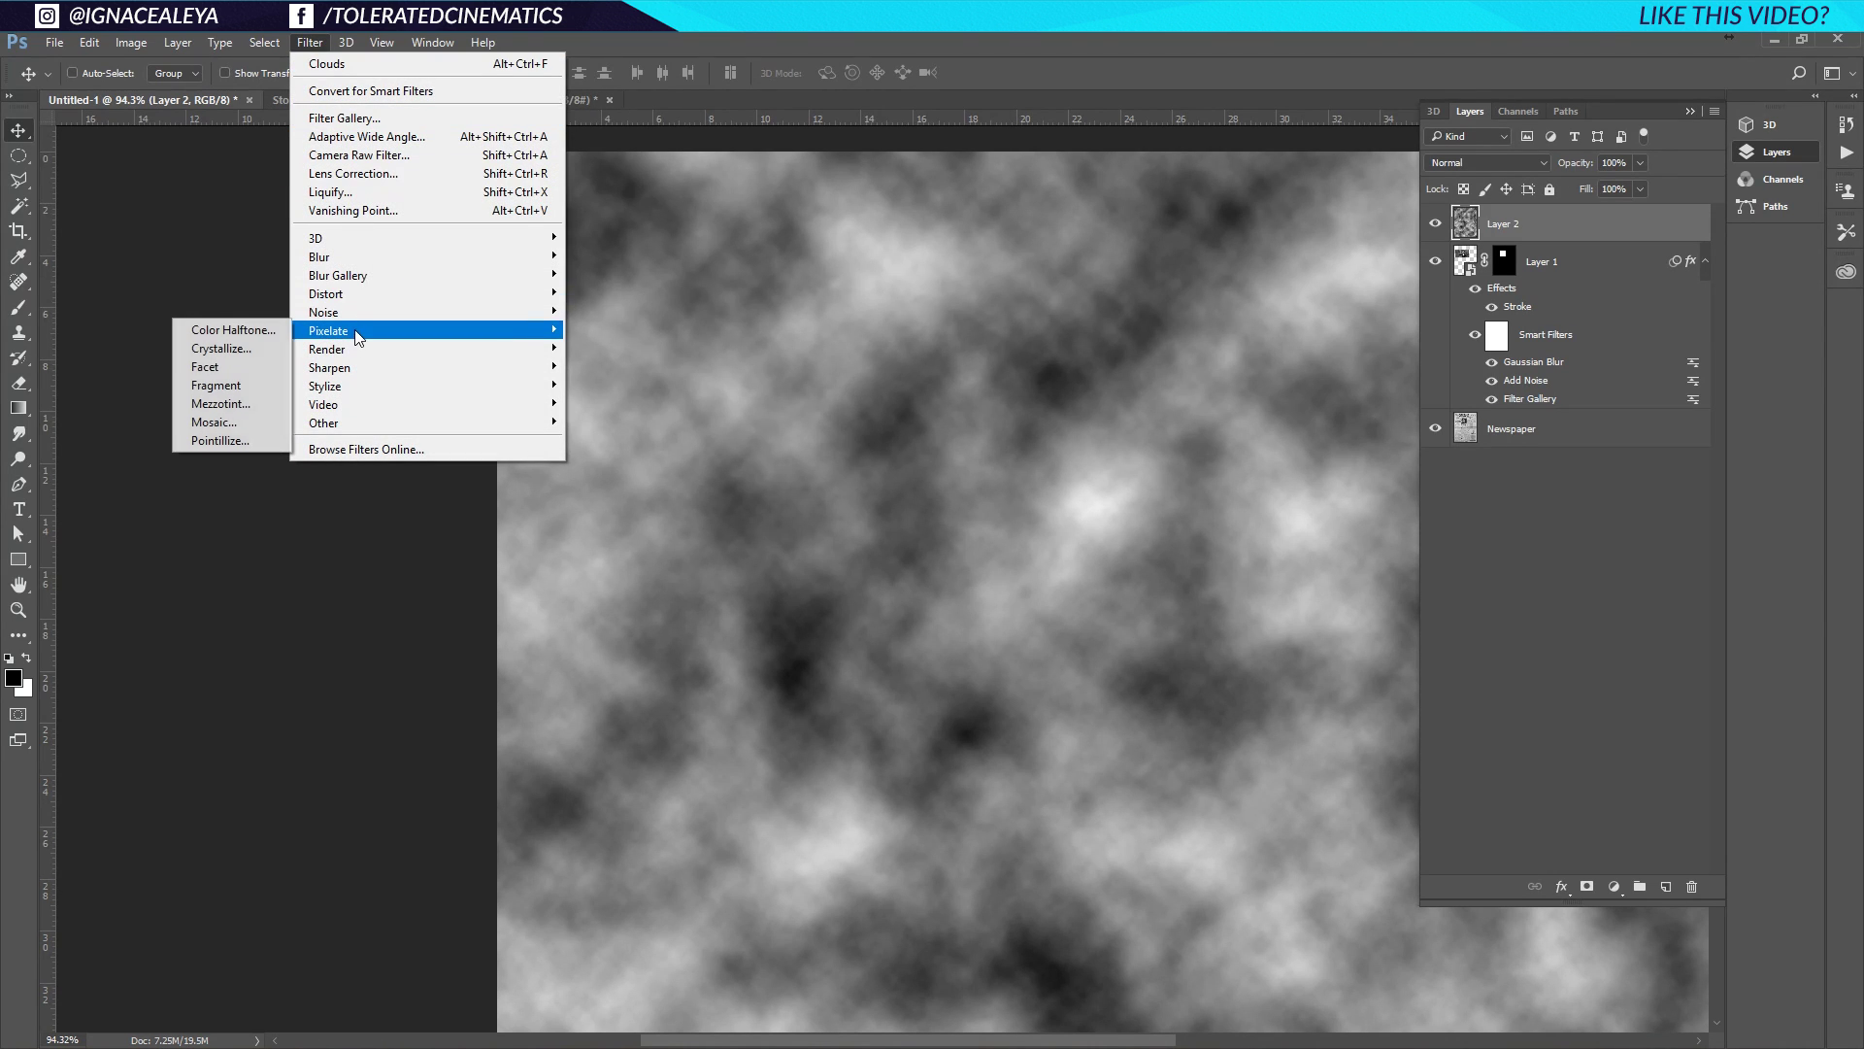
click(248, 400)
click(817, 571)
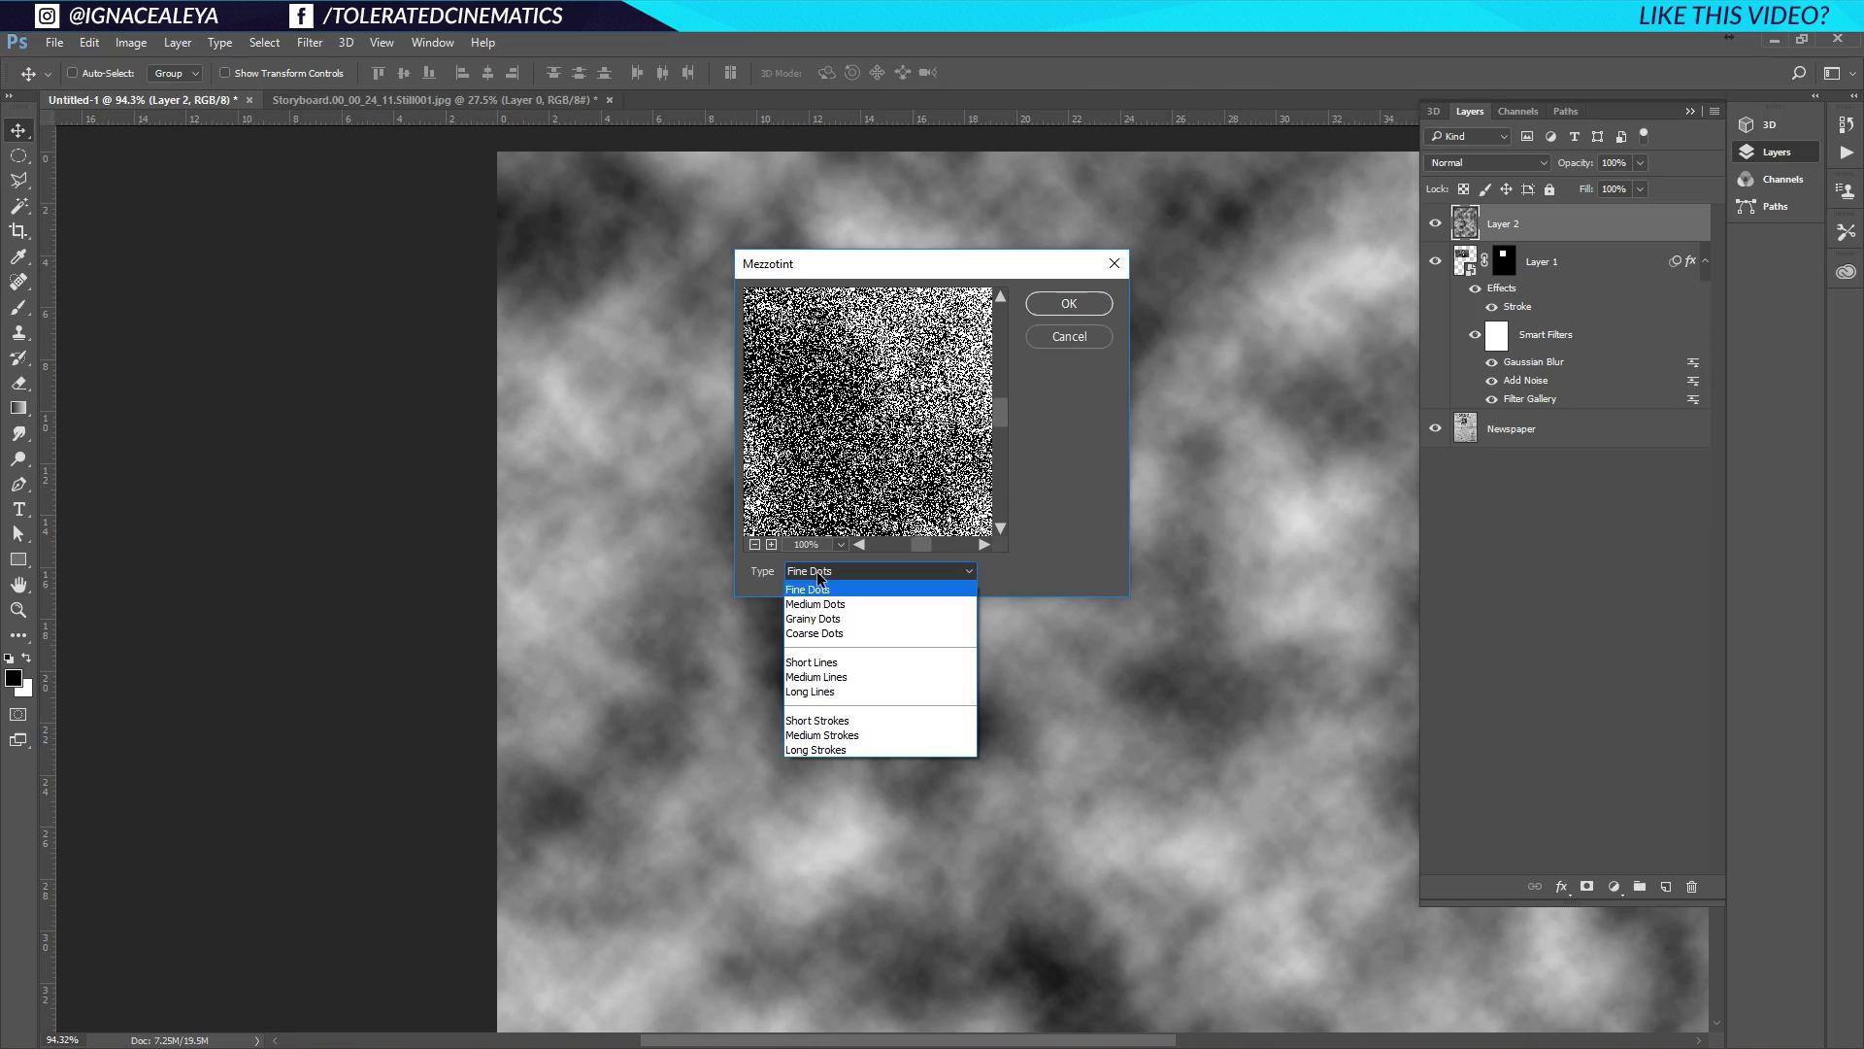
click(838, 634)
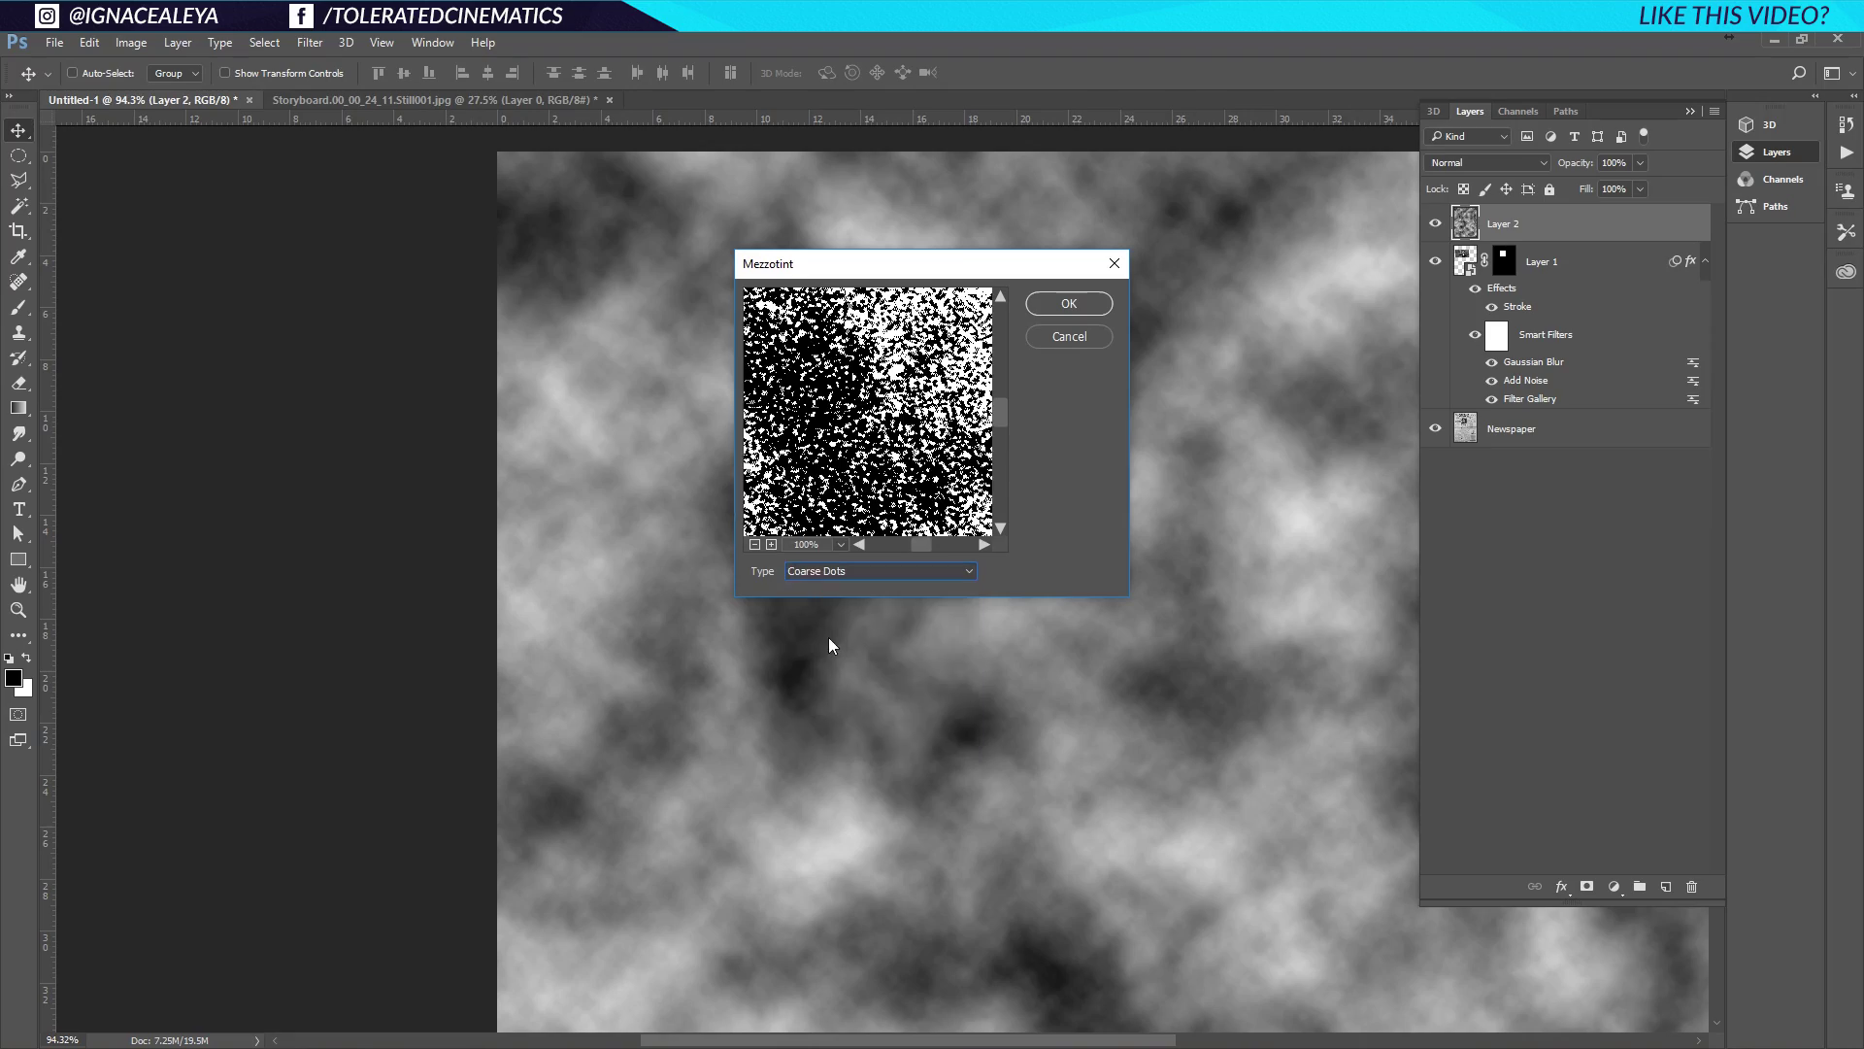
click(1069, 304)
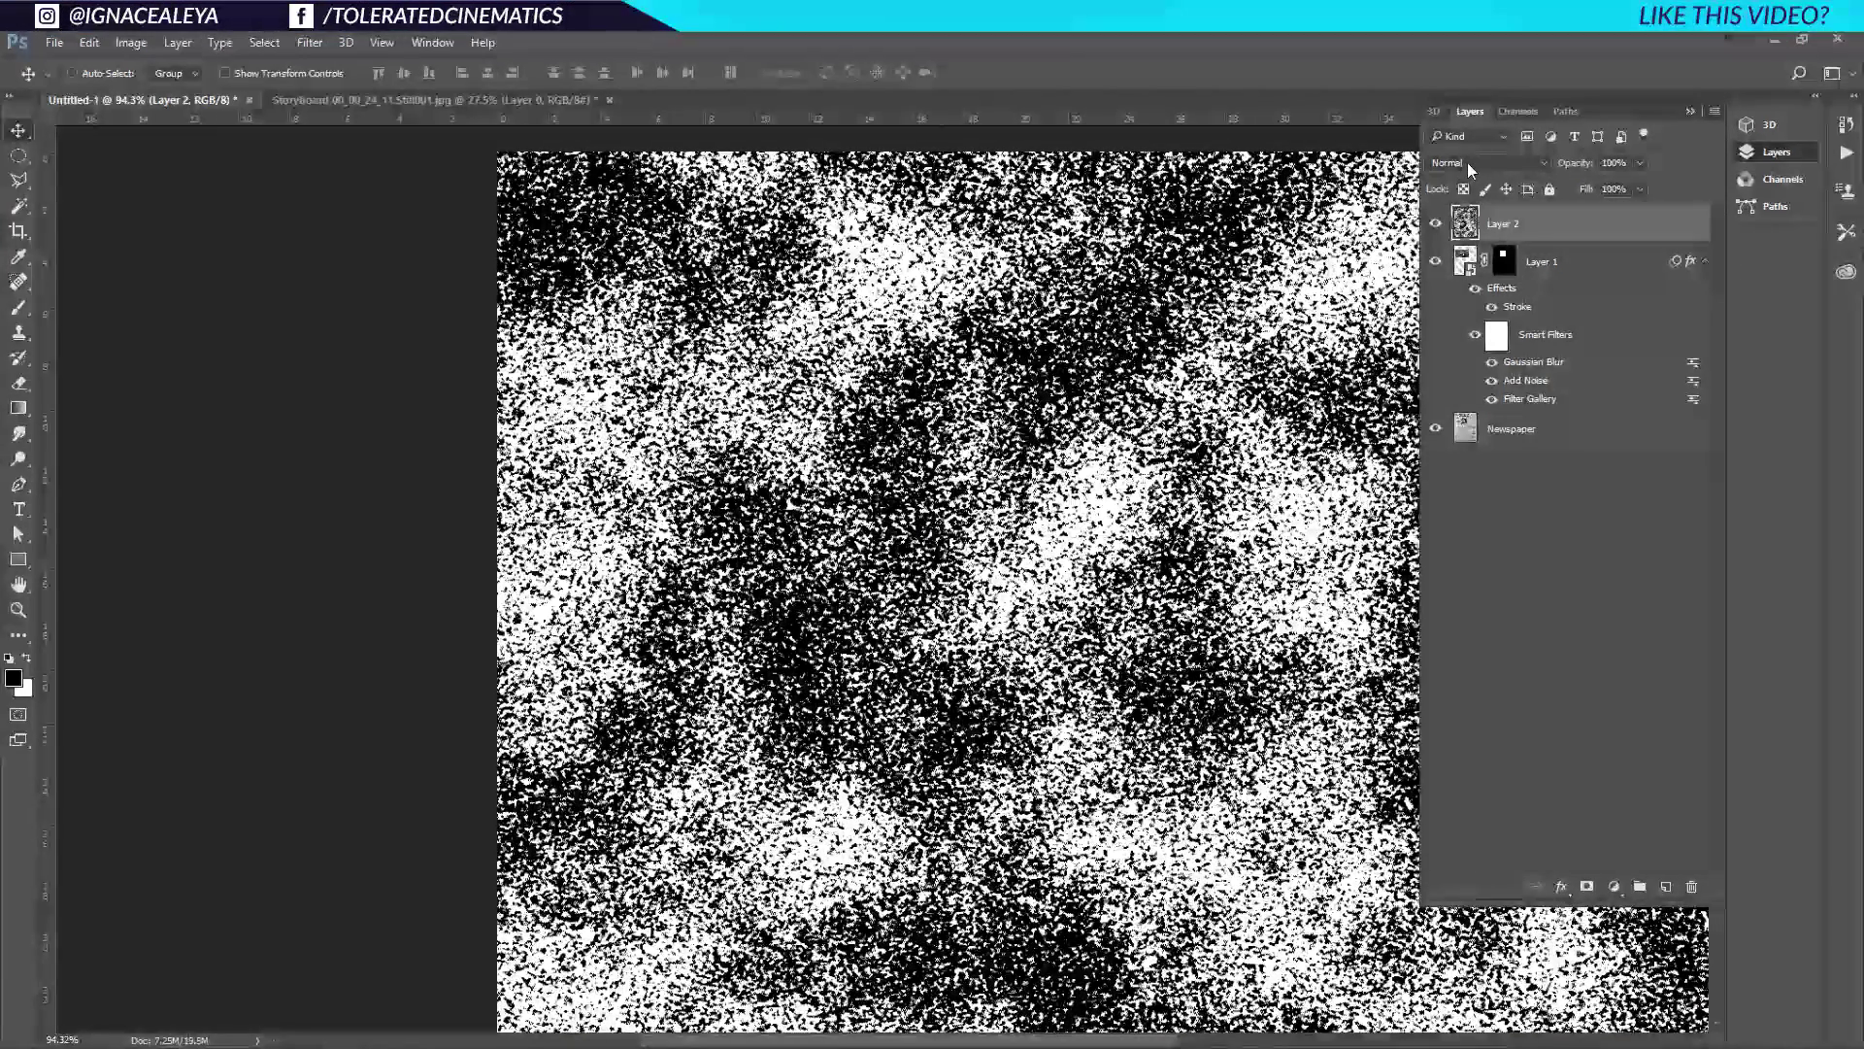
click(1470, 162)
Blend the texture layer in Overlay, clip it to the portrait, and drop it to a faint opacity
click(1460, 360)
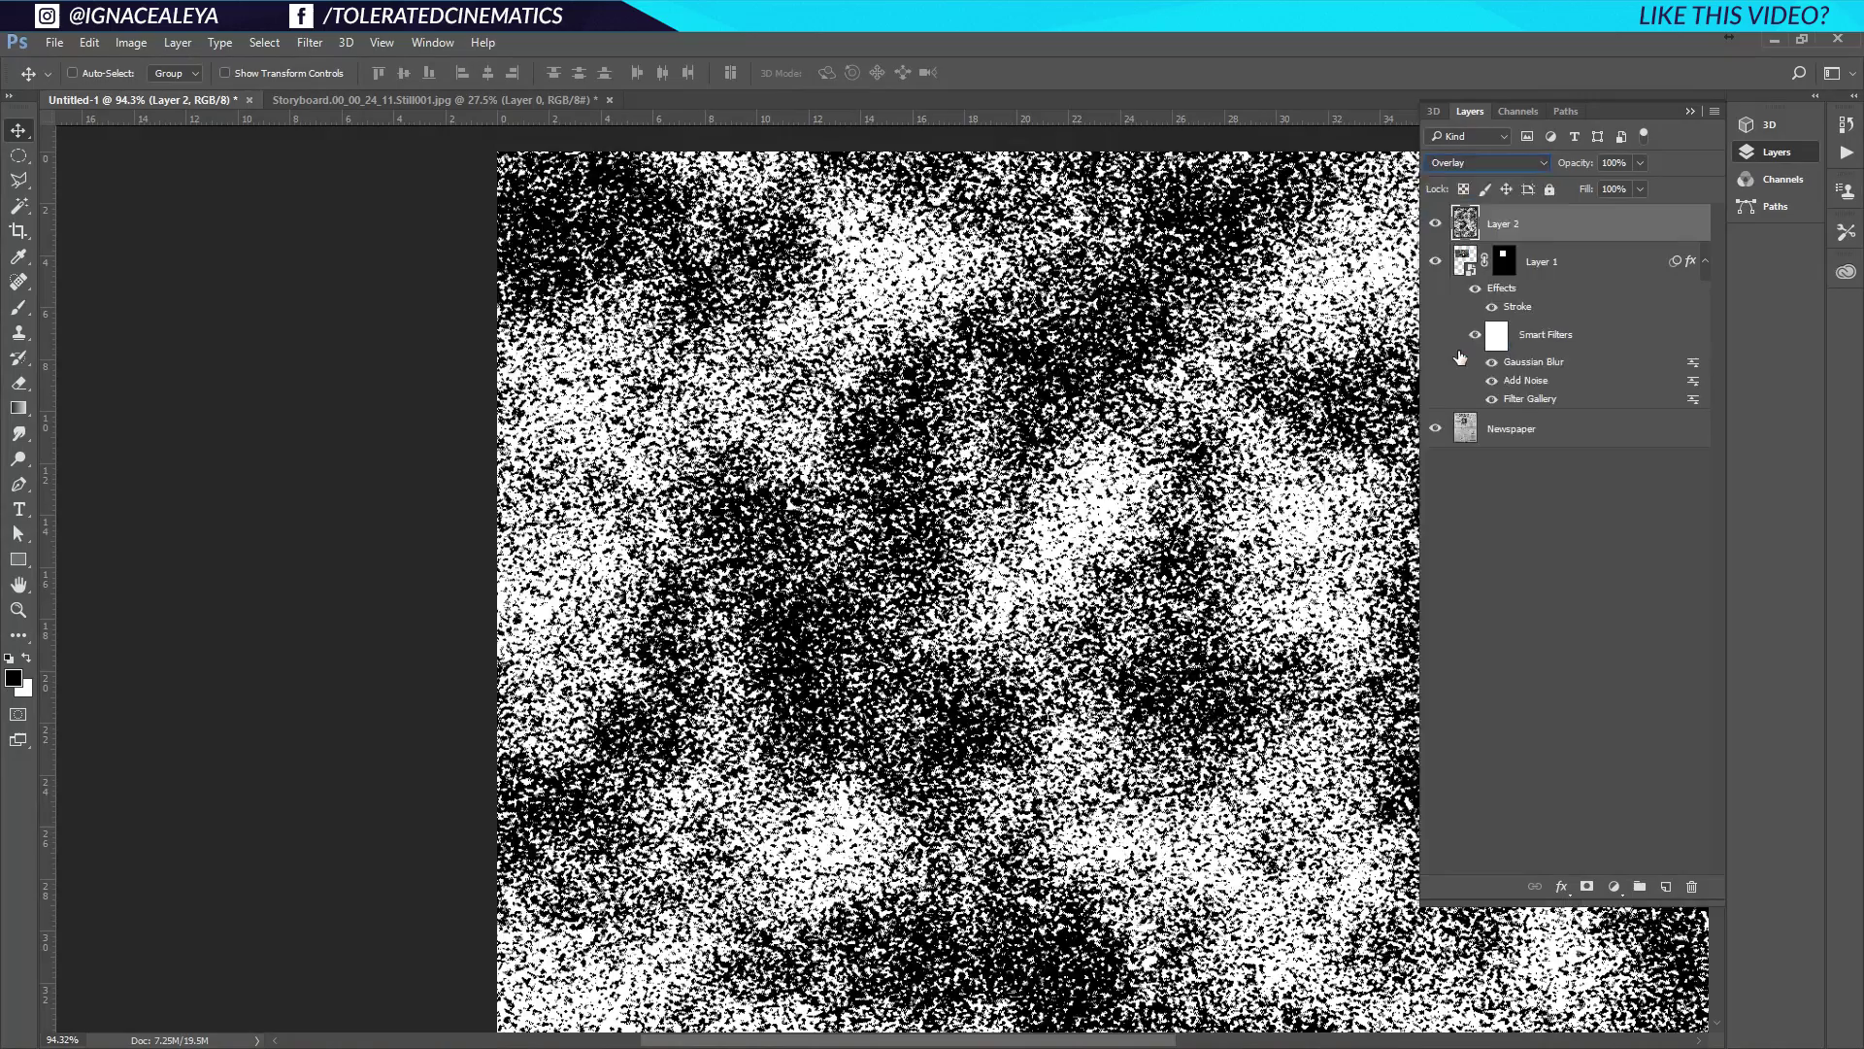
alt+click(1554, 235)
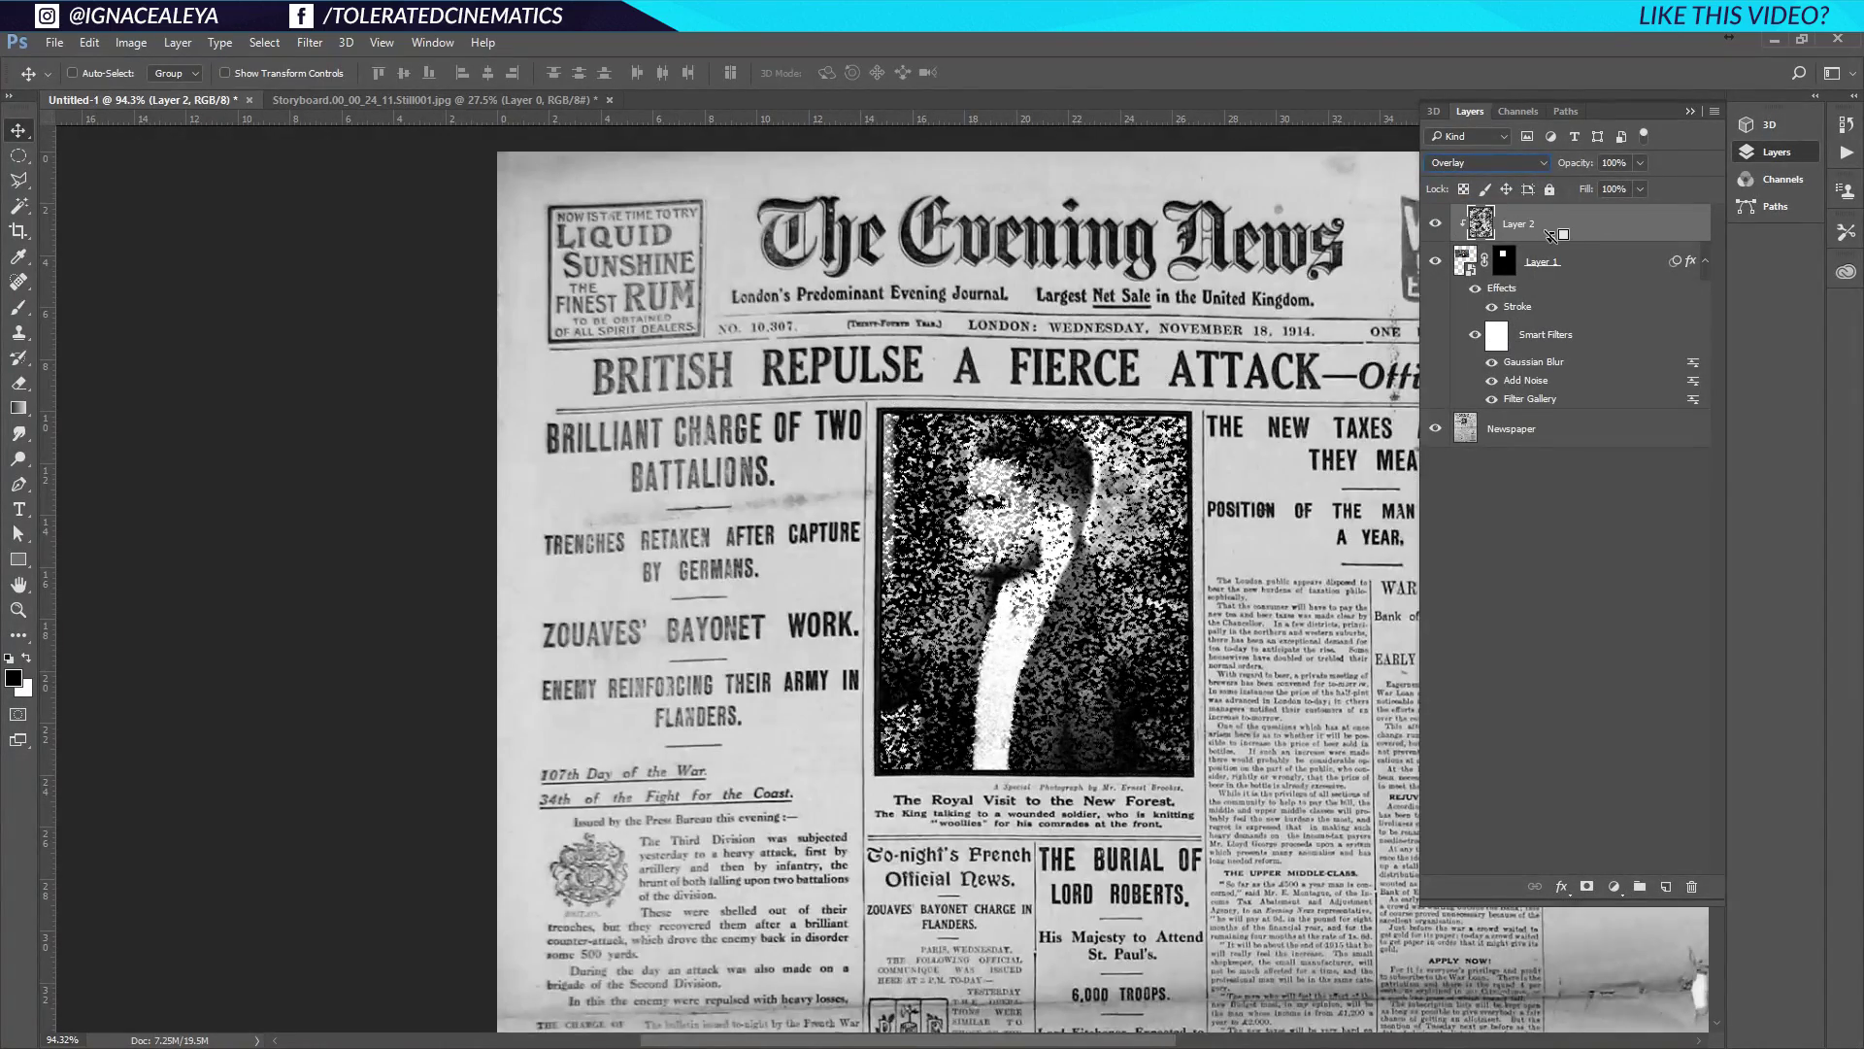
click(1609, 162)
text(20)
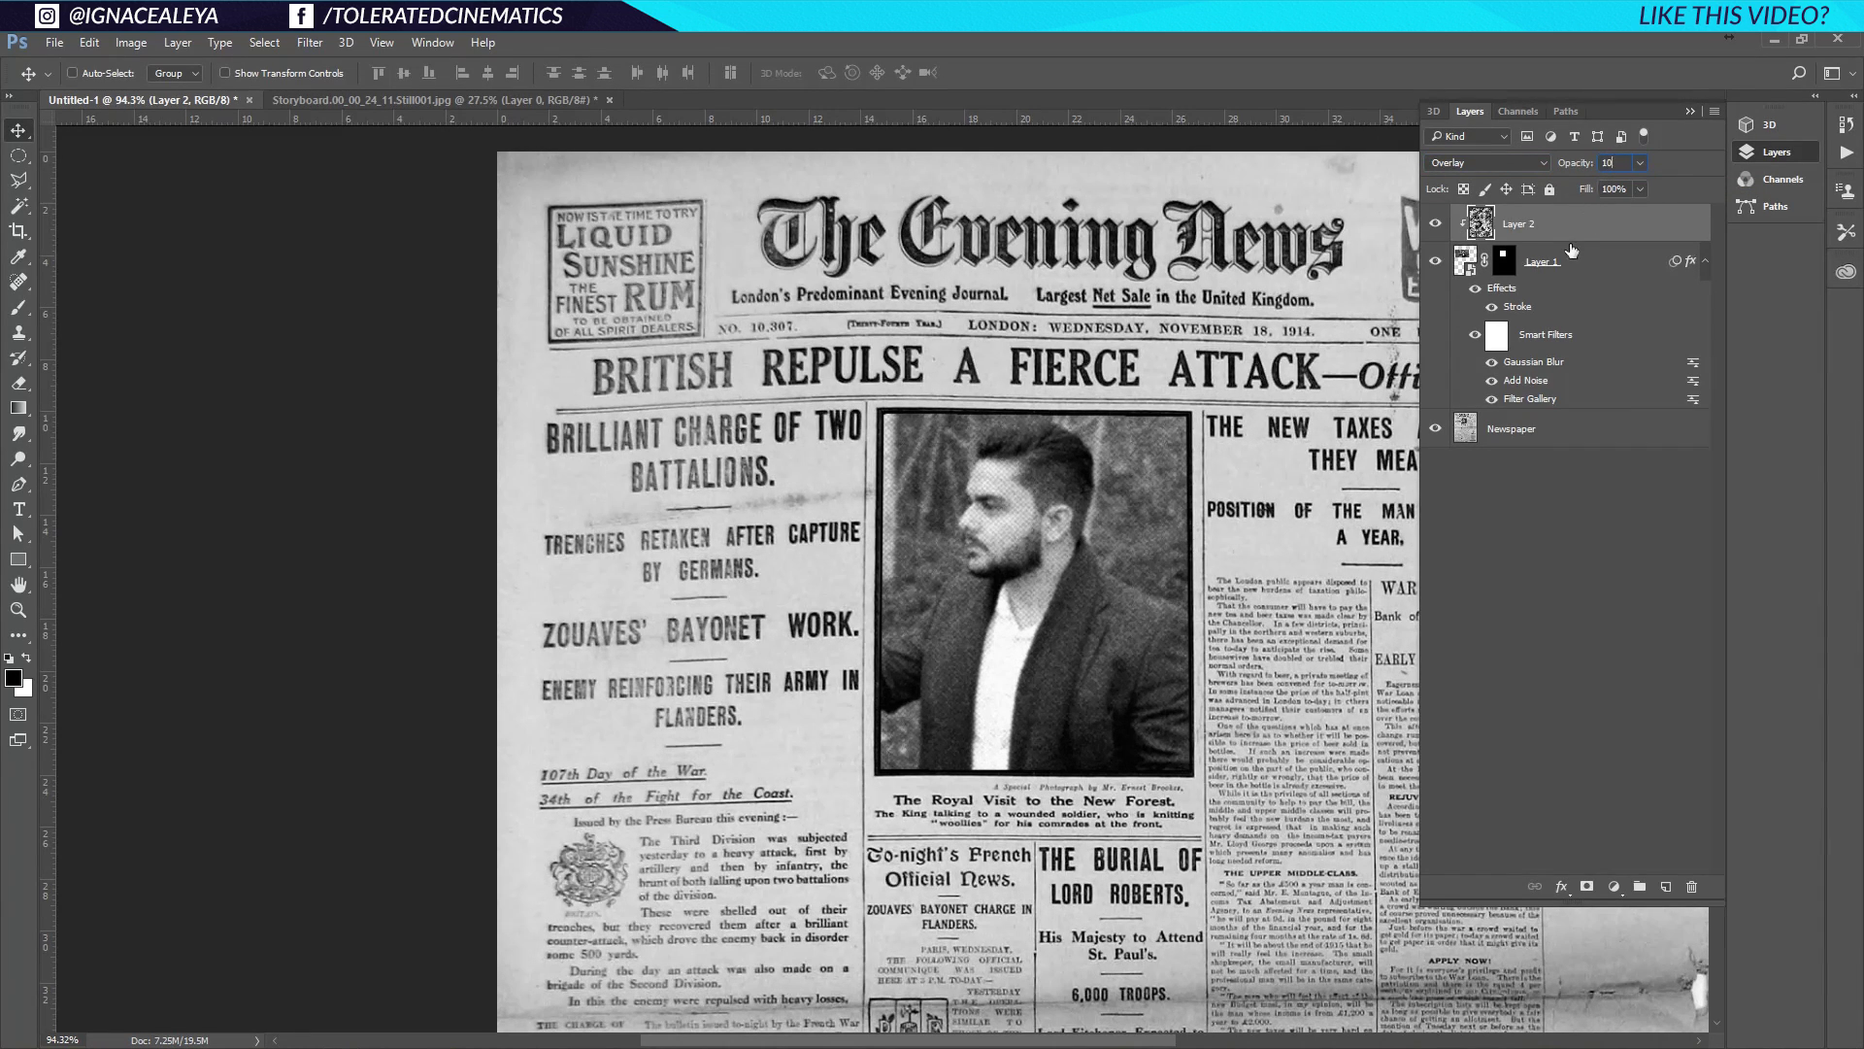
click(1436, 226)
click(1436, 226)
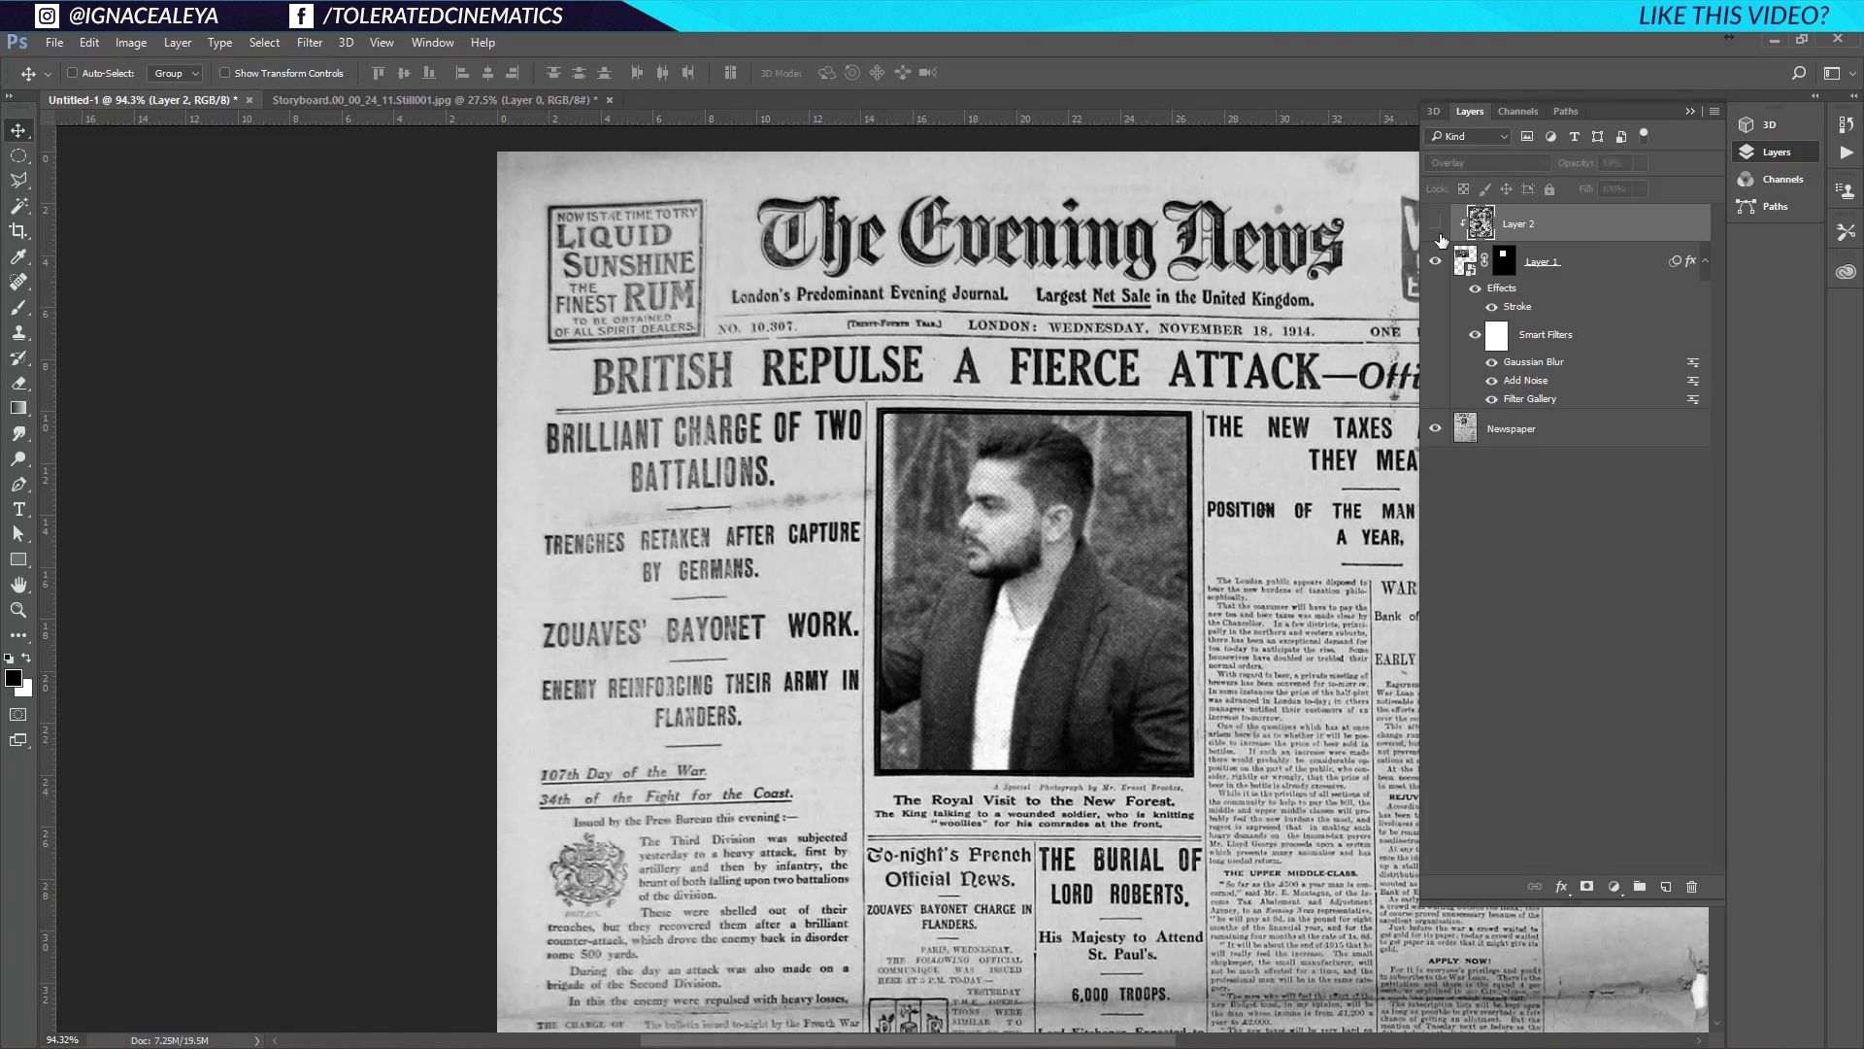
ctrl+click(1593, 272)
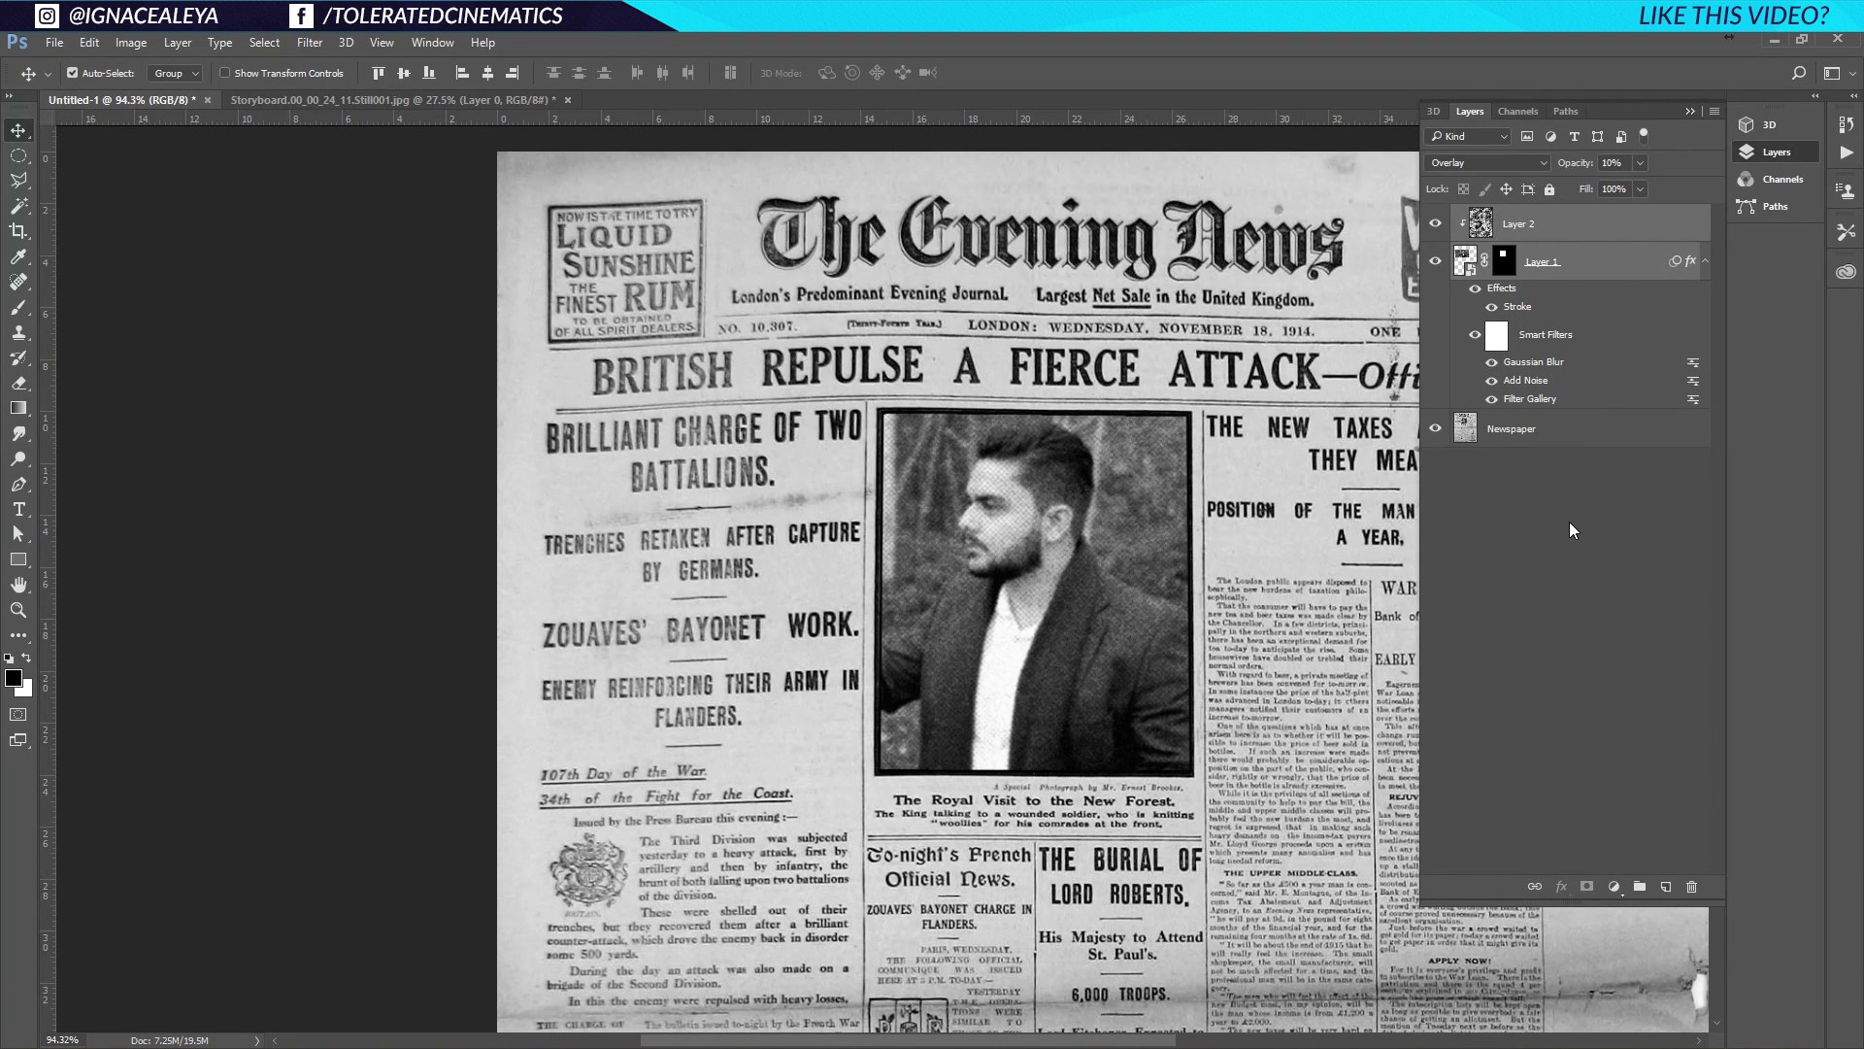
Group Layer 1 and Layer 2 into Group 1, compare with the original, then select Layer 2
key(ctrl+g)
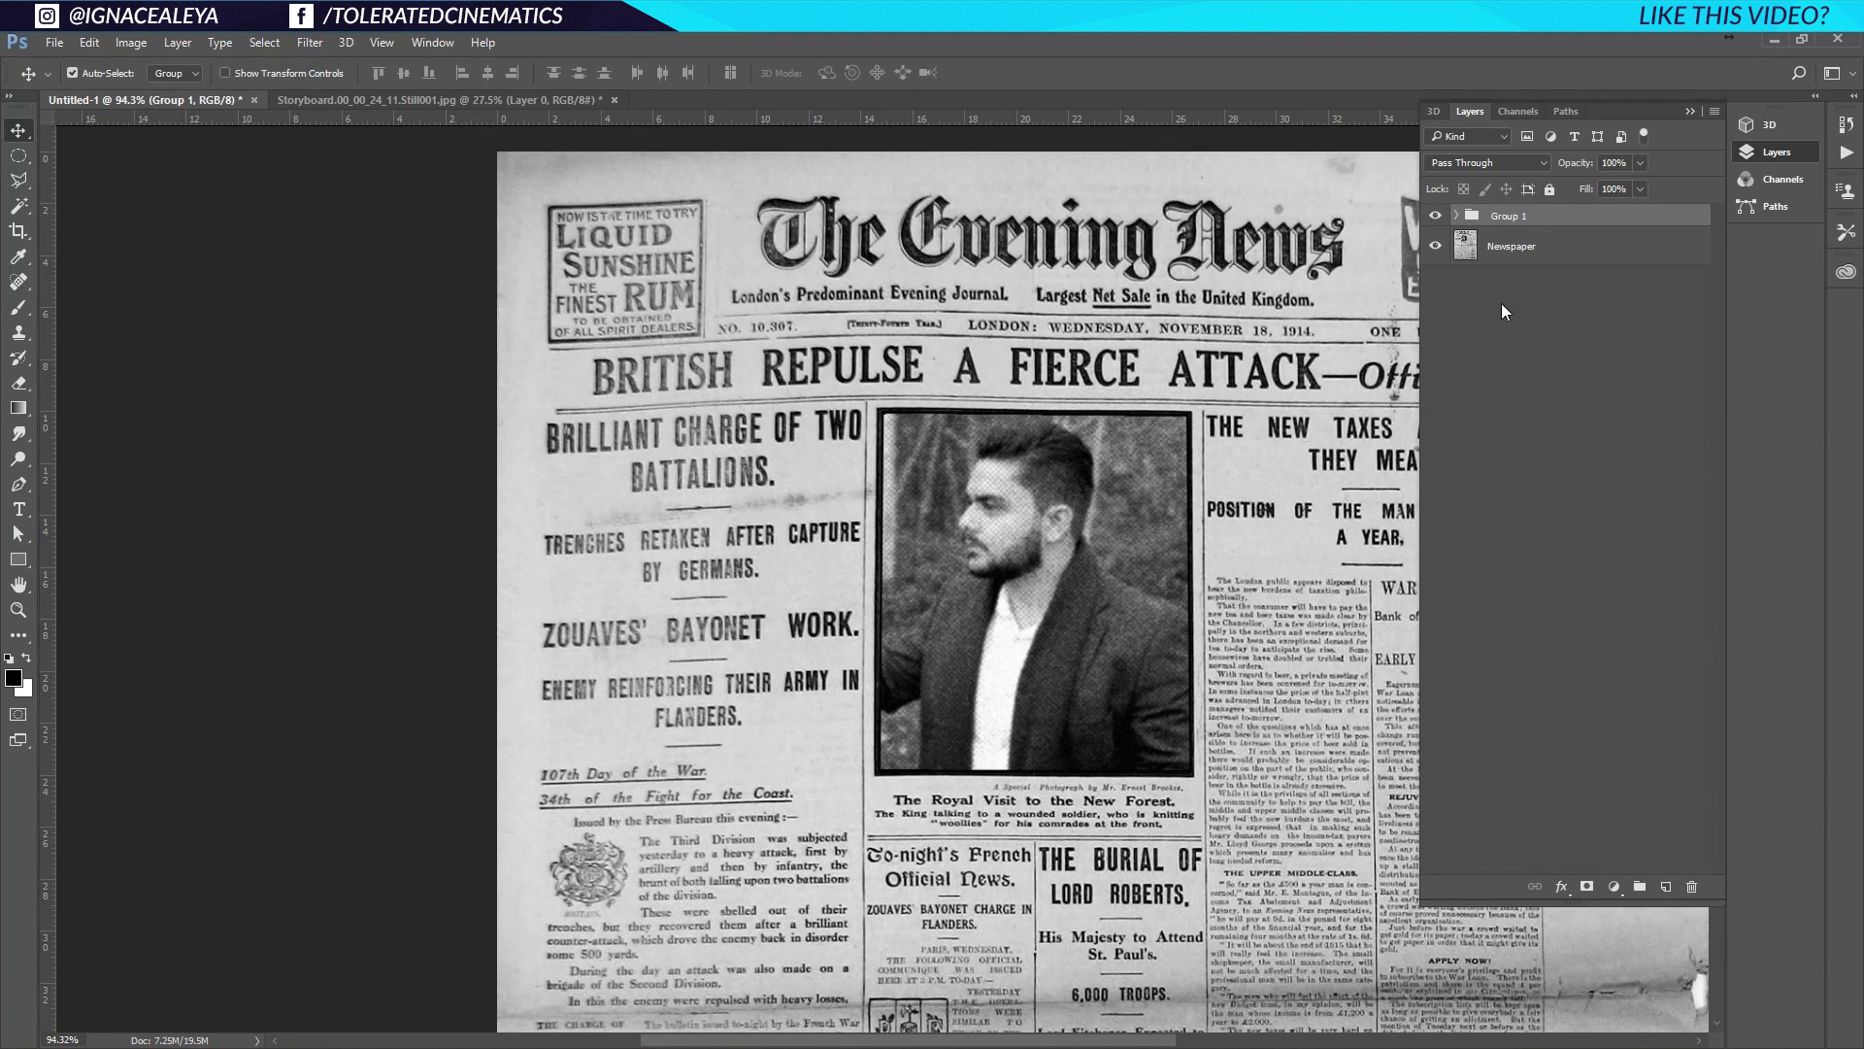
click(1436, 217)
click(1436, 216)
click(1436, 217)
click(1436, 216)
click(1436, 217)
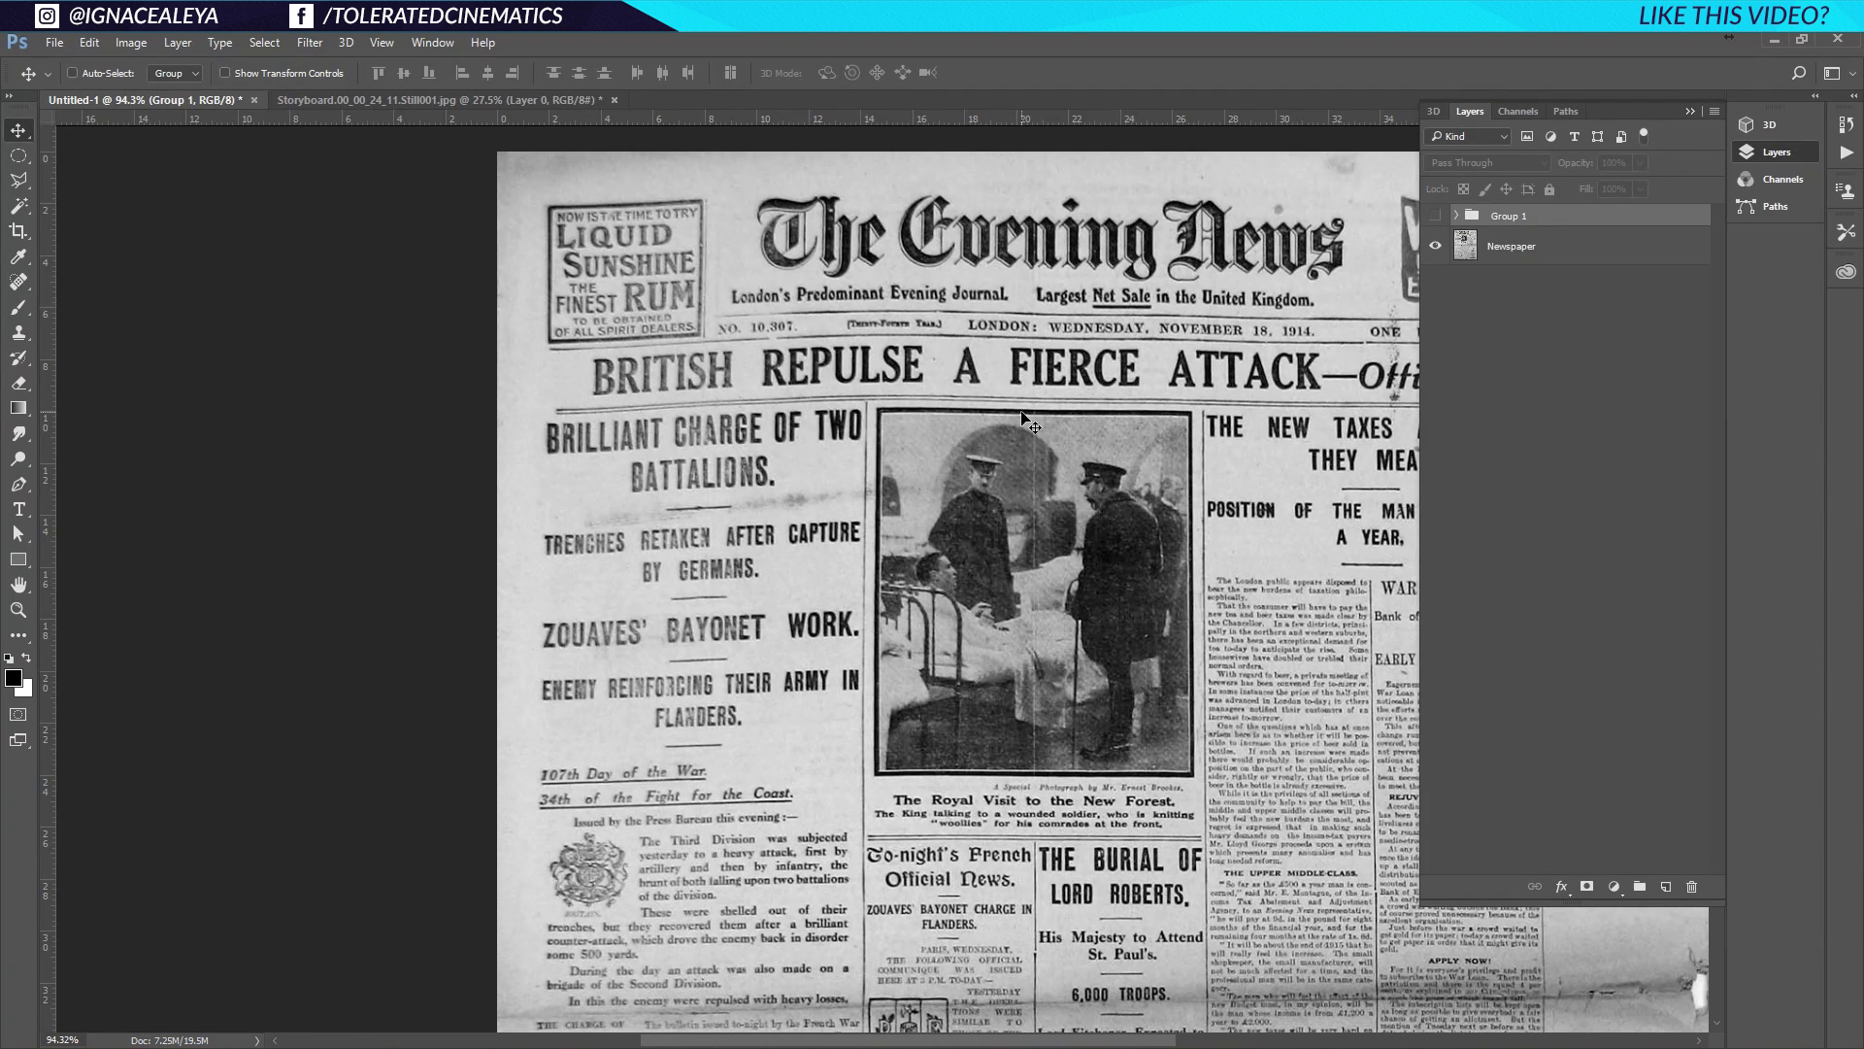
click(1438, 216)
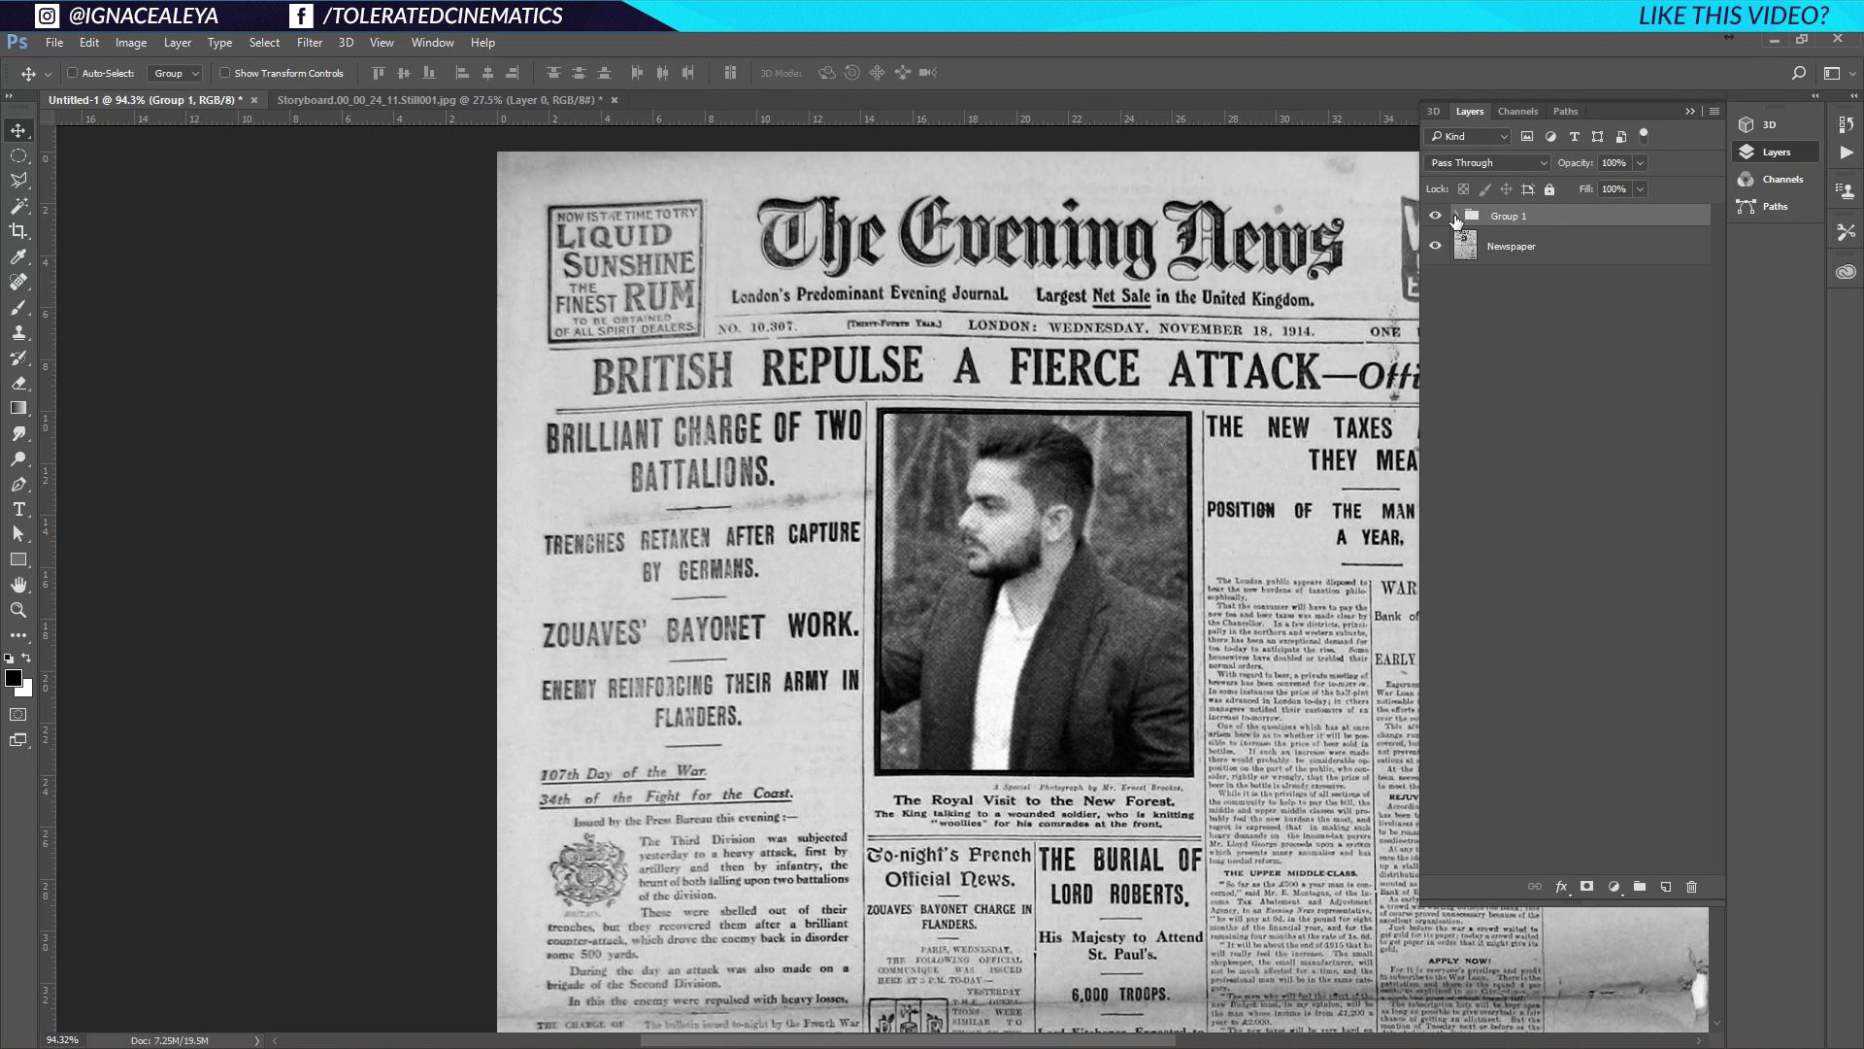
click(1456, 216)
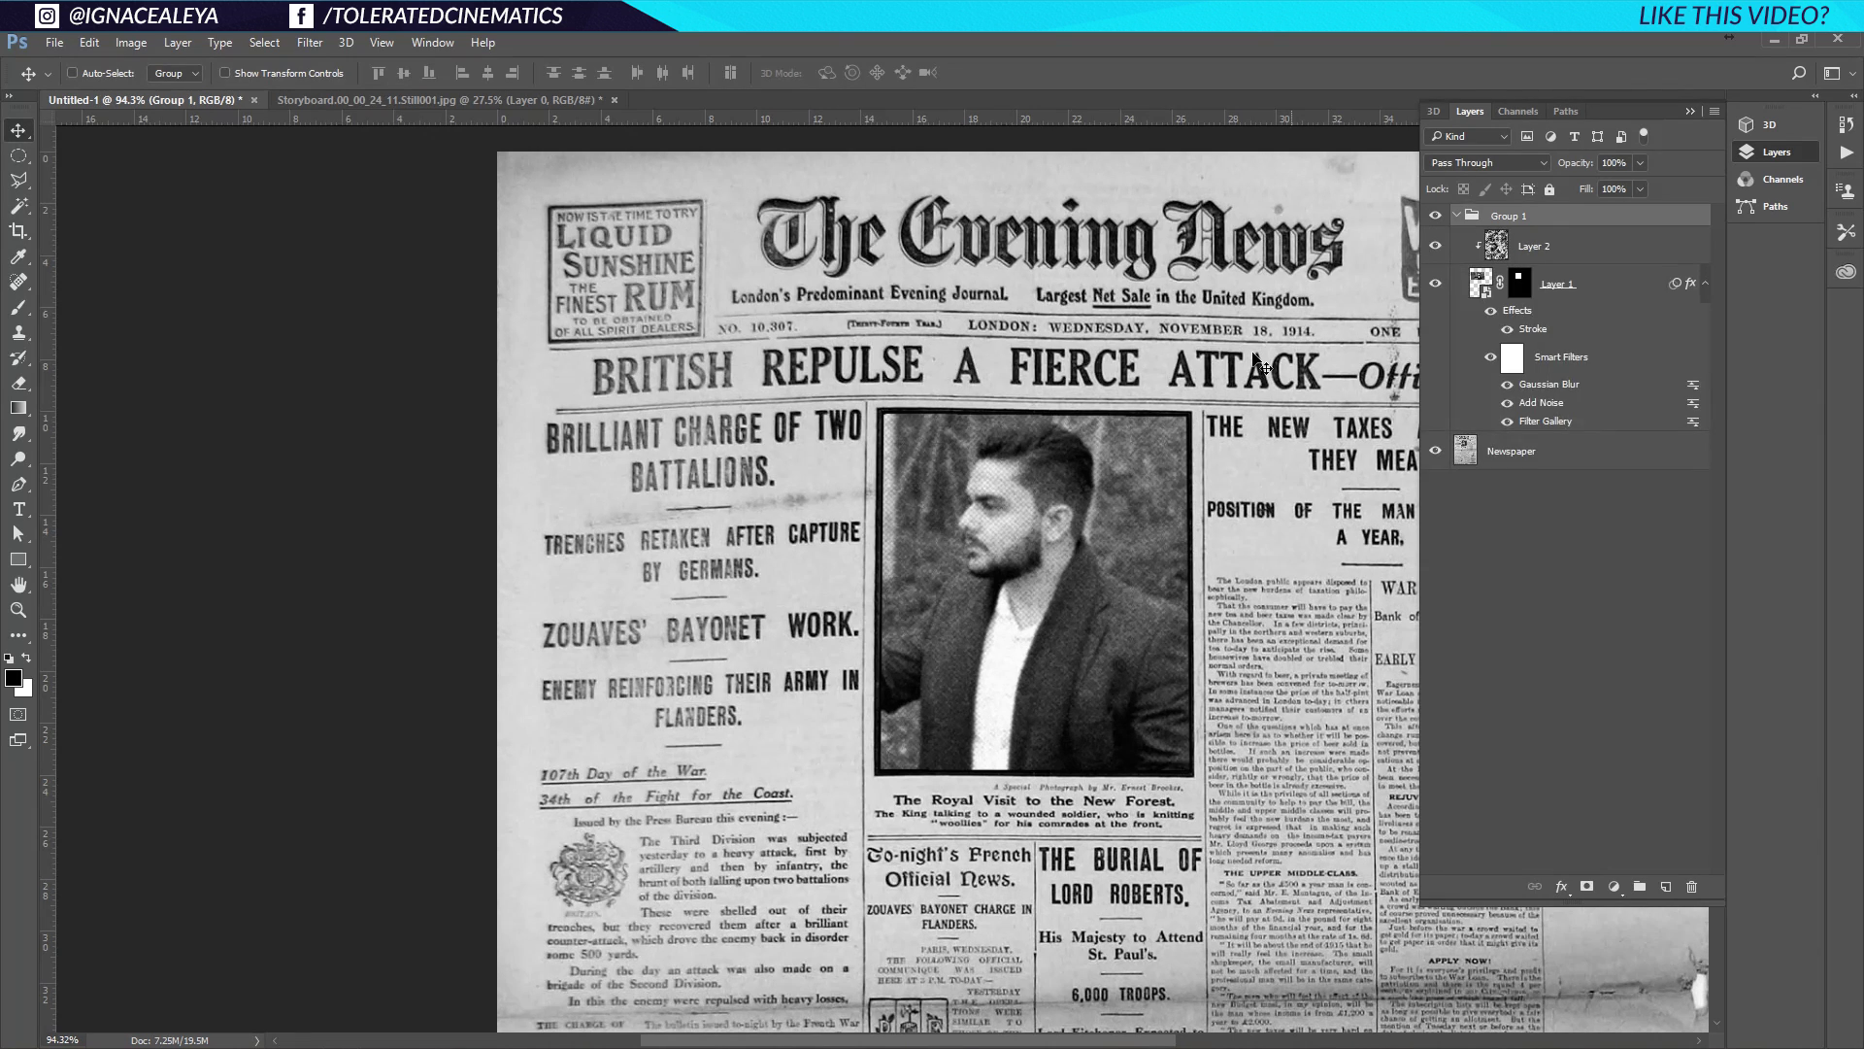
click(1436, 216)
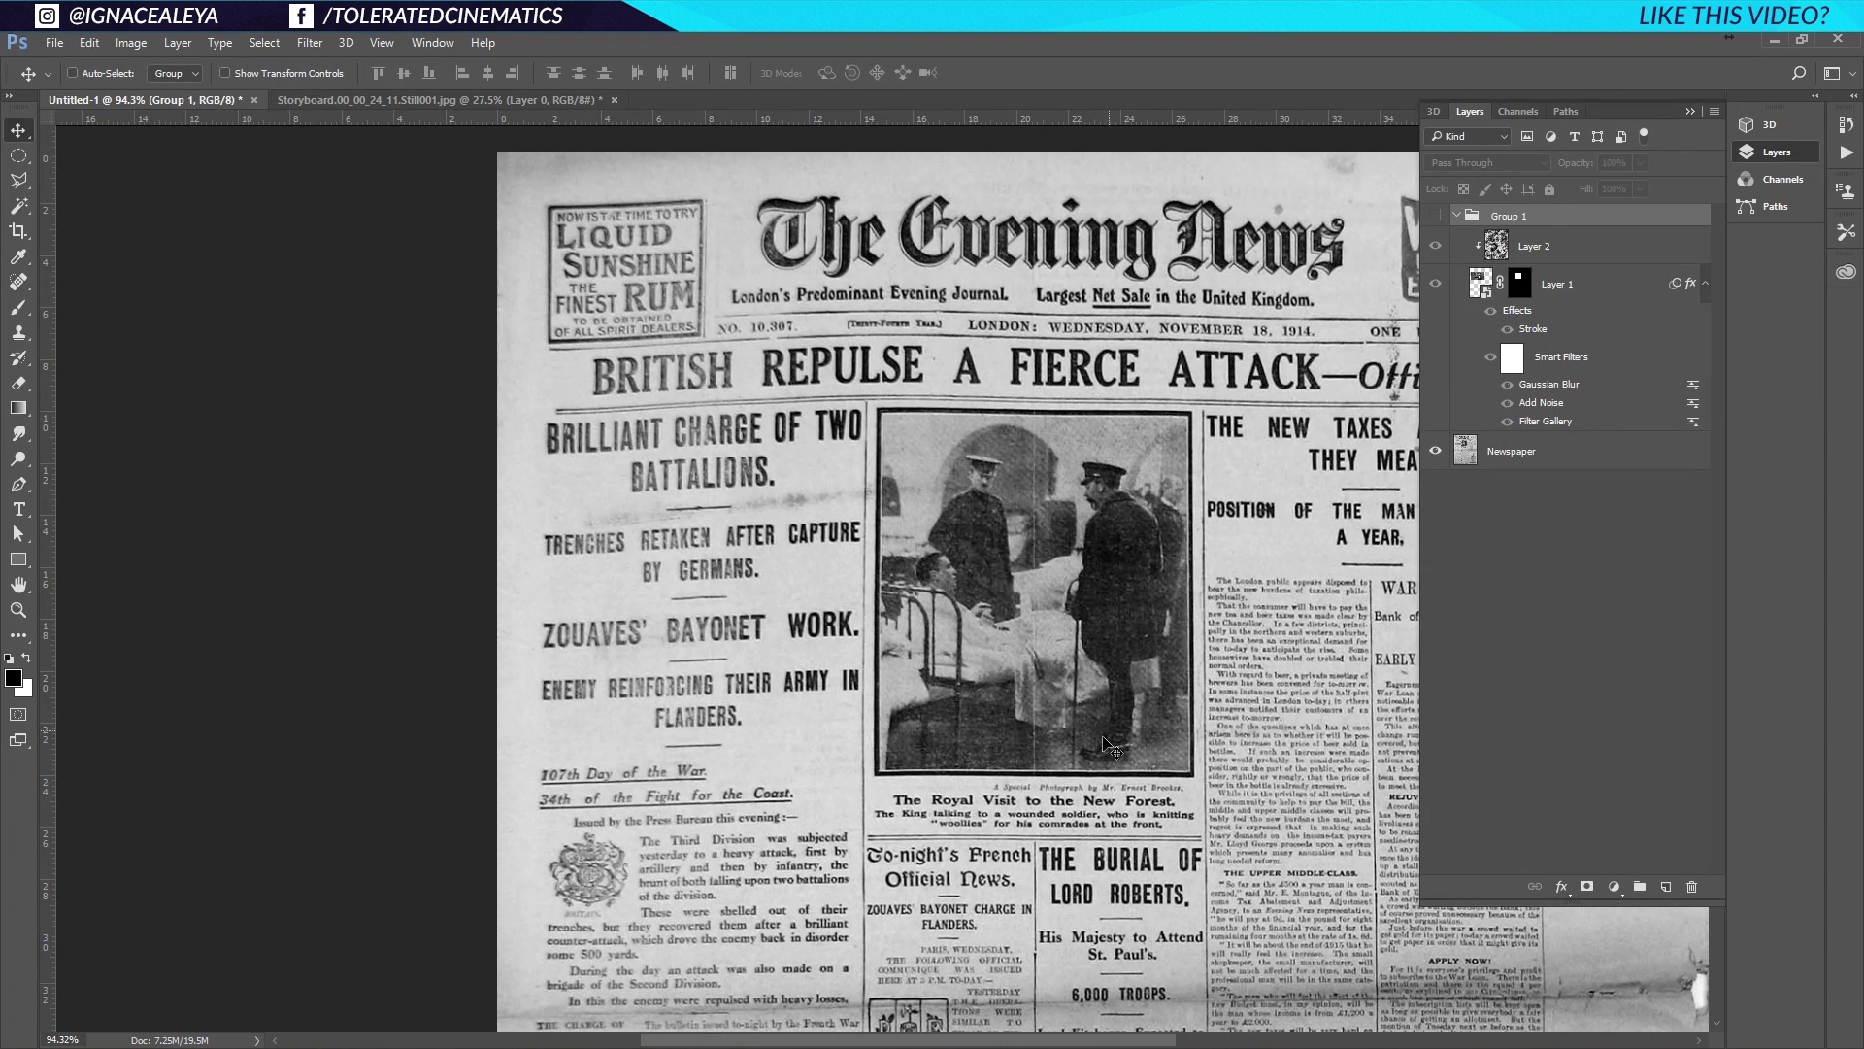
click(1437, 219)
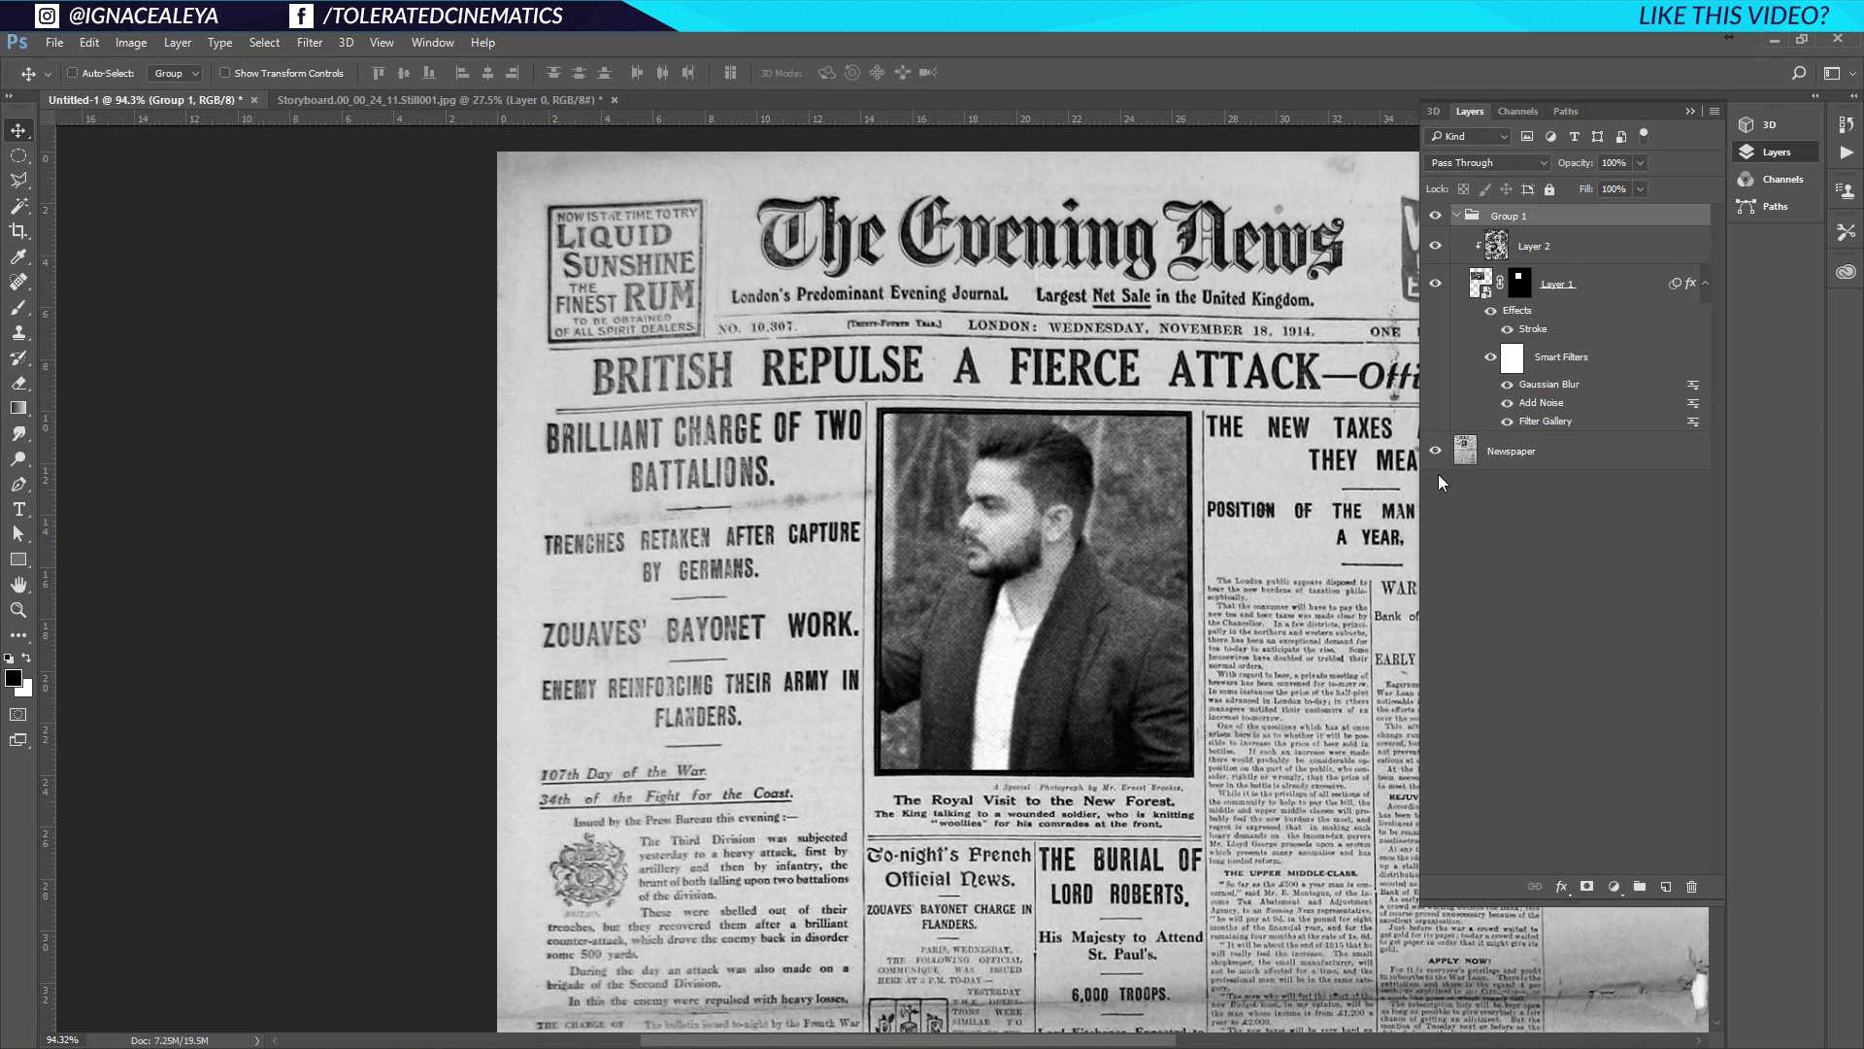
click(1558, 254)
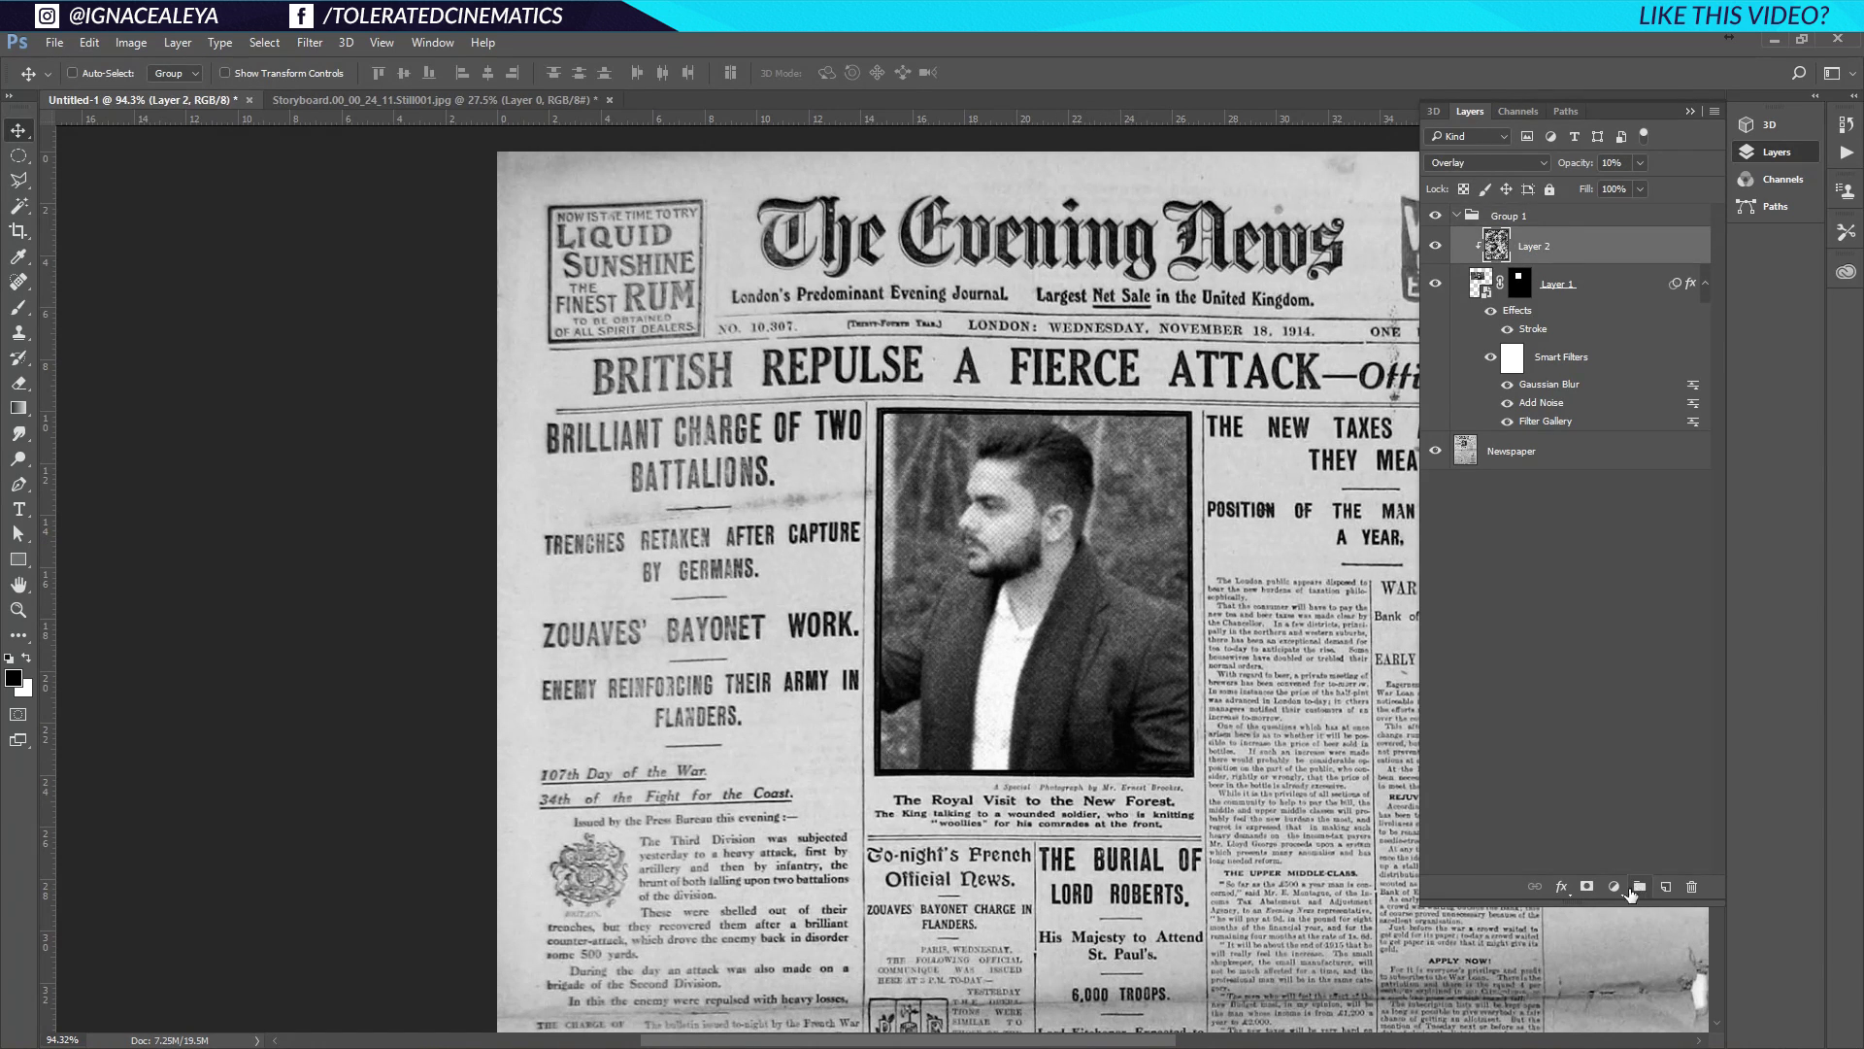
Add an Exposure adjustment layer clipped to Layer 2 with offset +0.01
click(1613, 886)
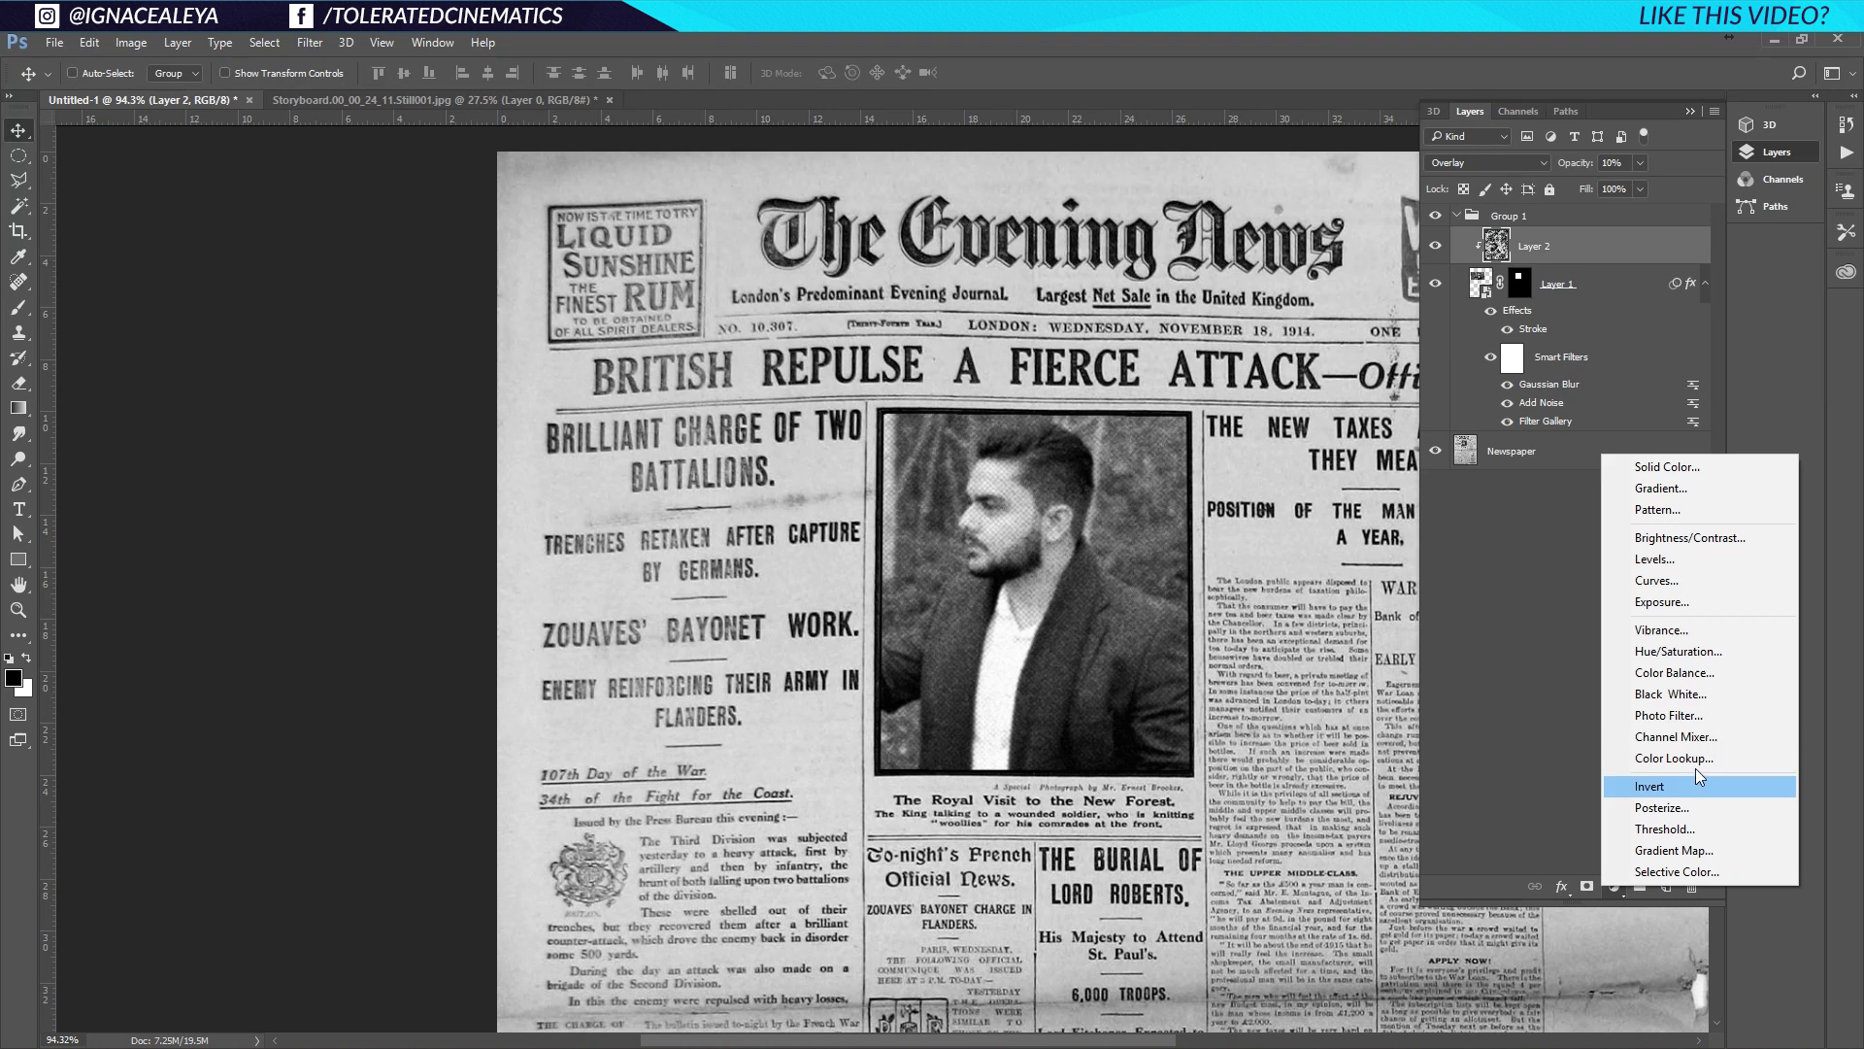
click(1649, 604)
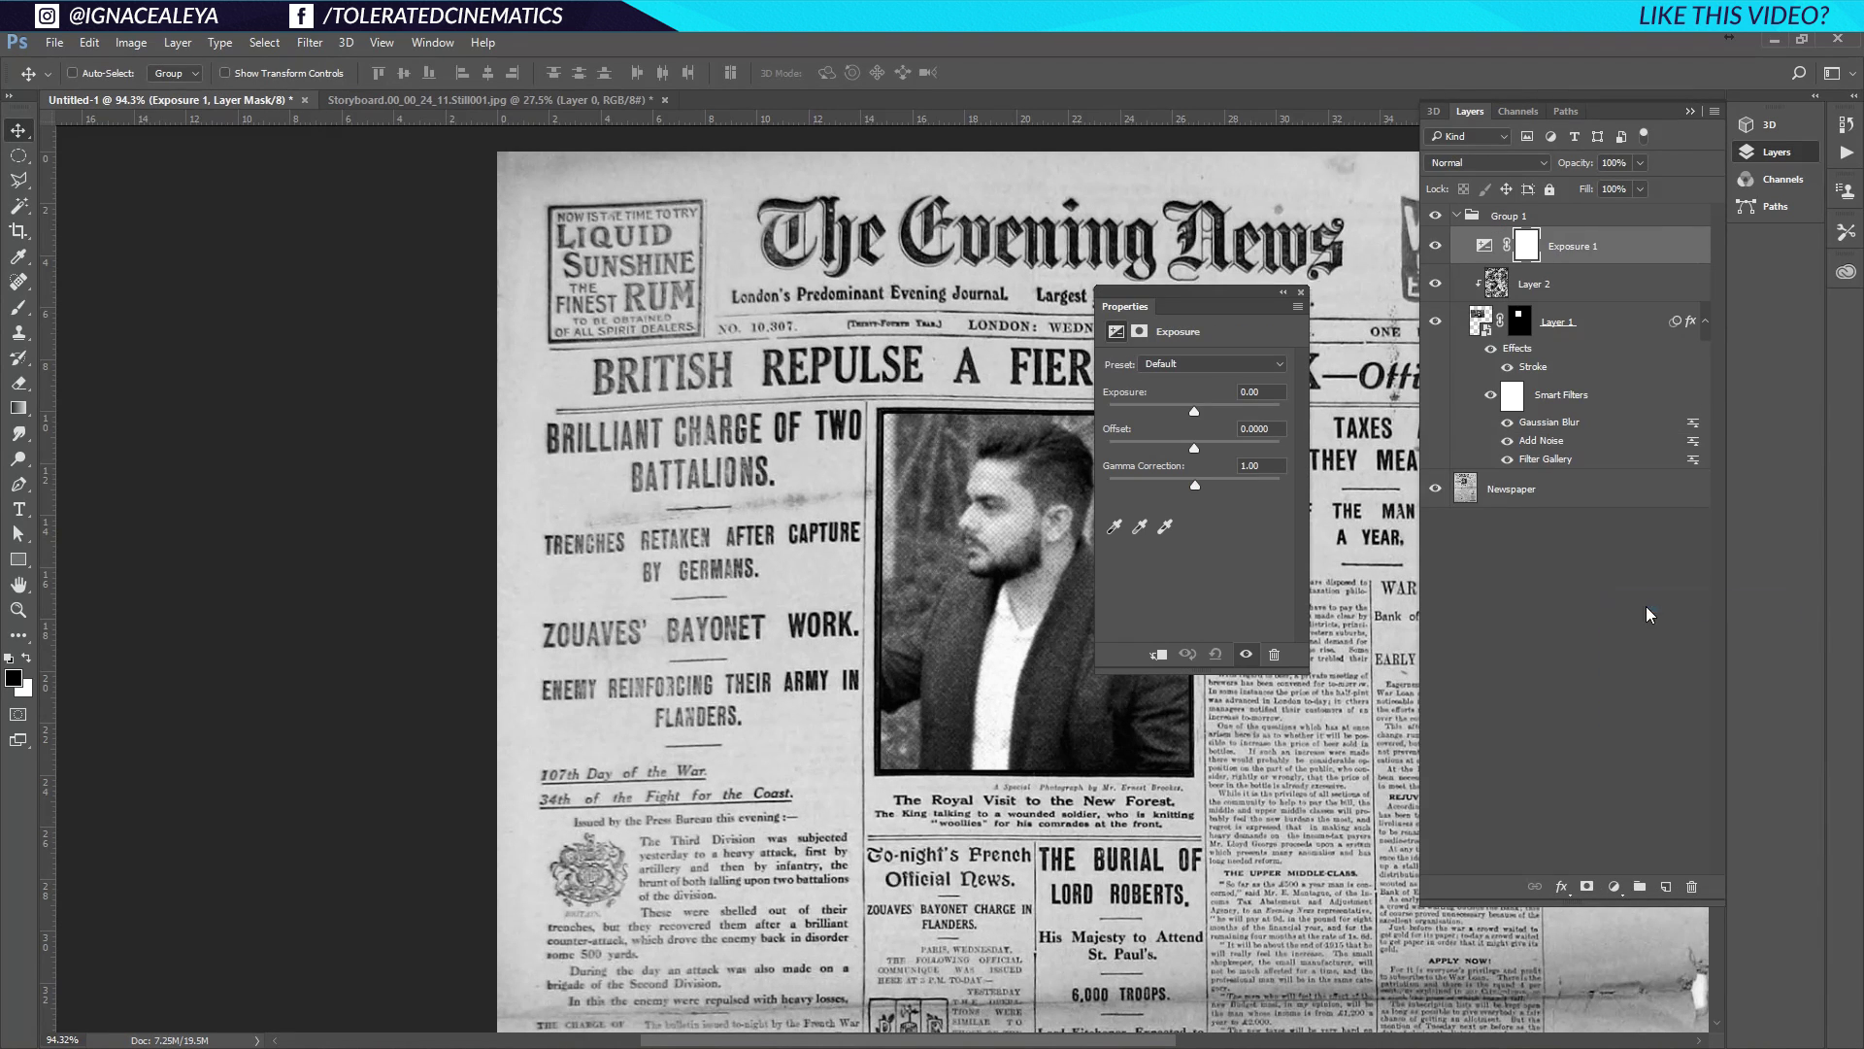
drag(1210, 446, 1198, 443)
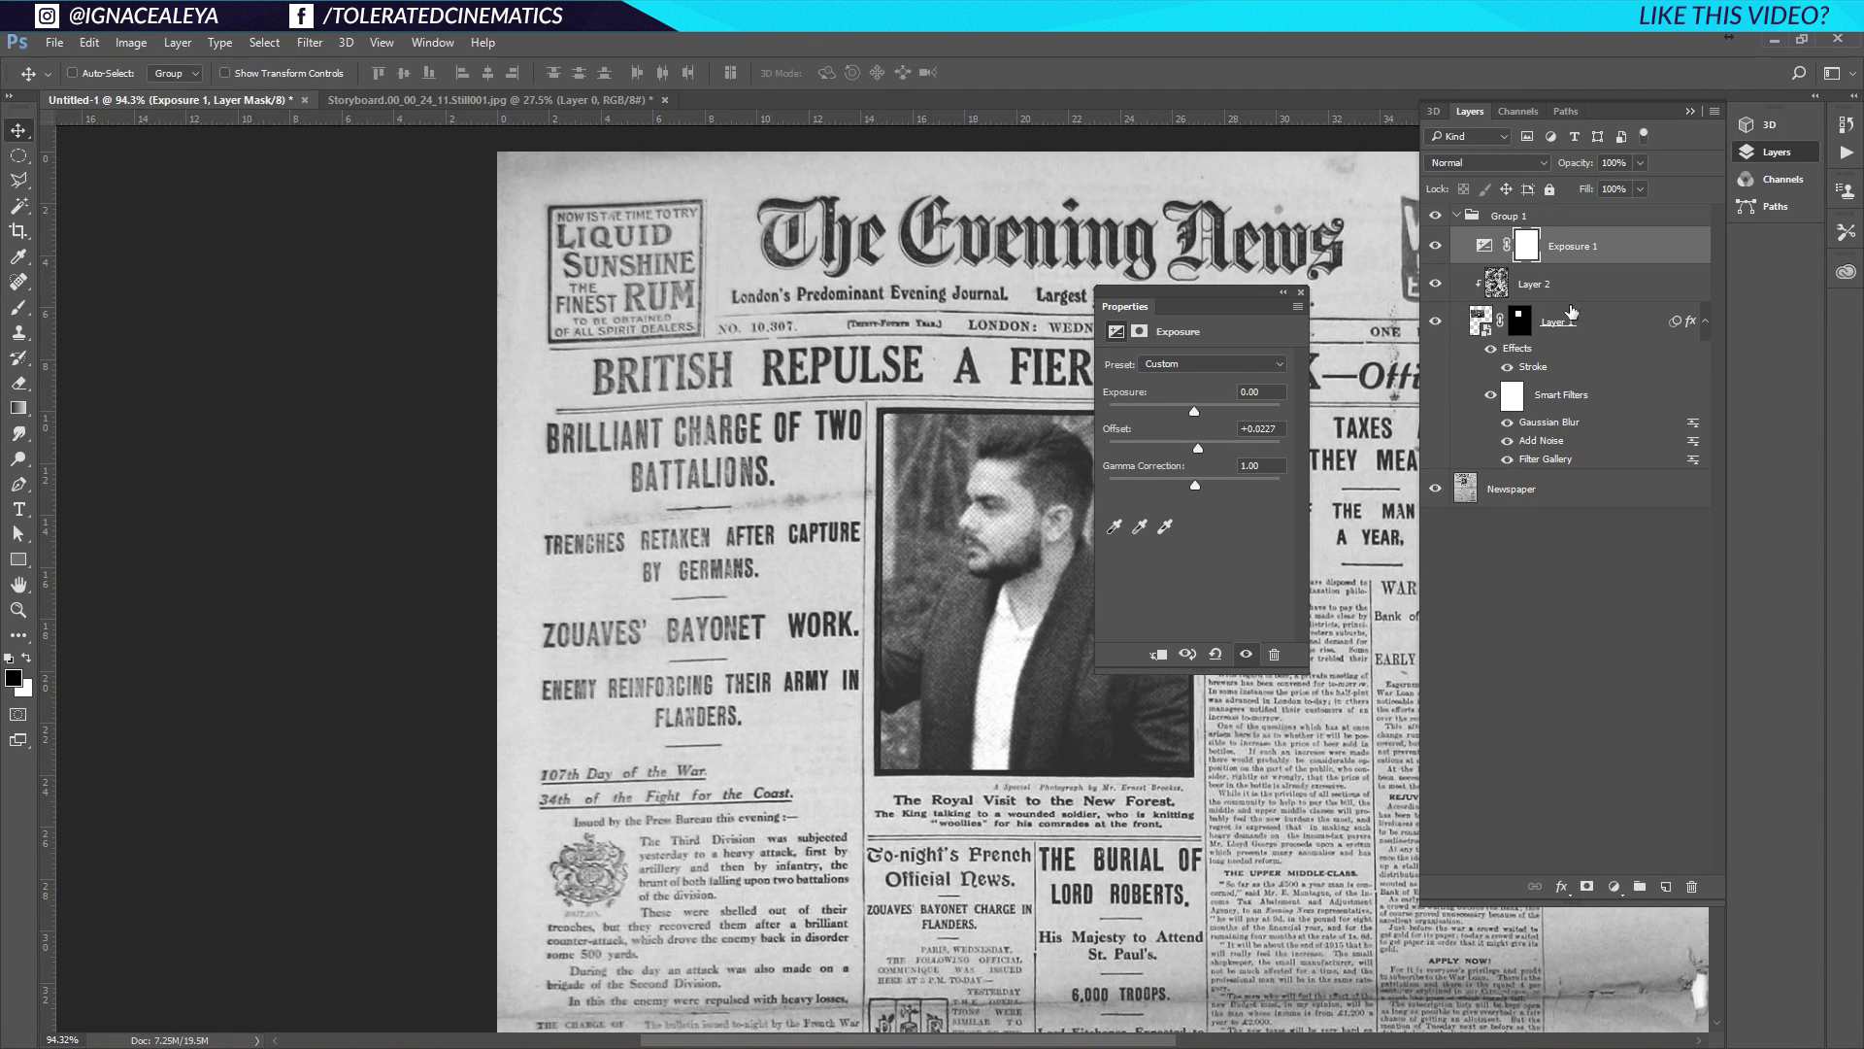
alt+click(1578, 264)
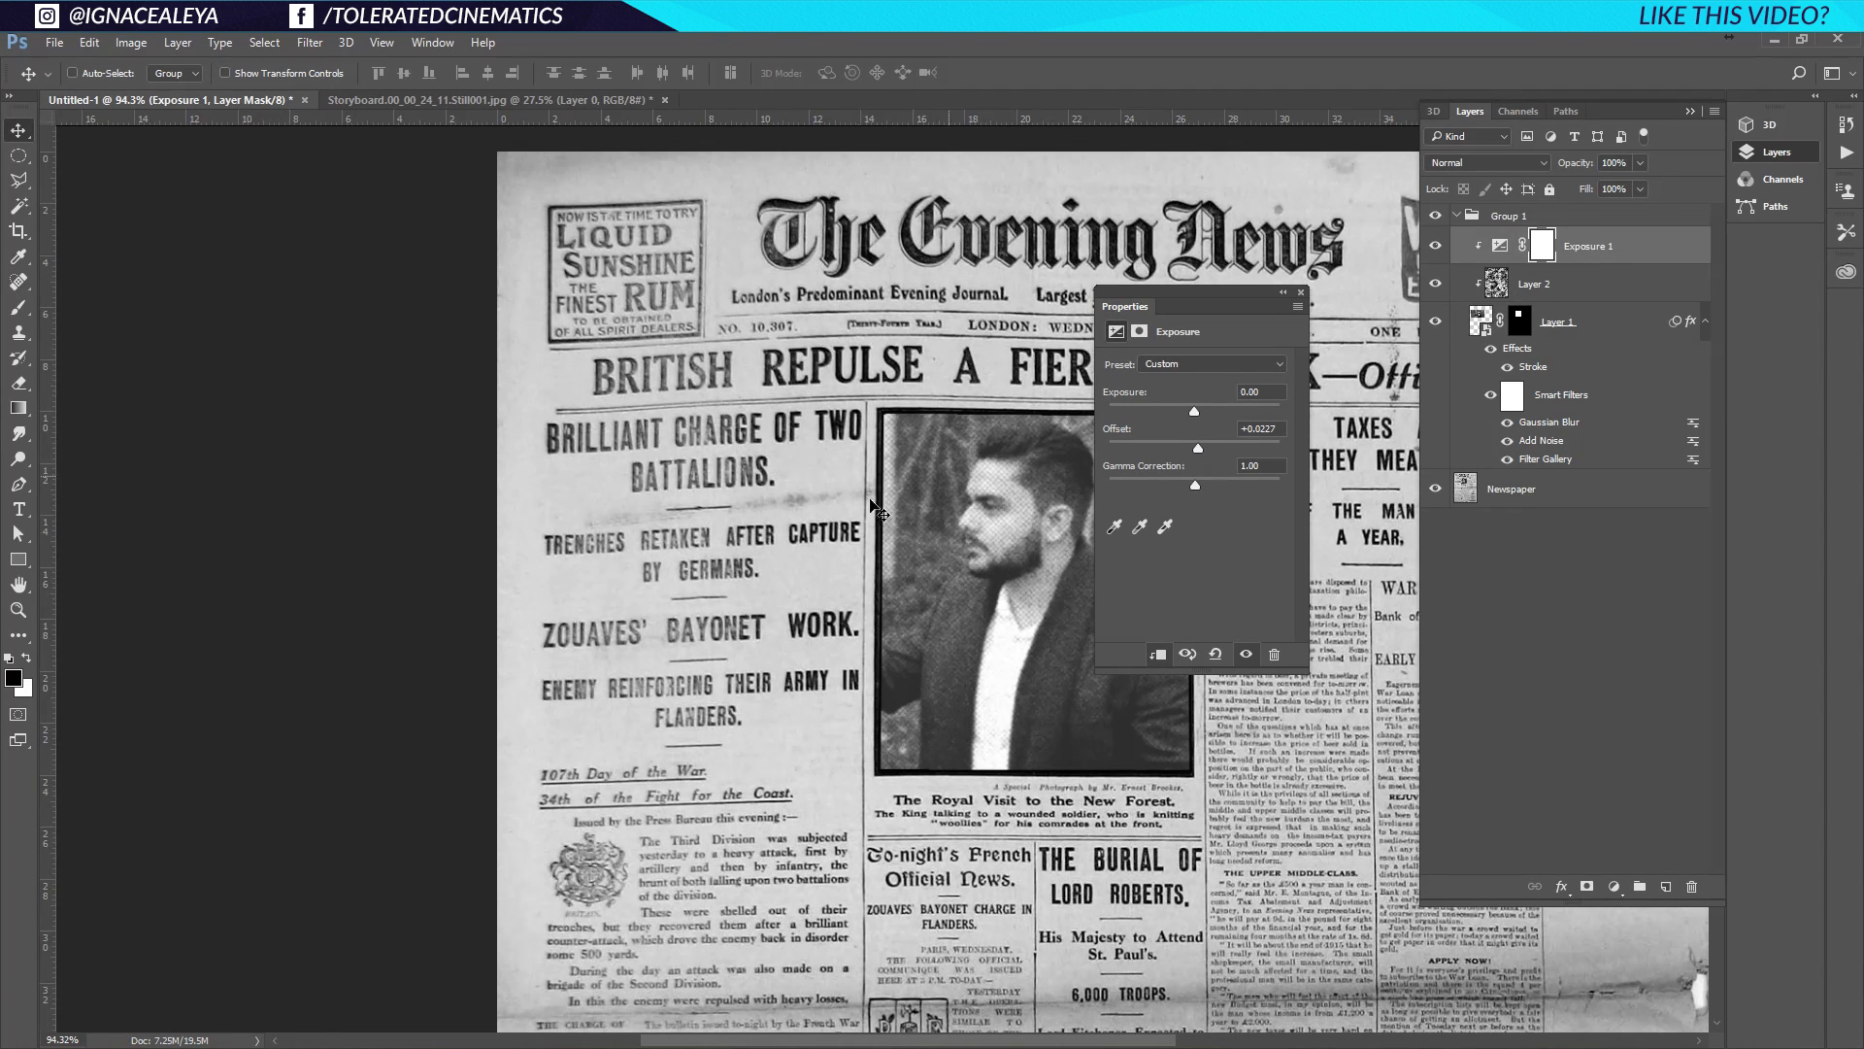
drag(1261, 432, 1278, 432)
text(1)
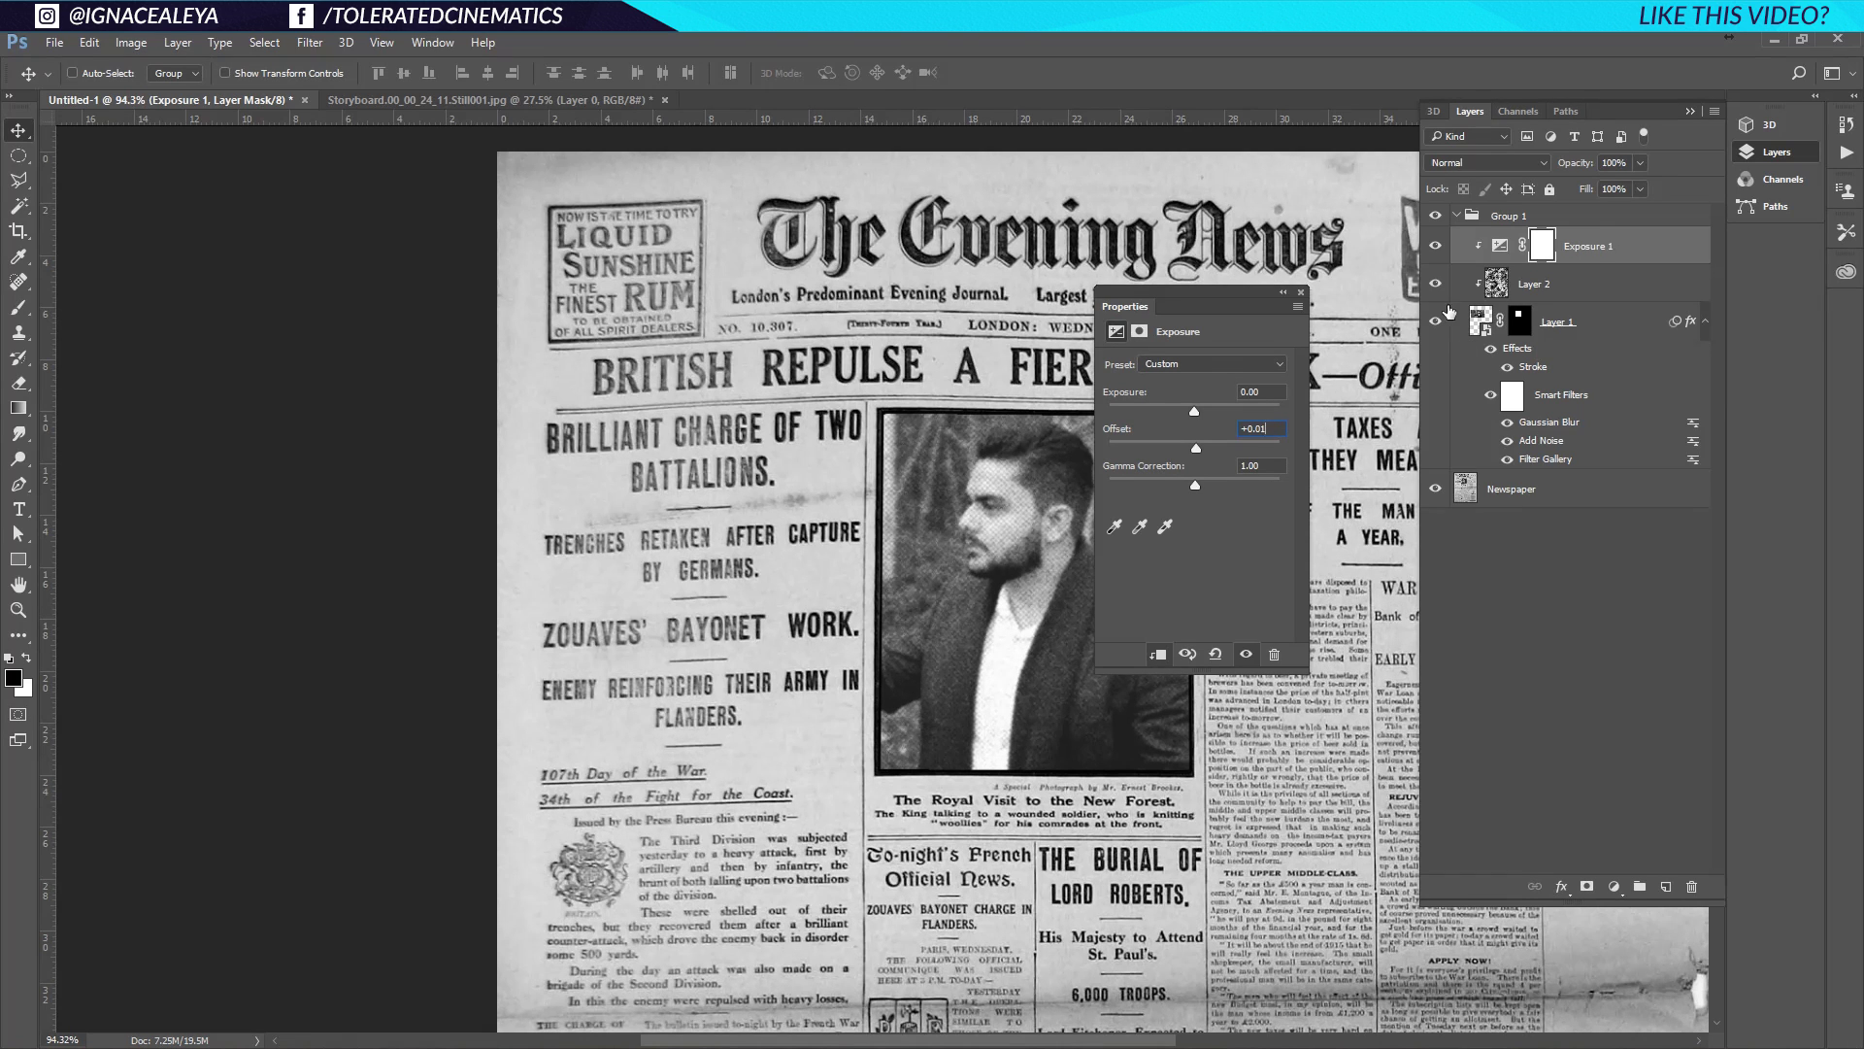
click(1443, 247)
click(1443, 247)
click(1442, 247)
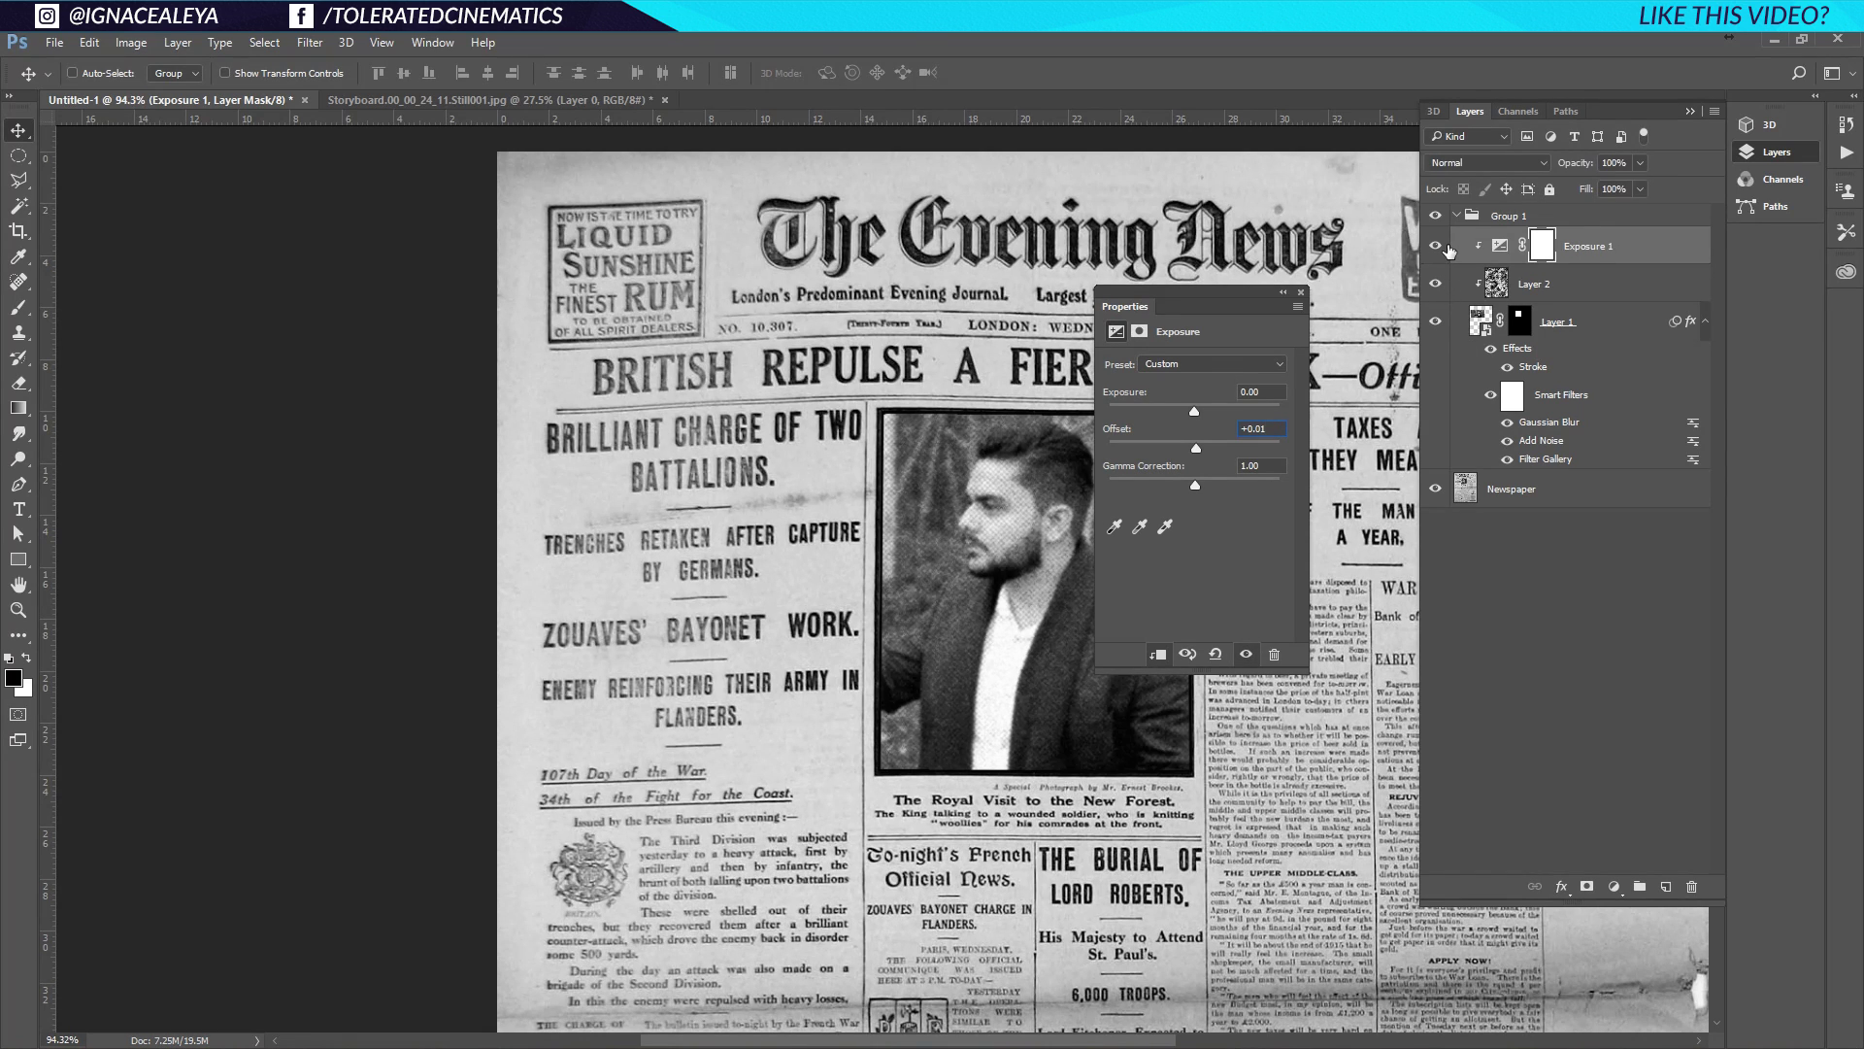
Set exposure to -0.53 and gamma to 0.82, comparing the darkened inset with the original
drag(1192, 488, 1207, 492)
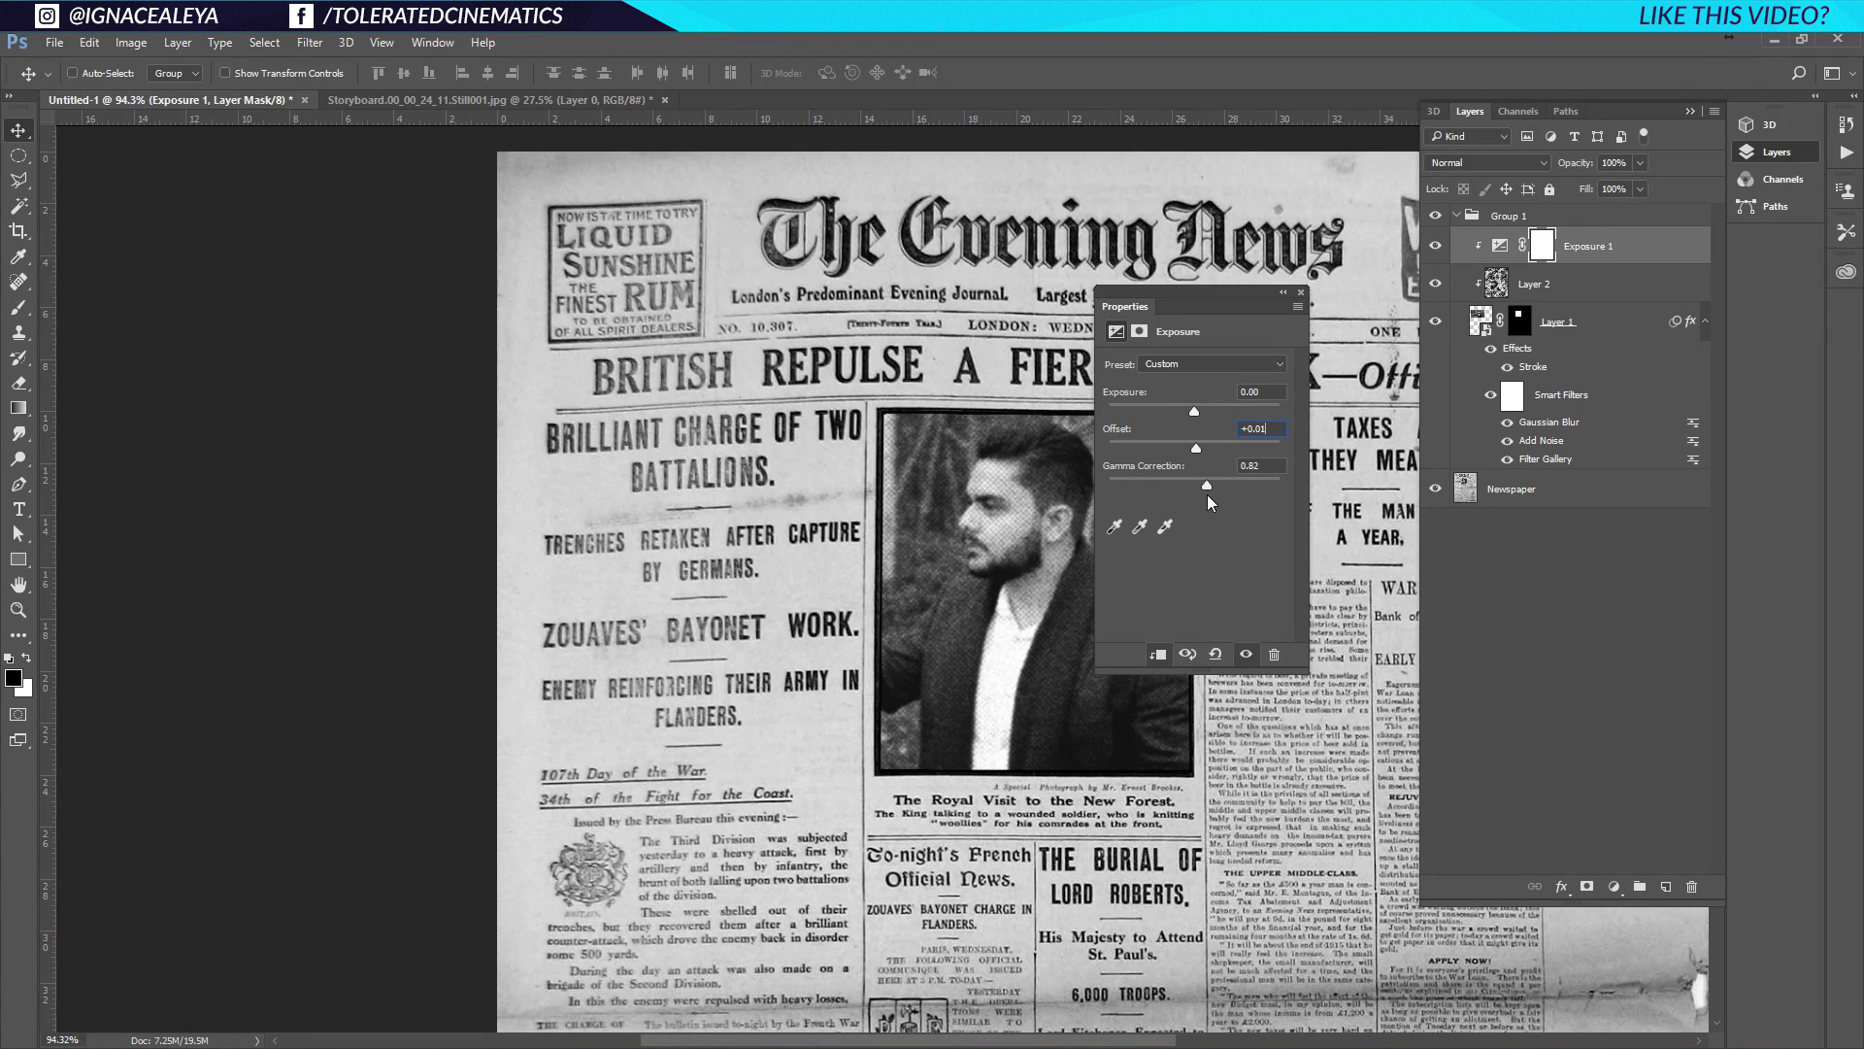
drag(1195, 412, 1187, 414)
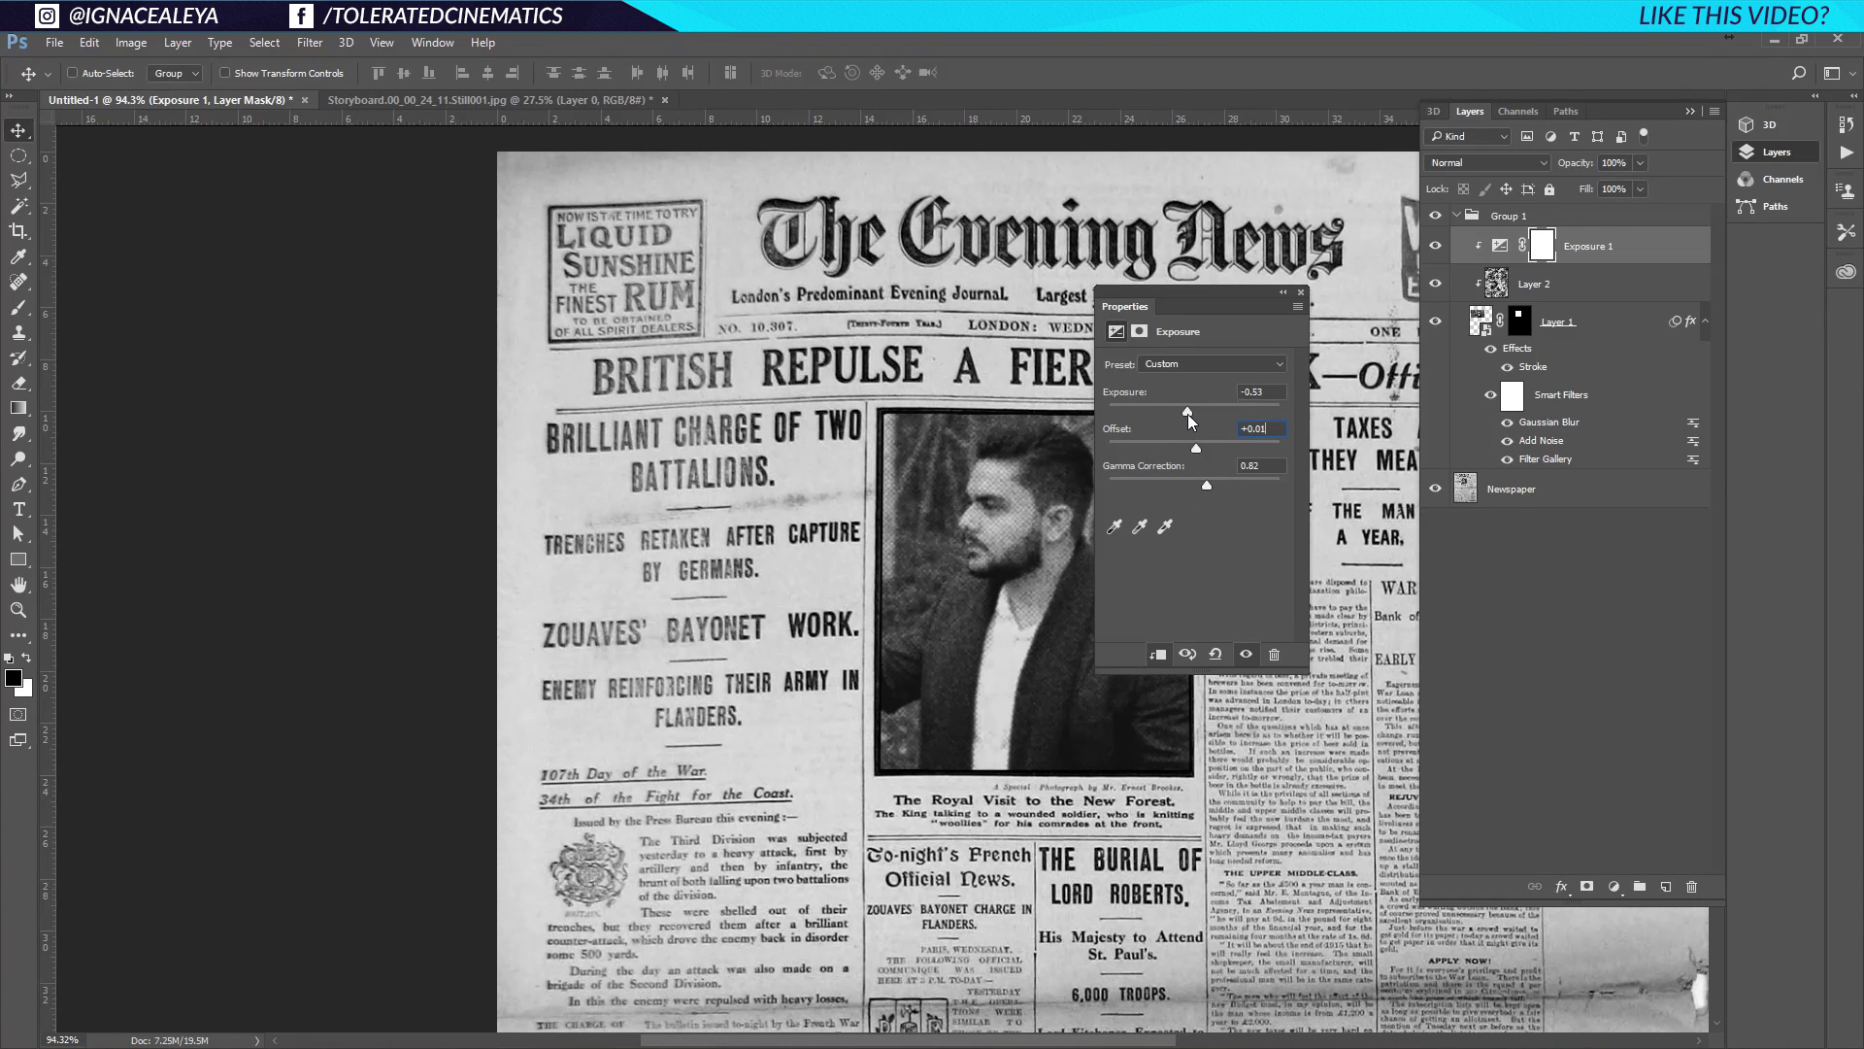
click(1434, 247)
click(1434, 246)
click(1302, 293)
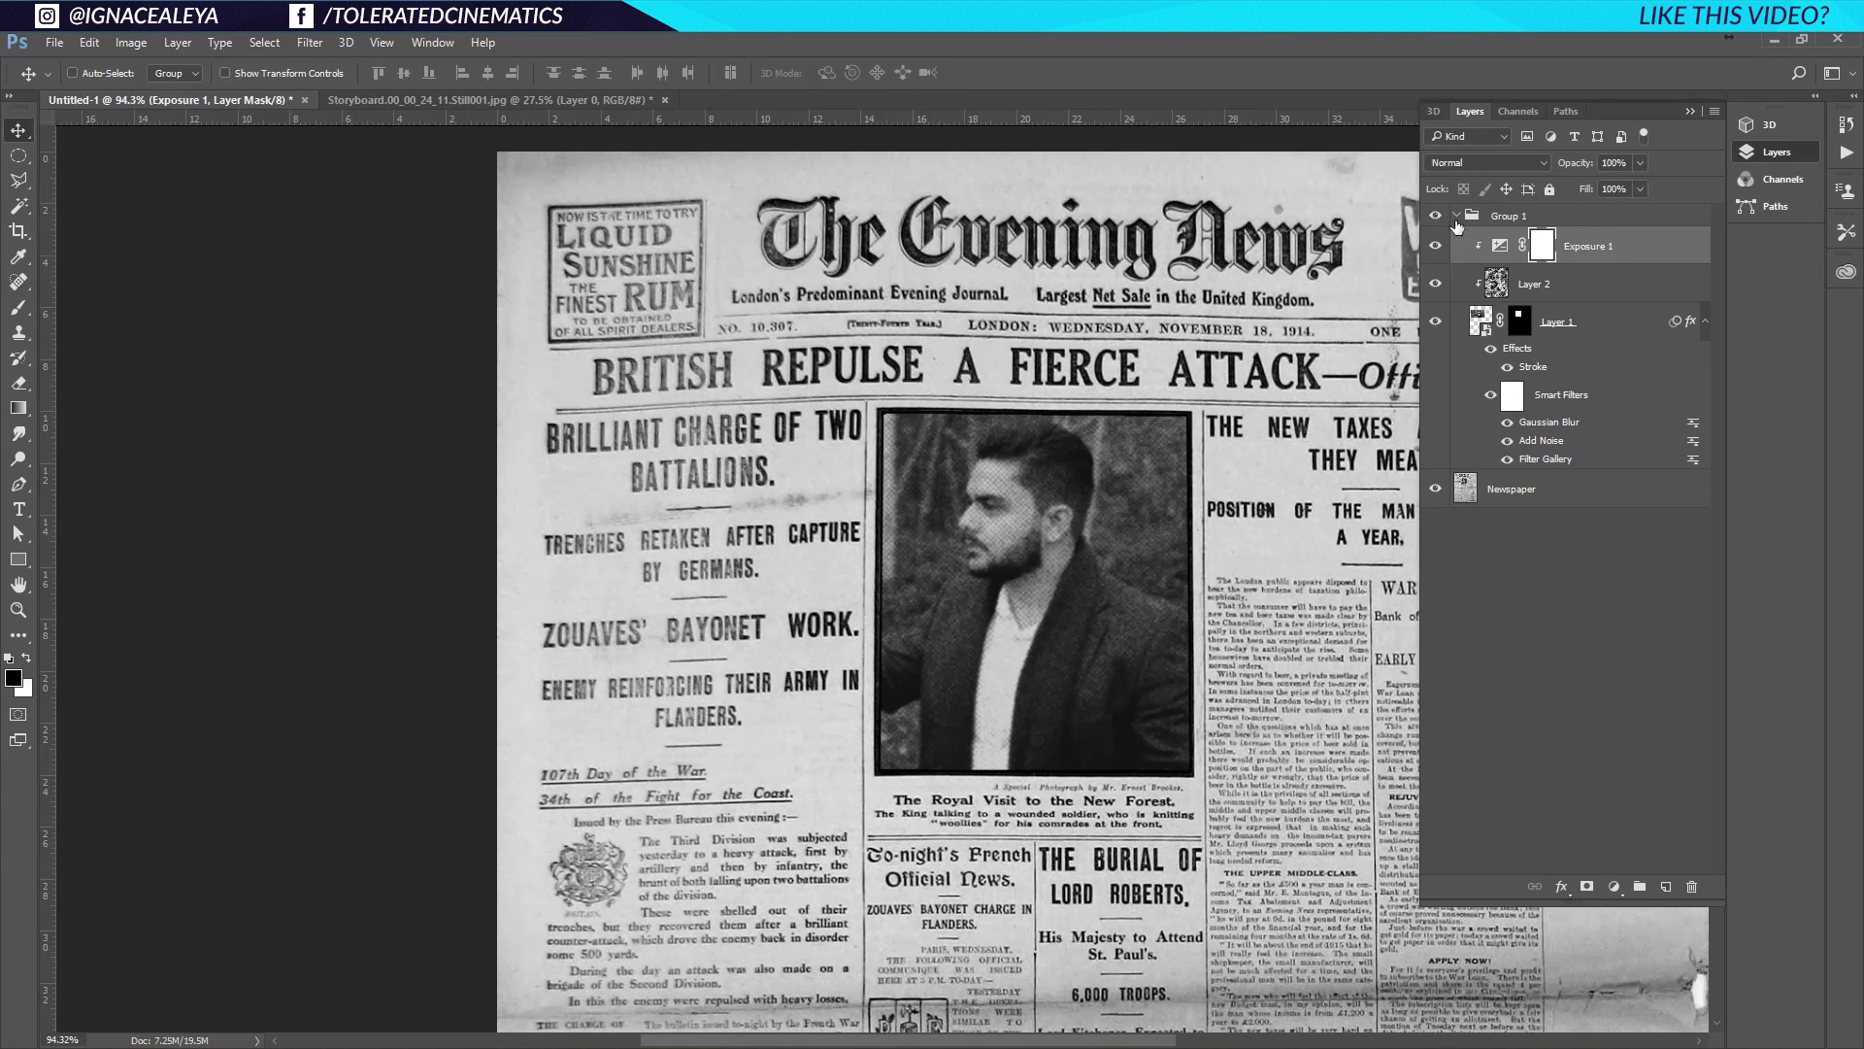
click(1441, 218)
Open the portrait smart object and place the woman's photo over the man's
click(1443, 220)
click(1443, 219)
double_click(1477, 316)
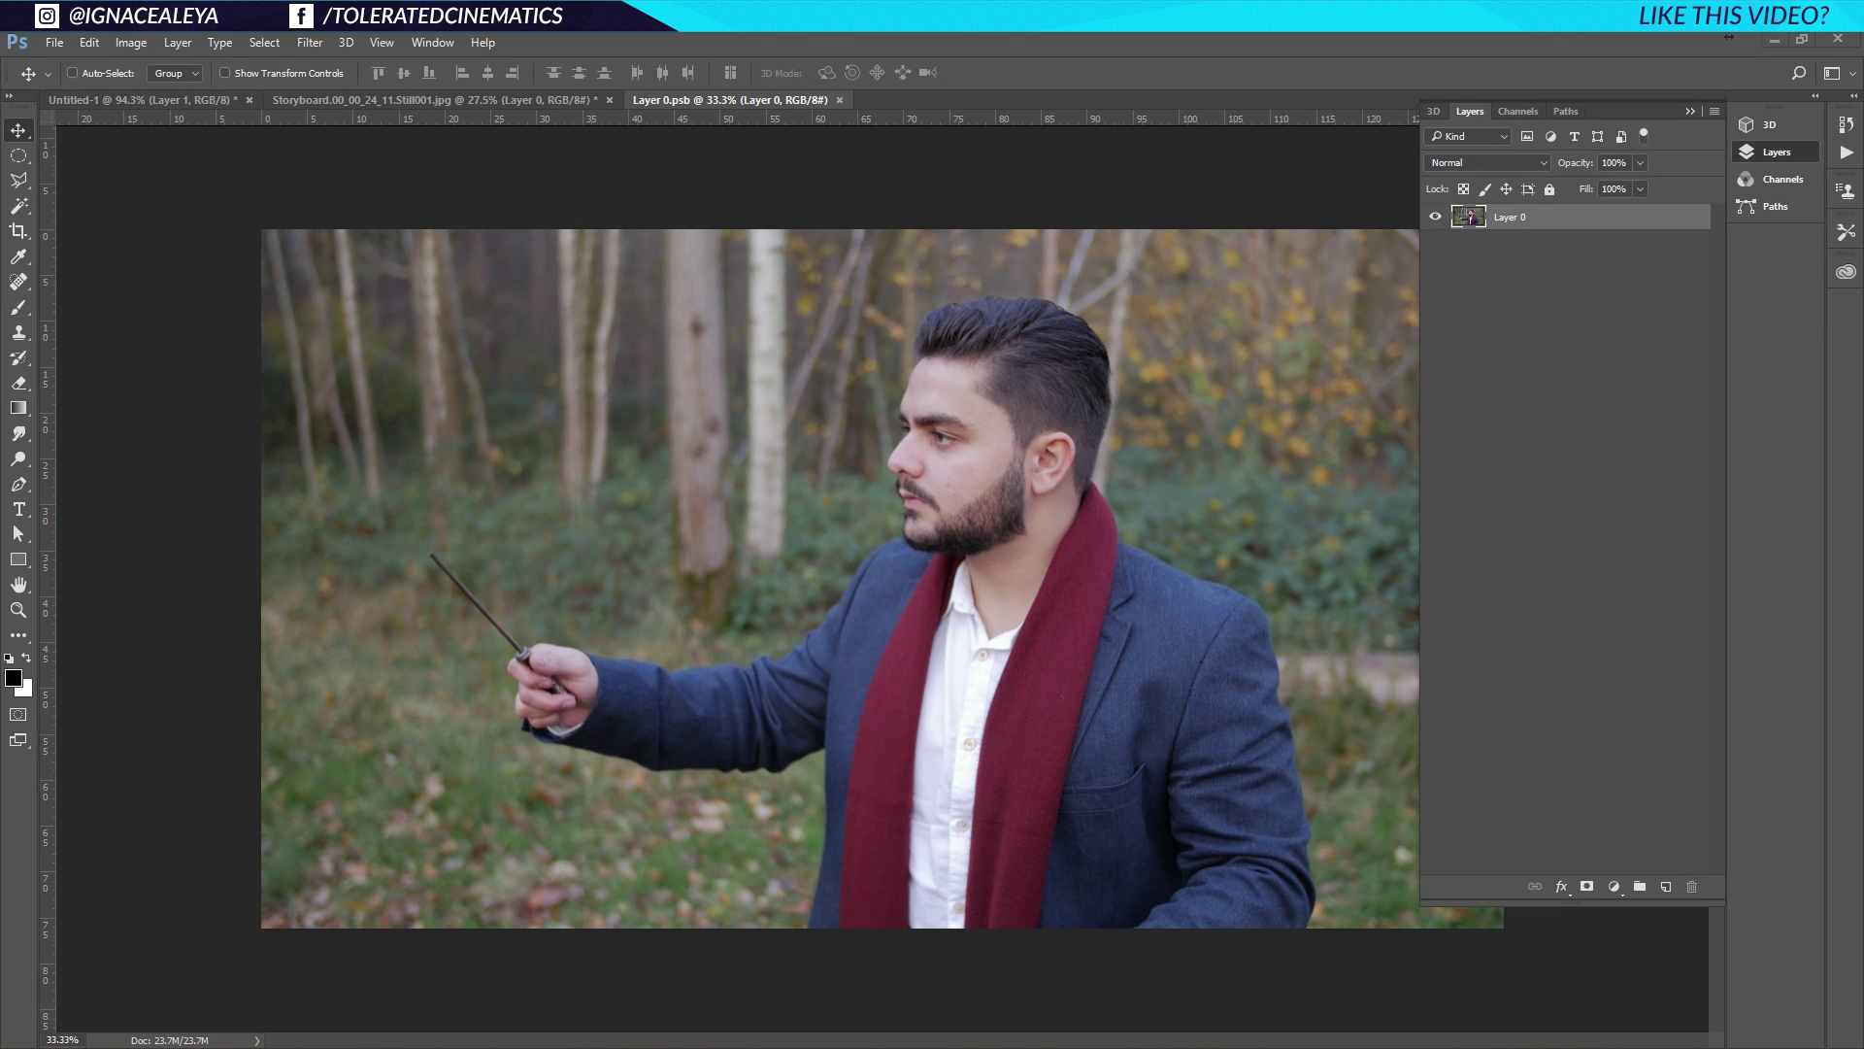
drag(1127, 493, 1080, 498)
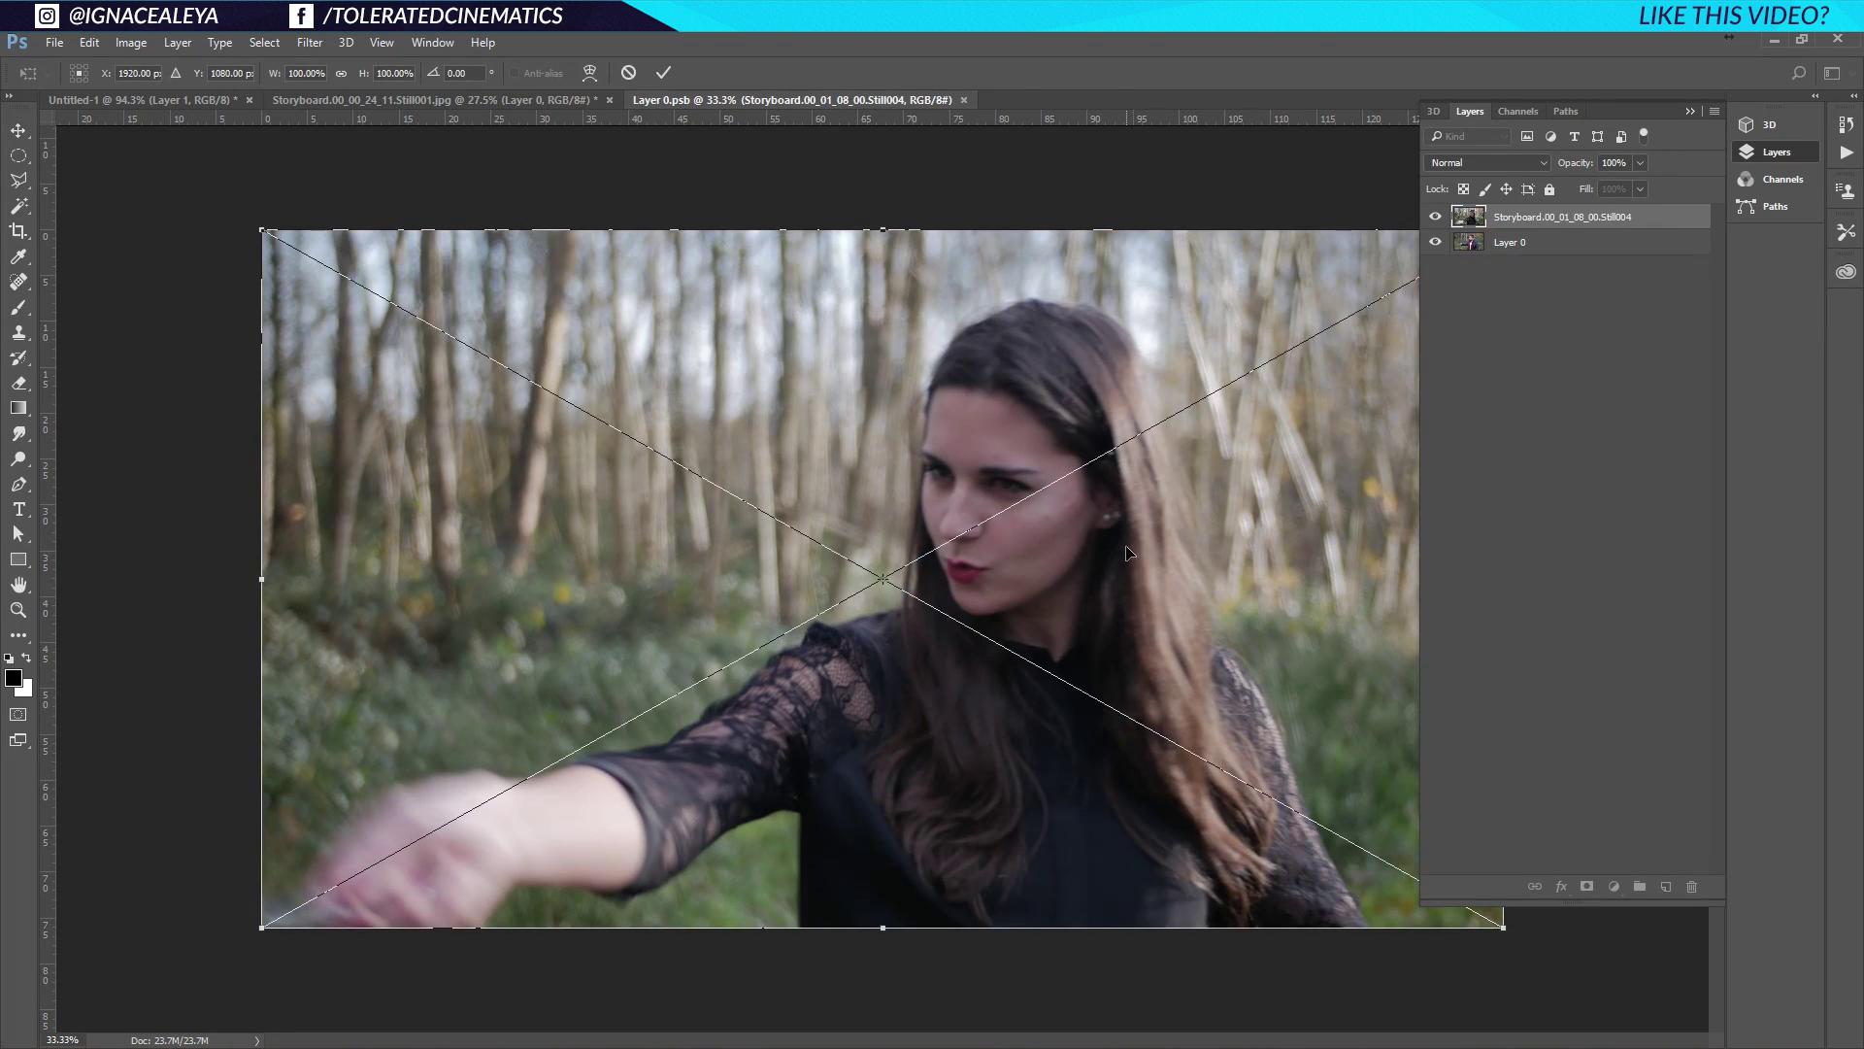
key(Return)
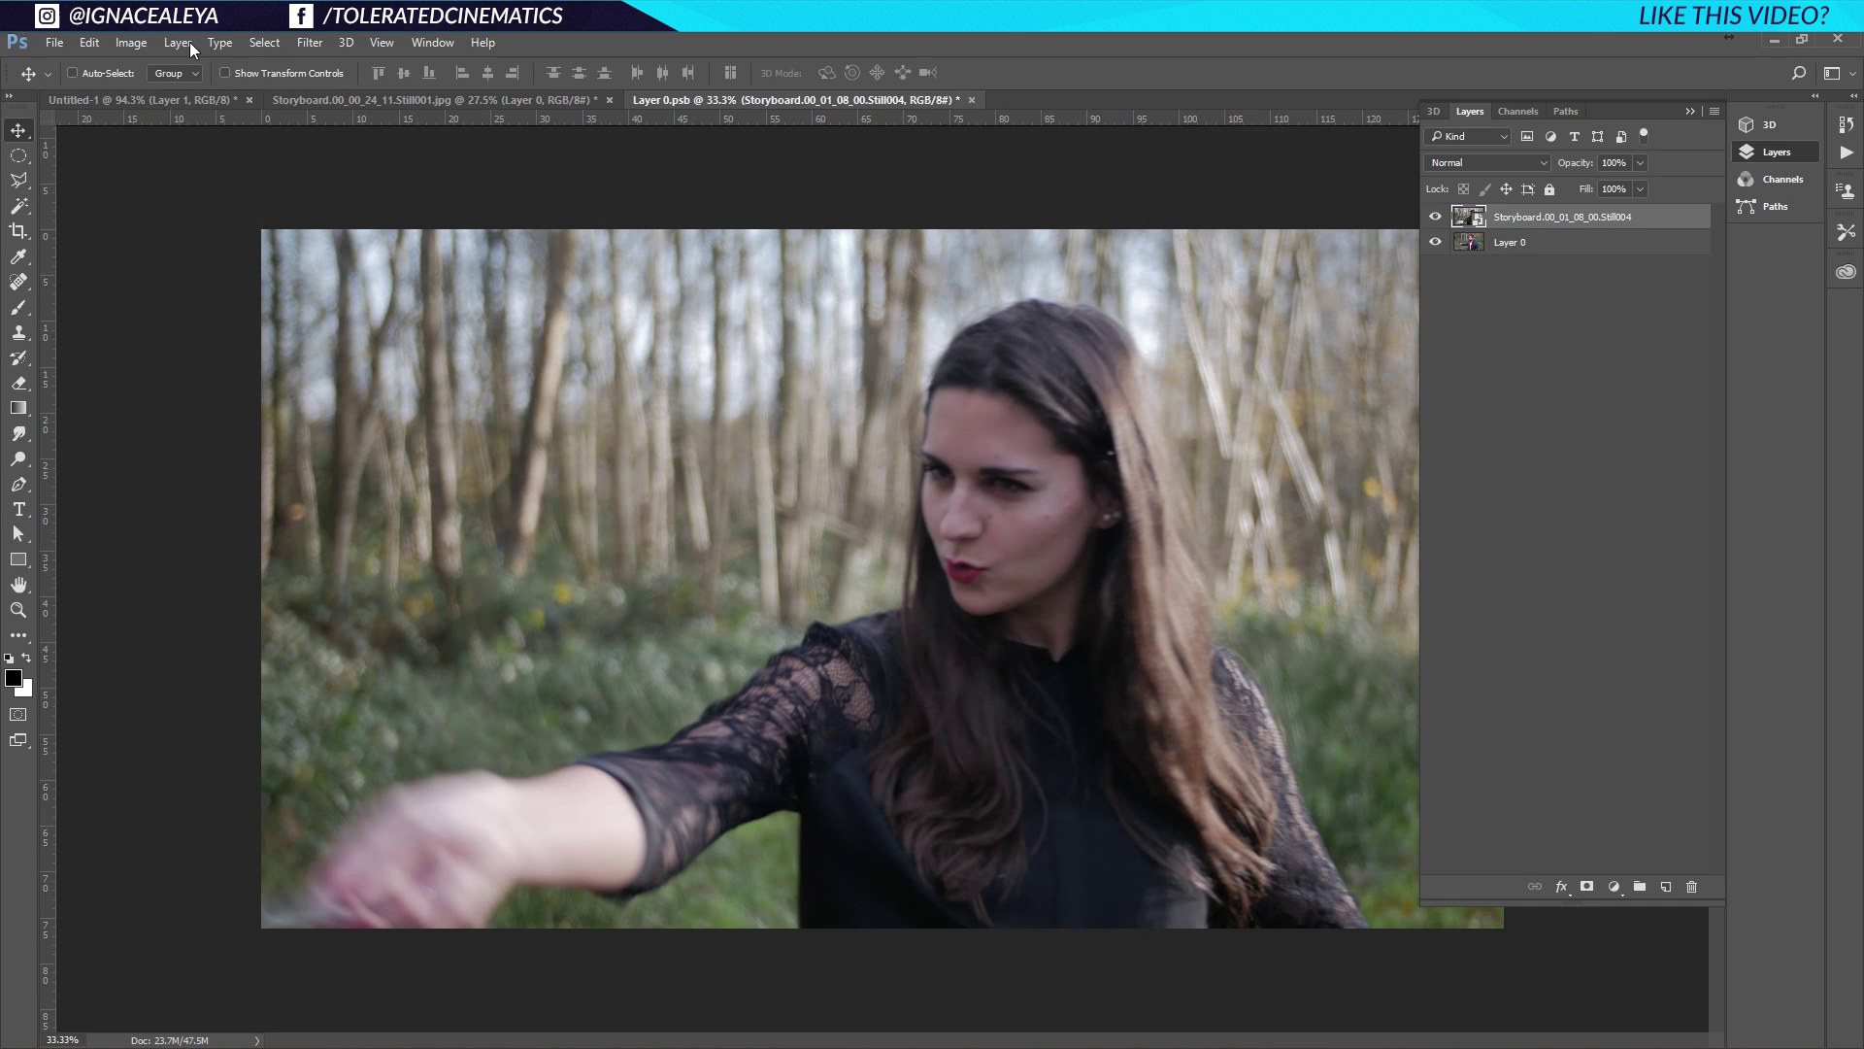
Save the Layer 0.psb smart object and return to the newspaper composite
click(54, 42)
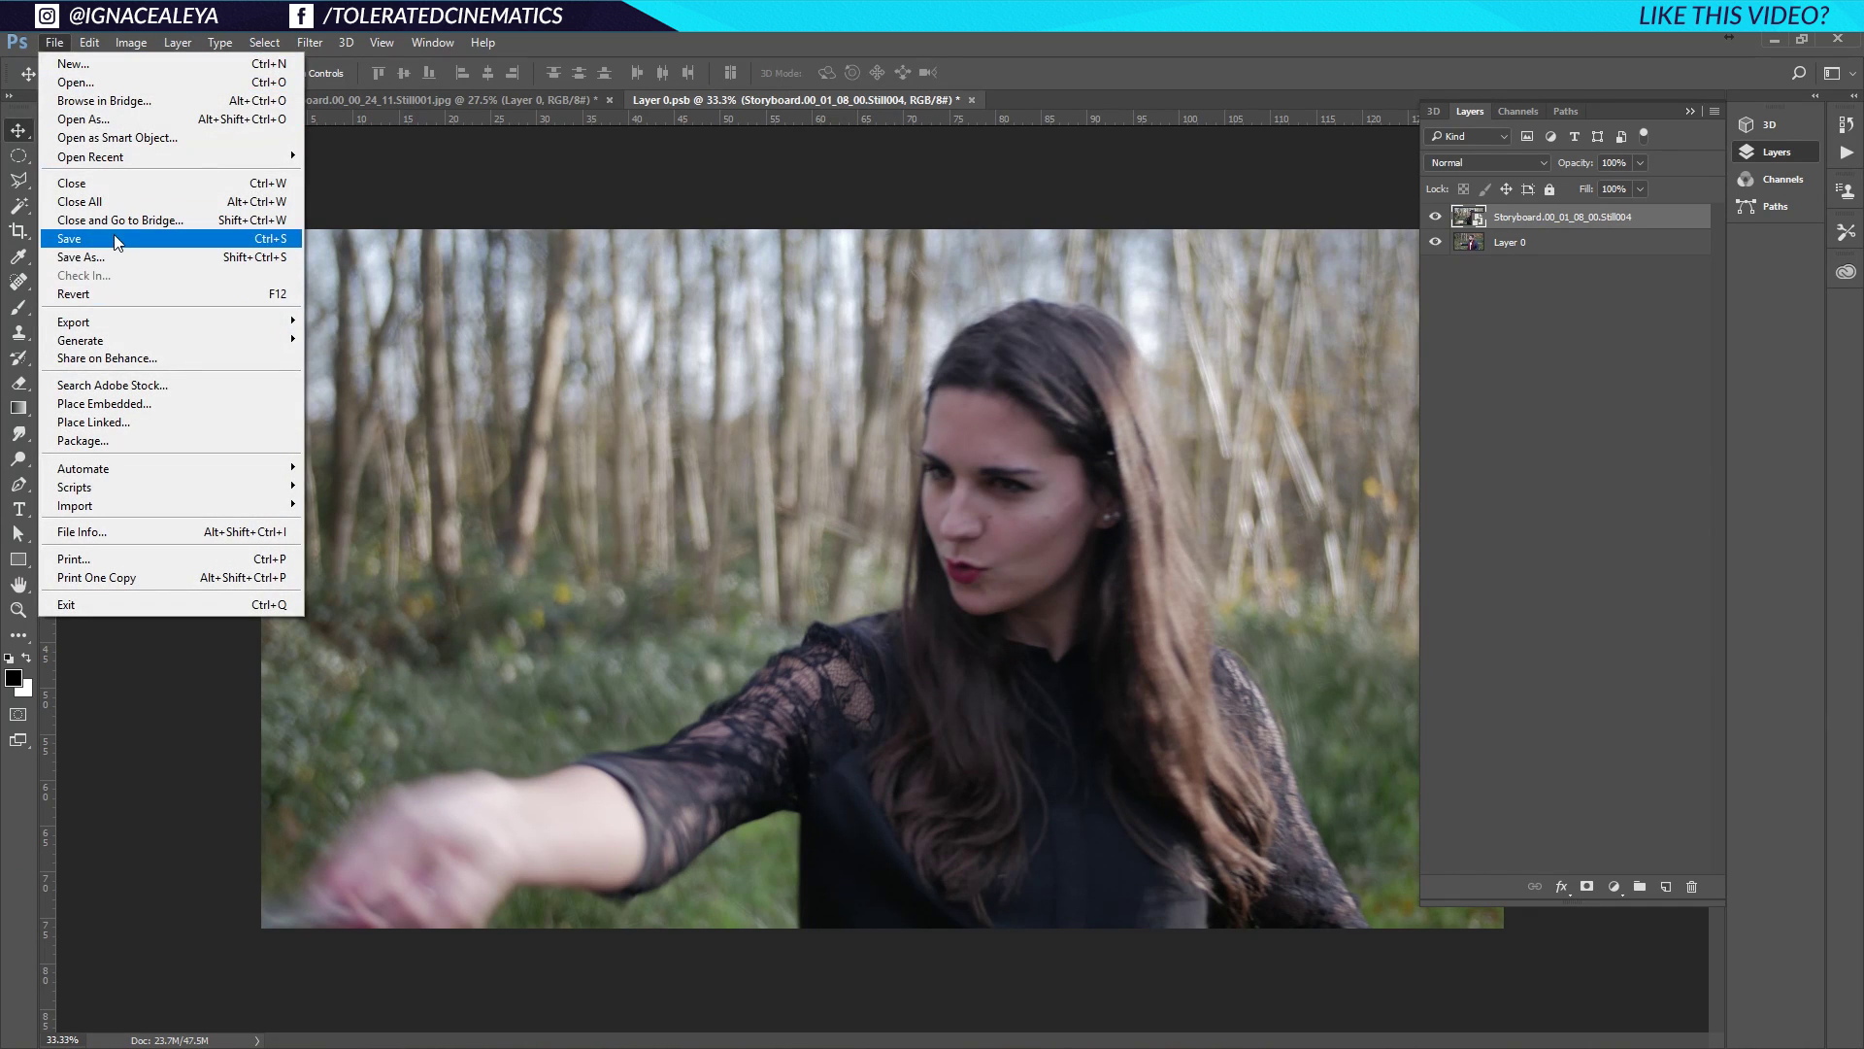
click(114, 240)
click(476, 102)
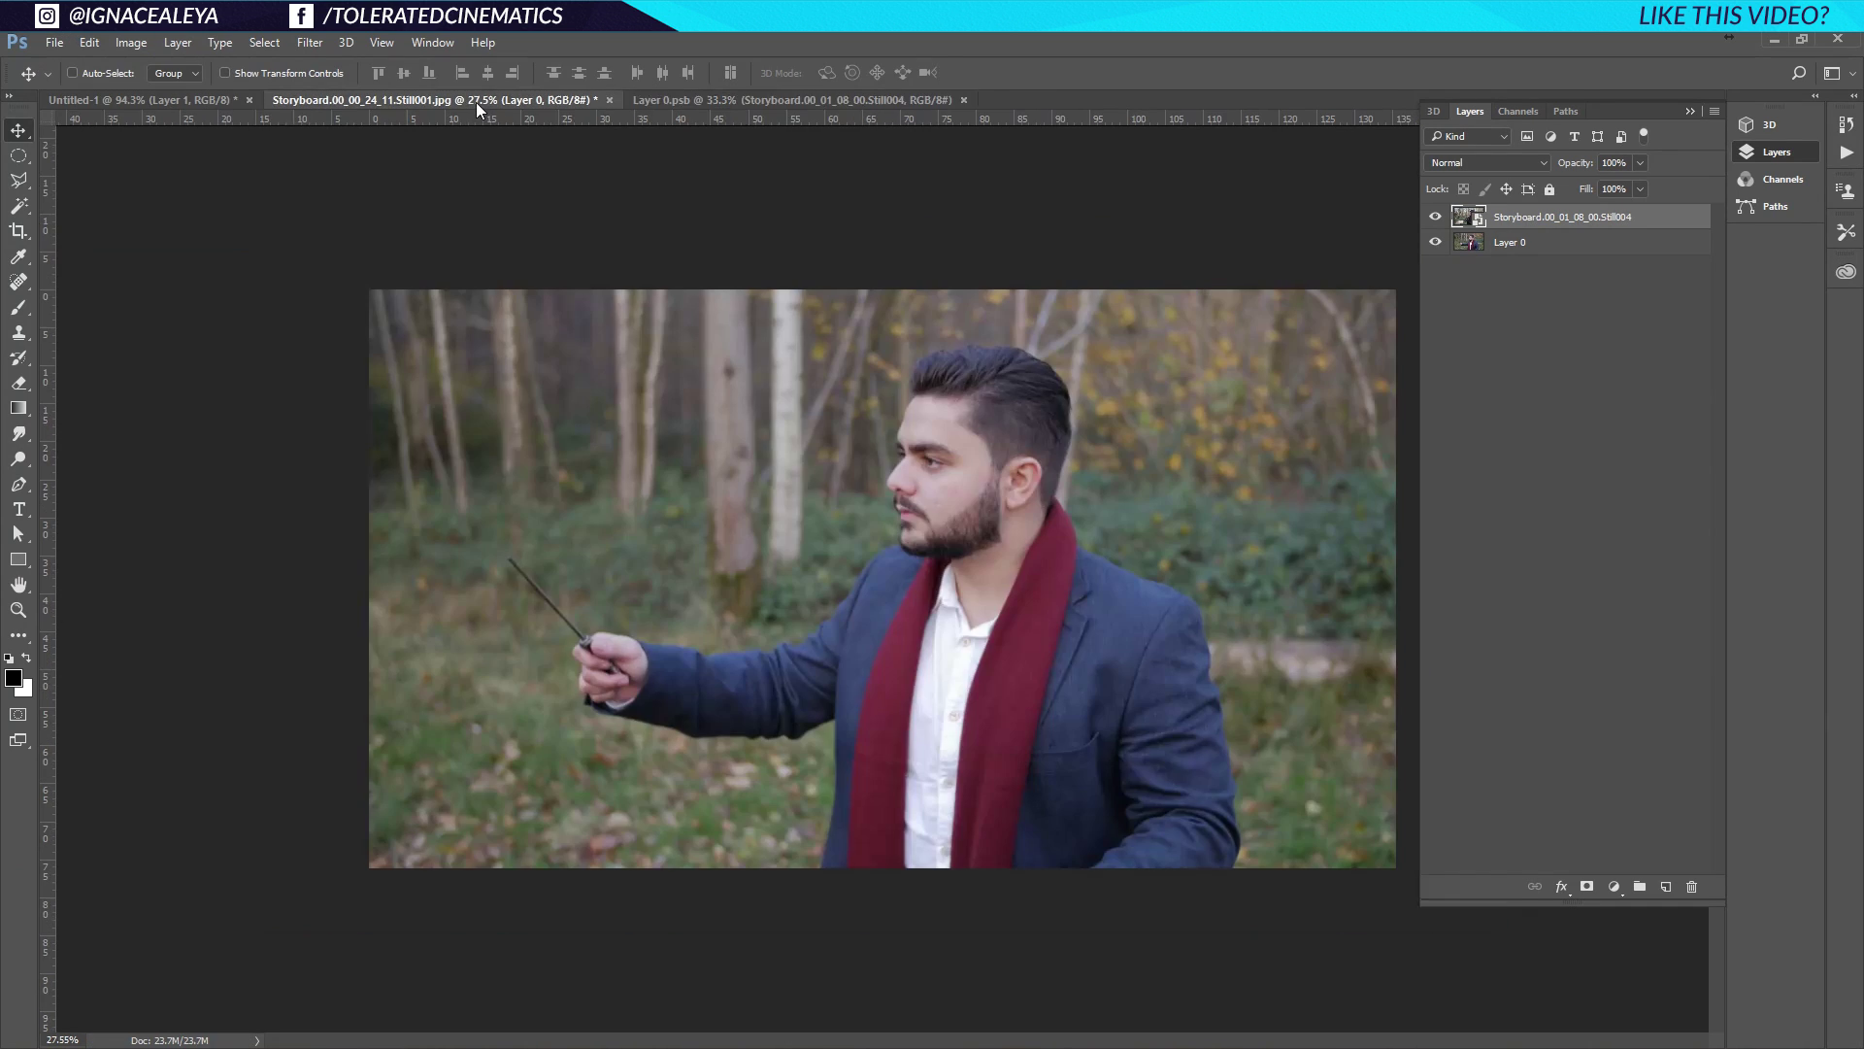
click(197, 97)
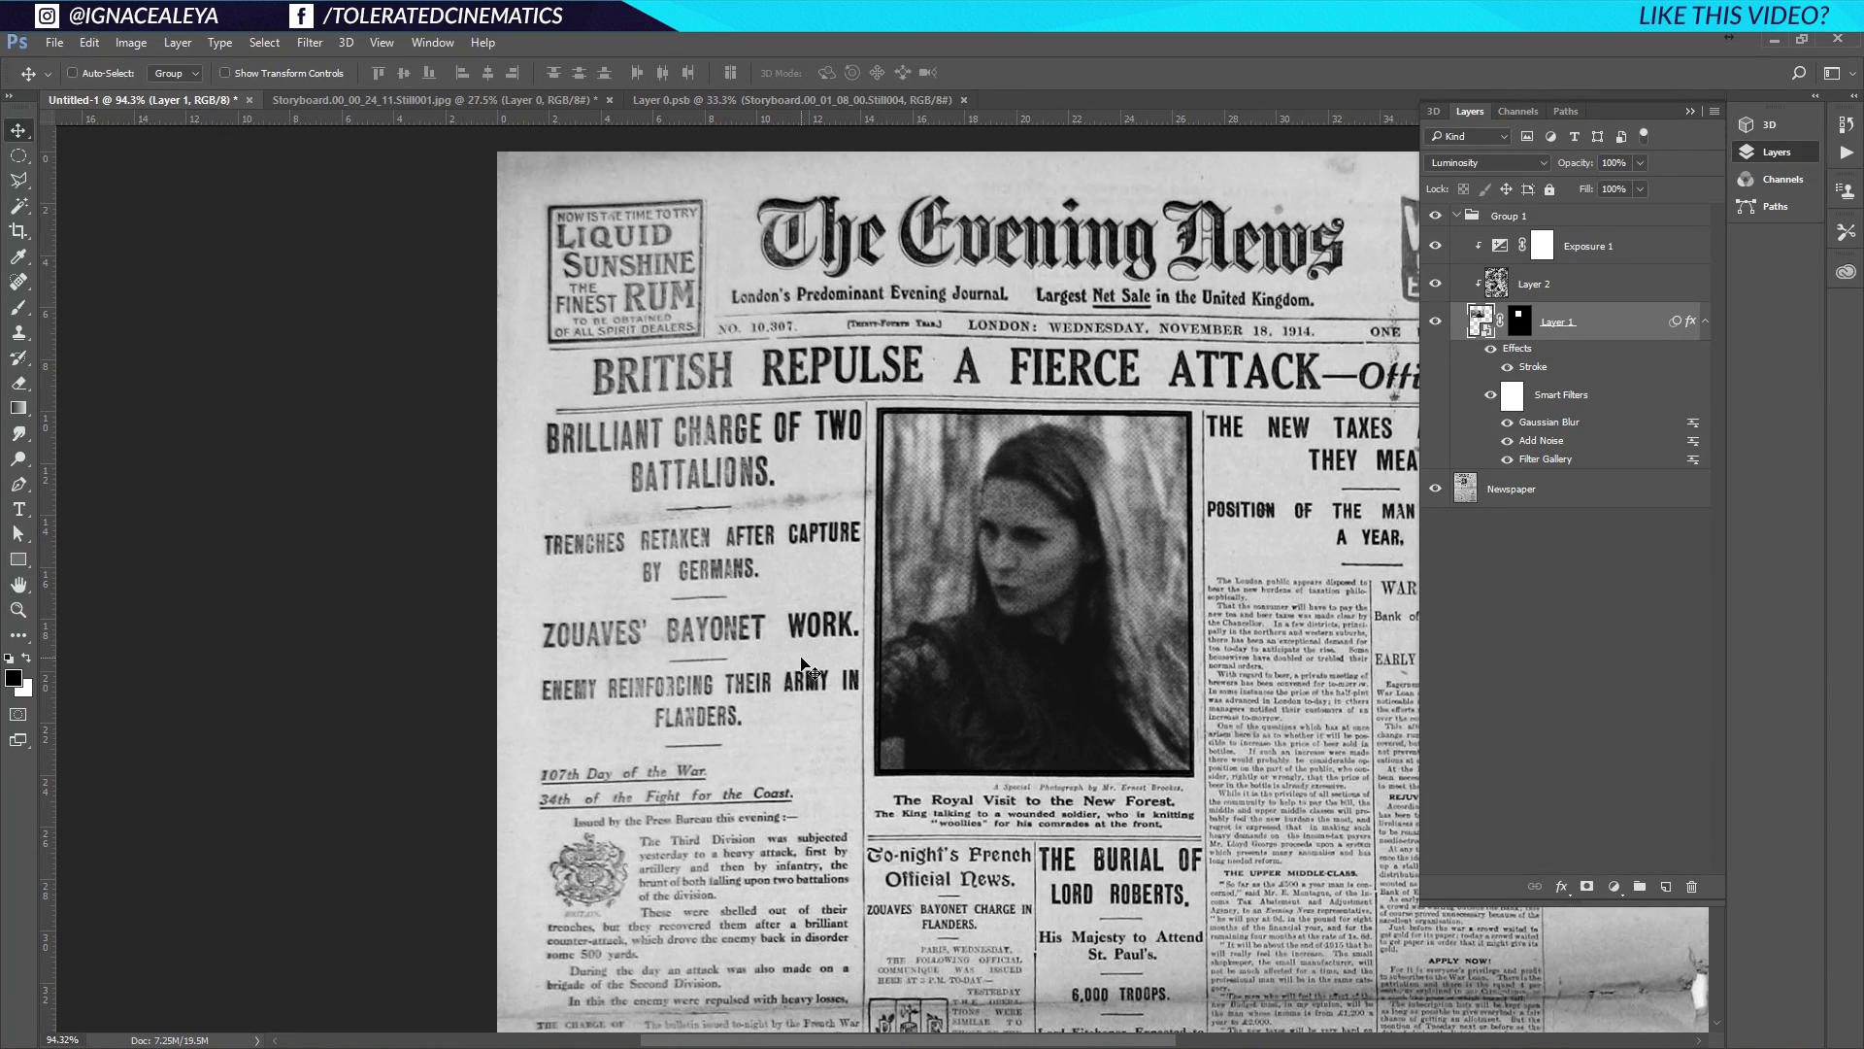
Lasso the area around The Evening News masthead and sample the light grey paper colour
click(1494, 495)
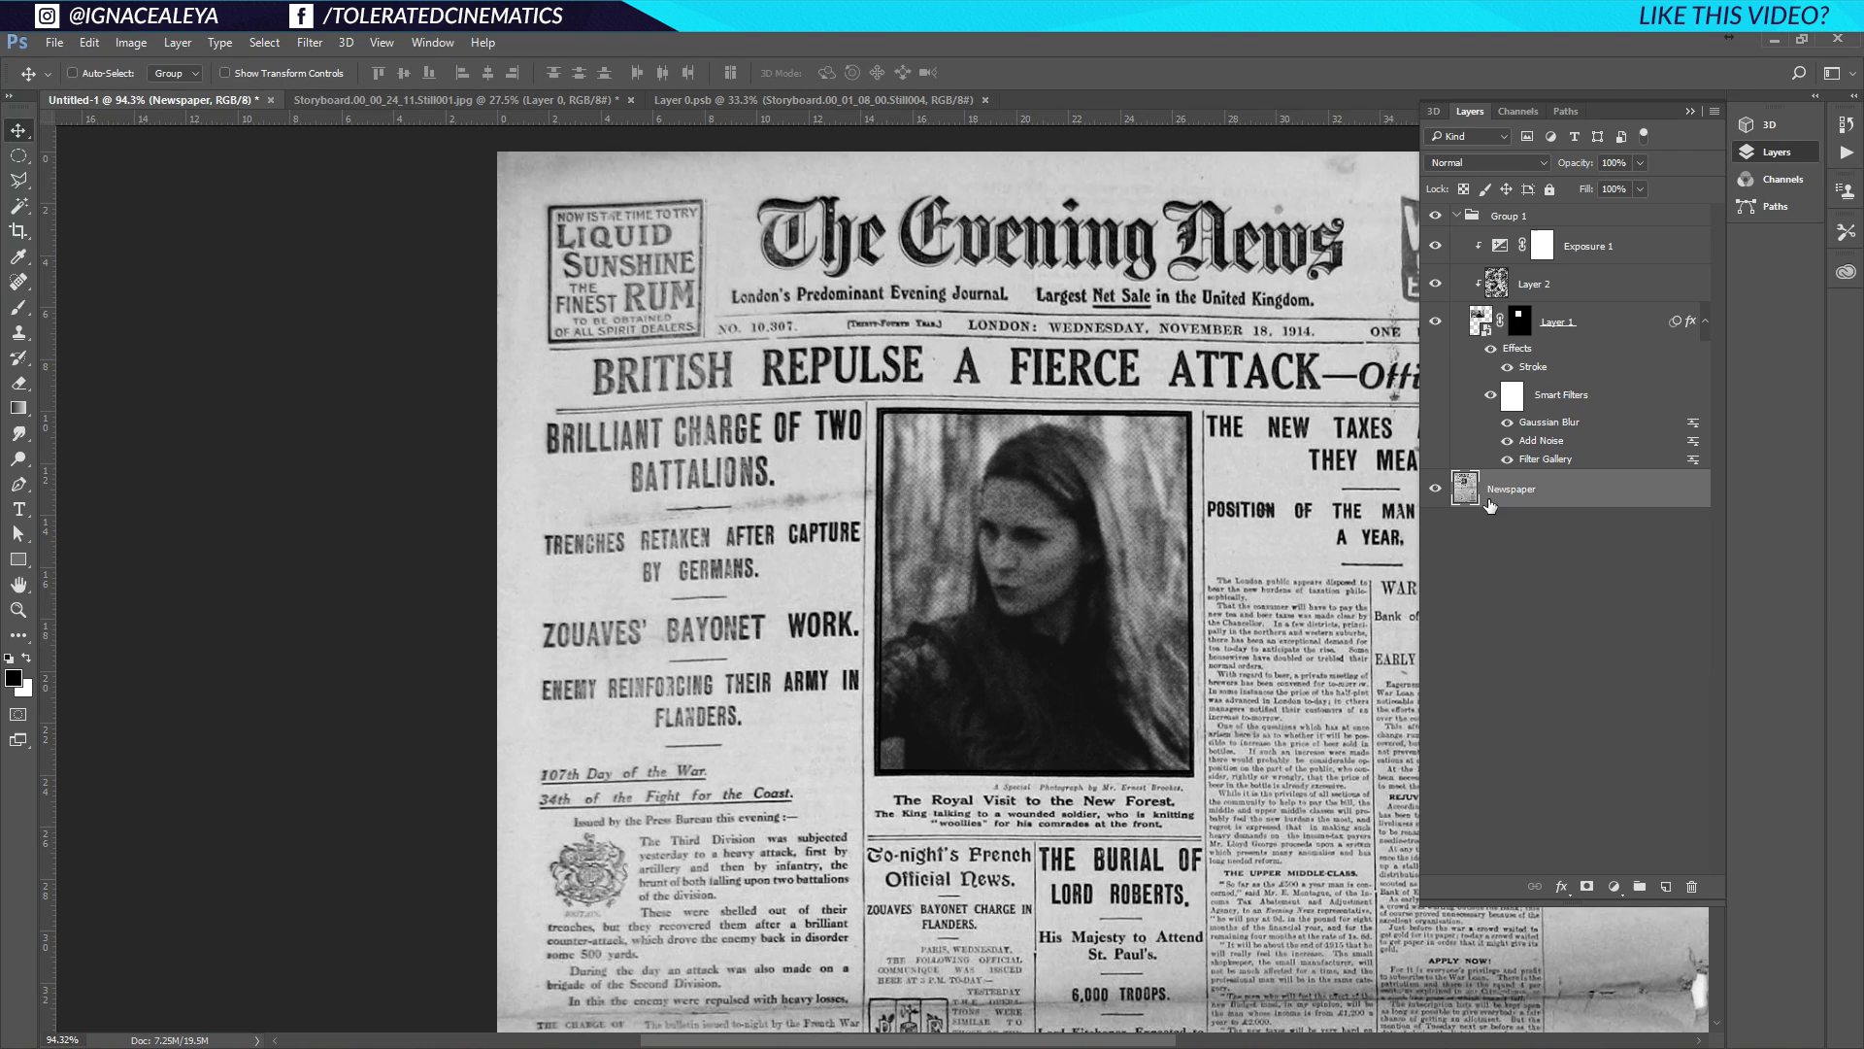
click(18, 181)
click(76, 185)
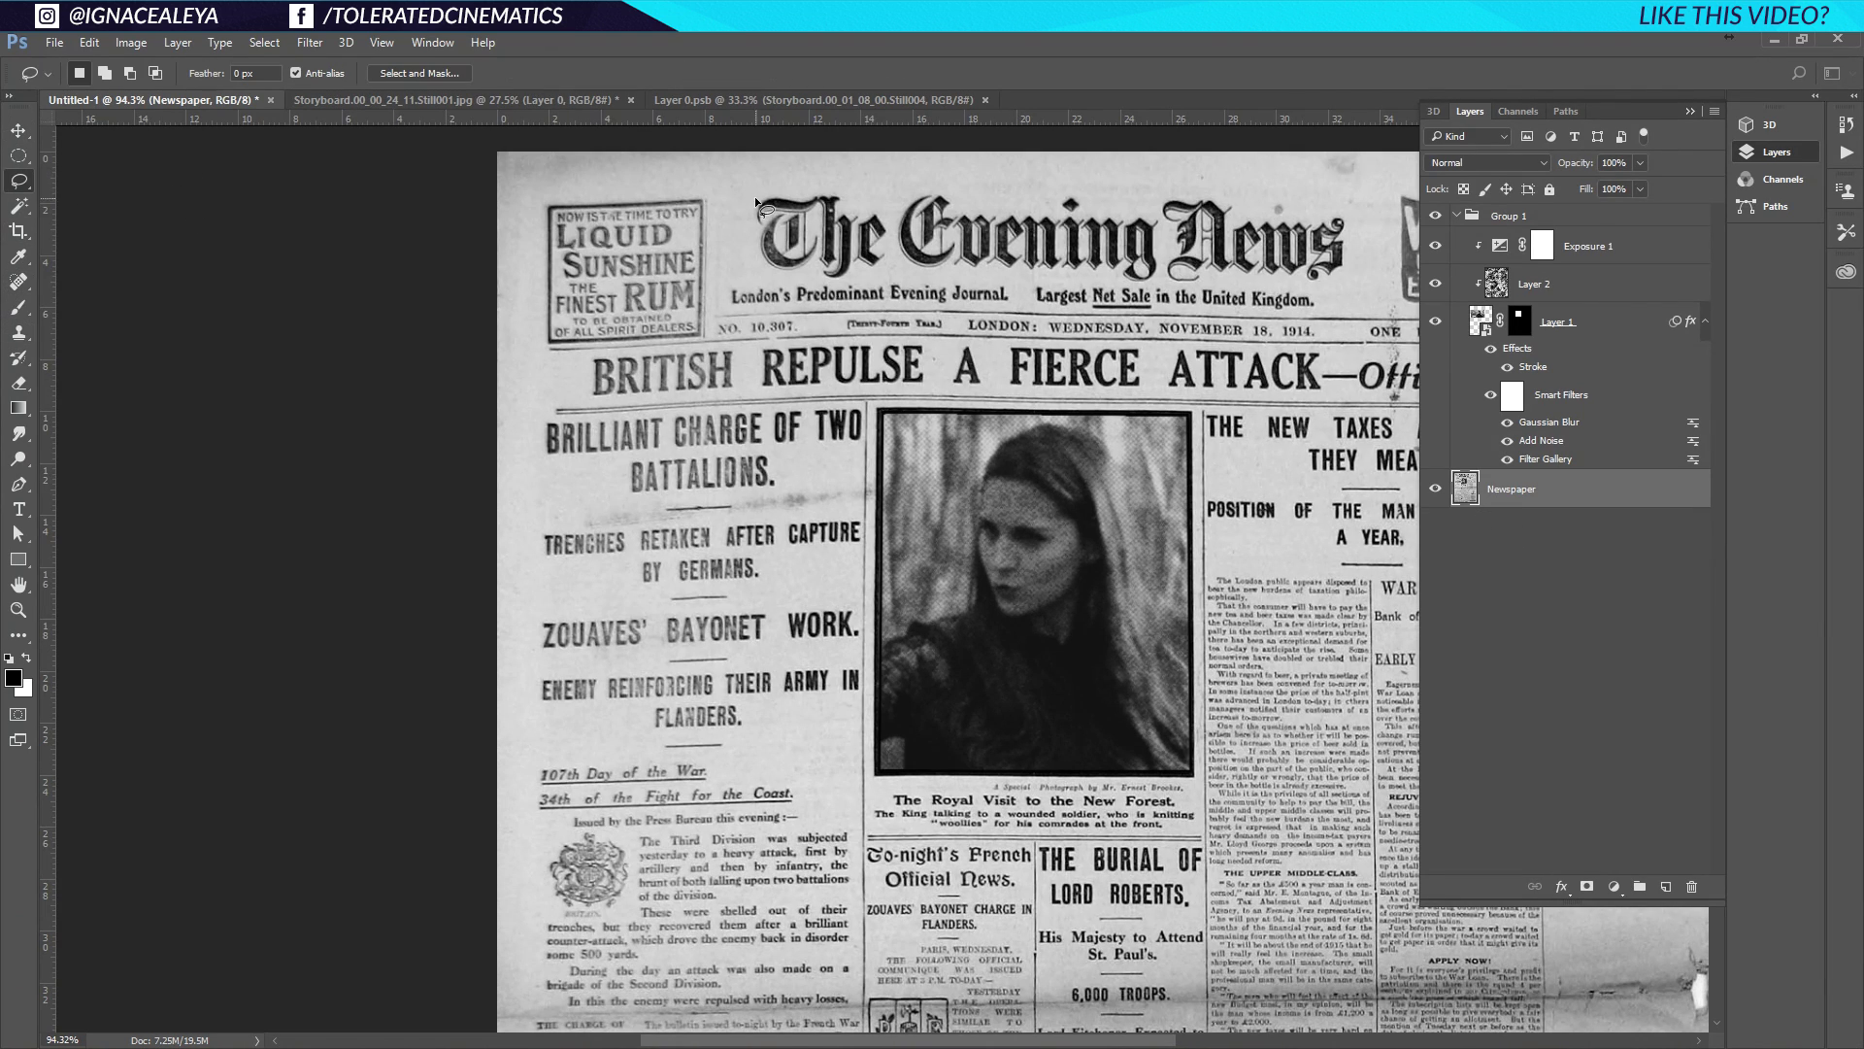
mouse_move(743, 209)
mouse_down()
mouse_move(850, 286)
mouse_move(1294, 293)
mouse_move(1347, 223)
mouse_move(890, 186)
mouse_move(749, 202)
mouse_up()
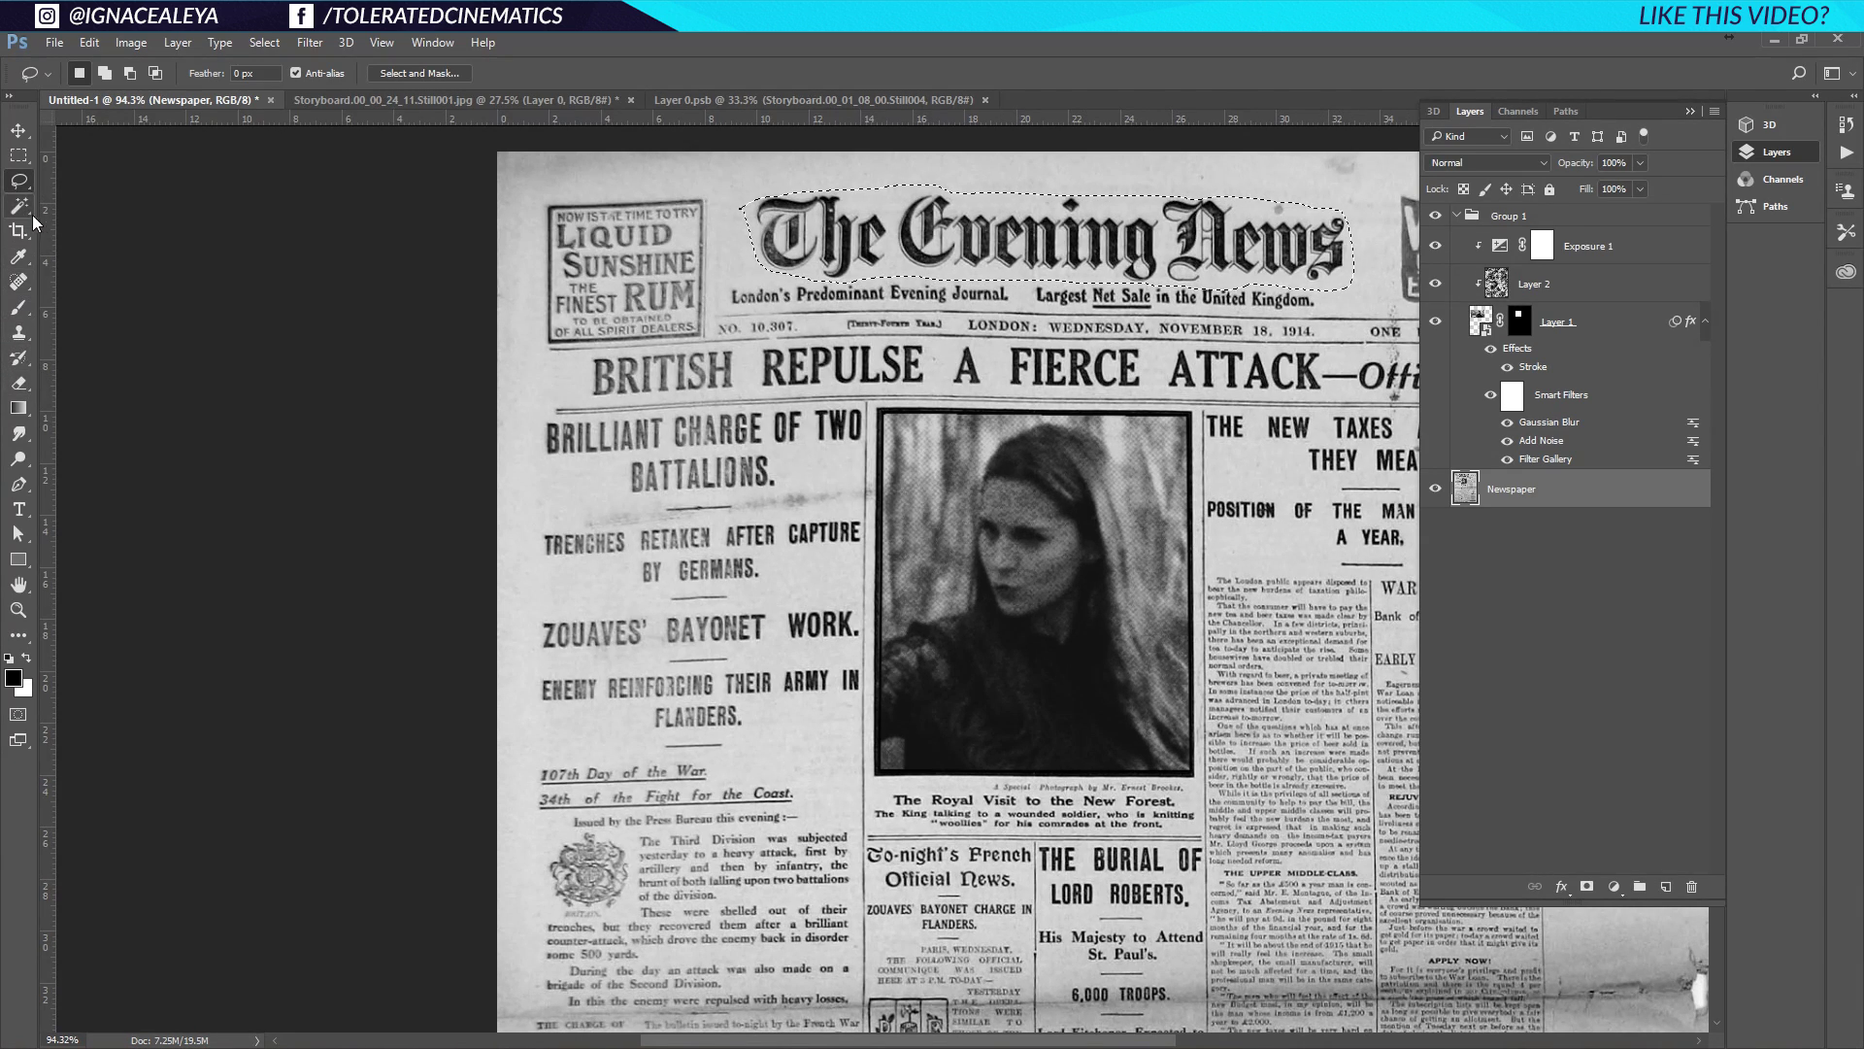
click(18, 256)
click(887, 191)
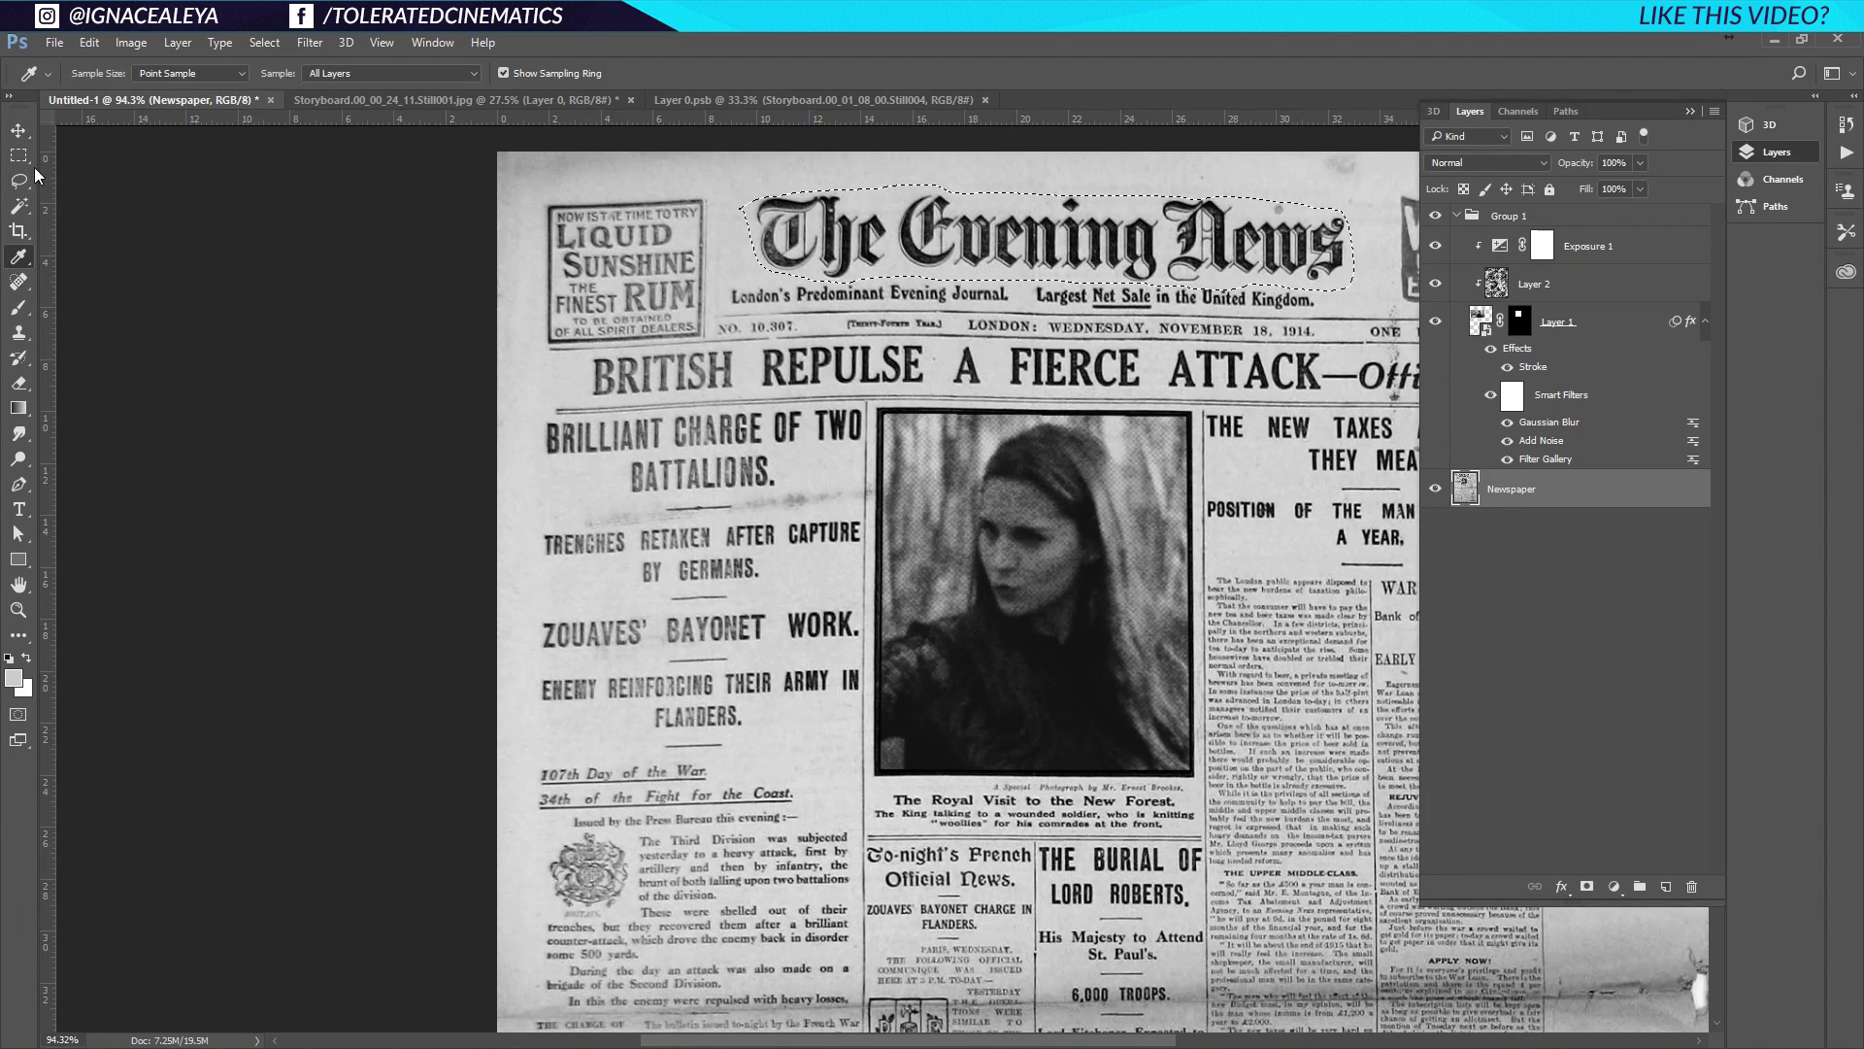
Fill the masthead selection with paper grey on a new Layer 3
click(1664, 888)
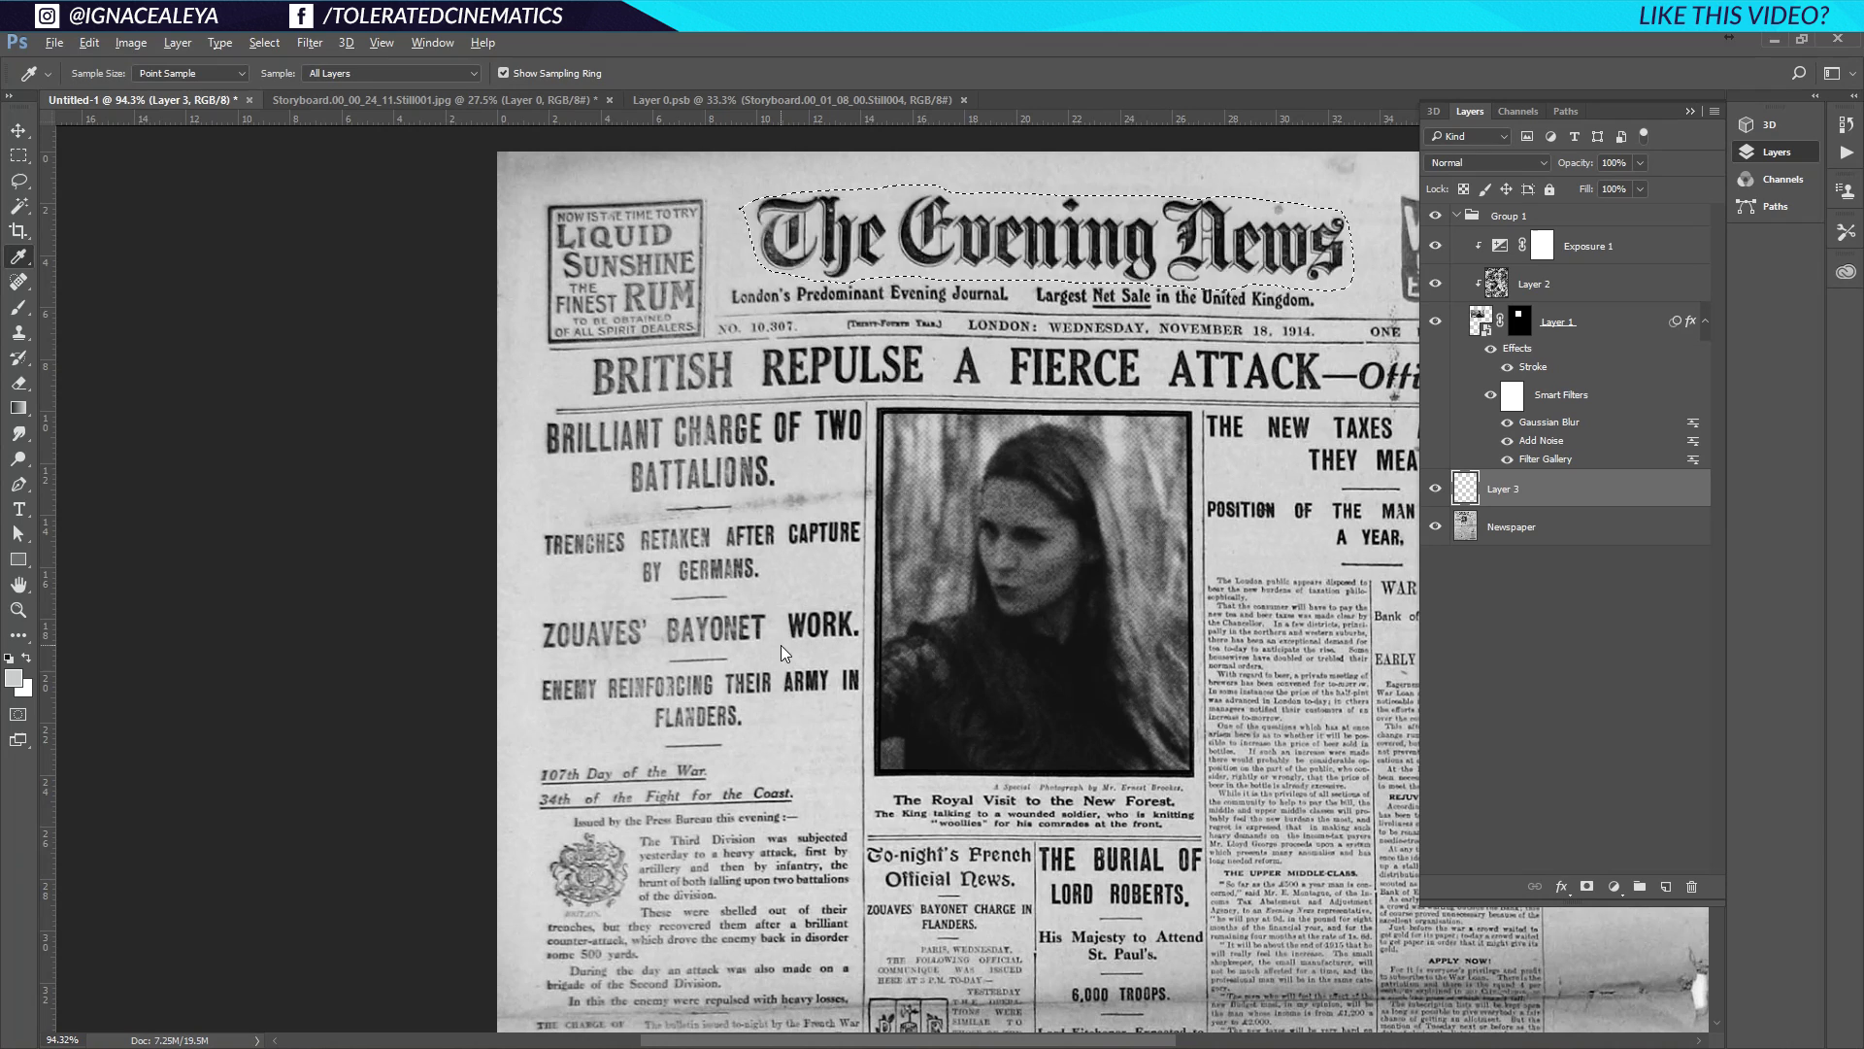
key(alt+BackSpace)
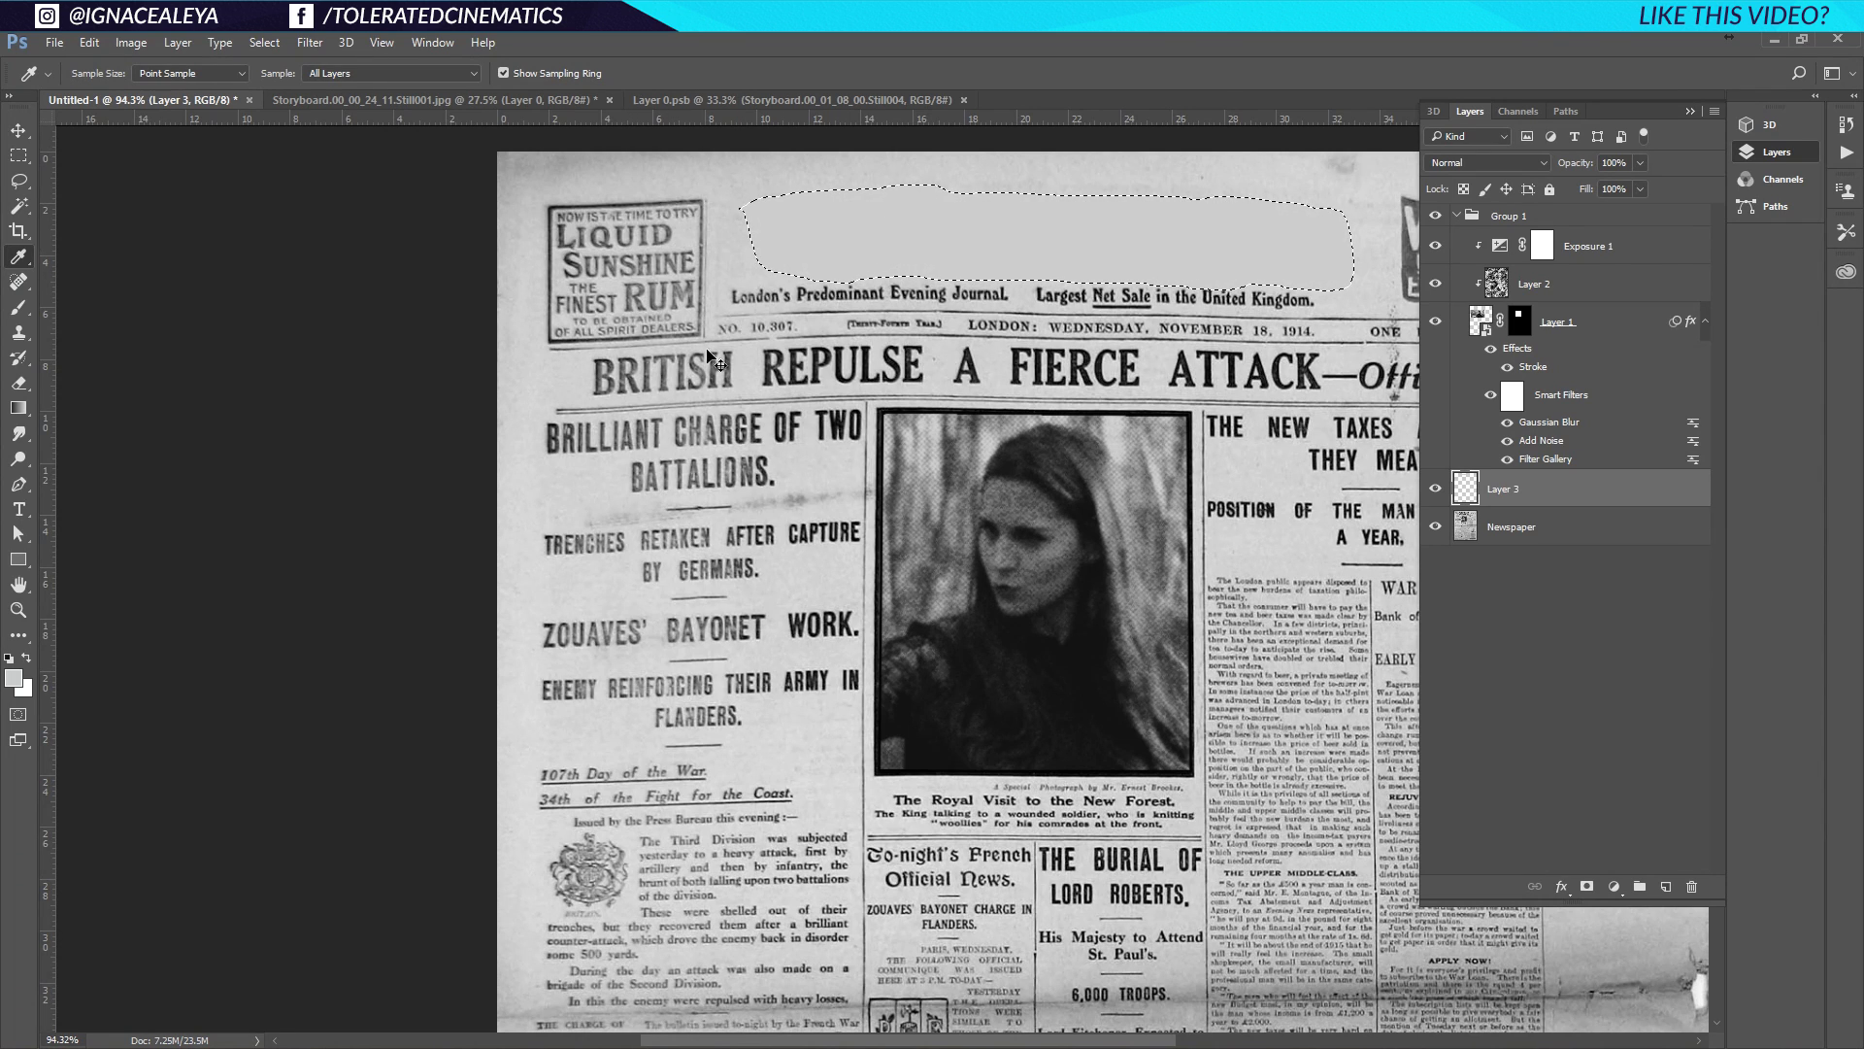
key(ctrl+d)
key(v)
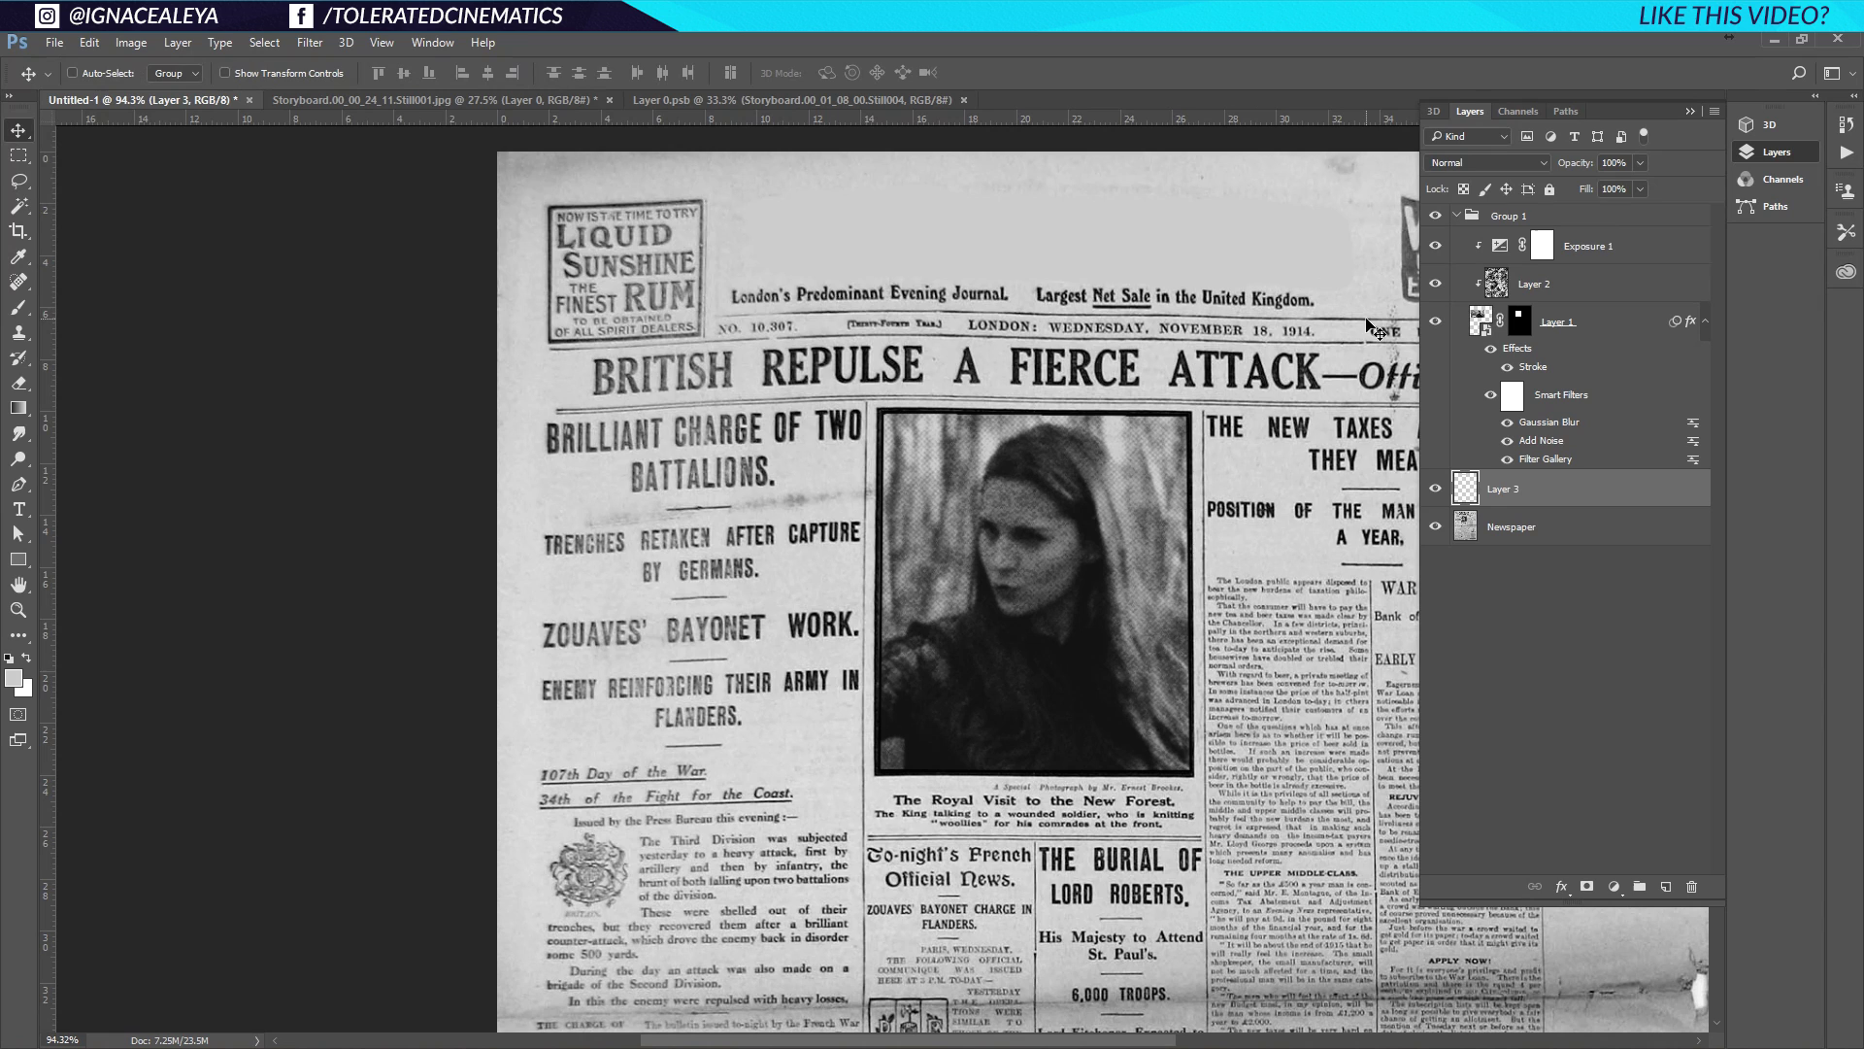
Load the patch's outline and paint over it in paper grey with a 102 px brush
key(ctrl)
ctrl+click(1465, 487)
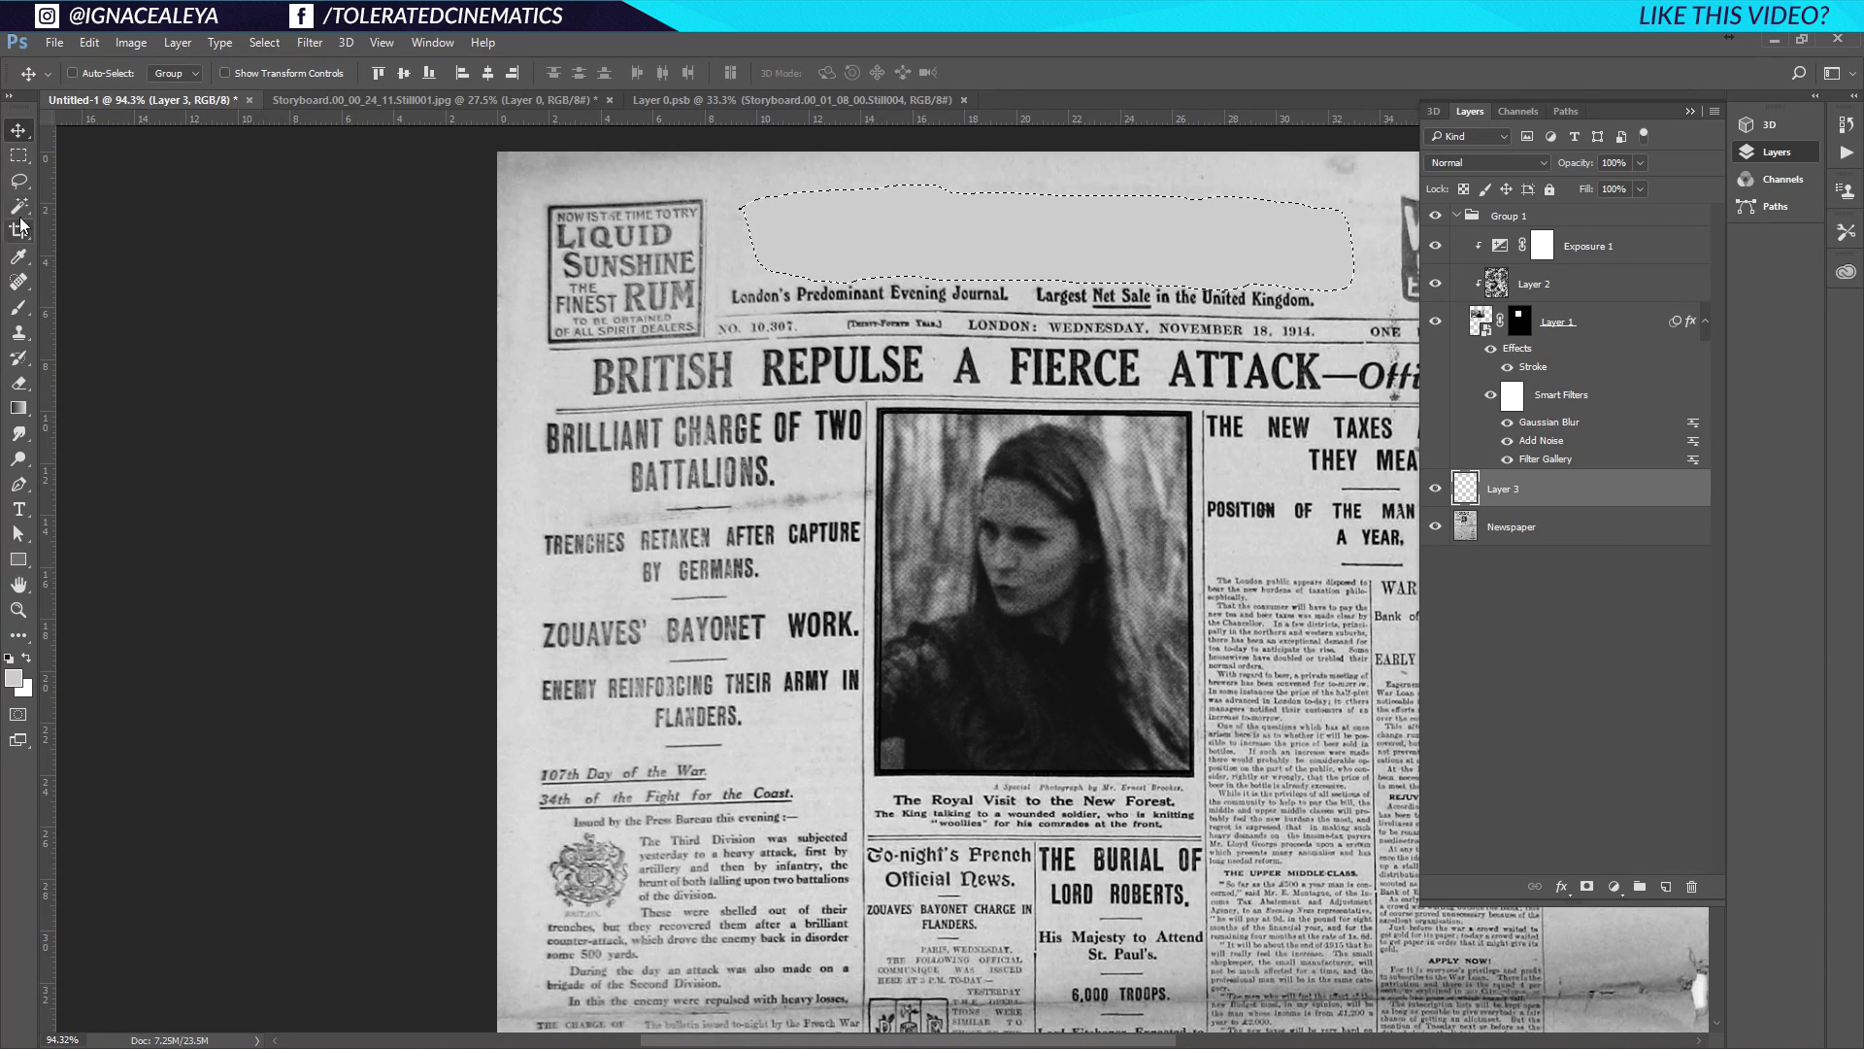
click(19, 255)
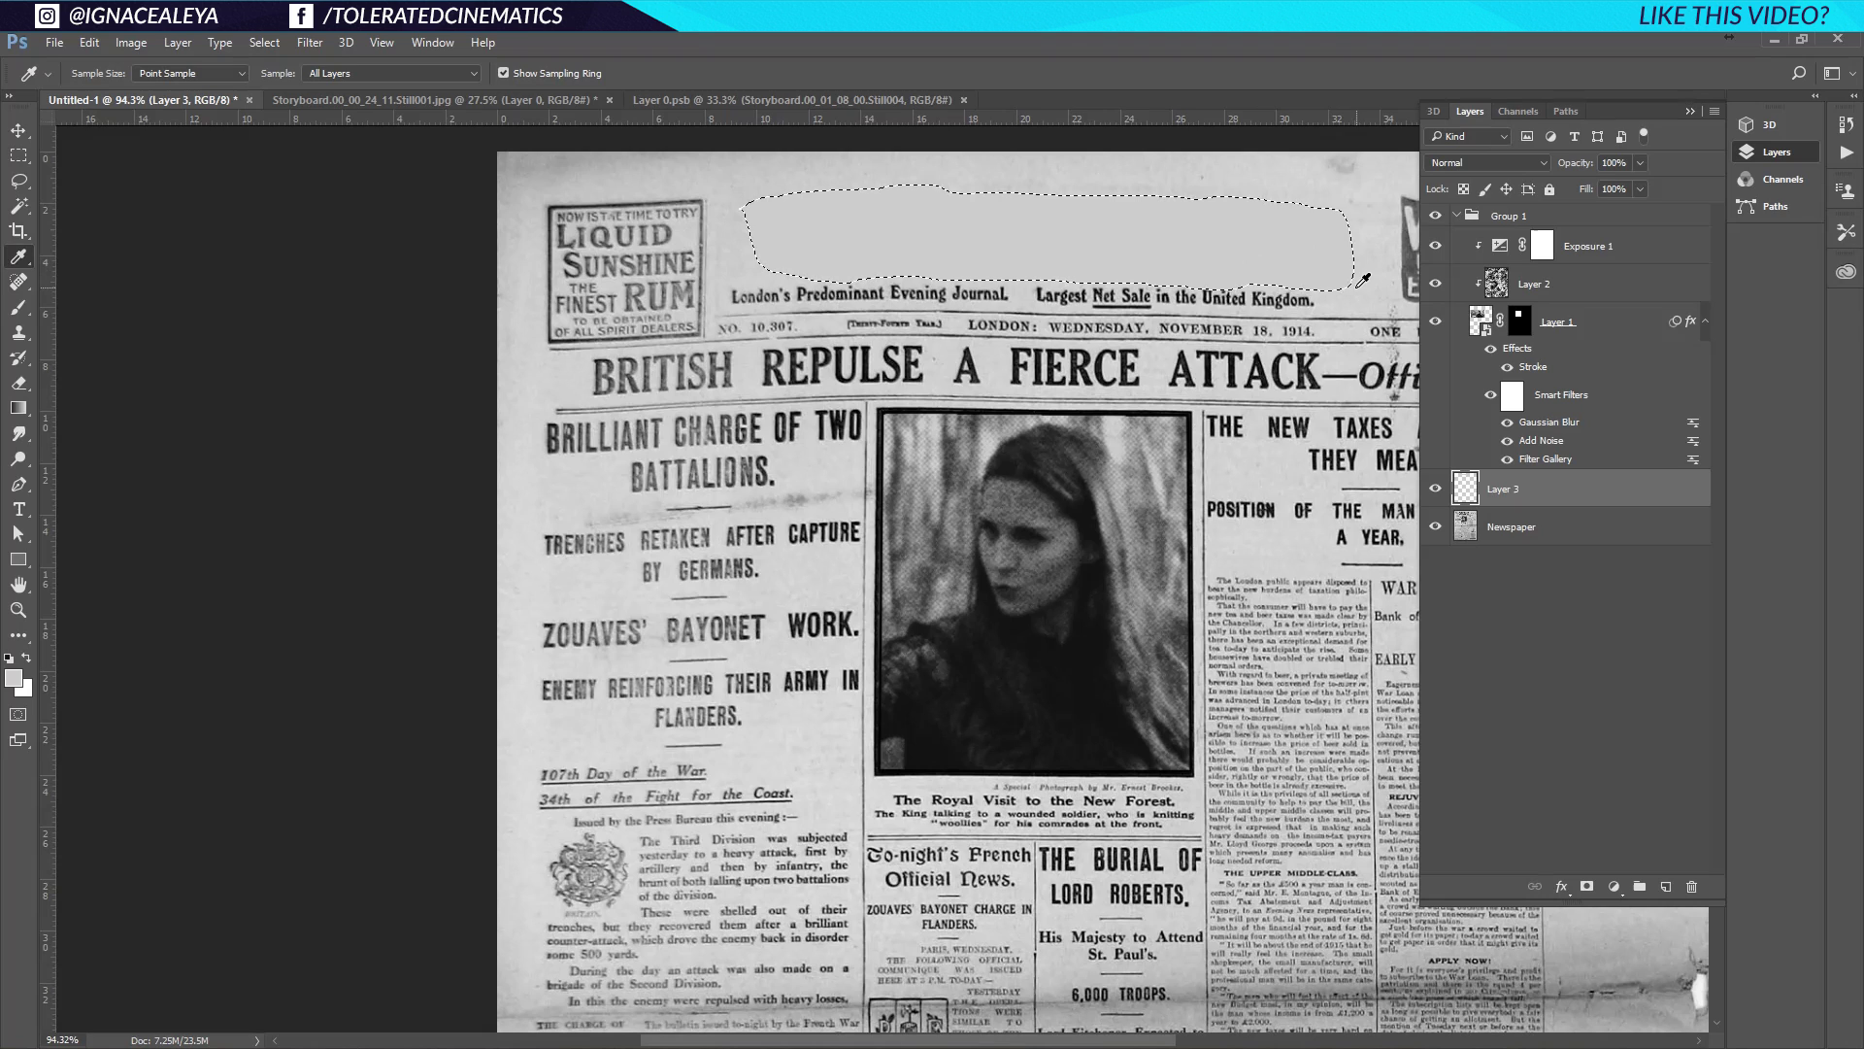
click(18, 307)
right_click(984, 313)
drag(1199, 325, 1115, 325)
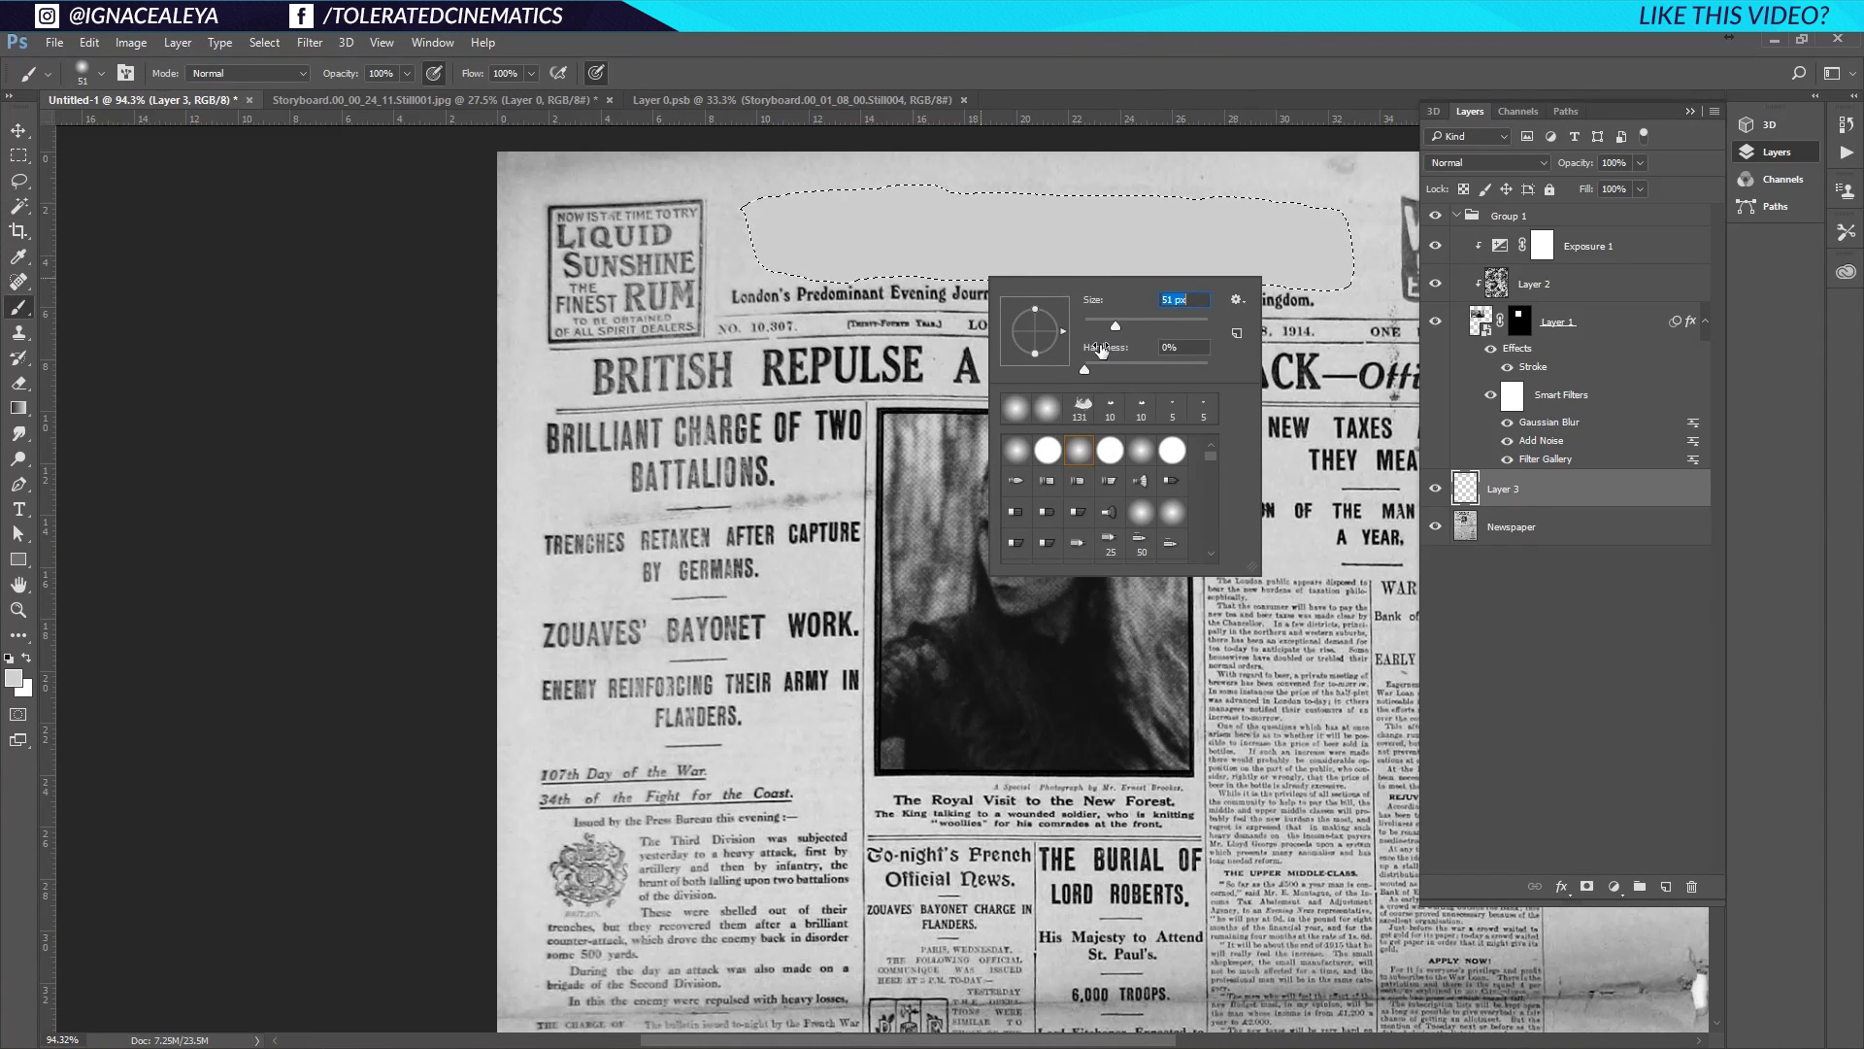
text(102)
key(Return)
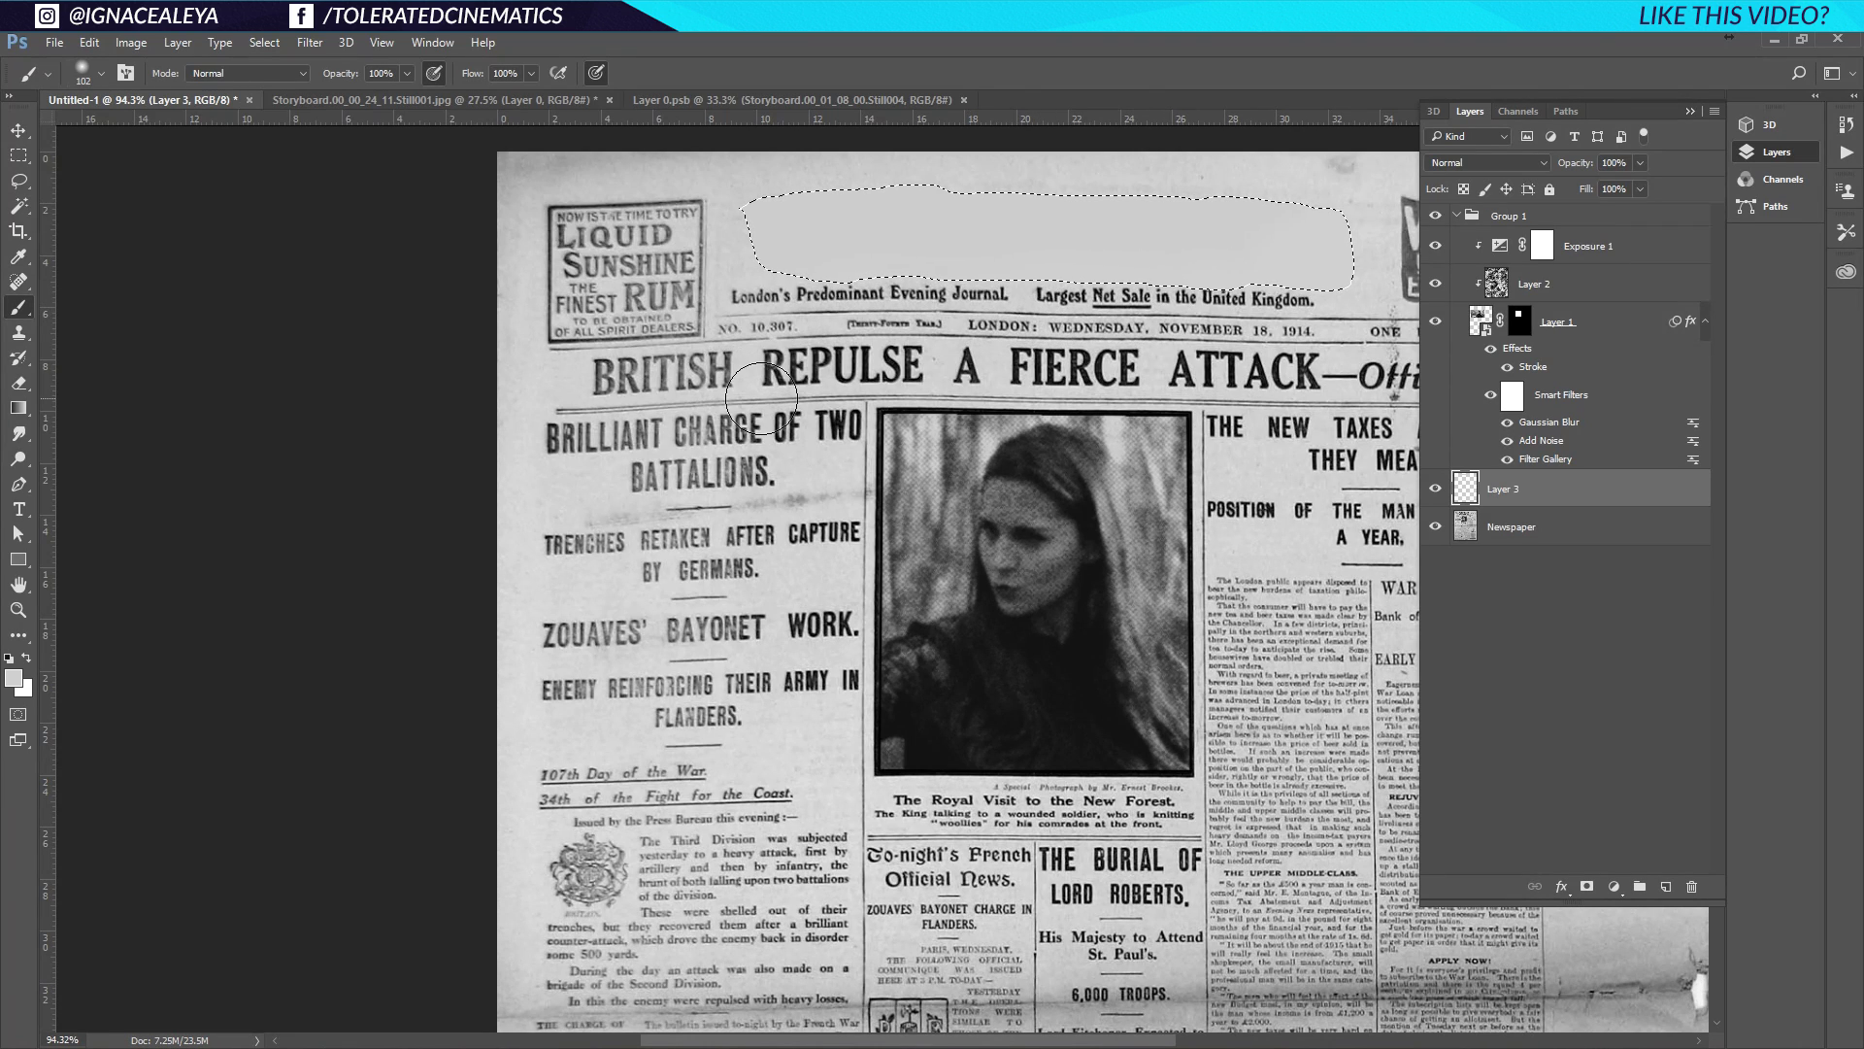
key(ctrl+d)
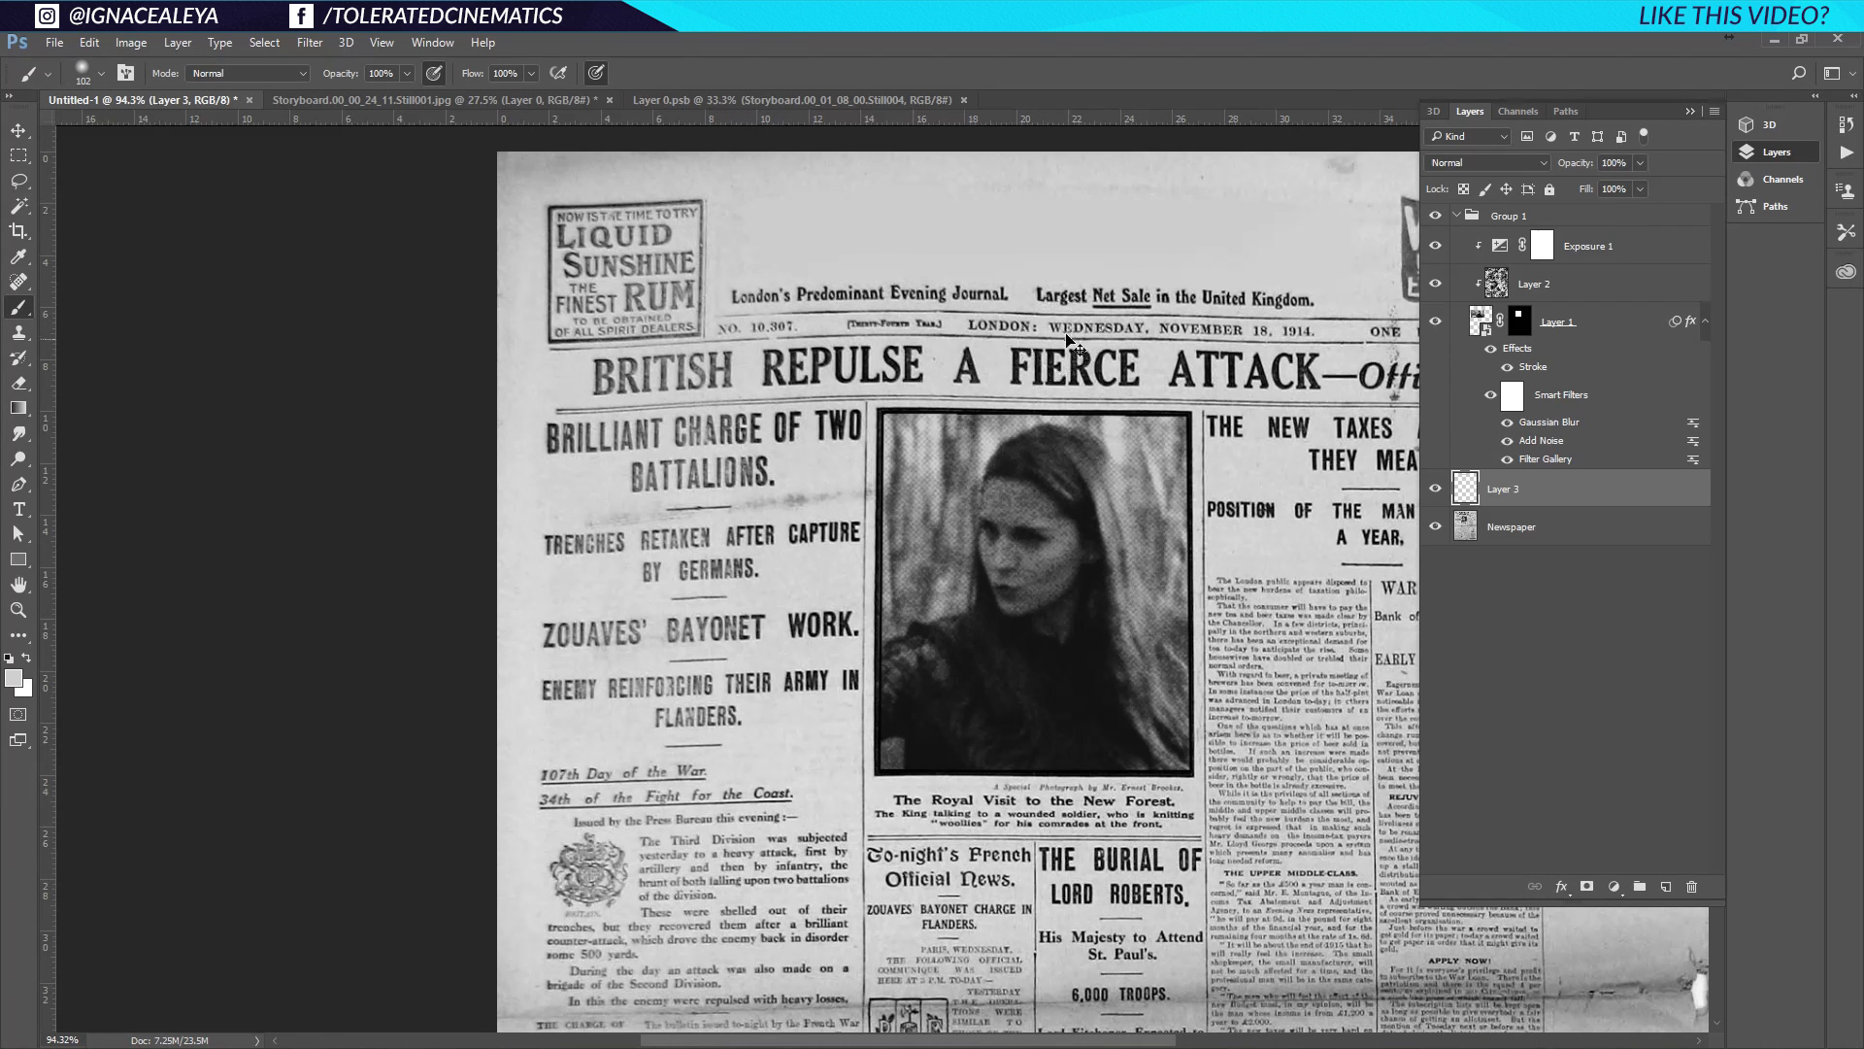
key(v)
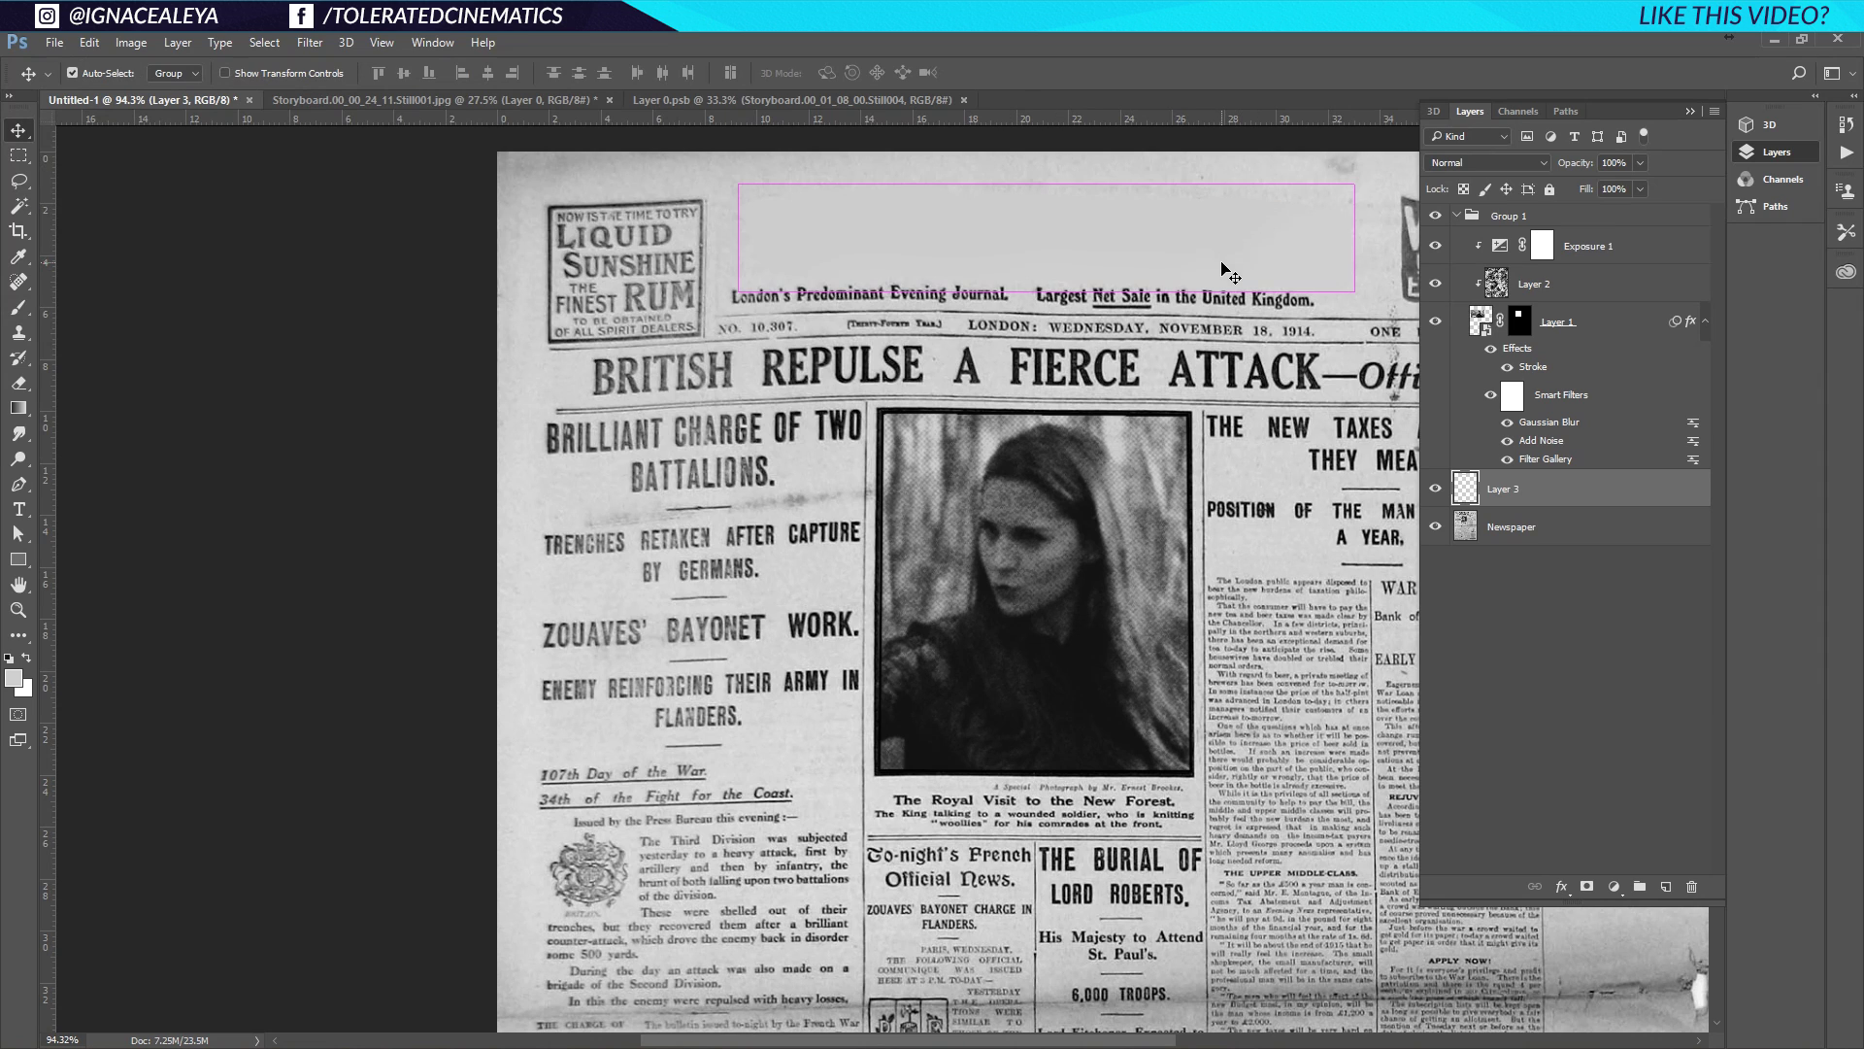
Duplicate the Layer 2 texture and move the copy out of Group 1 above Layer 3
scroll(1094, 206, up, 5)
drag(1094, 206, 1016, 370)
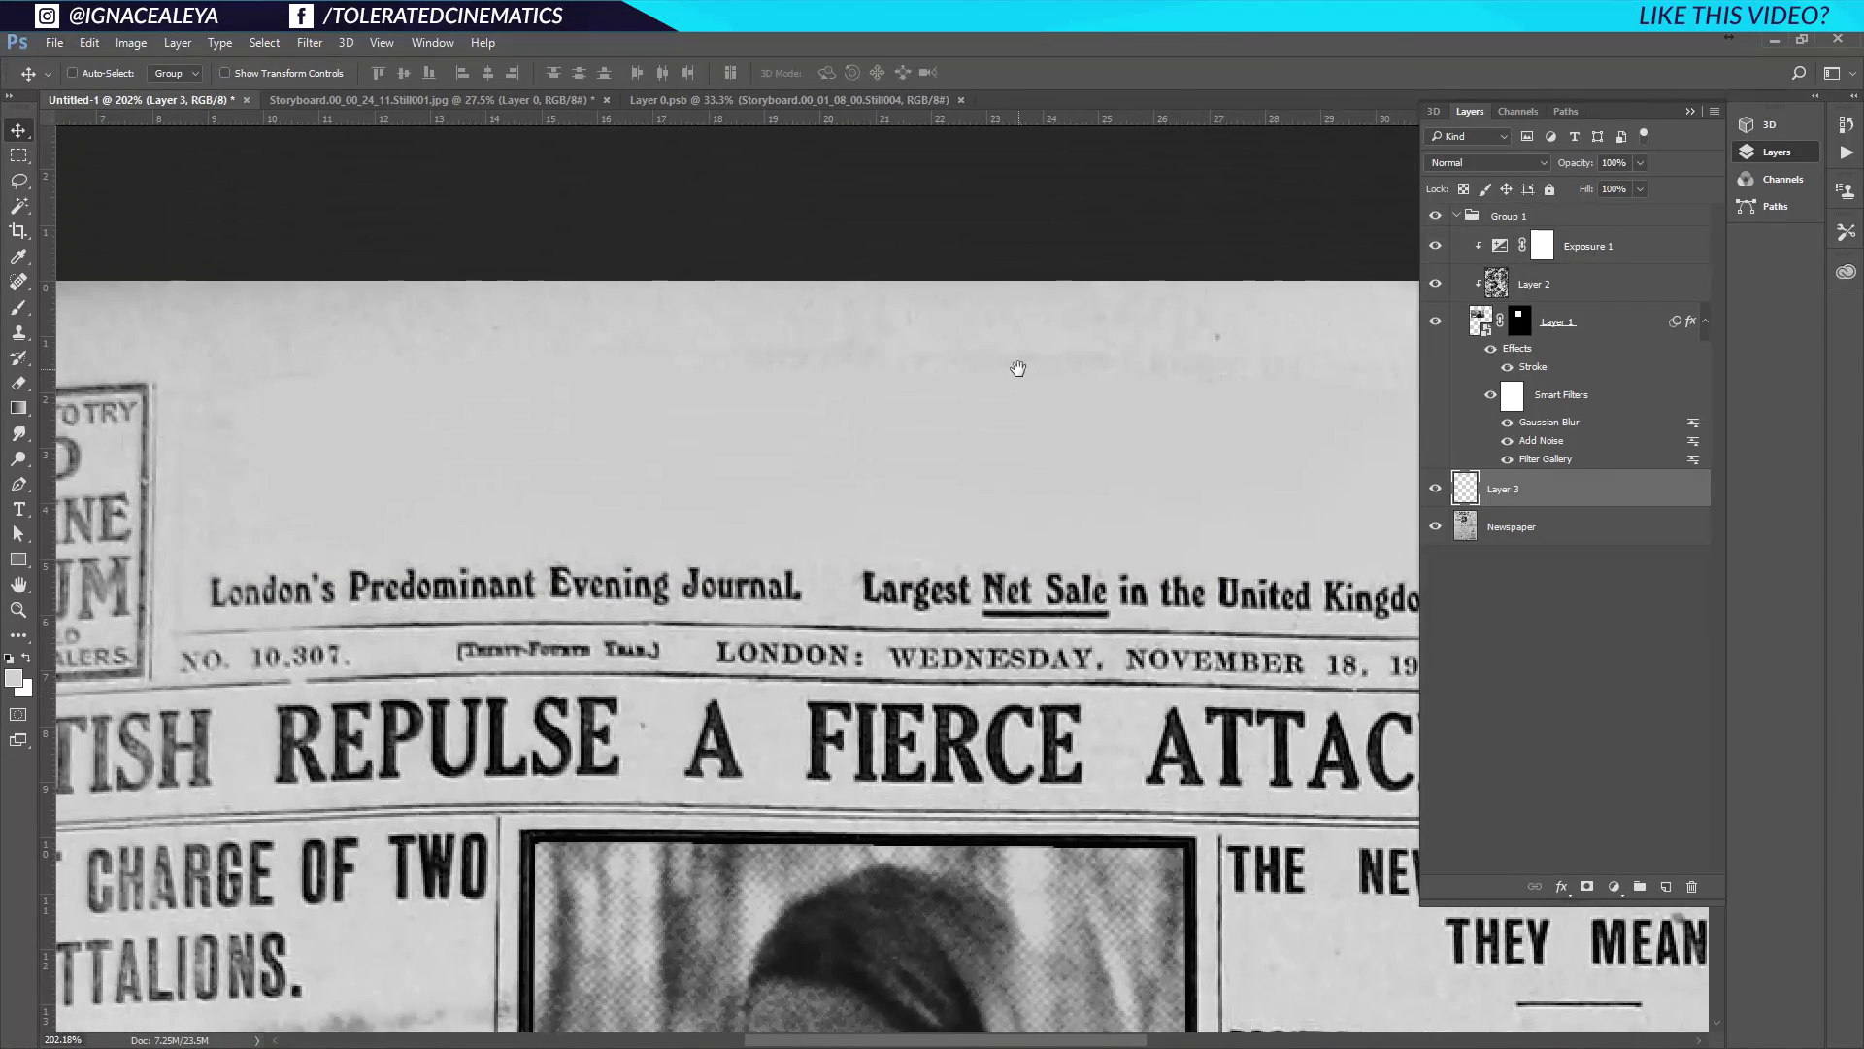
click(1506, 294)
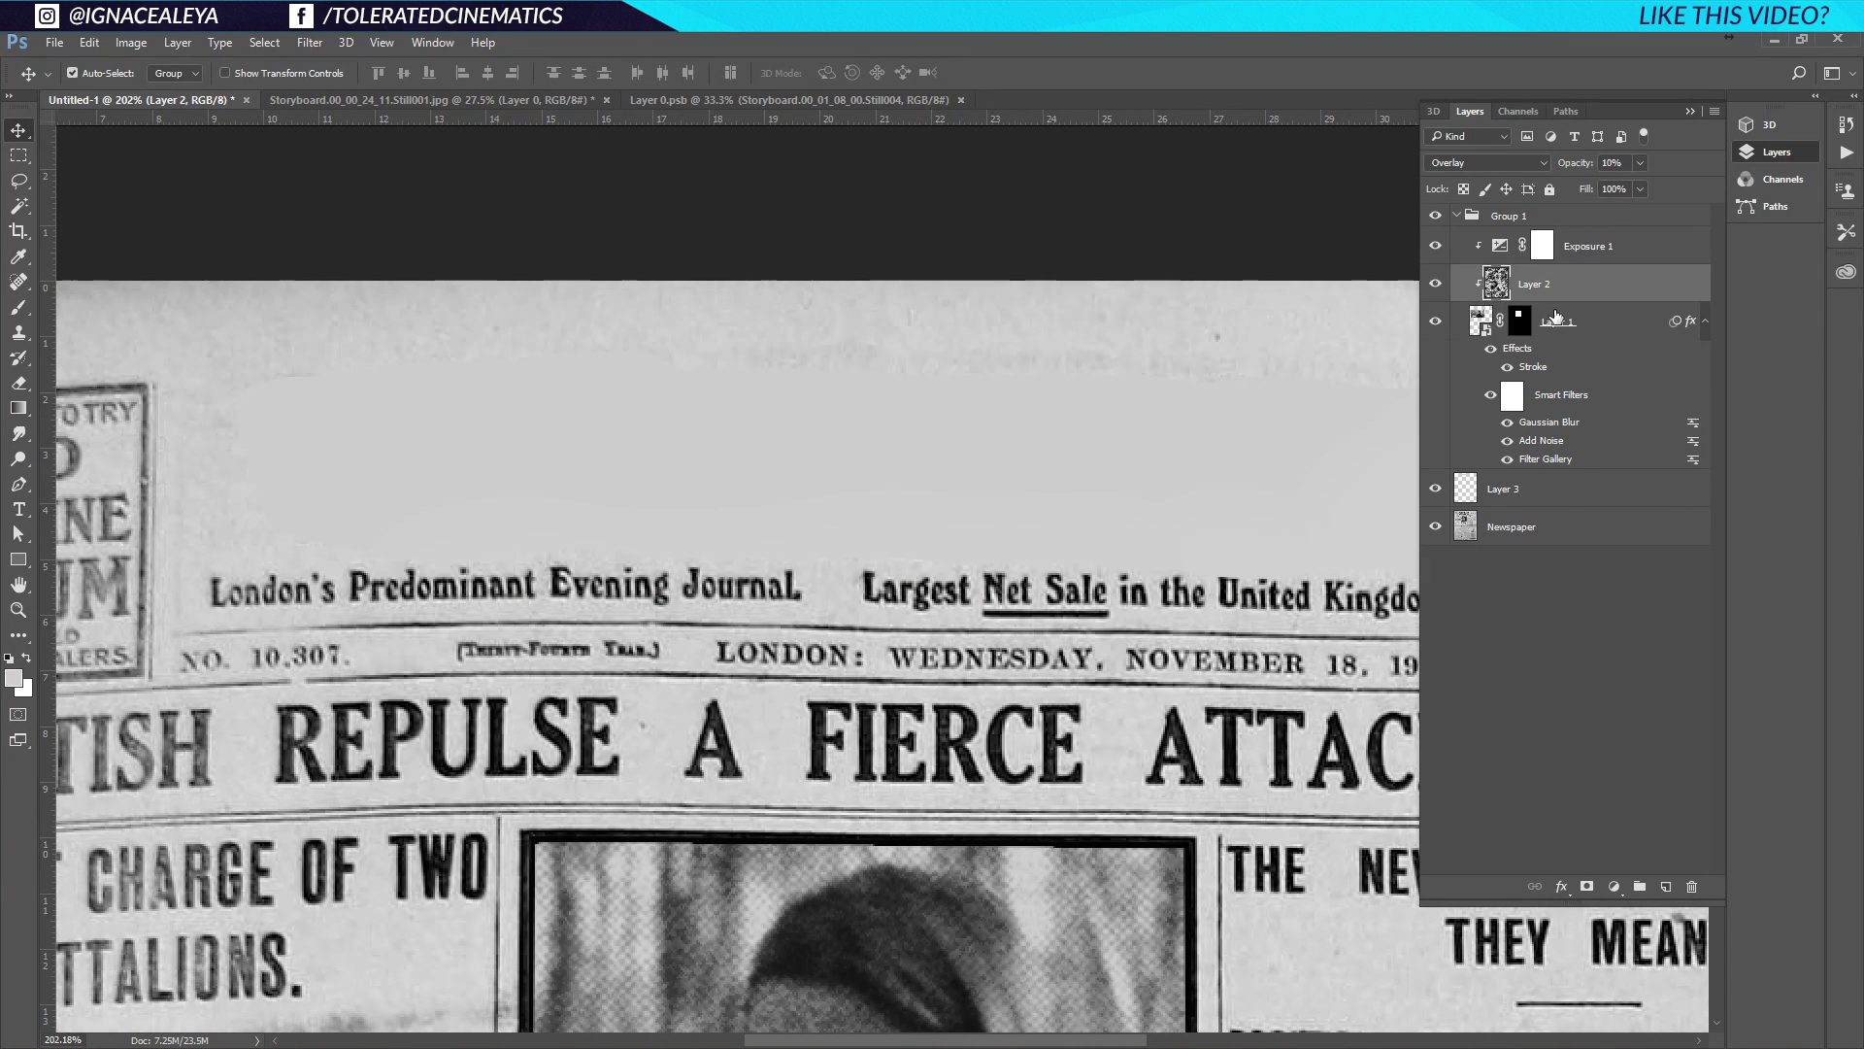
drag(1549, 292, 1528, 517)
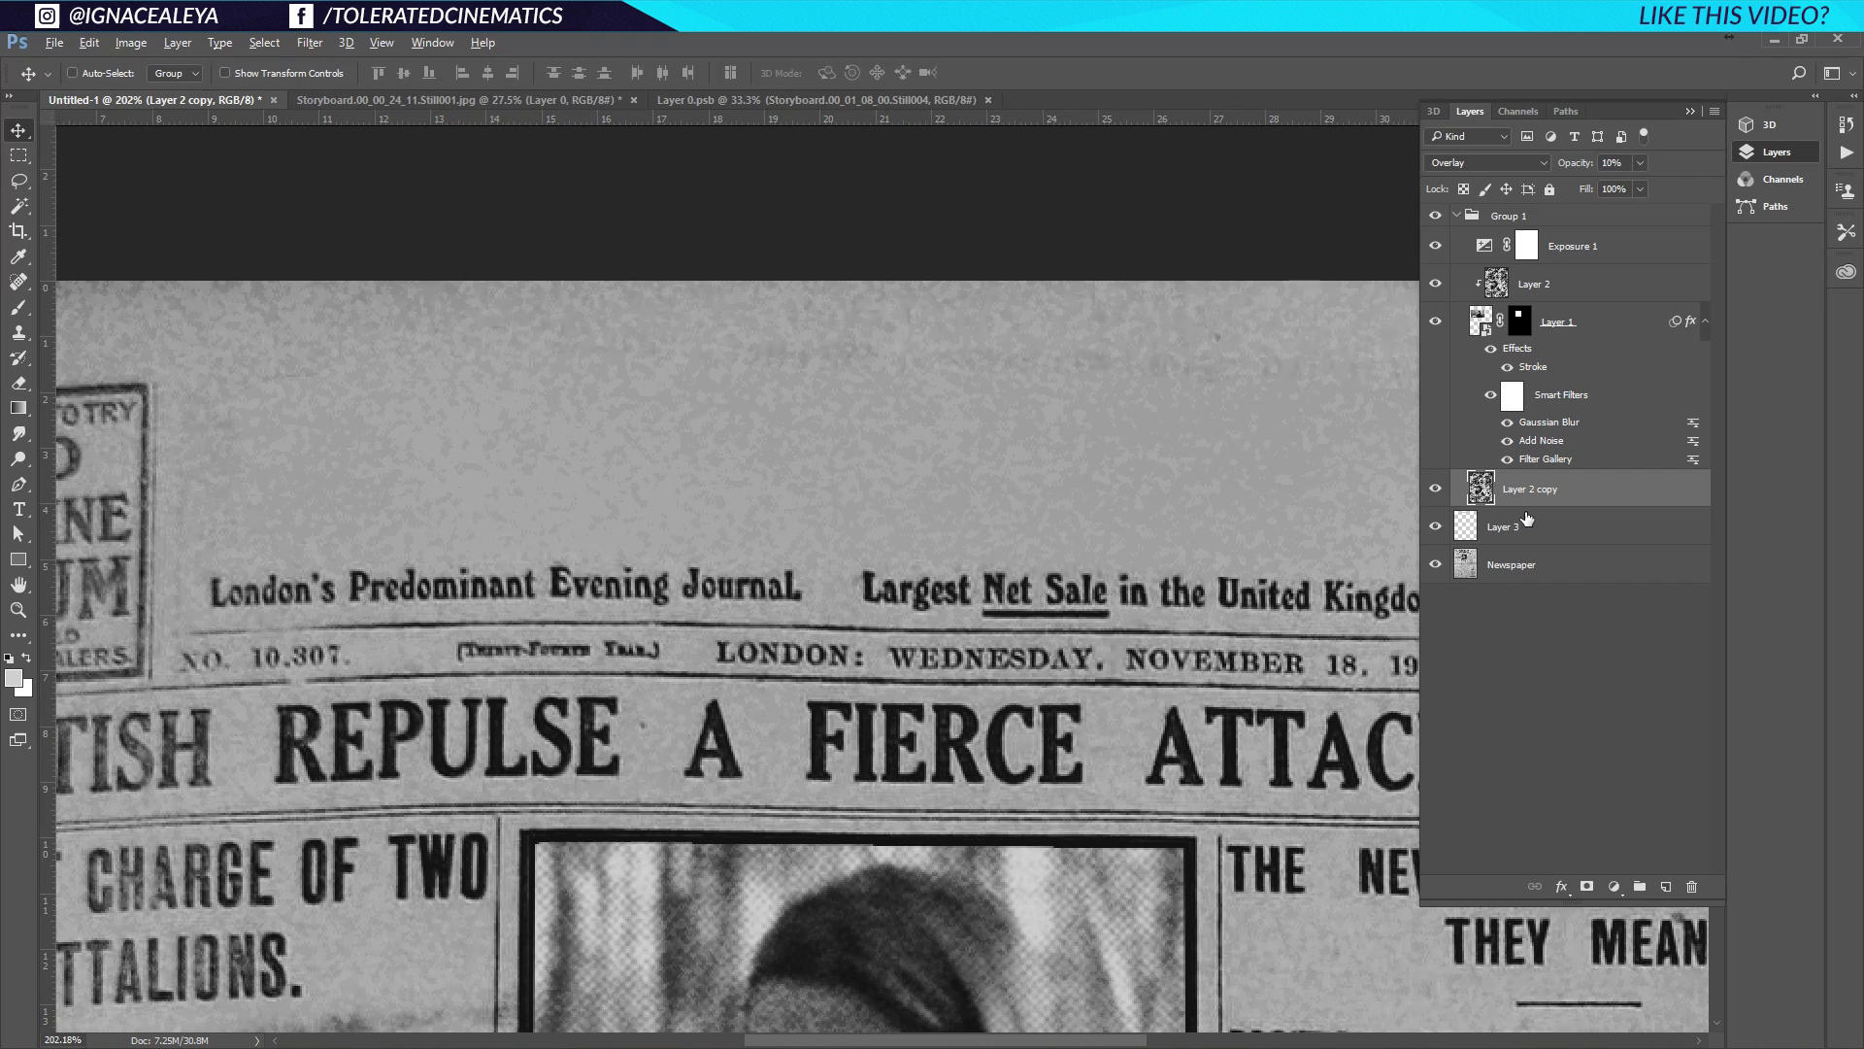
click(1530, 521)
drag(1533, 505, 1480, 520)
Clip Layer 2 copy to the masthead patch at 5% opacity
click(1455, 216)
alt+click(1521, 261)
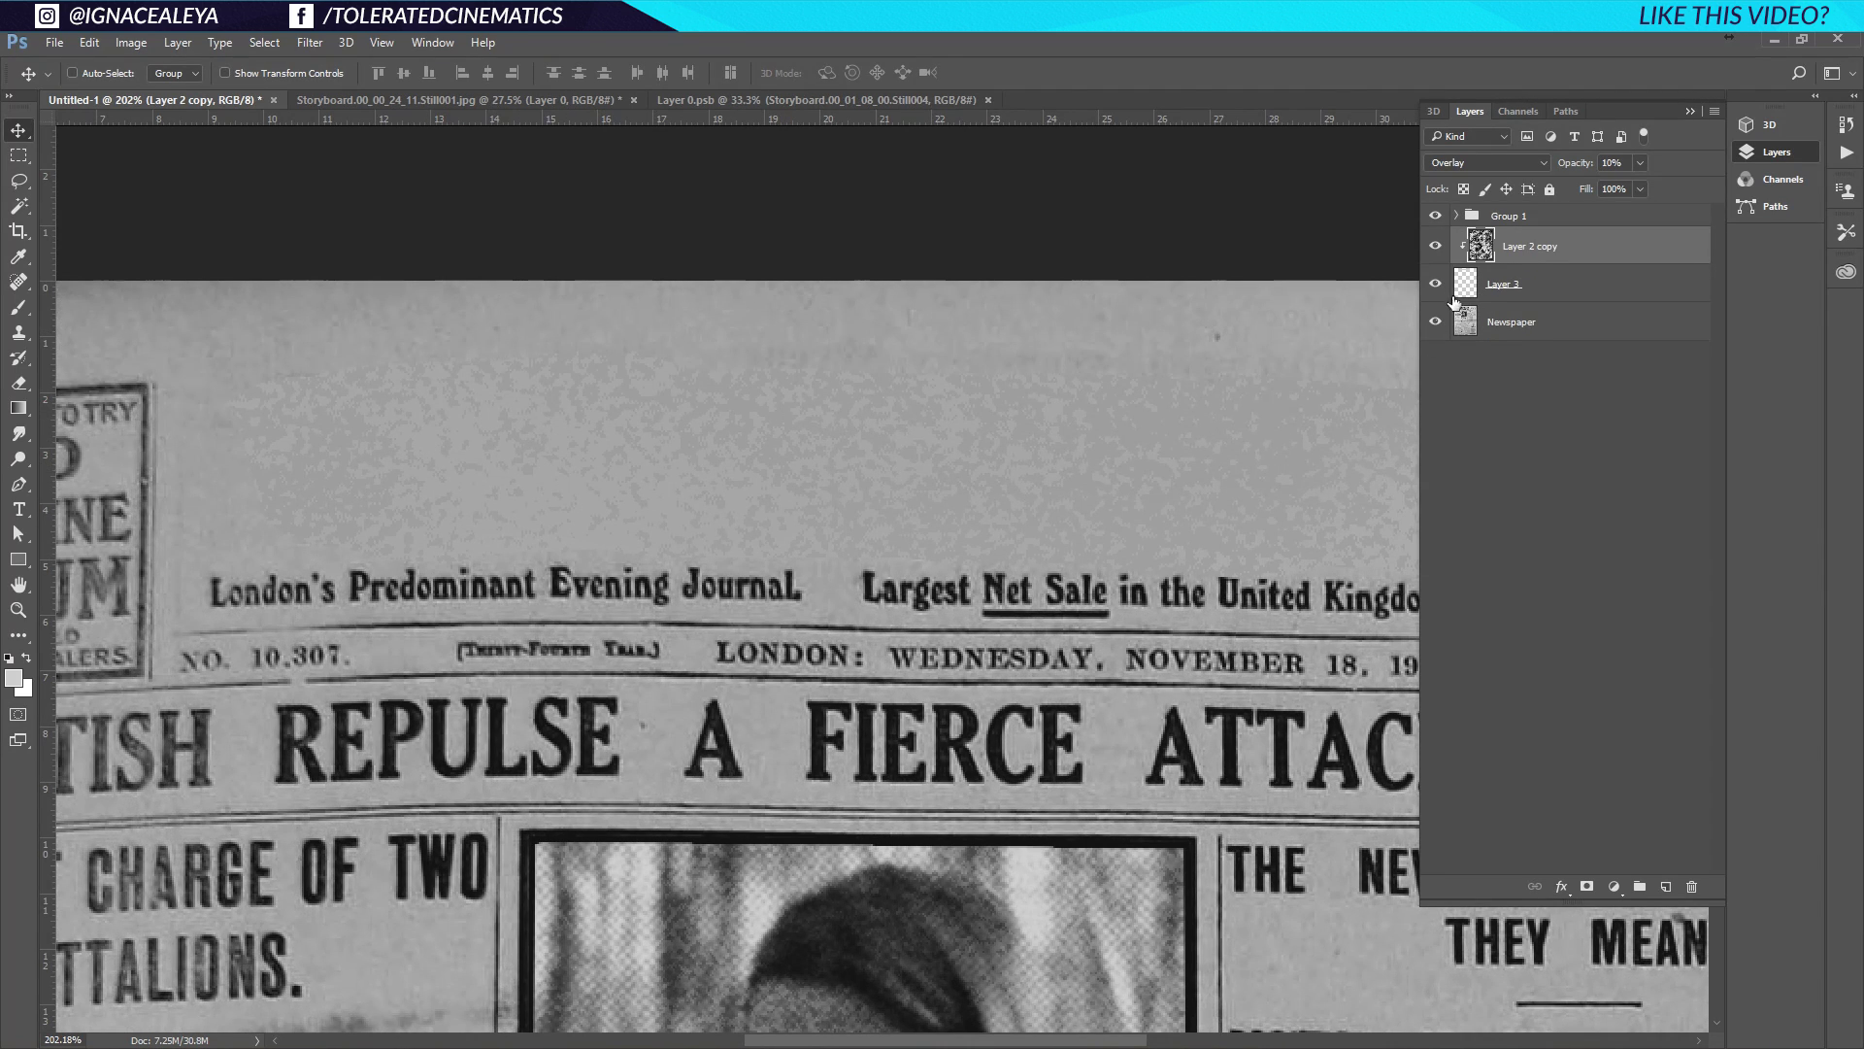
click(1616, 160)
text(5)
Select Layer 3 and start a new text layer on the page
click(1574, 274)
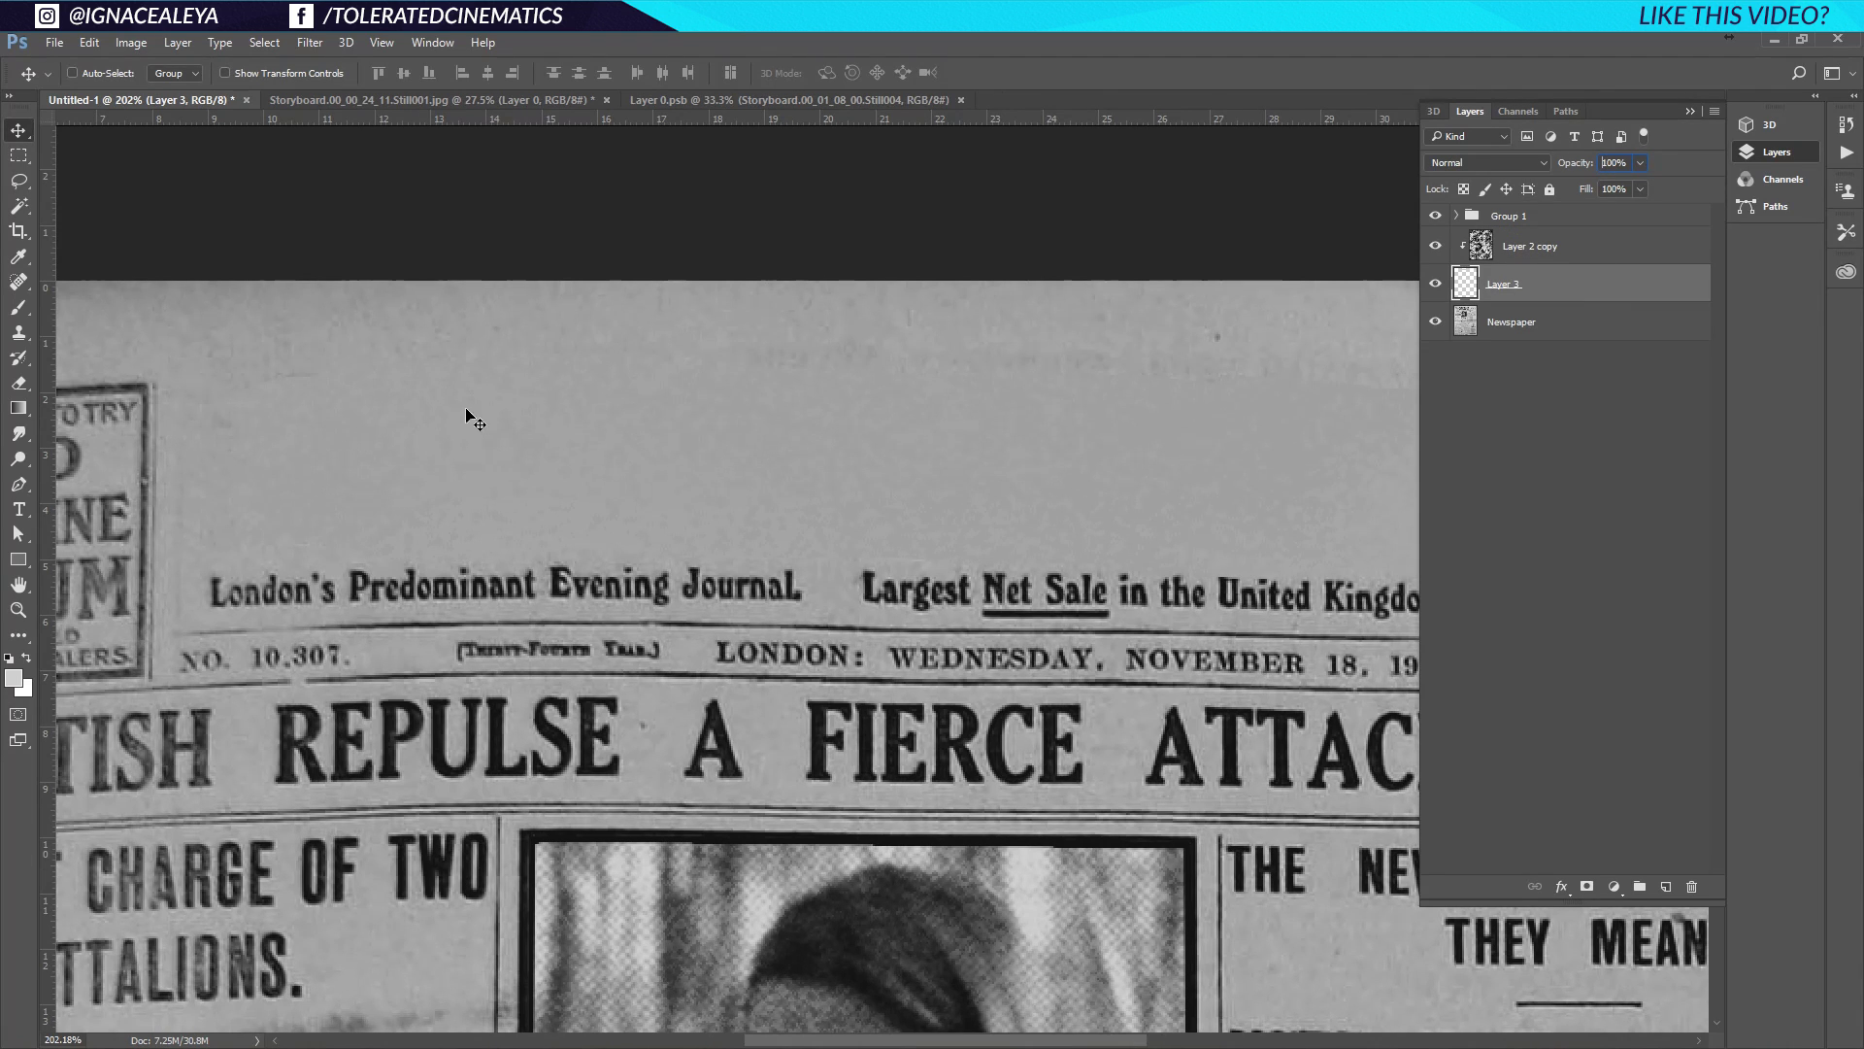
scroll(971, 463, down, 4)
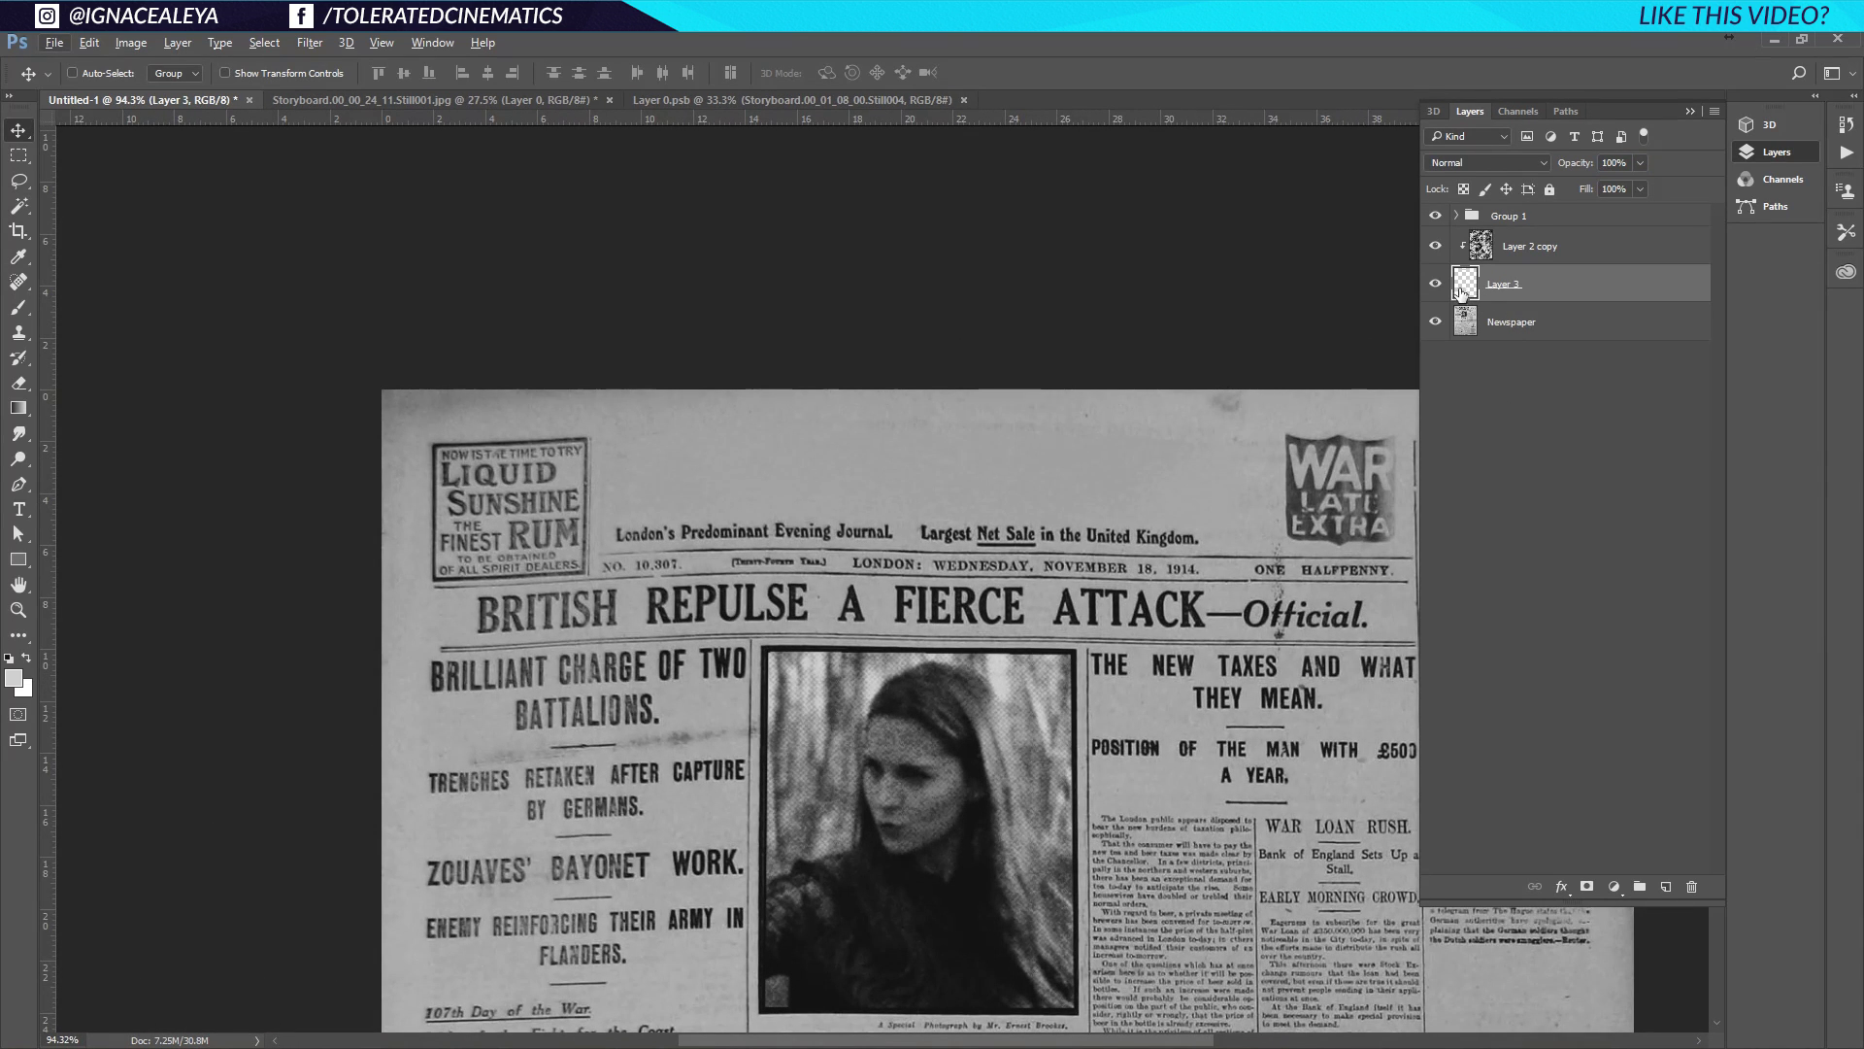
key(t)
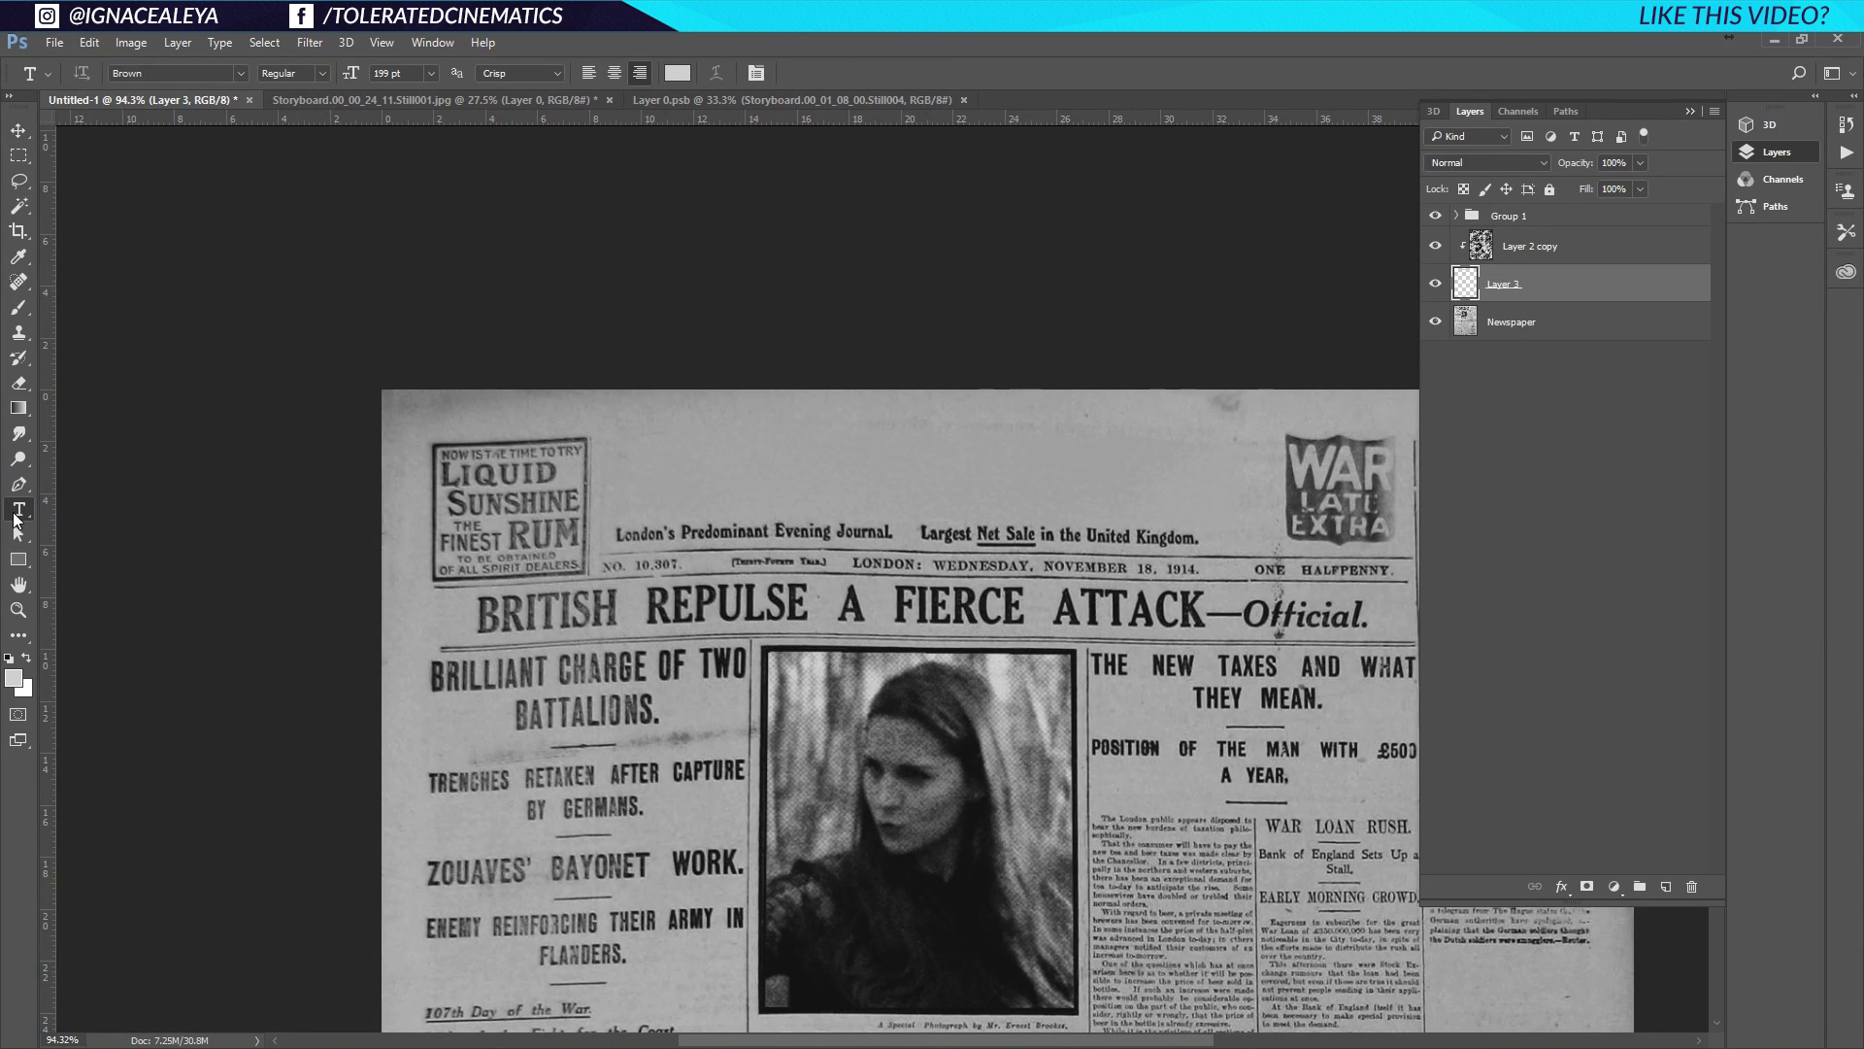
click(708, 462)
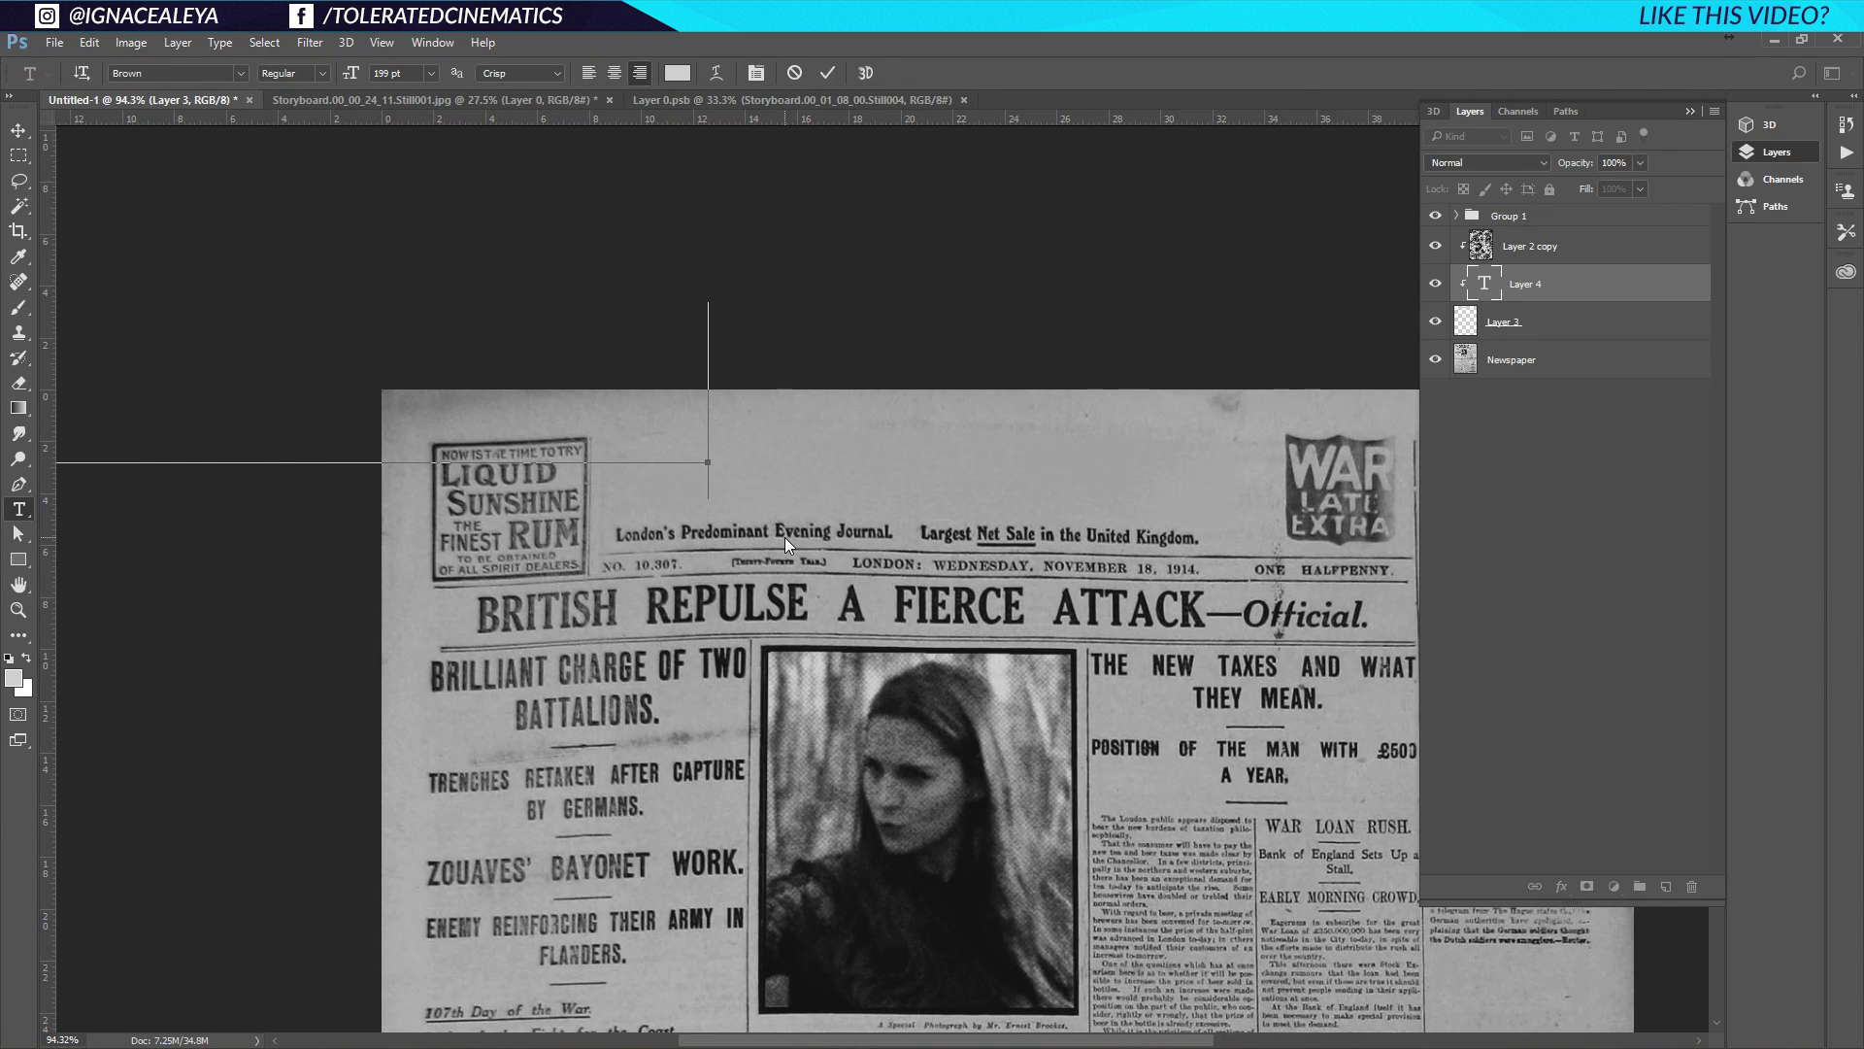
Paste the 'Tolerated Cinematics' title and colour it black (#000000)
key(ctrl+v)
key(ctrl+a)
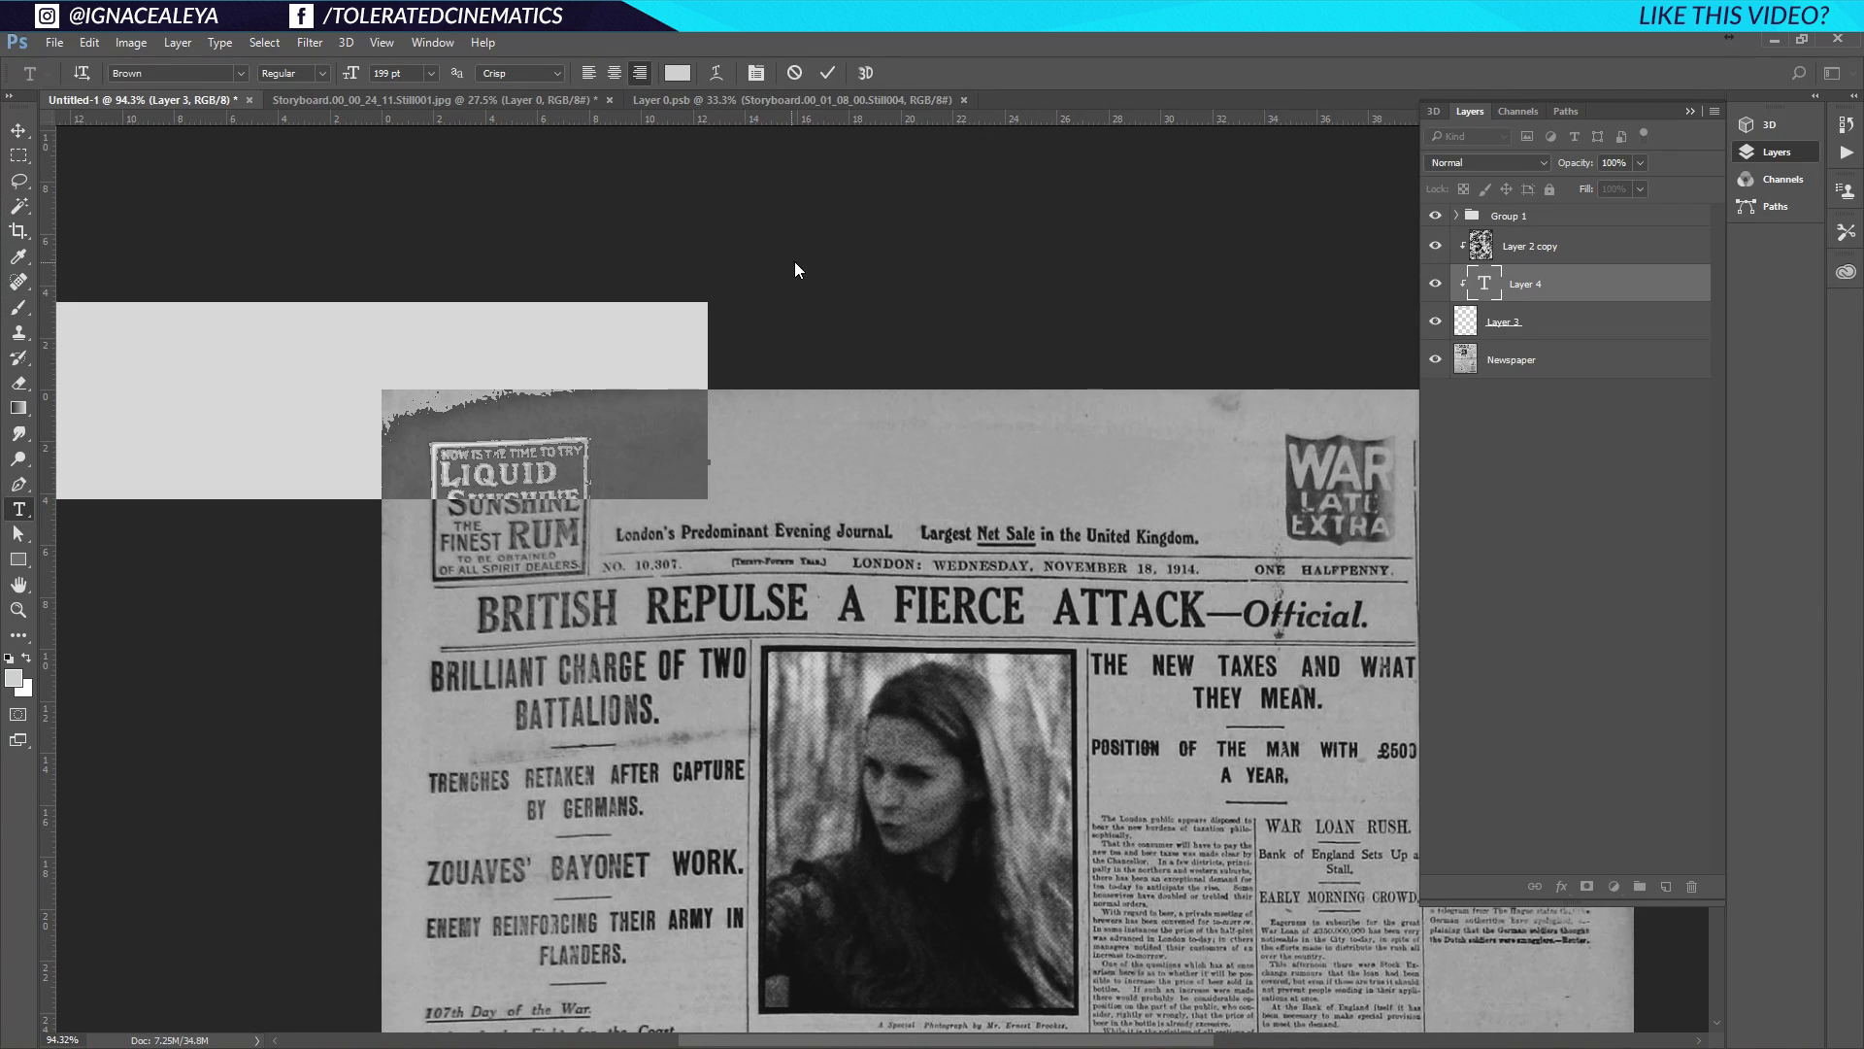
click(677, 73)
text(000000)
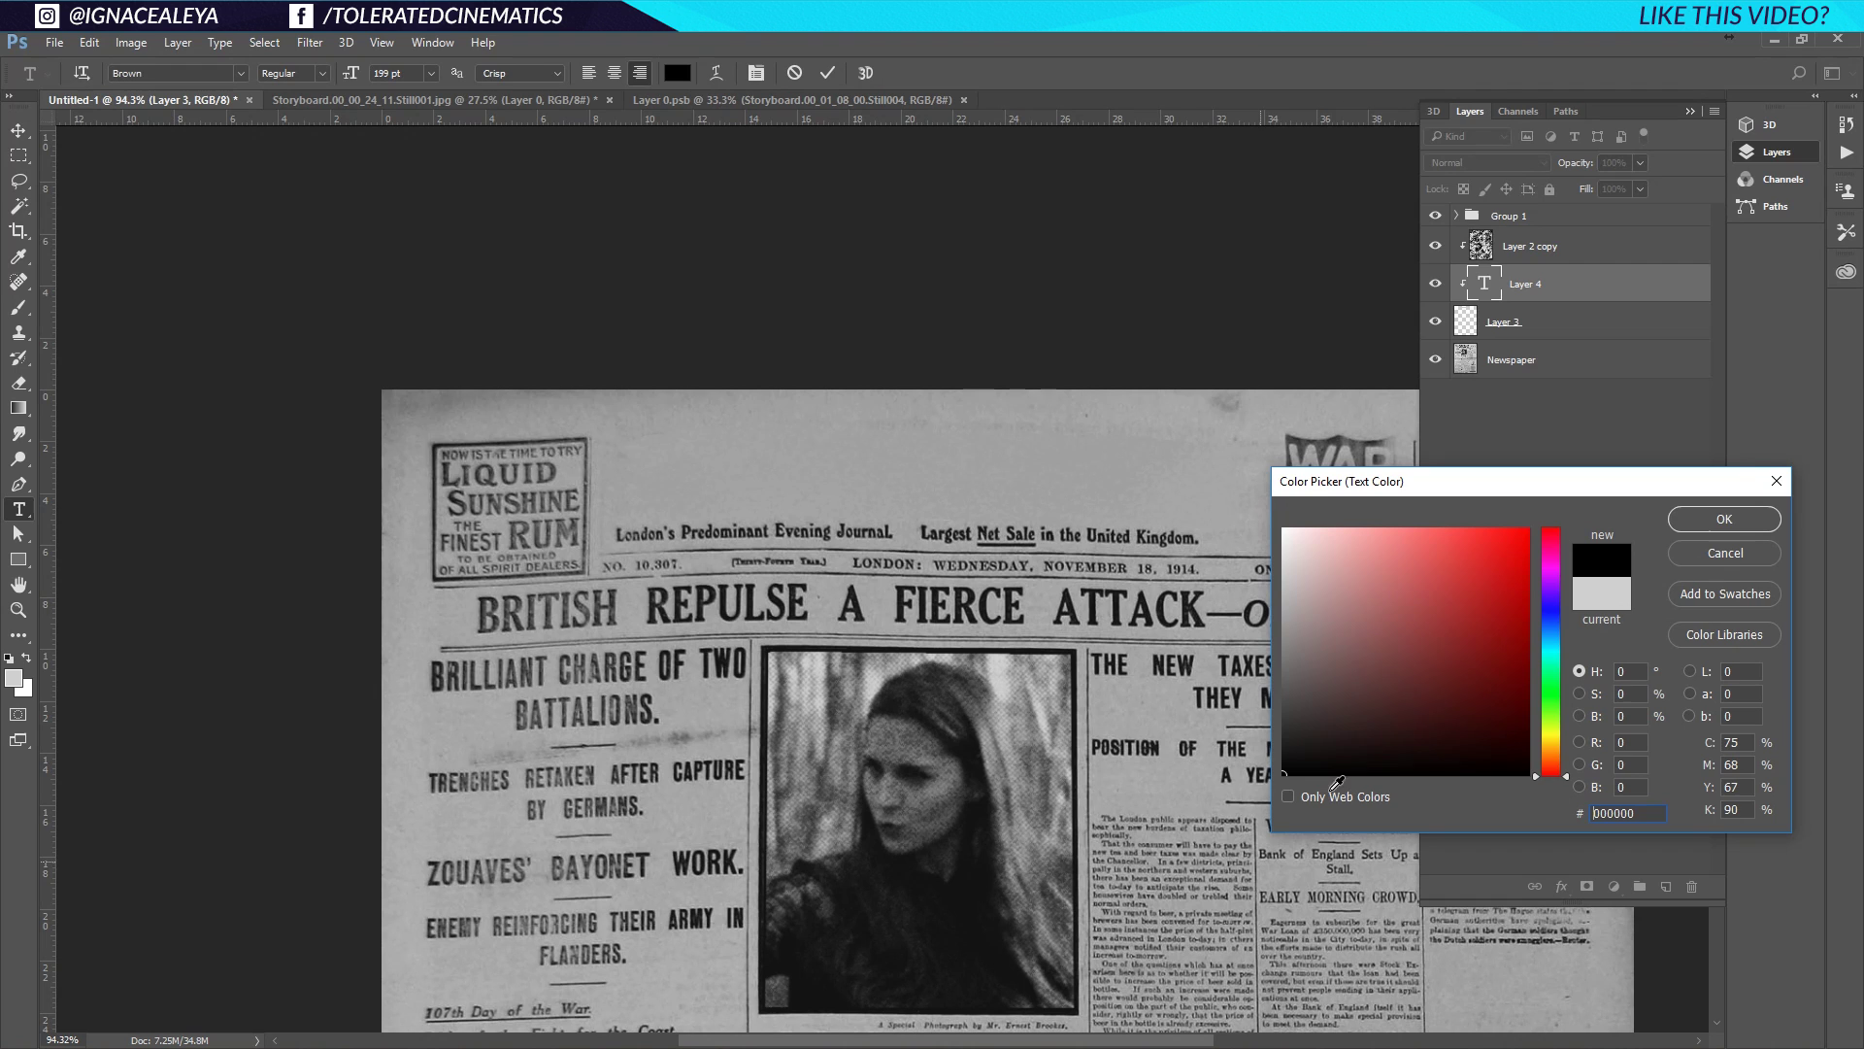
click(1723, 518)
Move the title layer to the top of the stack and drag the text onto the page
drag(1567, 290, 1573, 214)
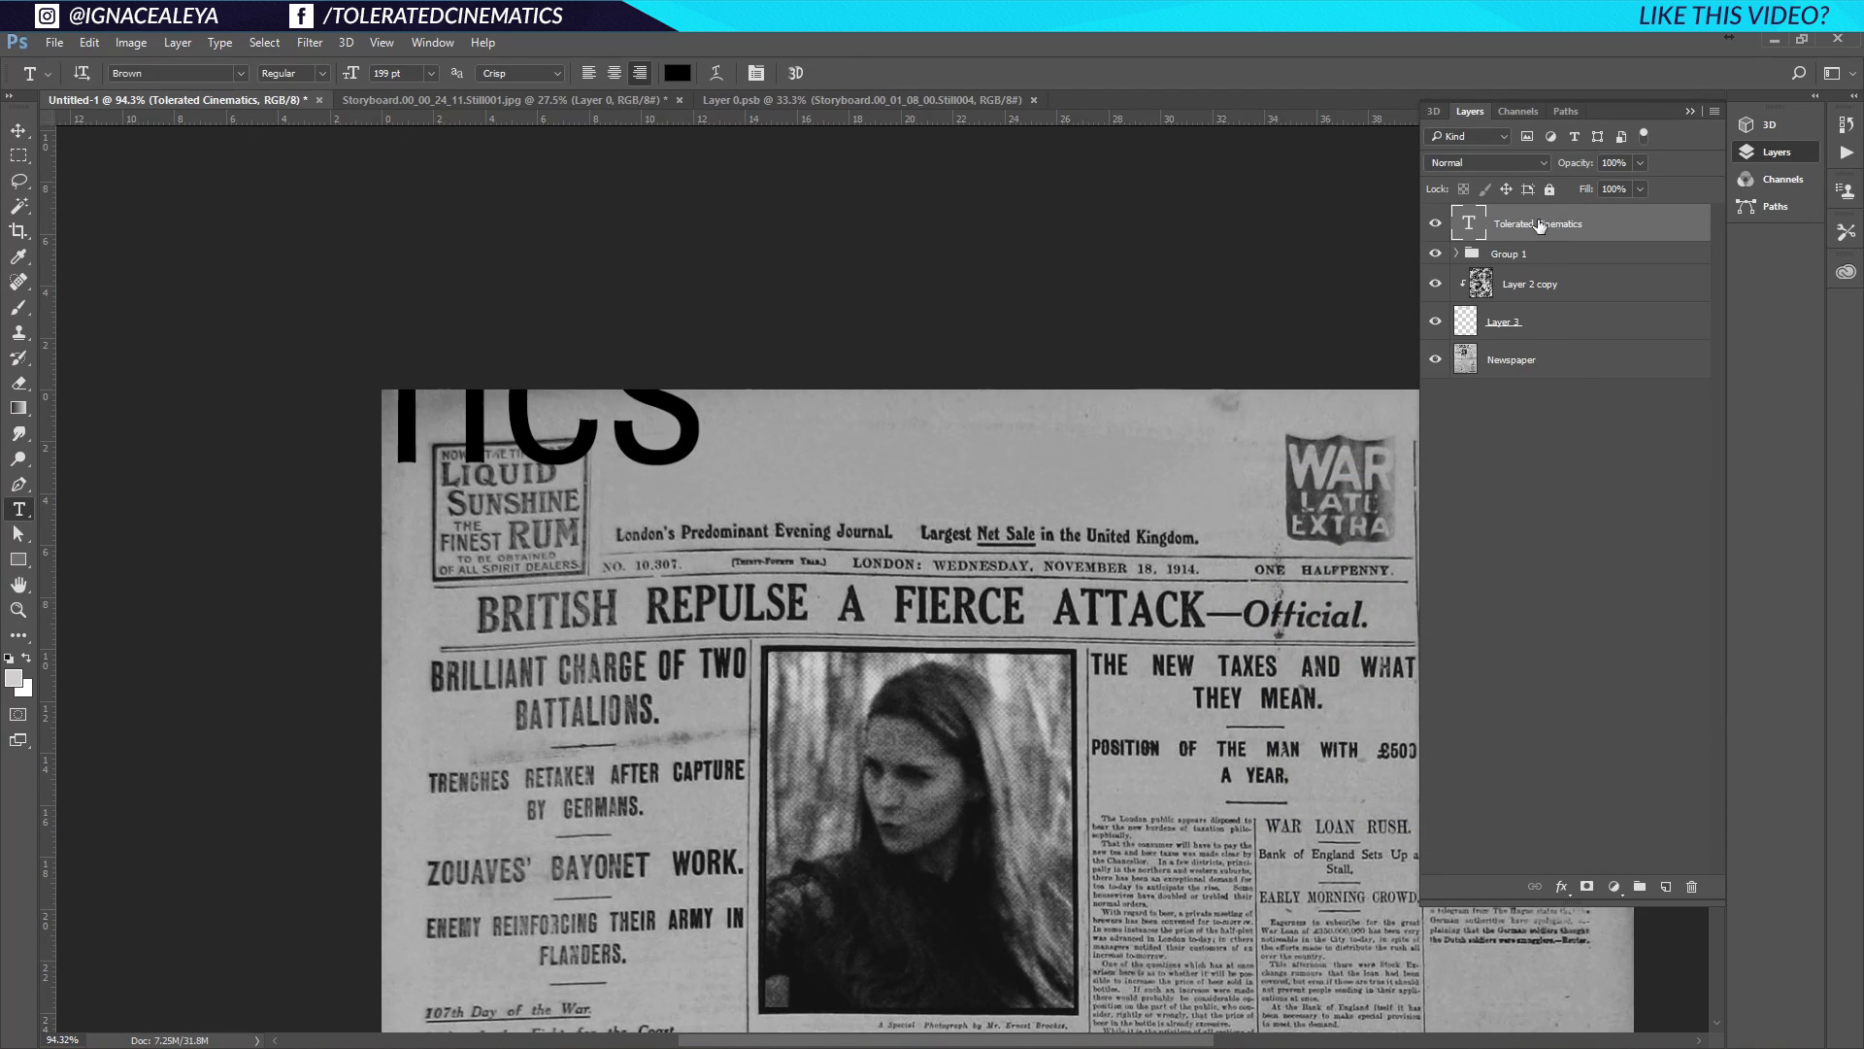
click(17, 130)
drag(291, 369, 903, 462)
drag(469, 516, 932, 500)
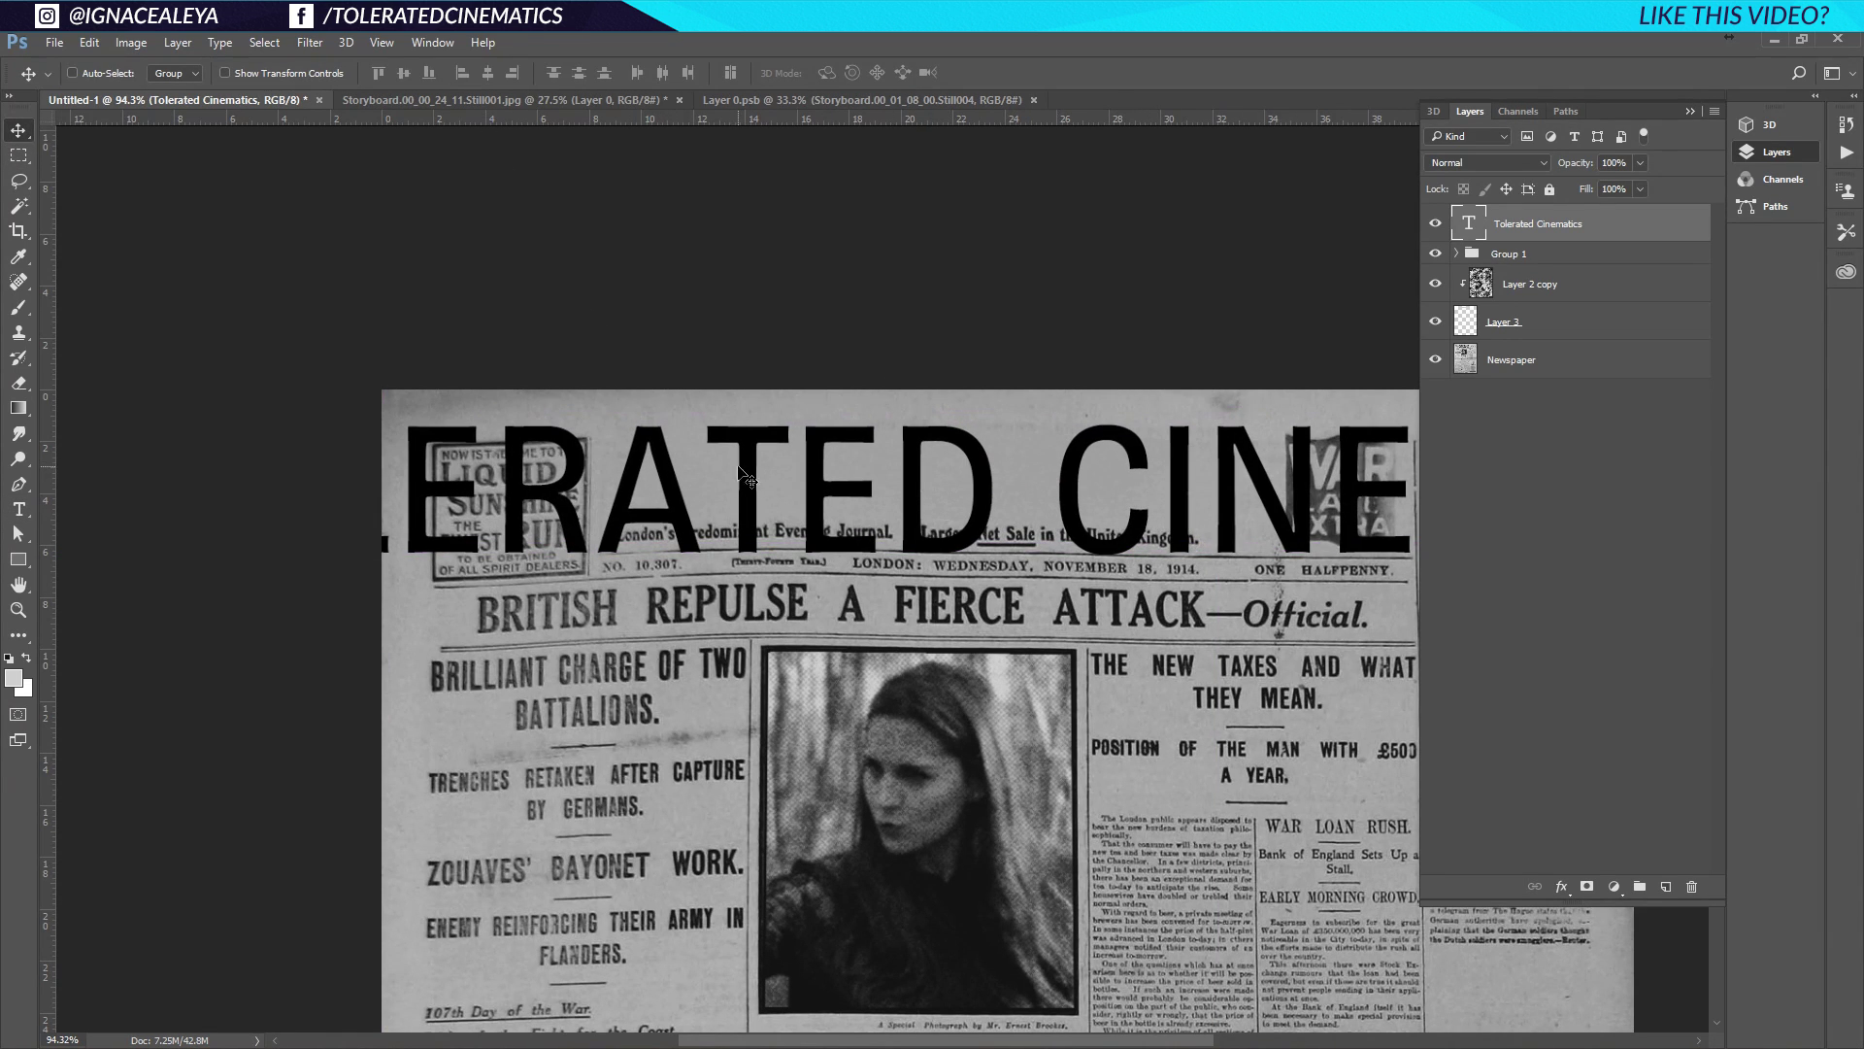
key(t)
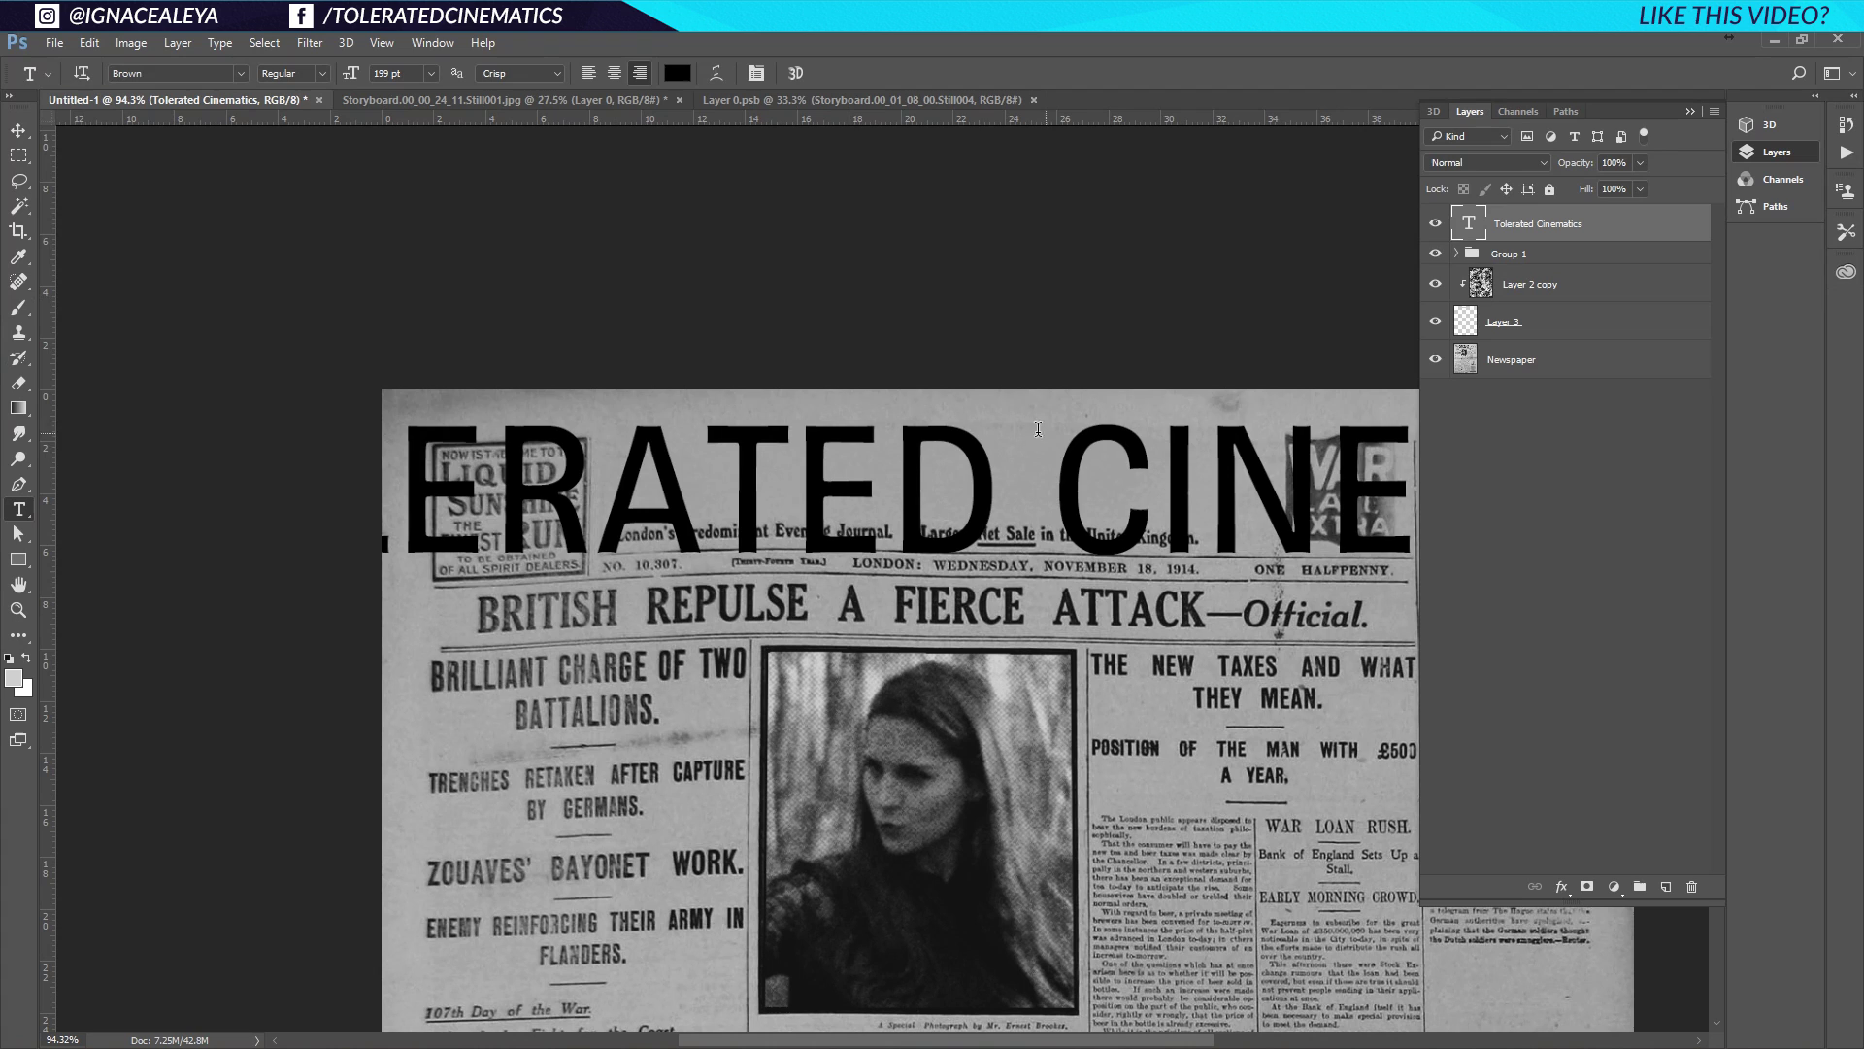
Centre the title at 72 pt and place it in the masthead above the journal line
triple_click(822, 476)
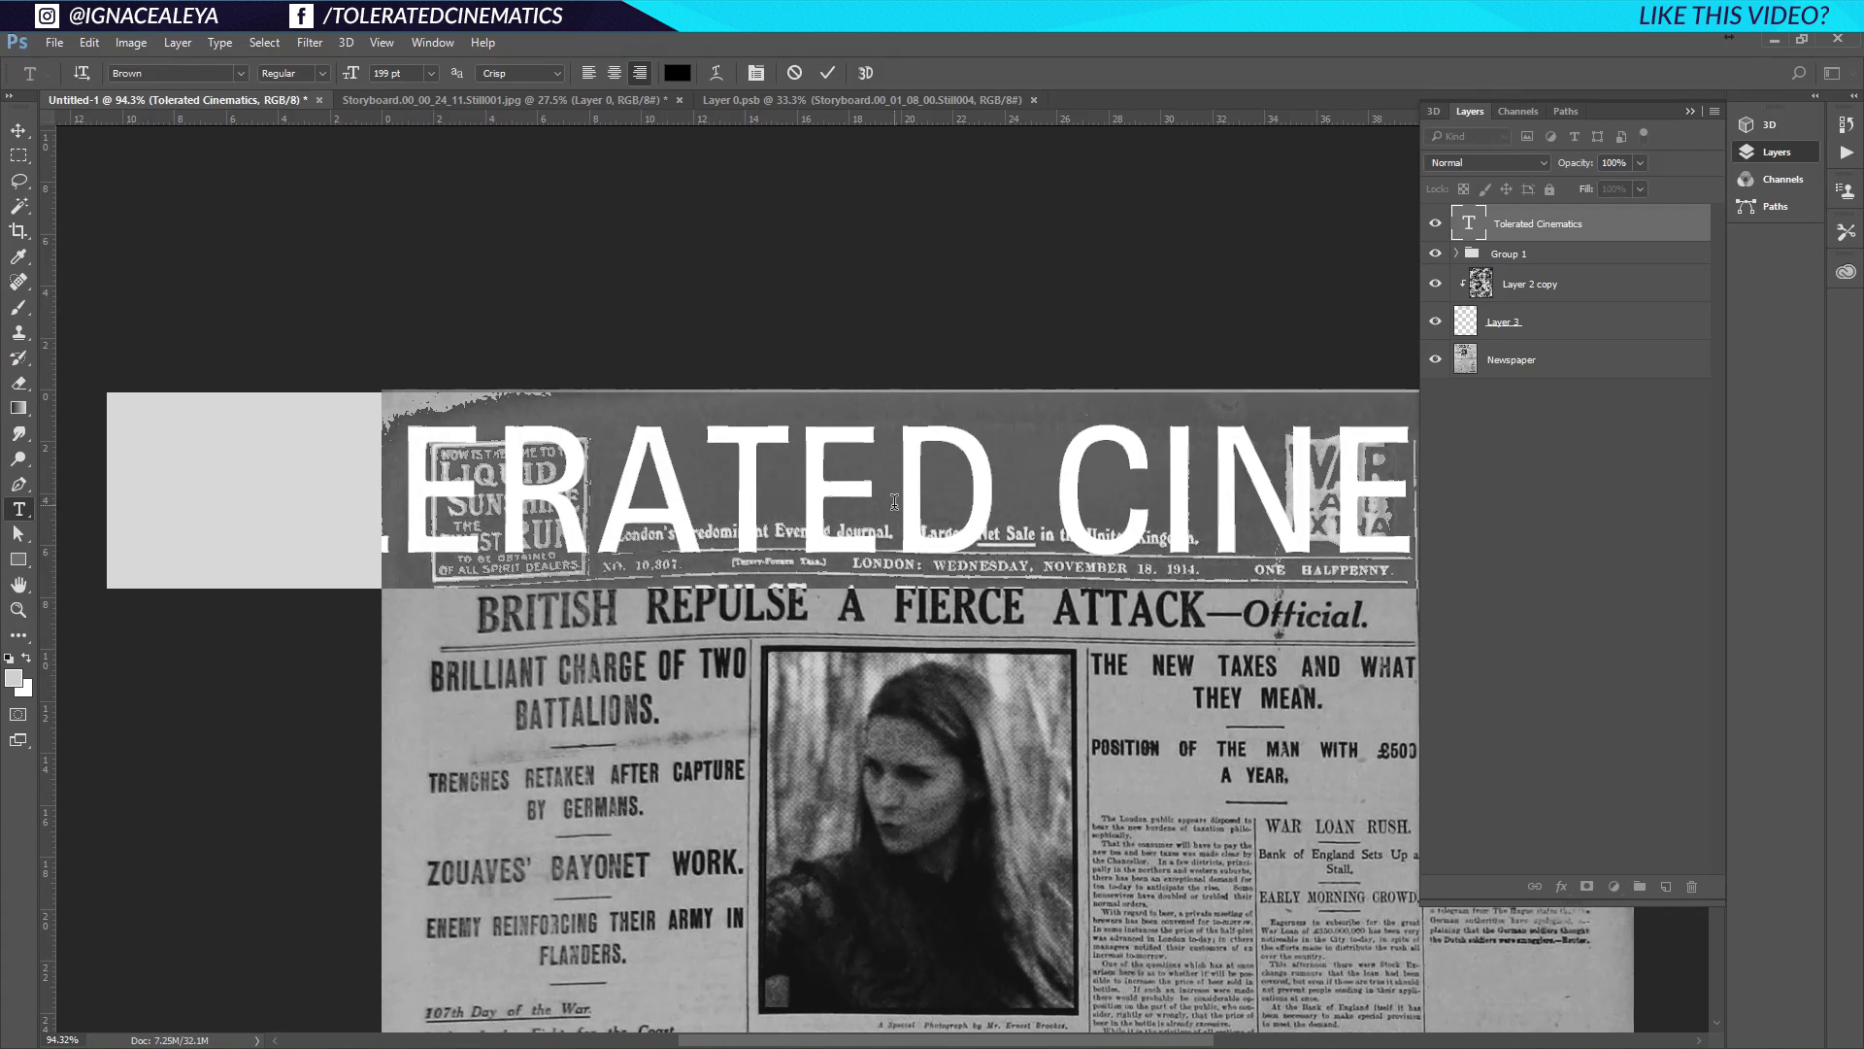
click(612, 75)
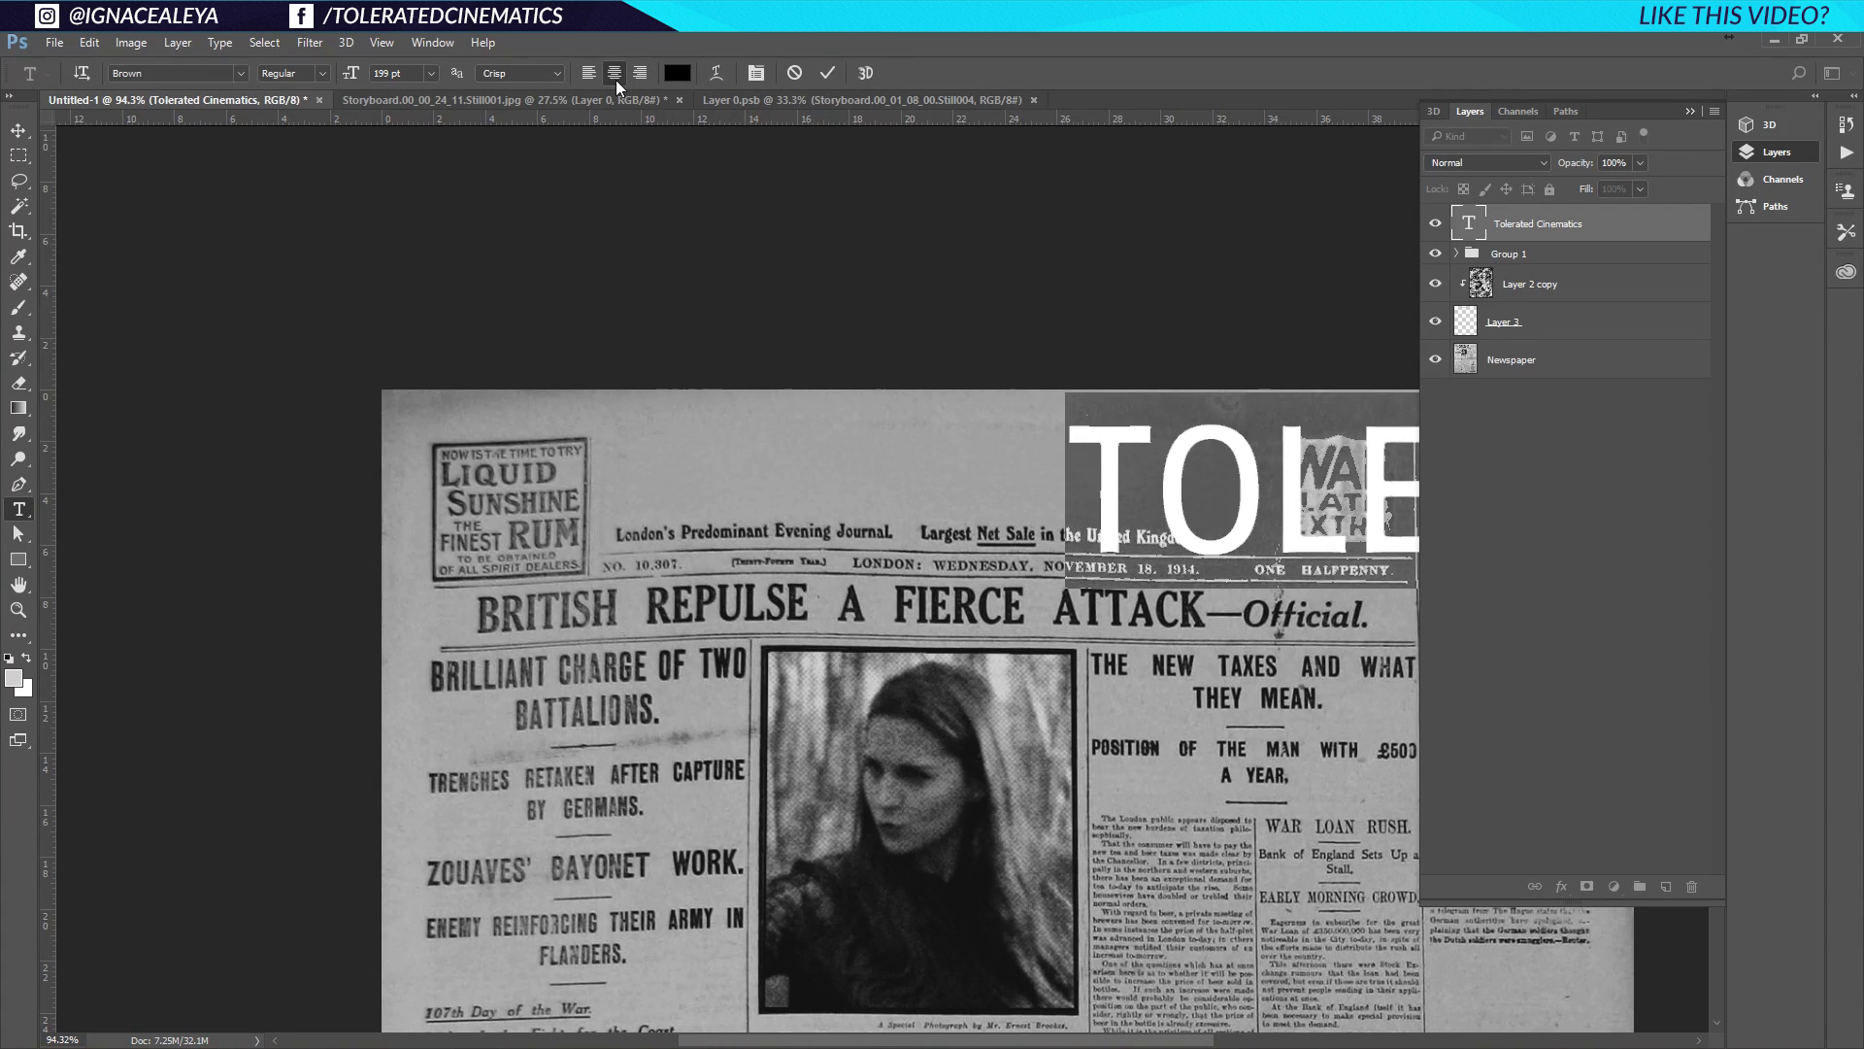
click(432, 74)
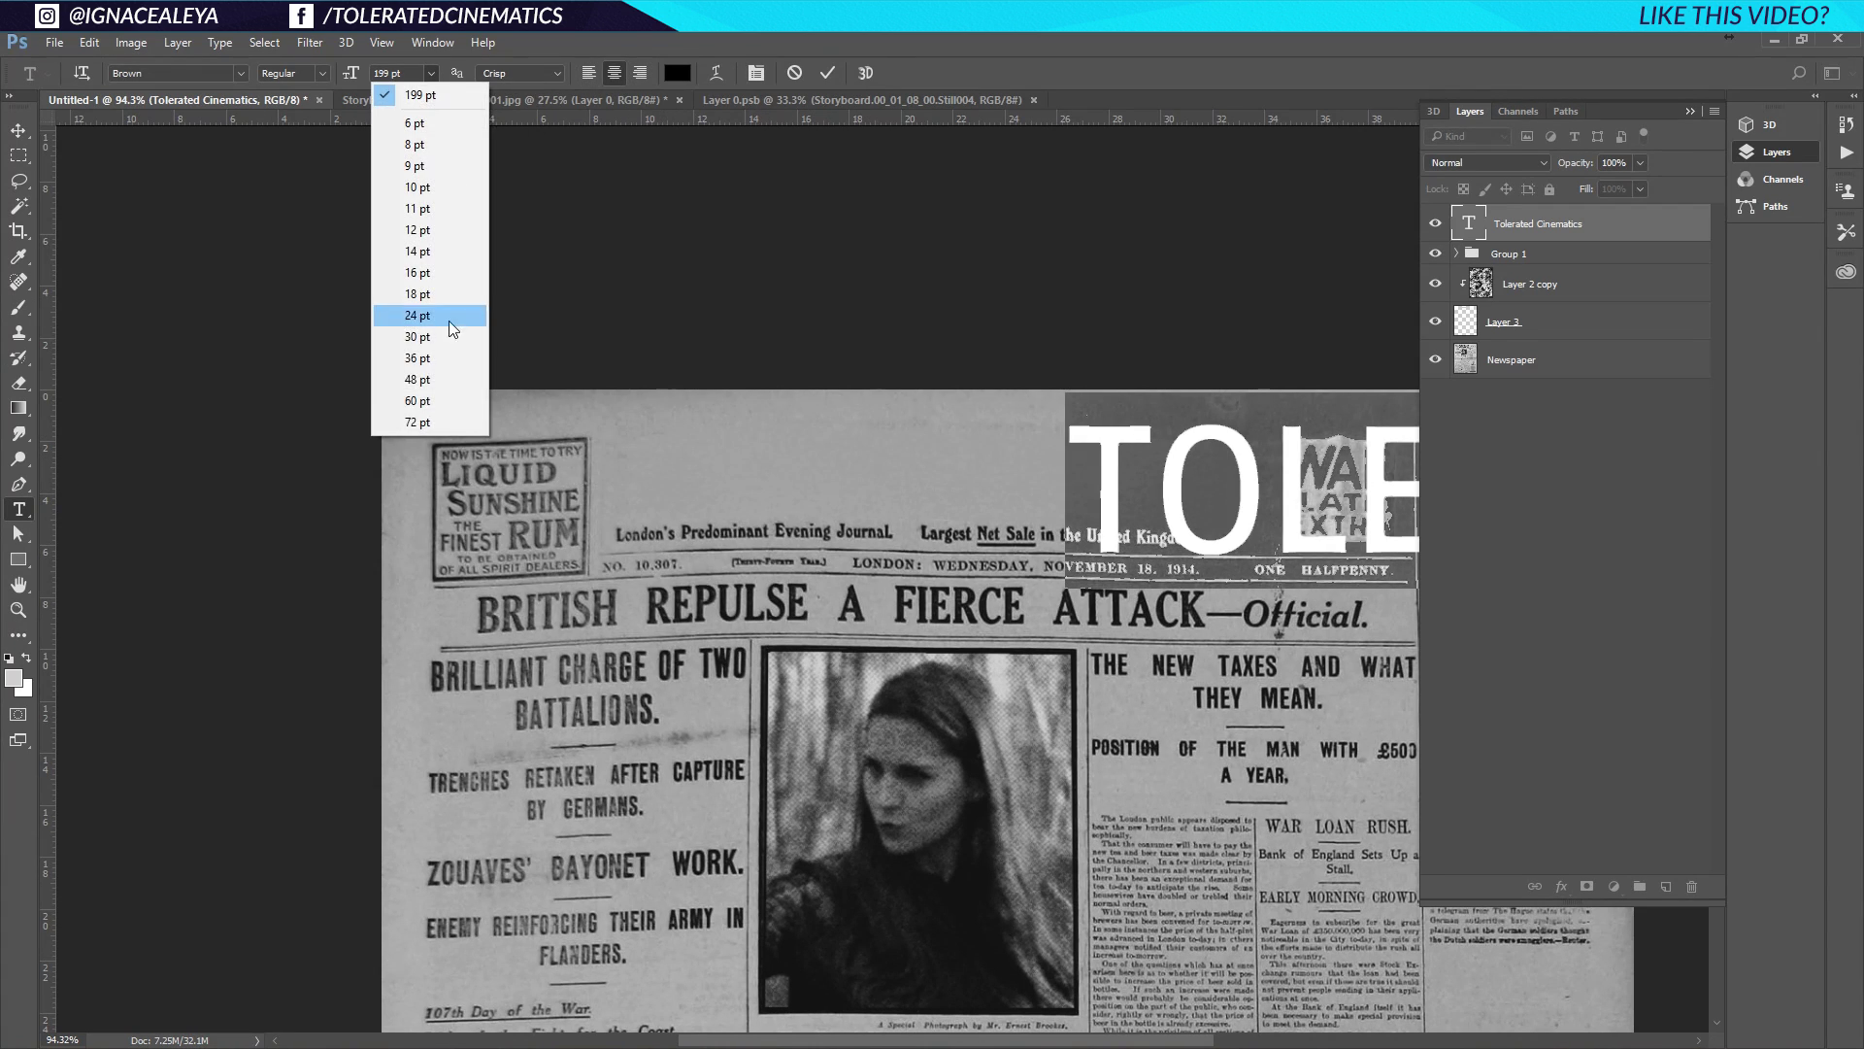
click(412, 425)
click(17, 130)
drag(1213, 378, 728, 393)
drag(1159, 452, 782, 416)
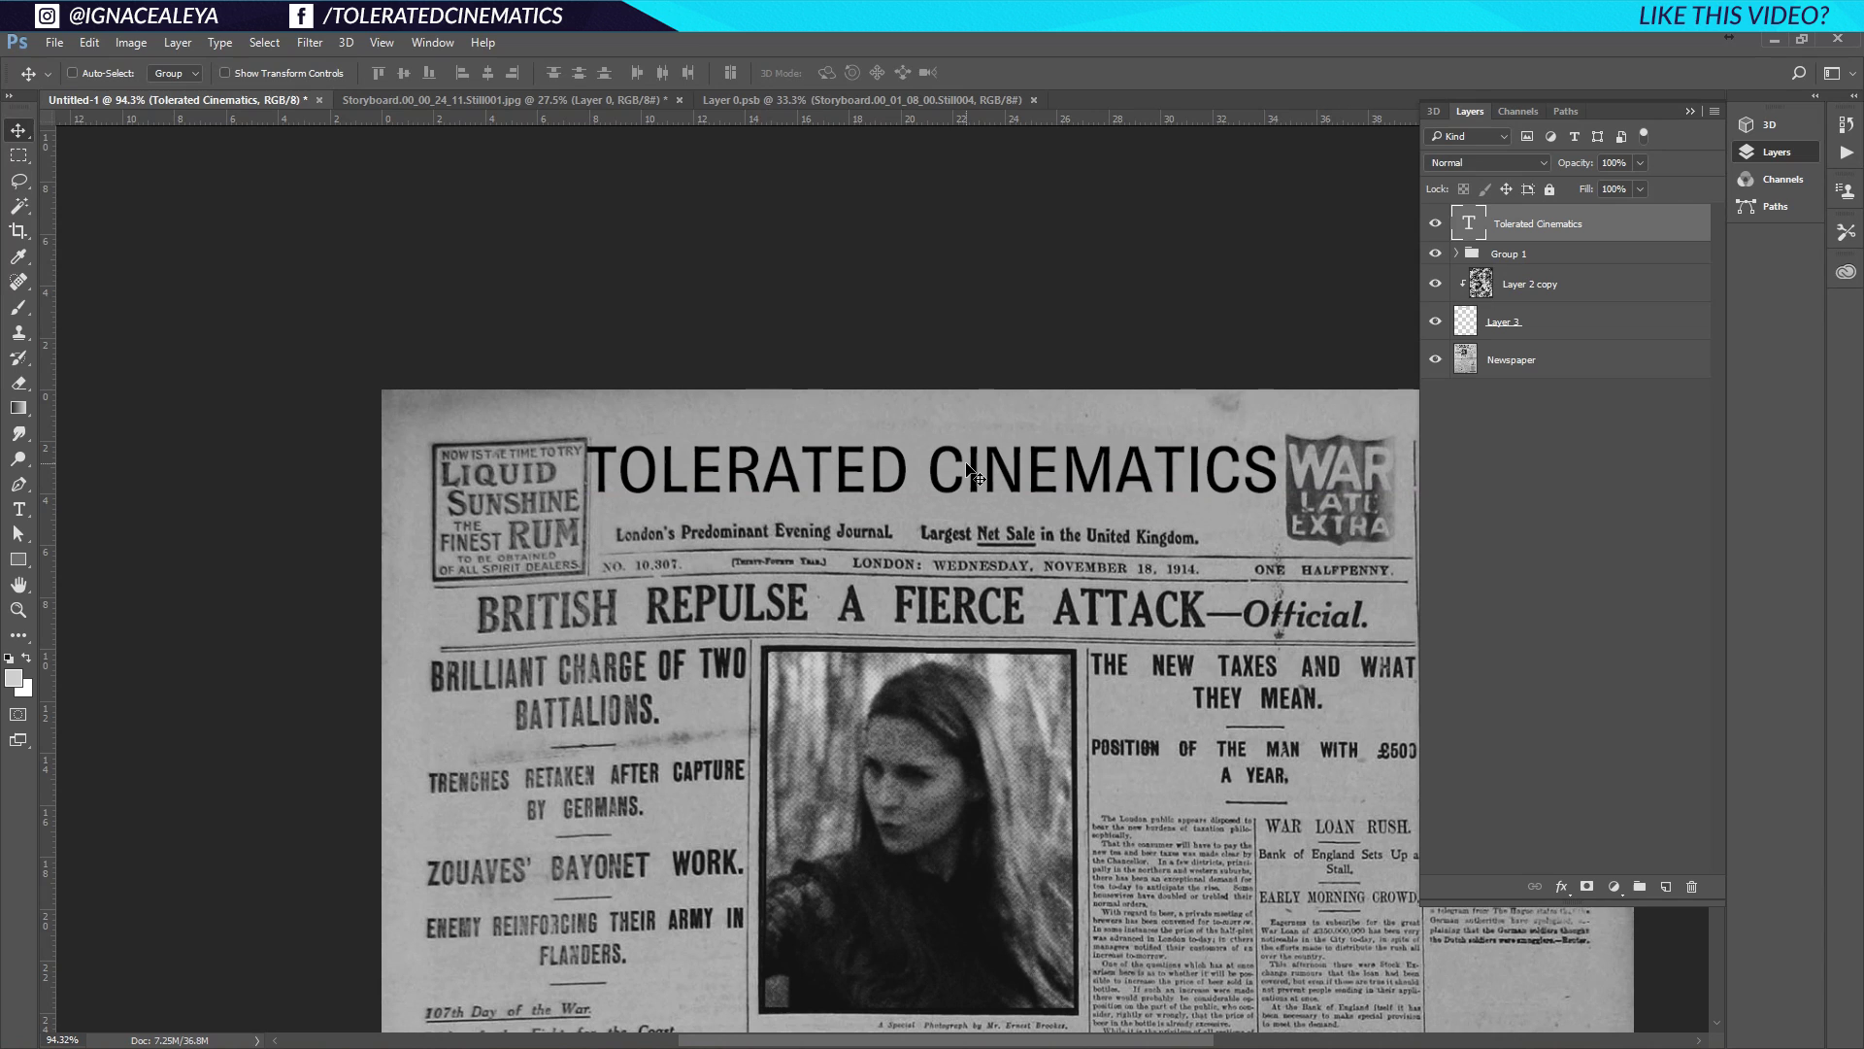
key(t)
Set the title in the Algerian typeface and commit the edit
triple_click(923, 468)
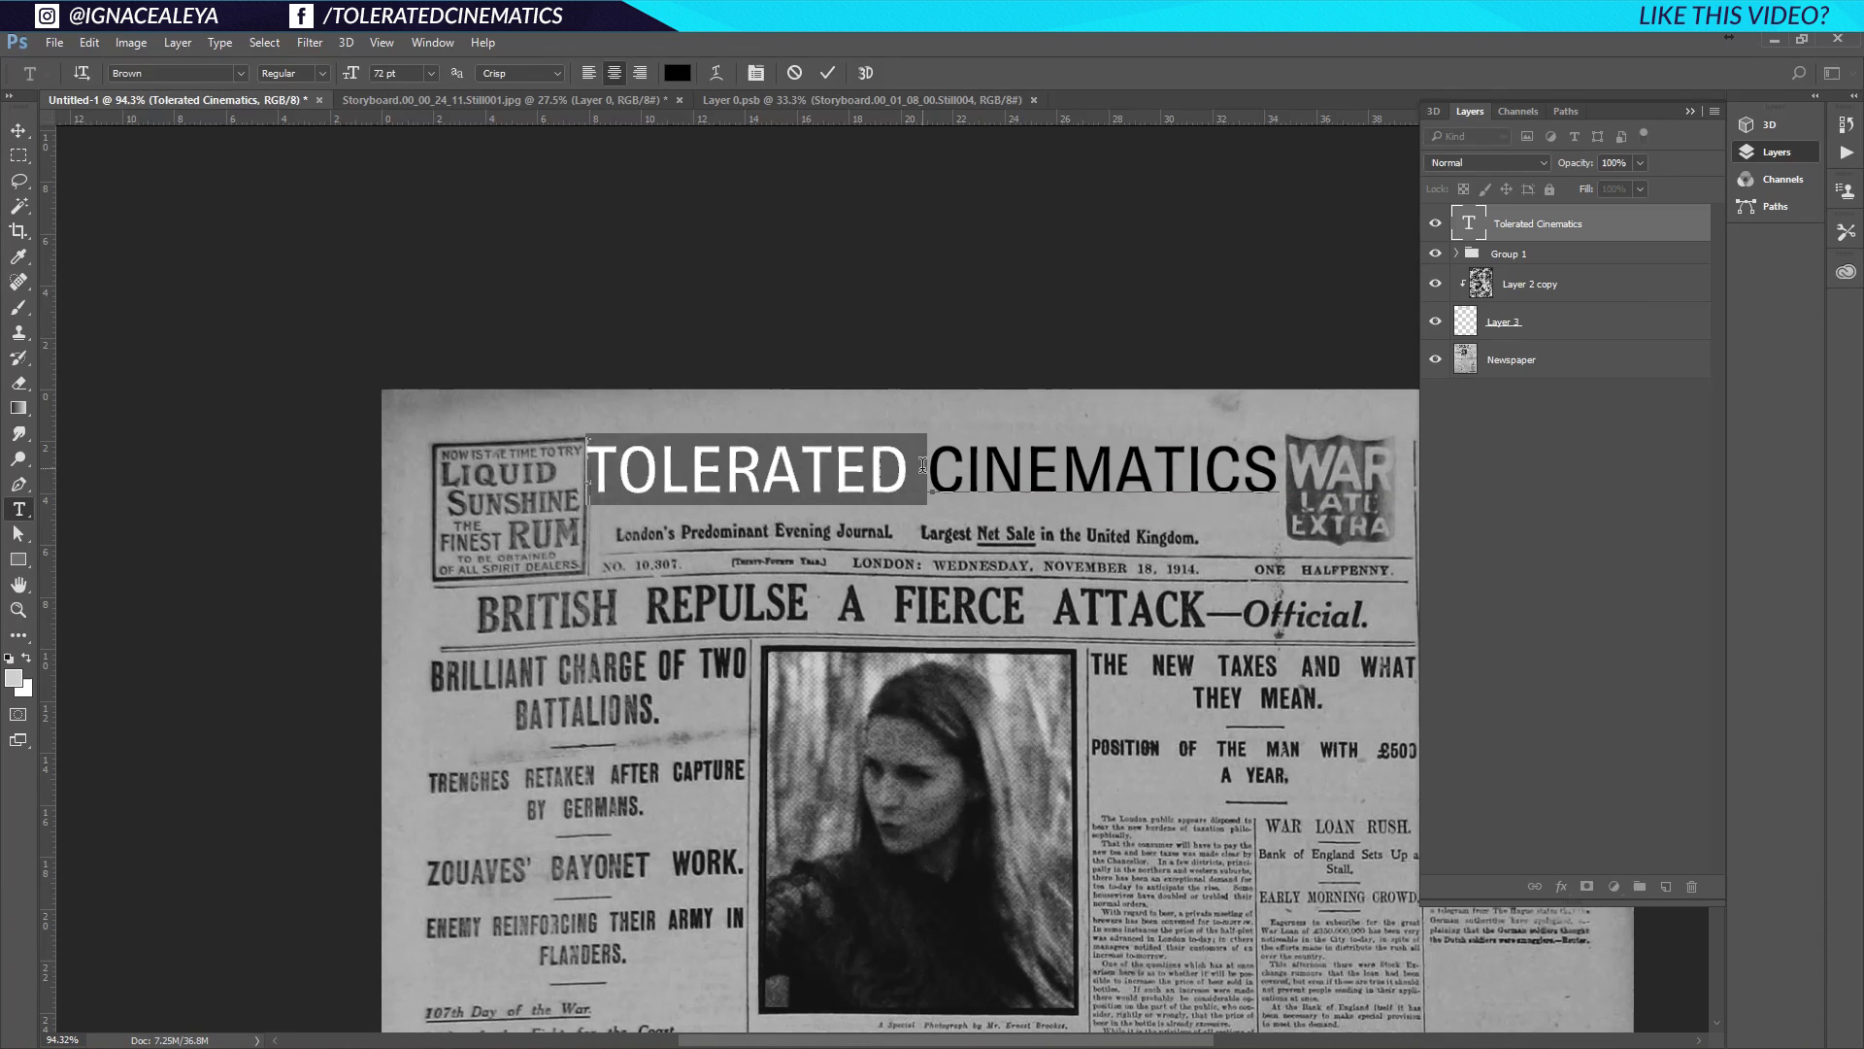
click(231, 73)
click(240, 72)
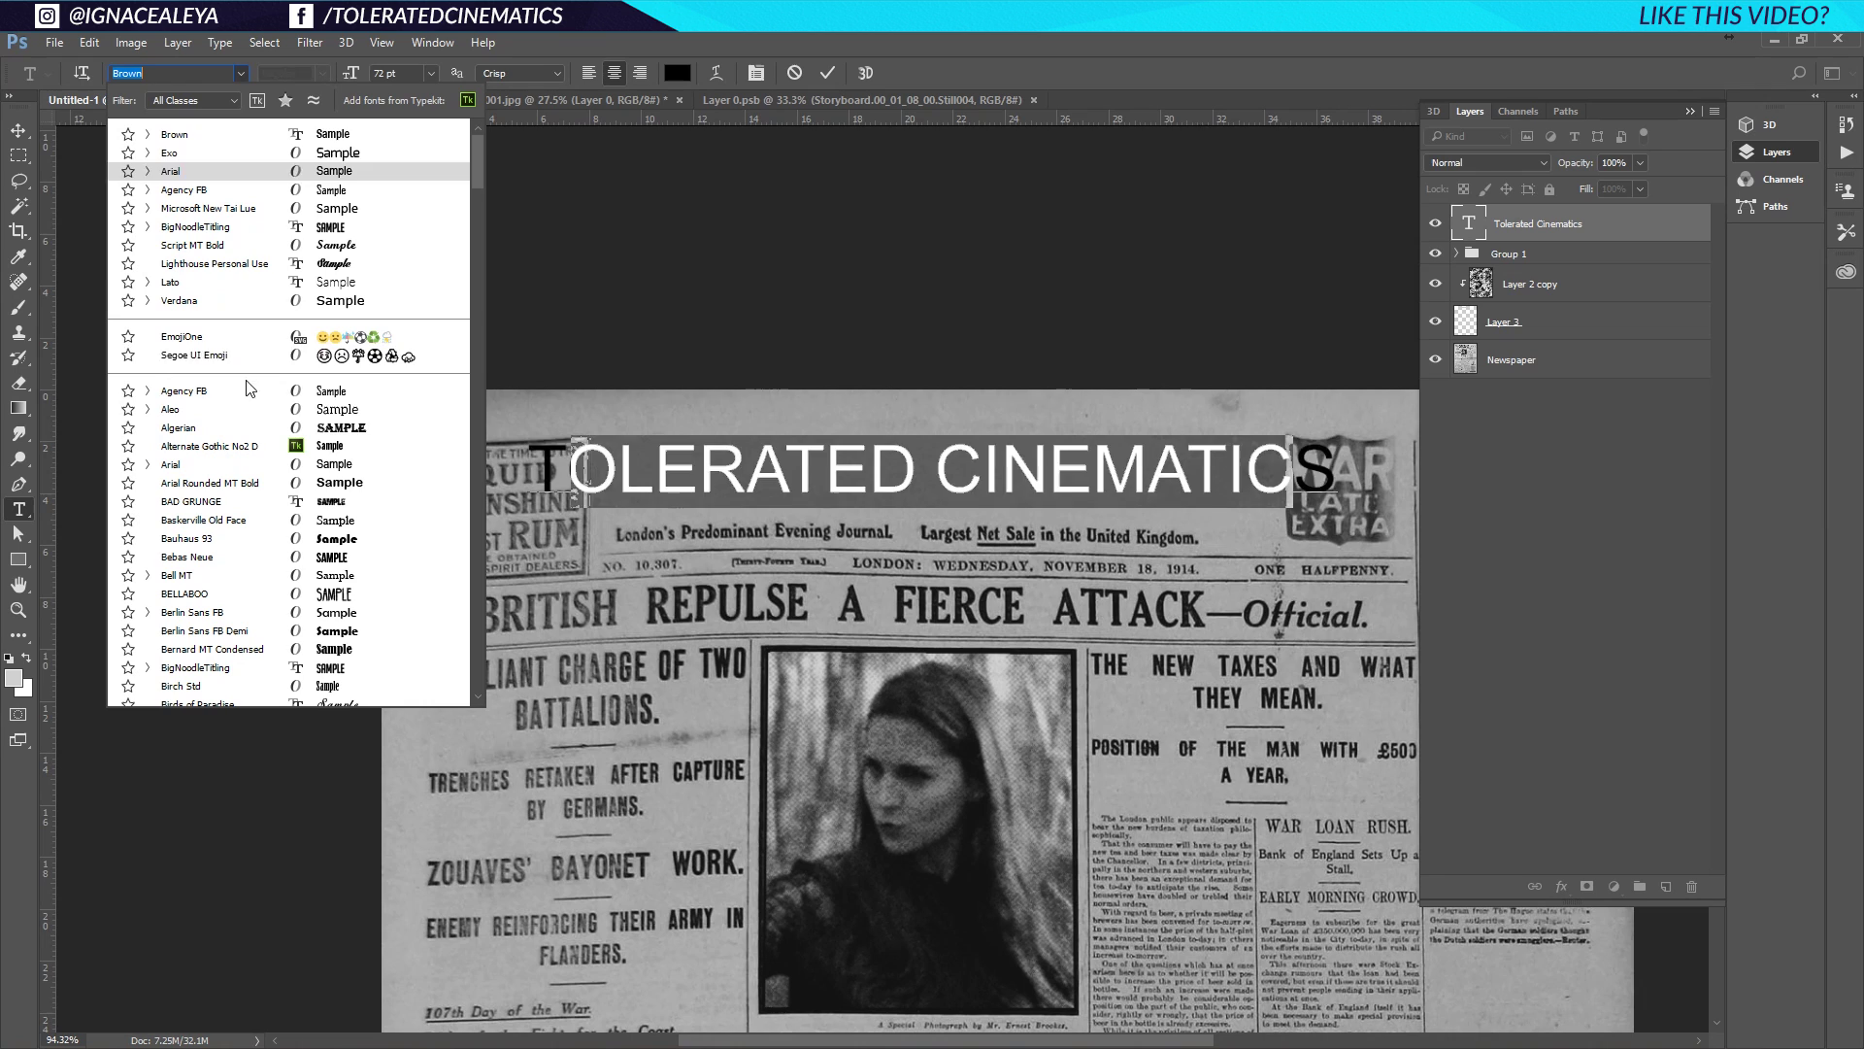
click(278, 427)
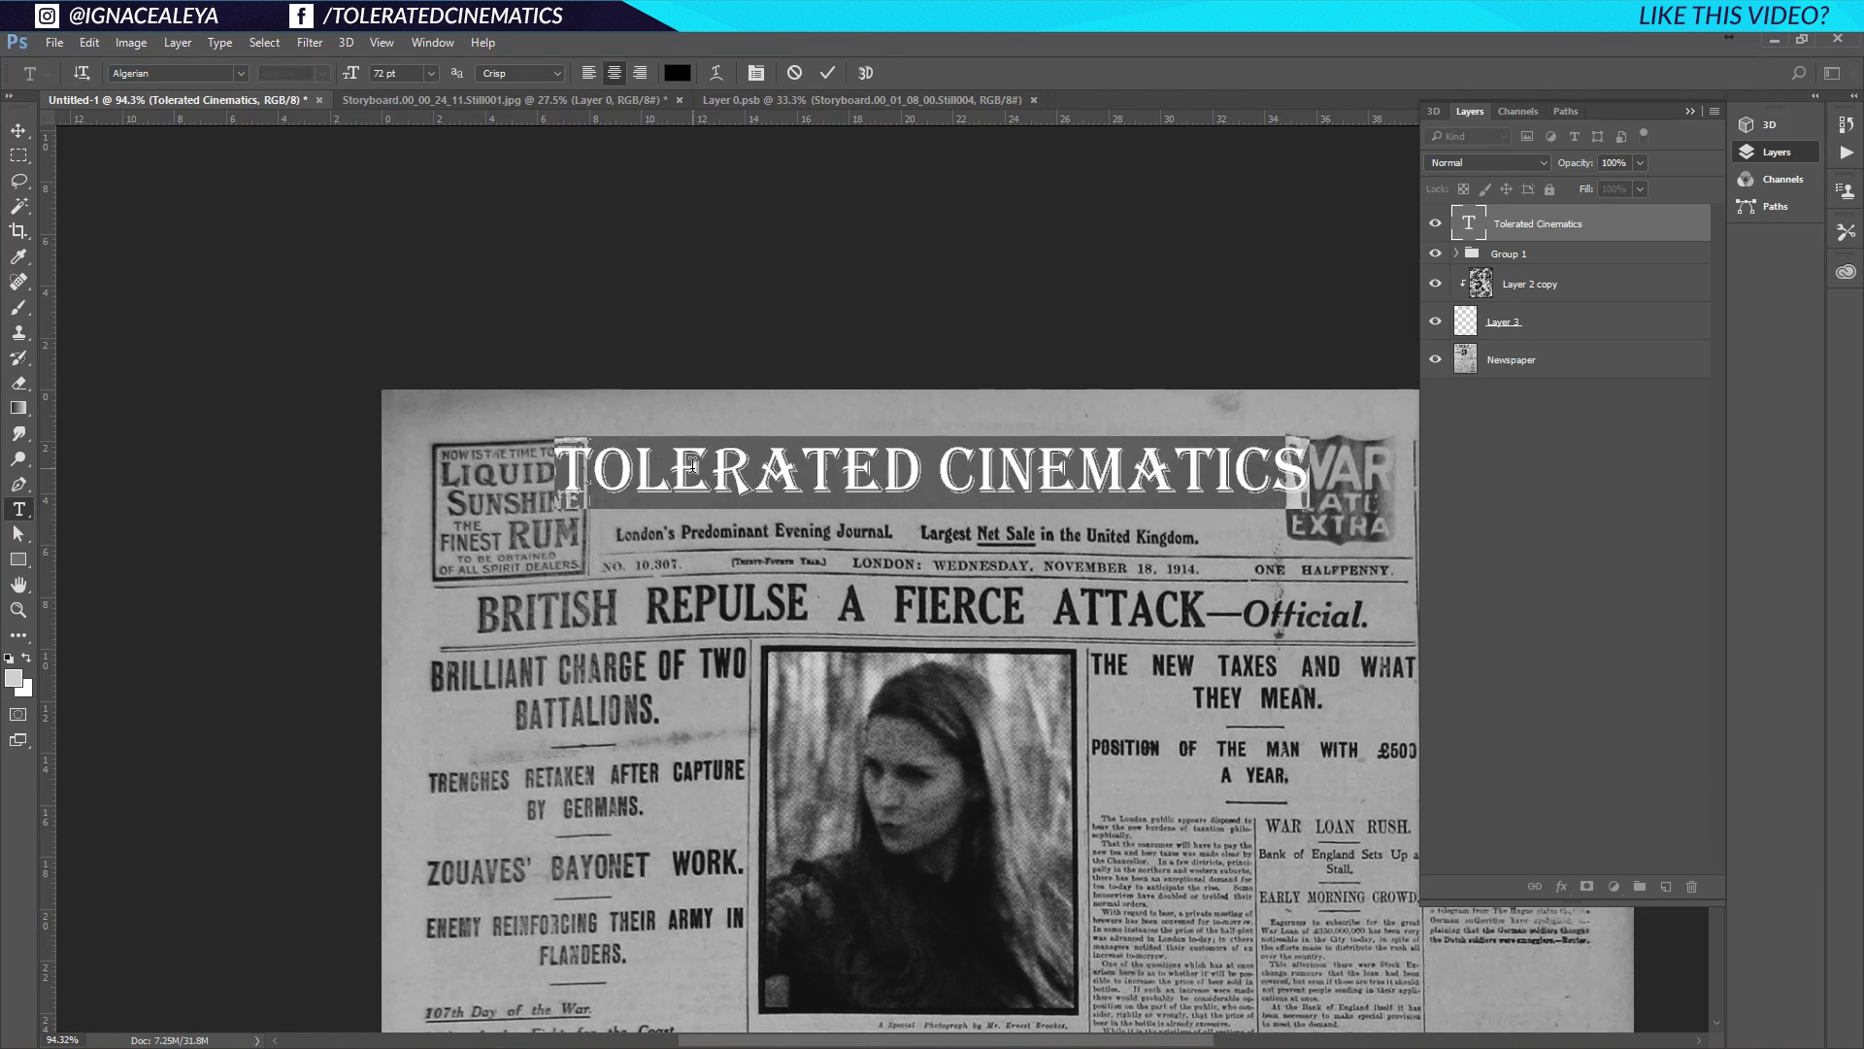
click(740, 473)
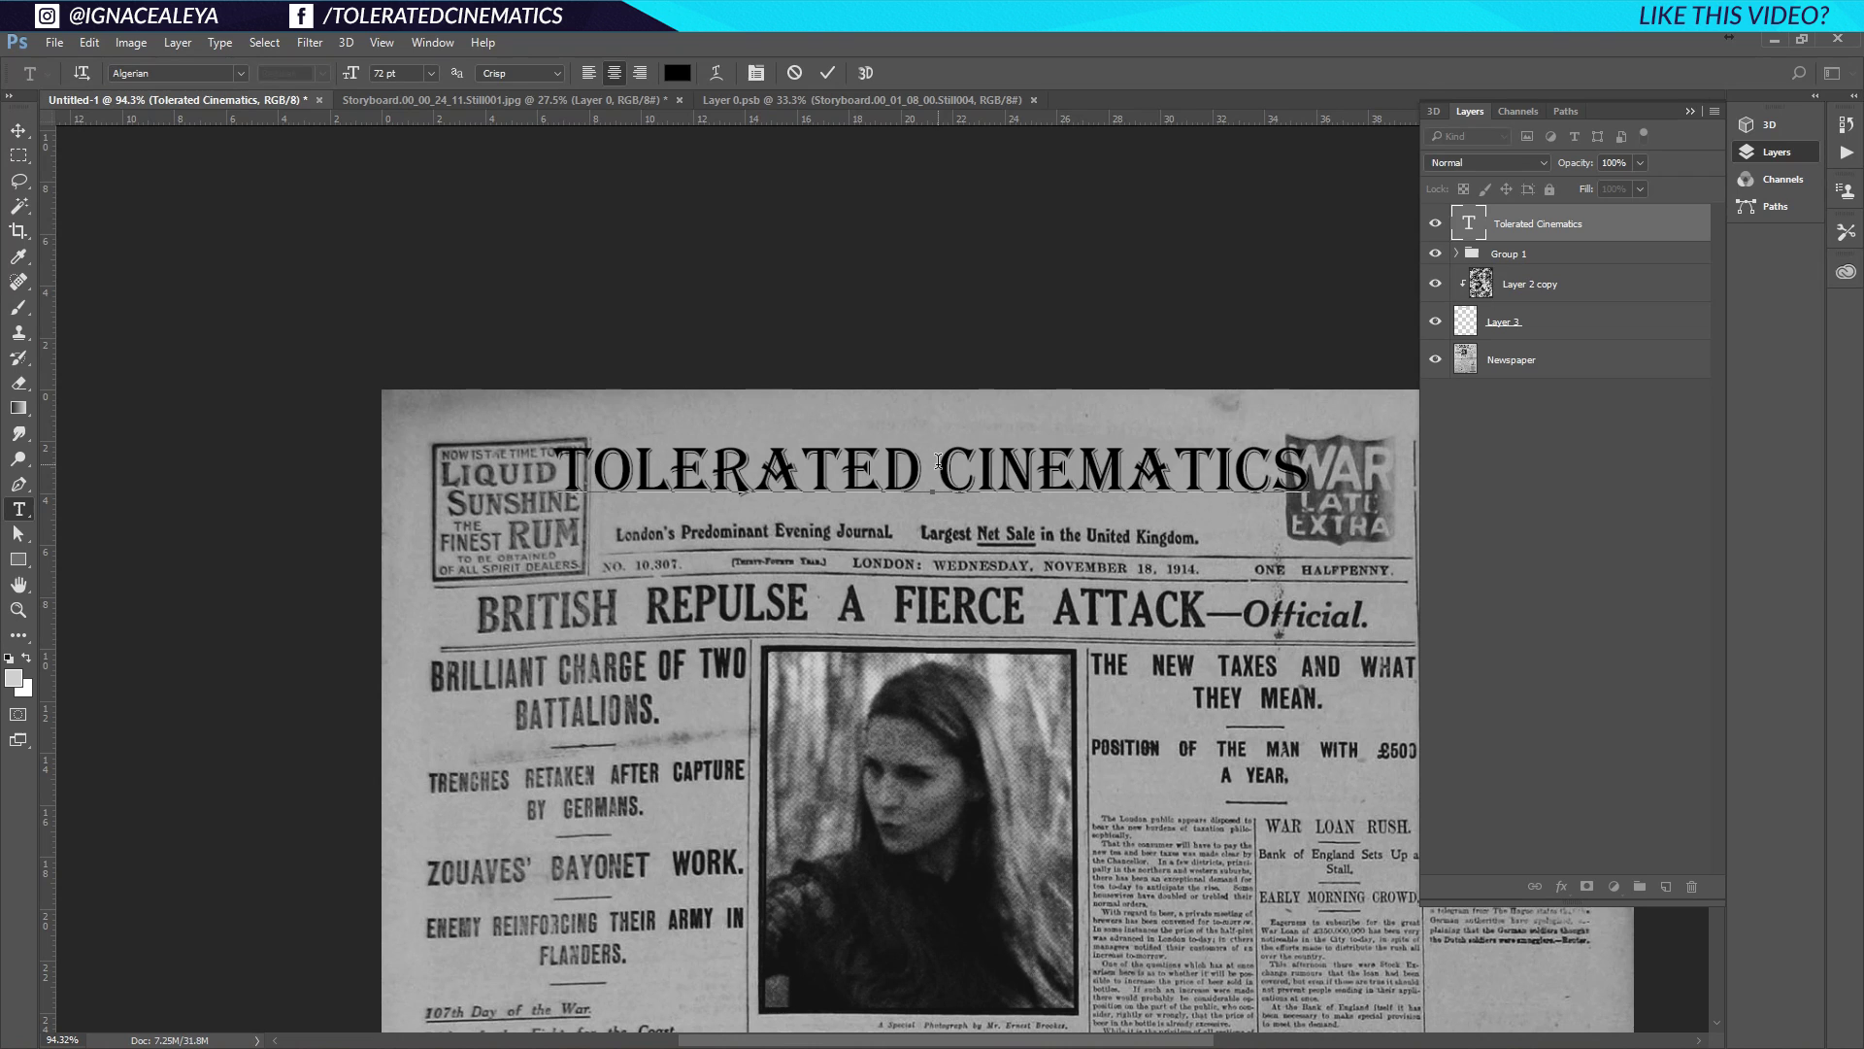
click(17, 132)
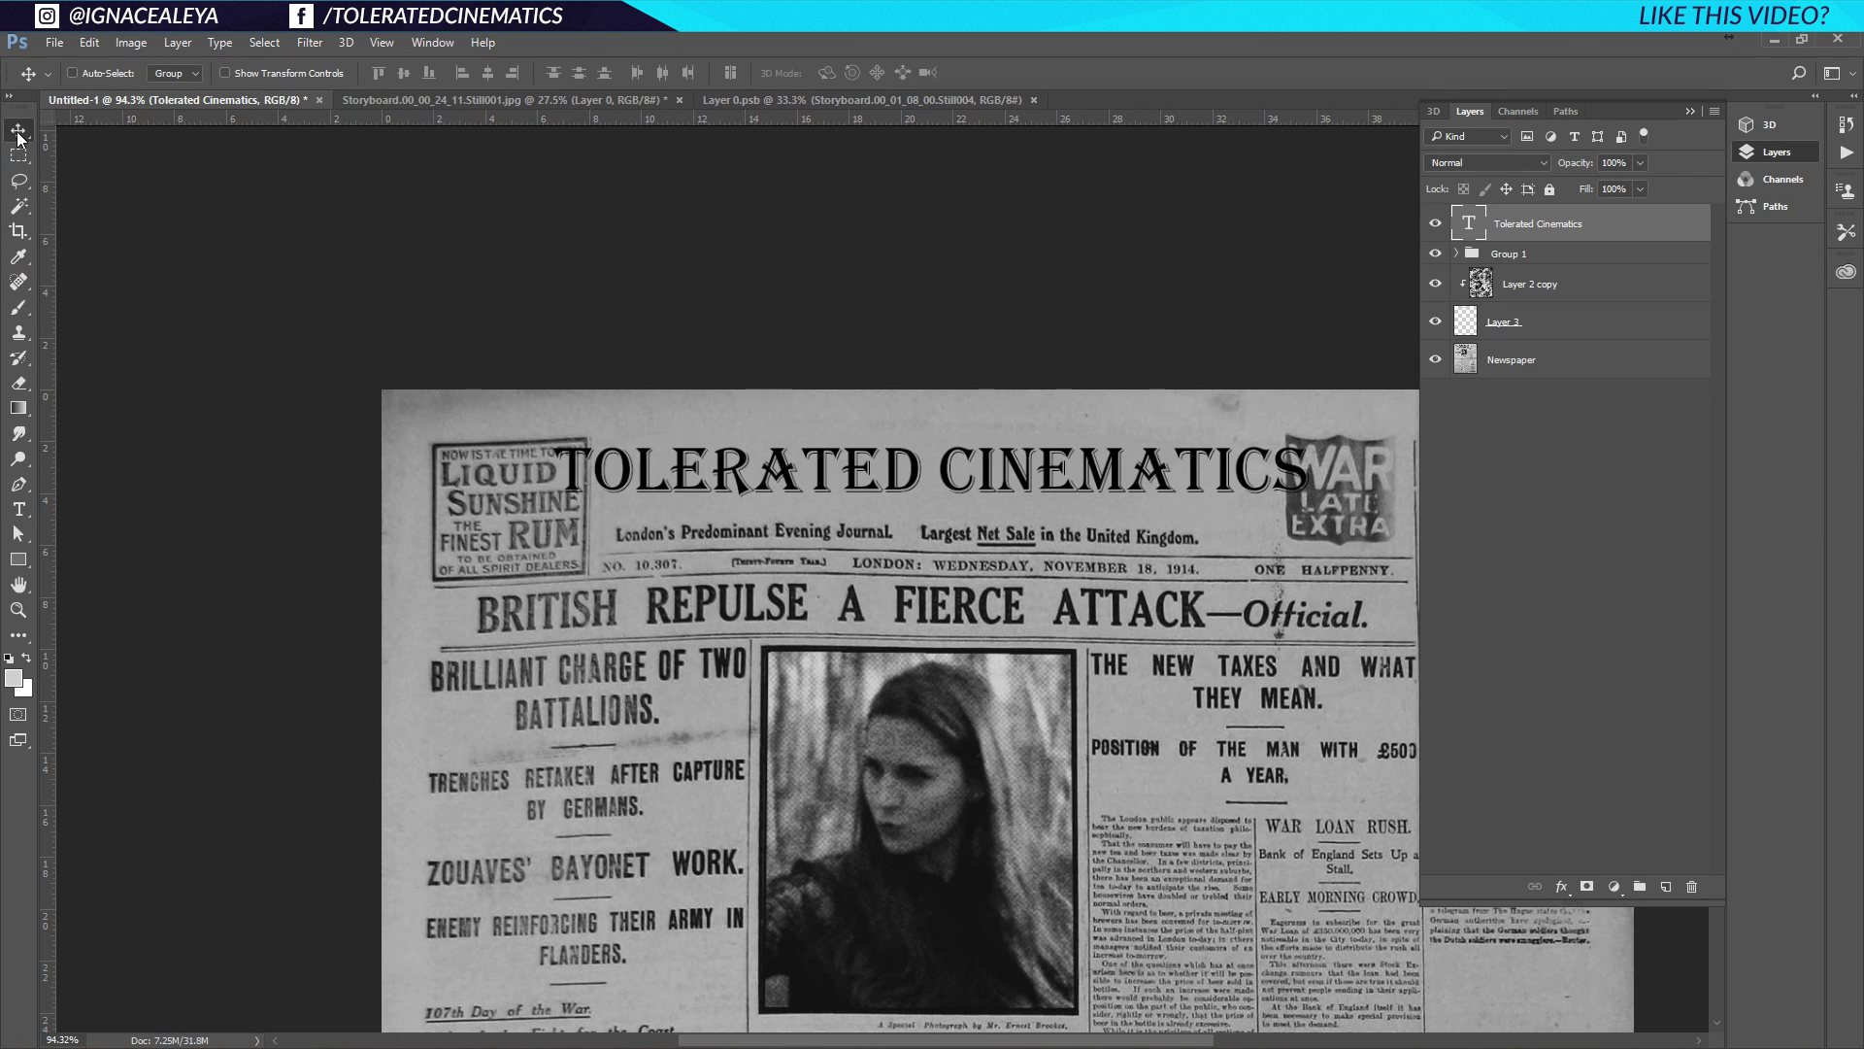
Scale the title to 84.85% width and 148.7% height between the side adverts
key(ctrl+t)
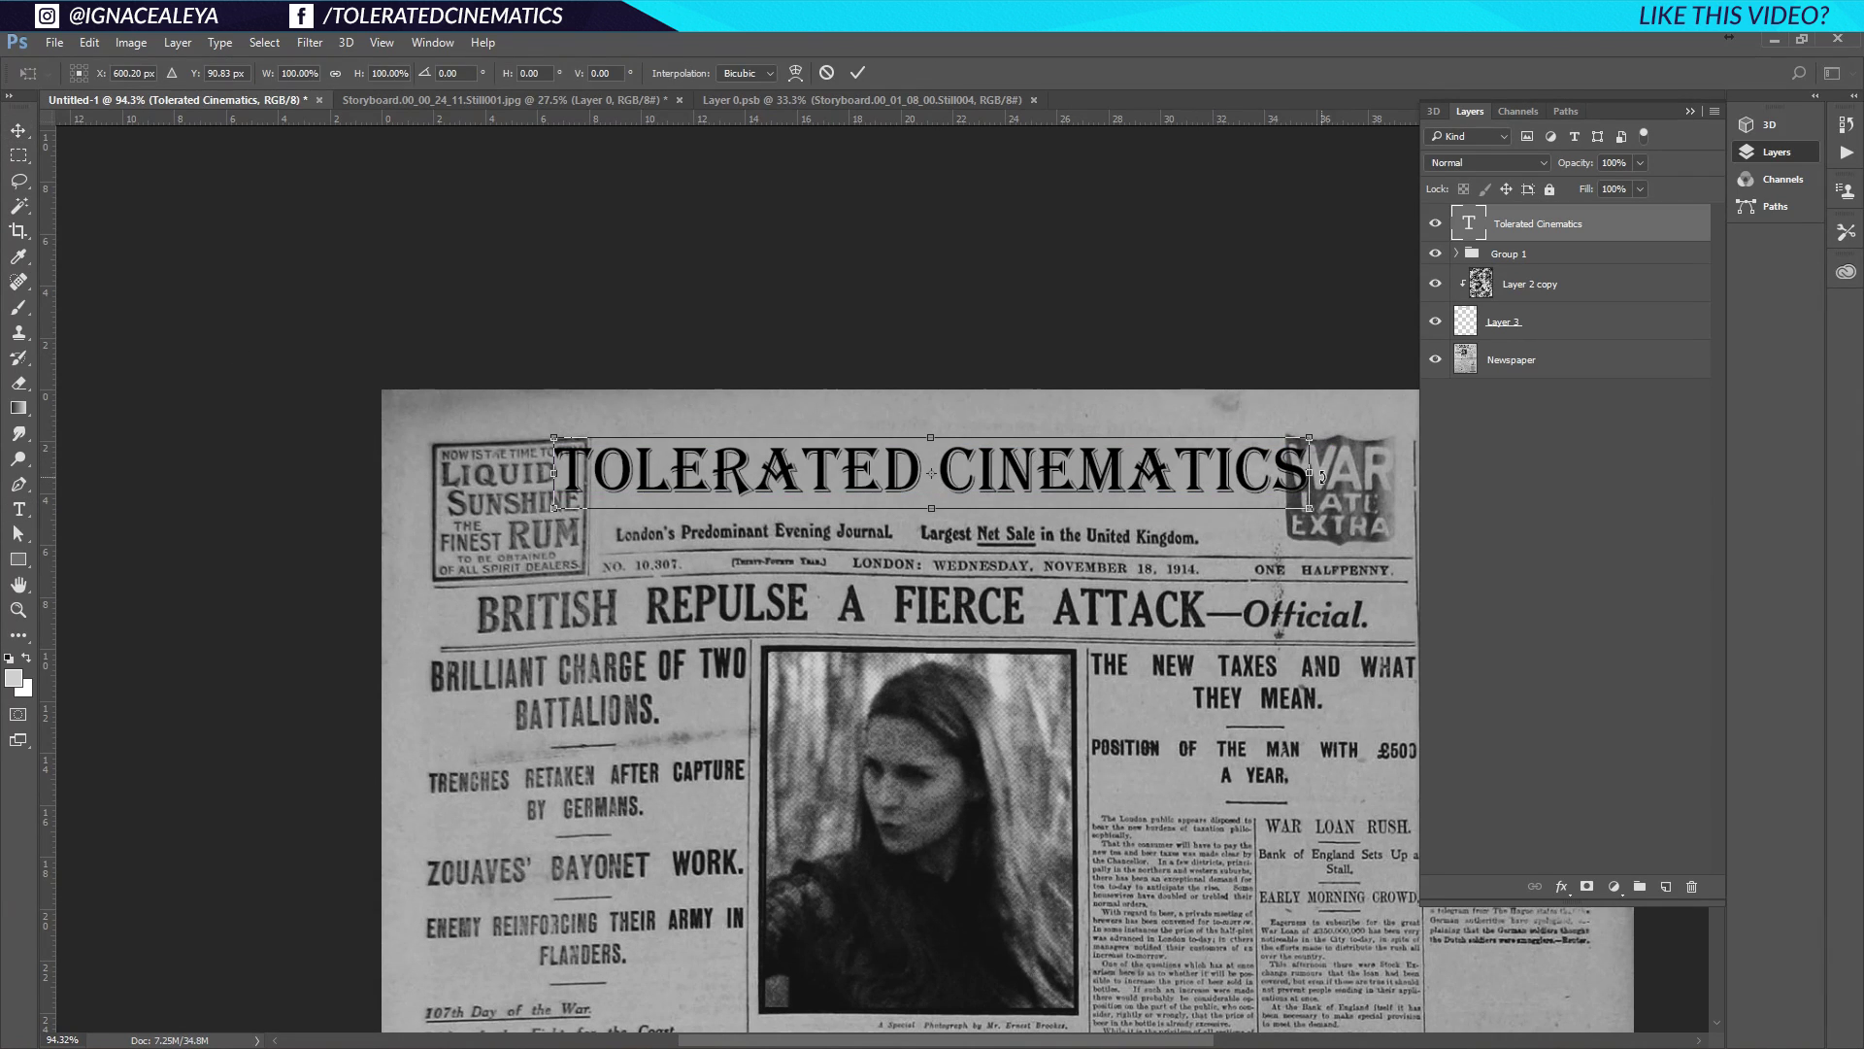
drag(1315, 473, 1175, 499)
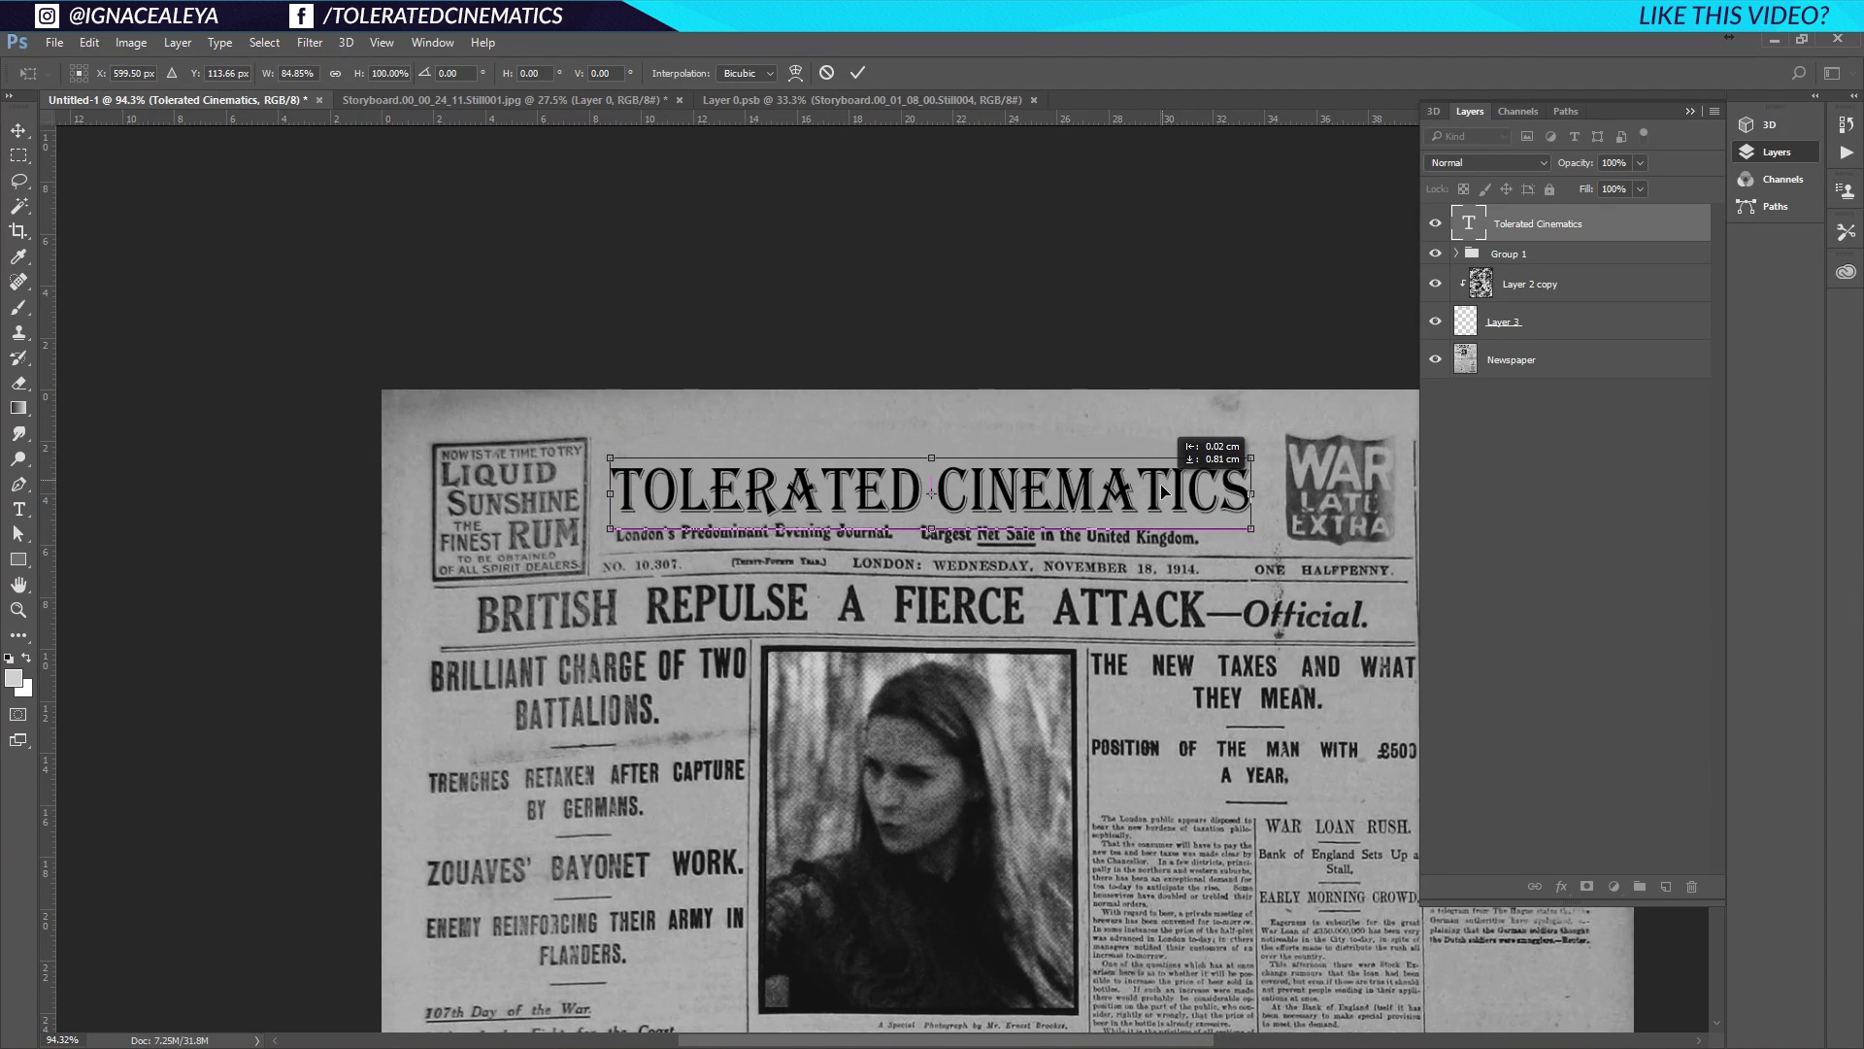
drag(939, 450, 940, 415)
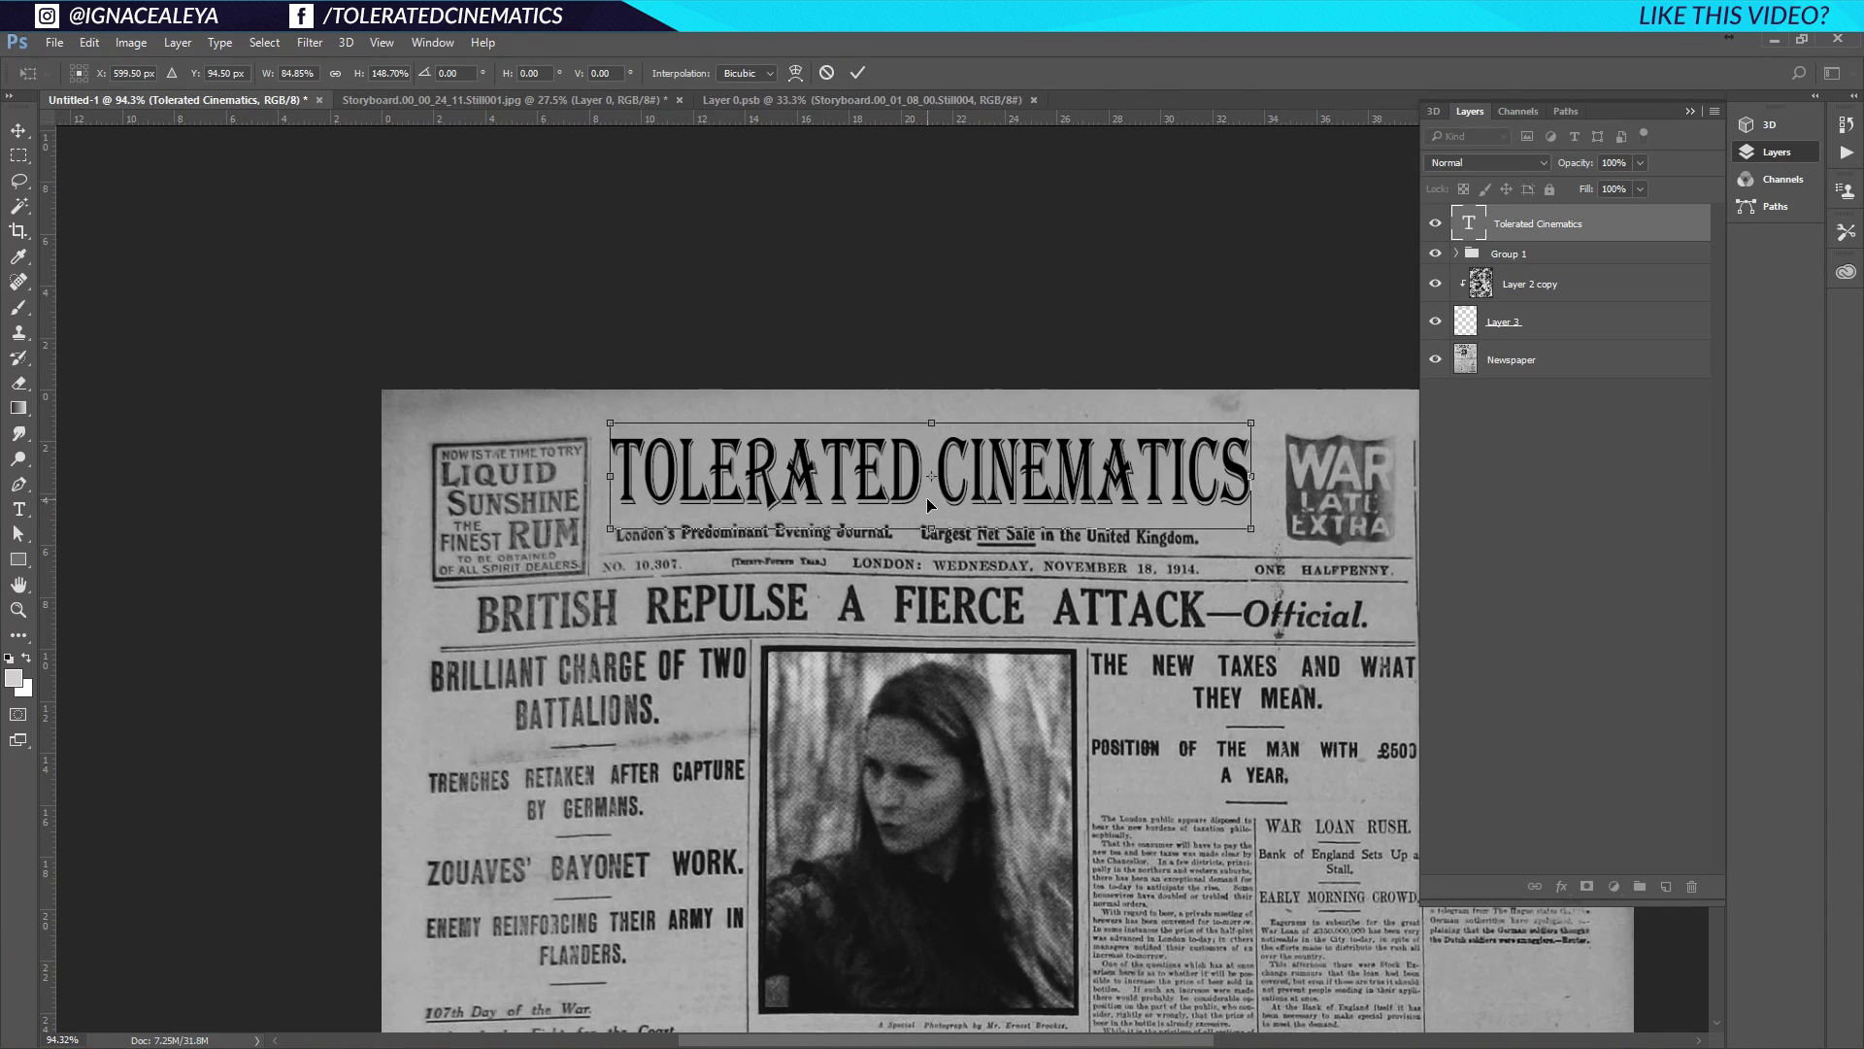
key(Return)
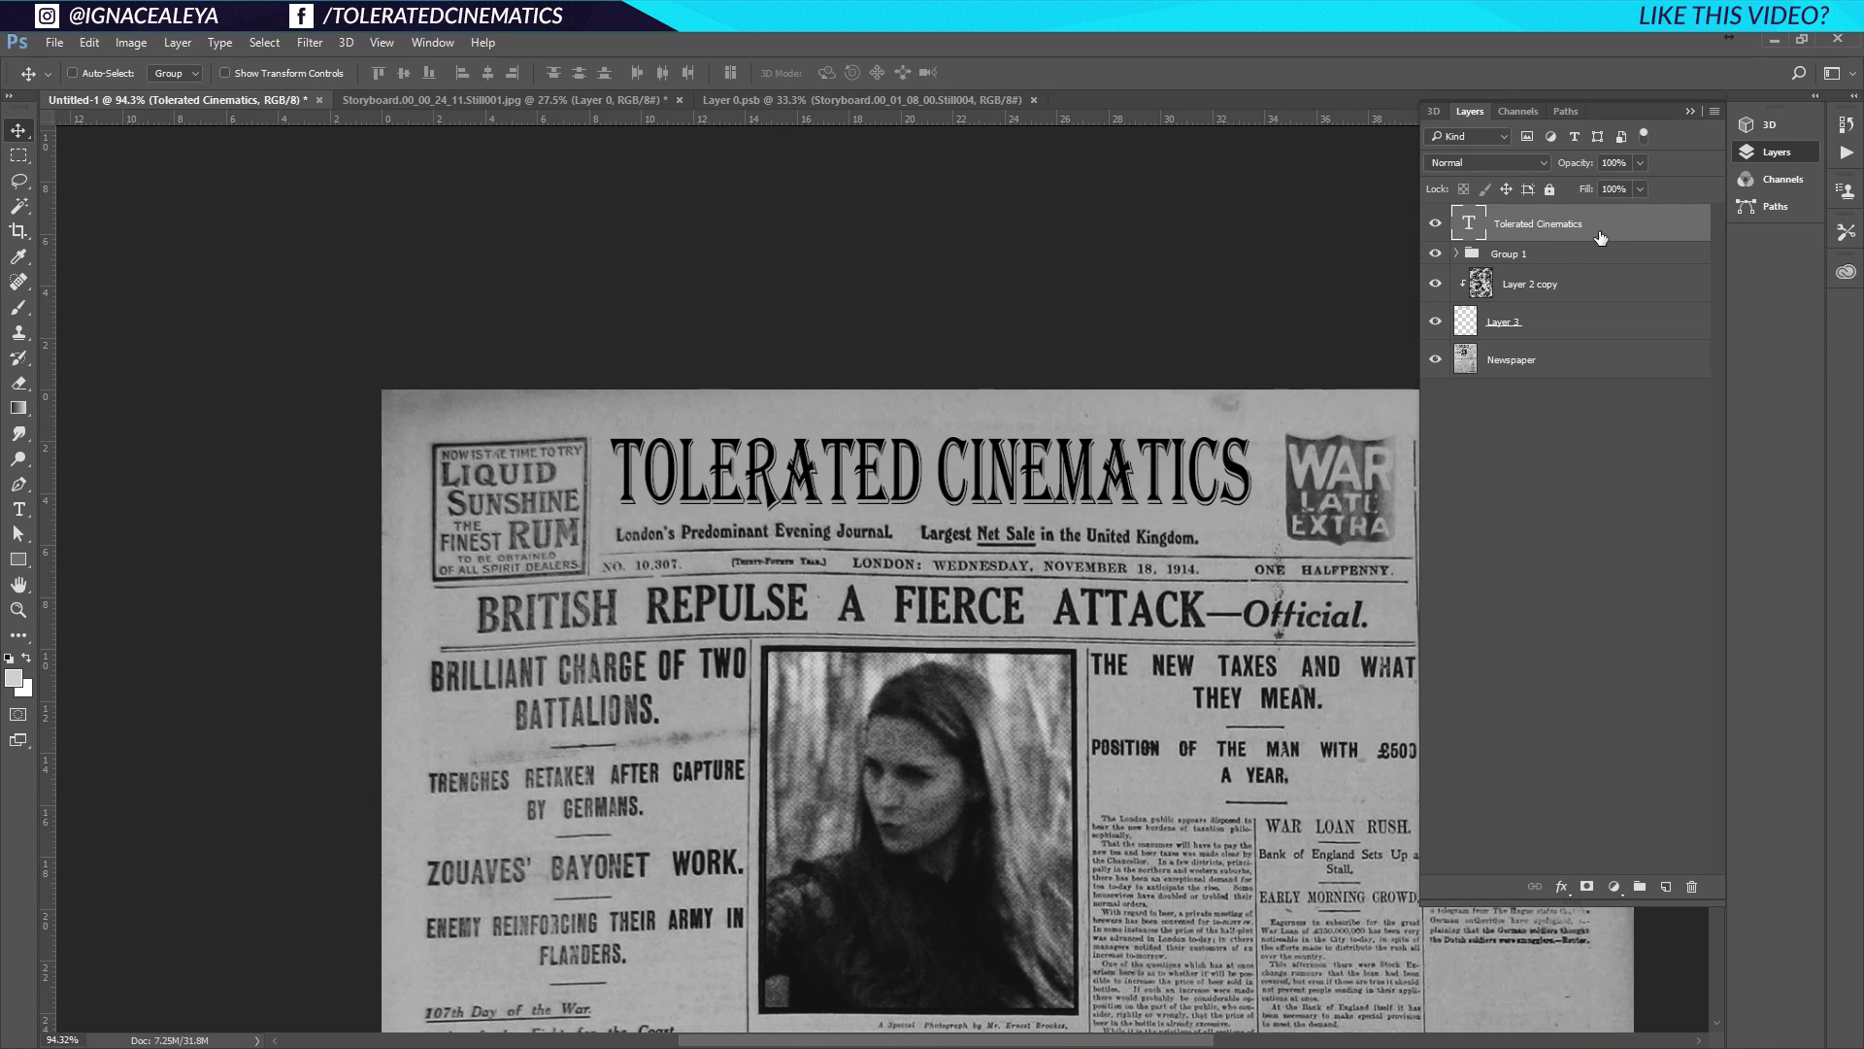
Duplicate the Tolerated Cinematics title layer, hide the original, and rasterize the copy
key(ctrl+j)
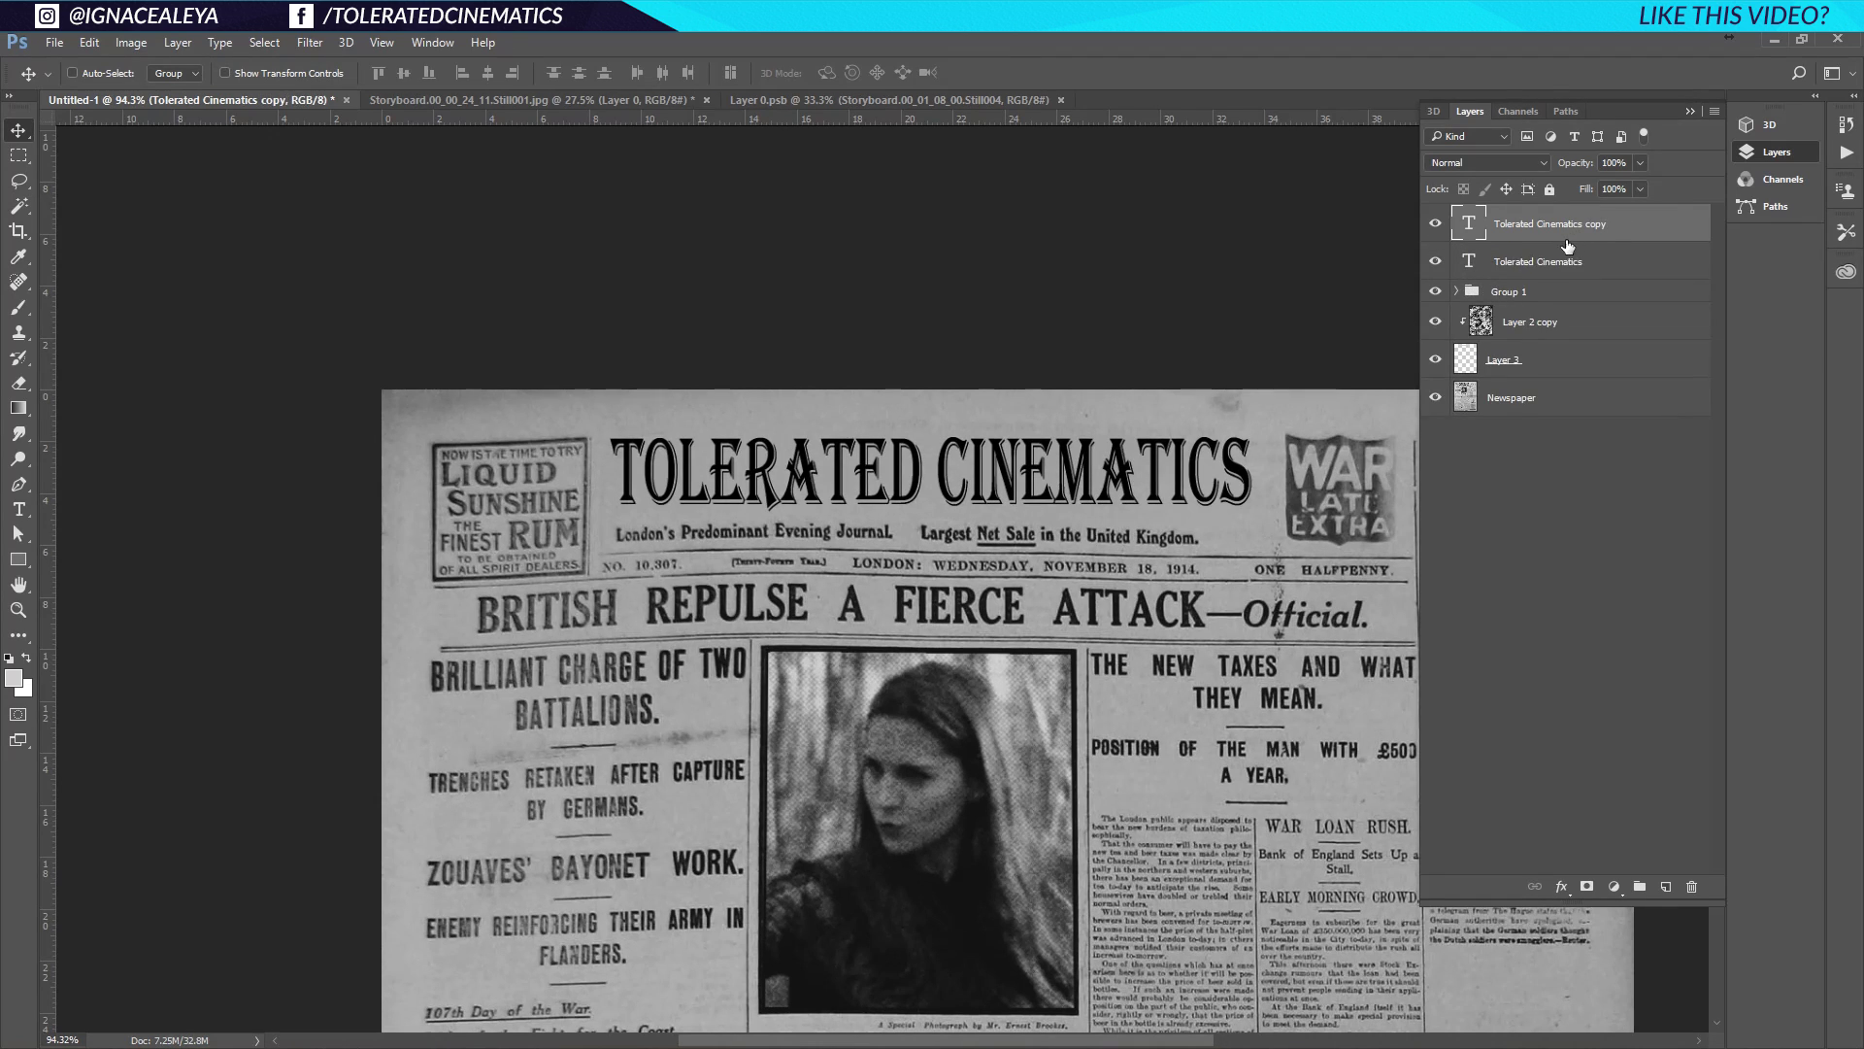
click(1435, 262)
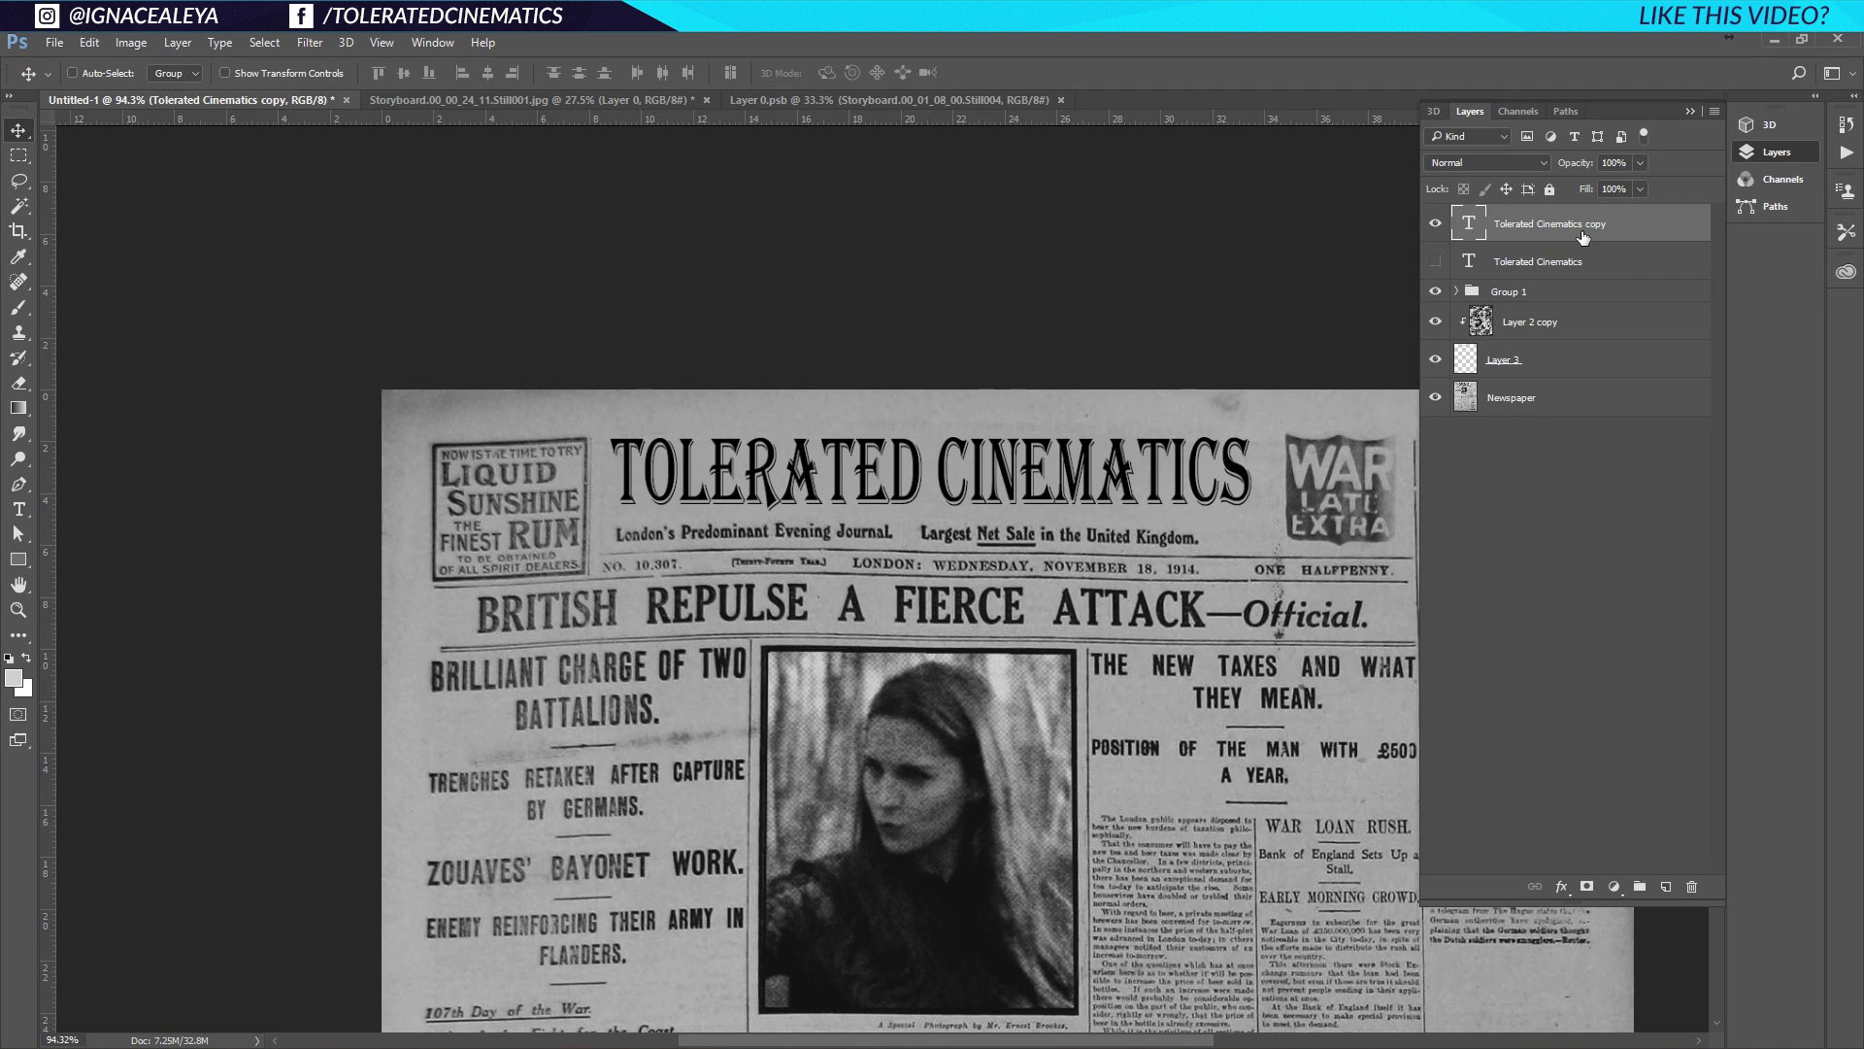
right_click(1628, 225)
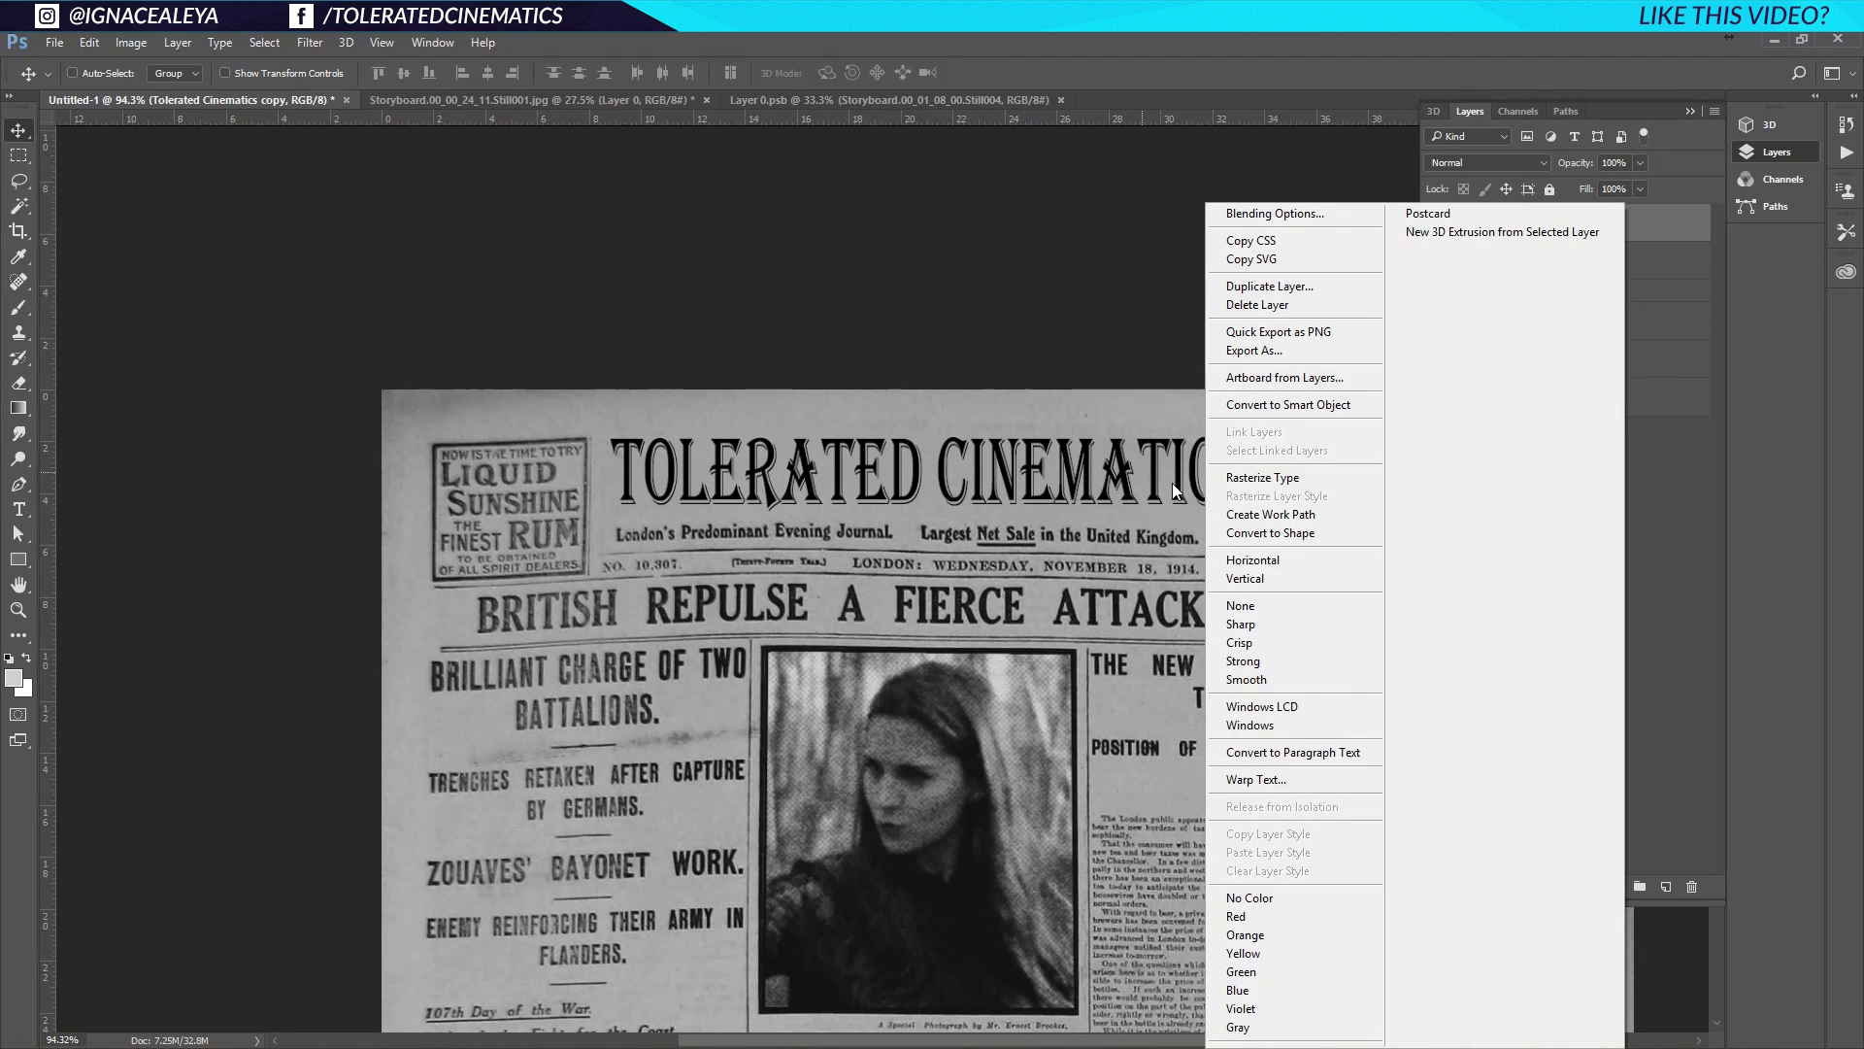
click(1253, 478)
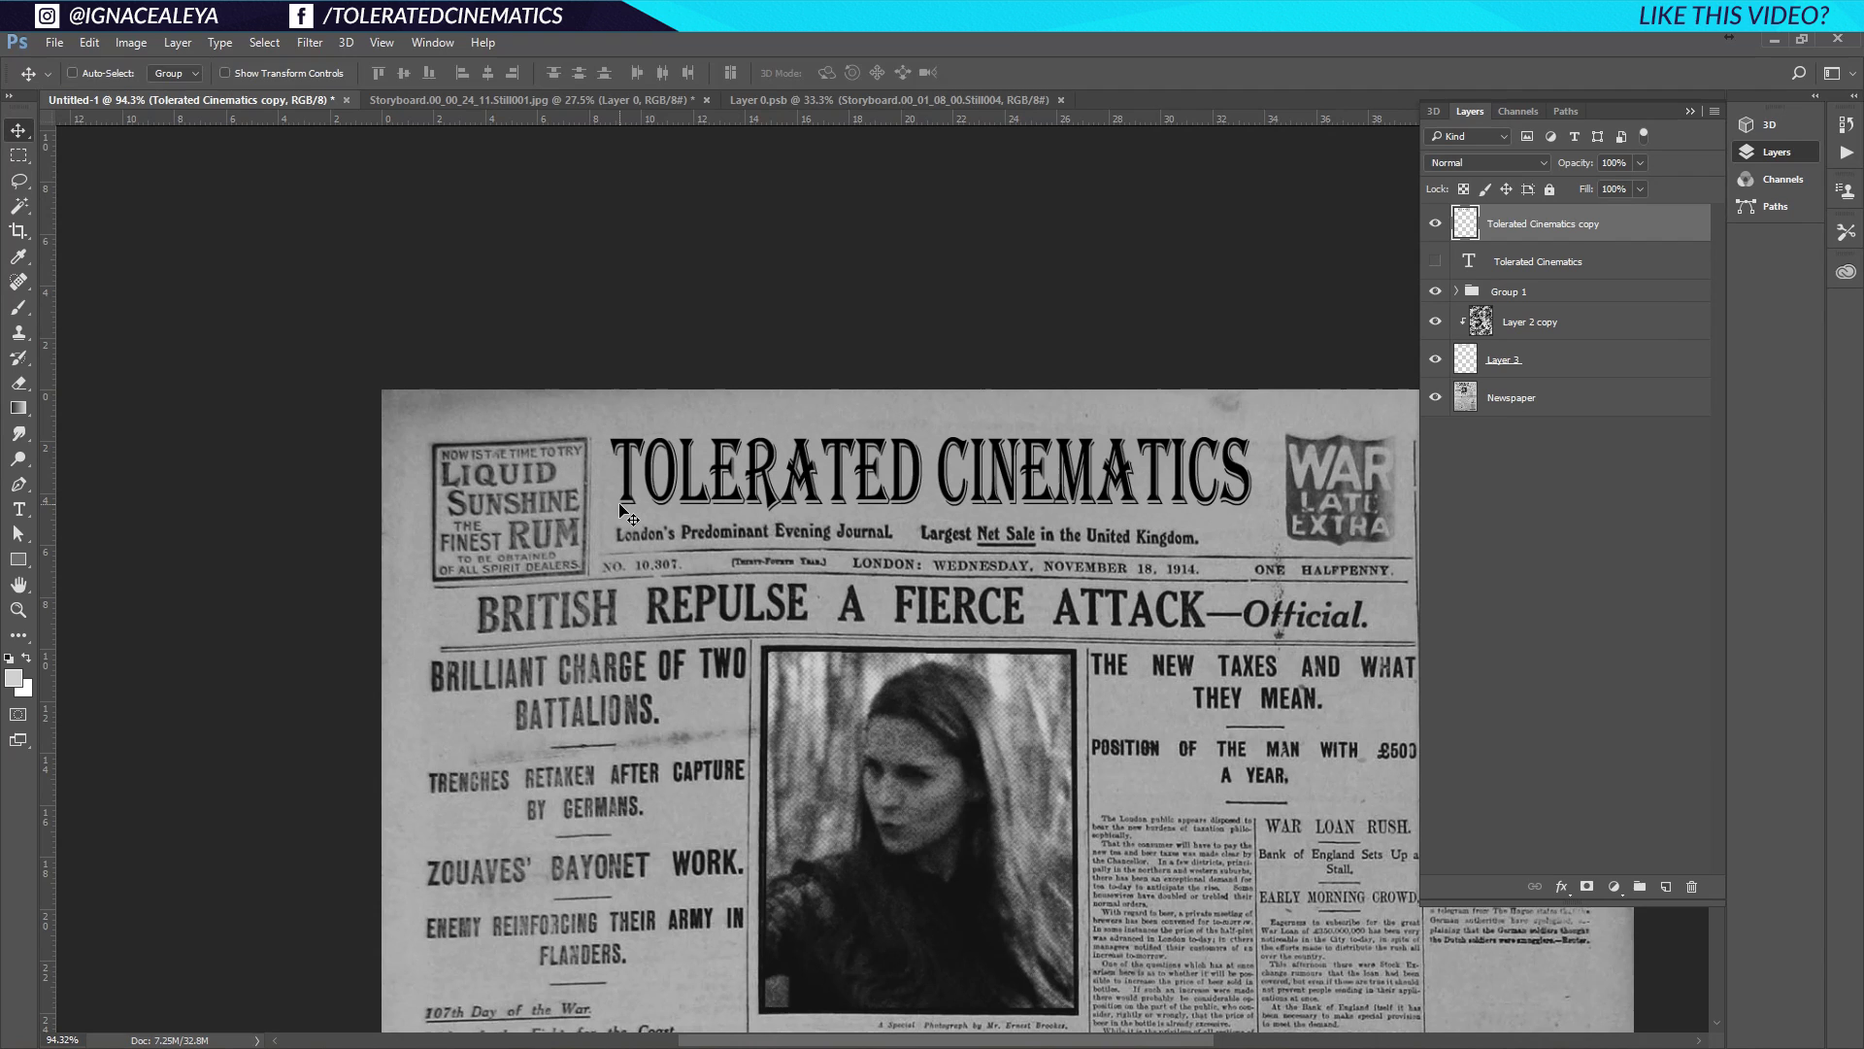
Warp the rasterized title so its lower edge bends slightly downward, and apply it
key(ctrl)
key(ctrl+t)
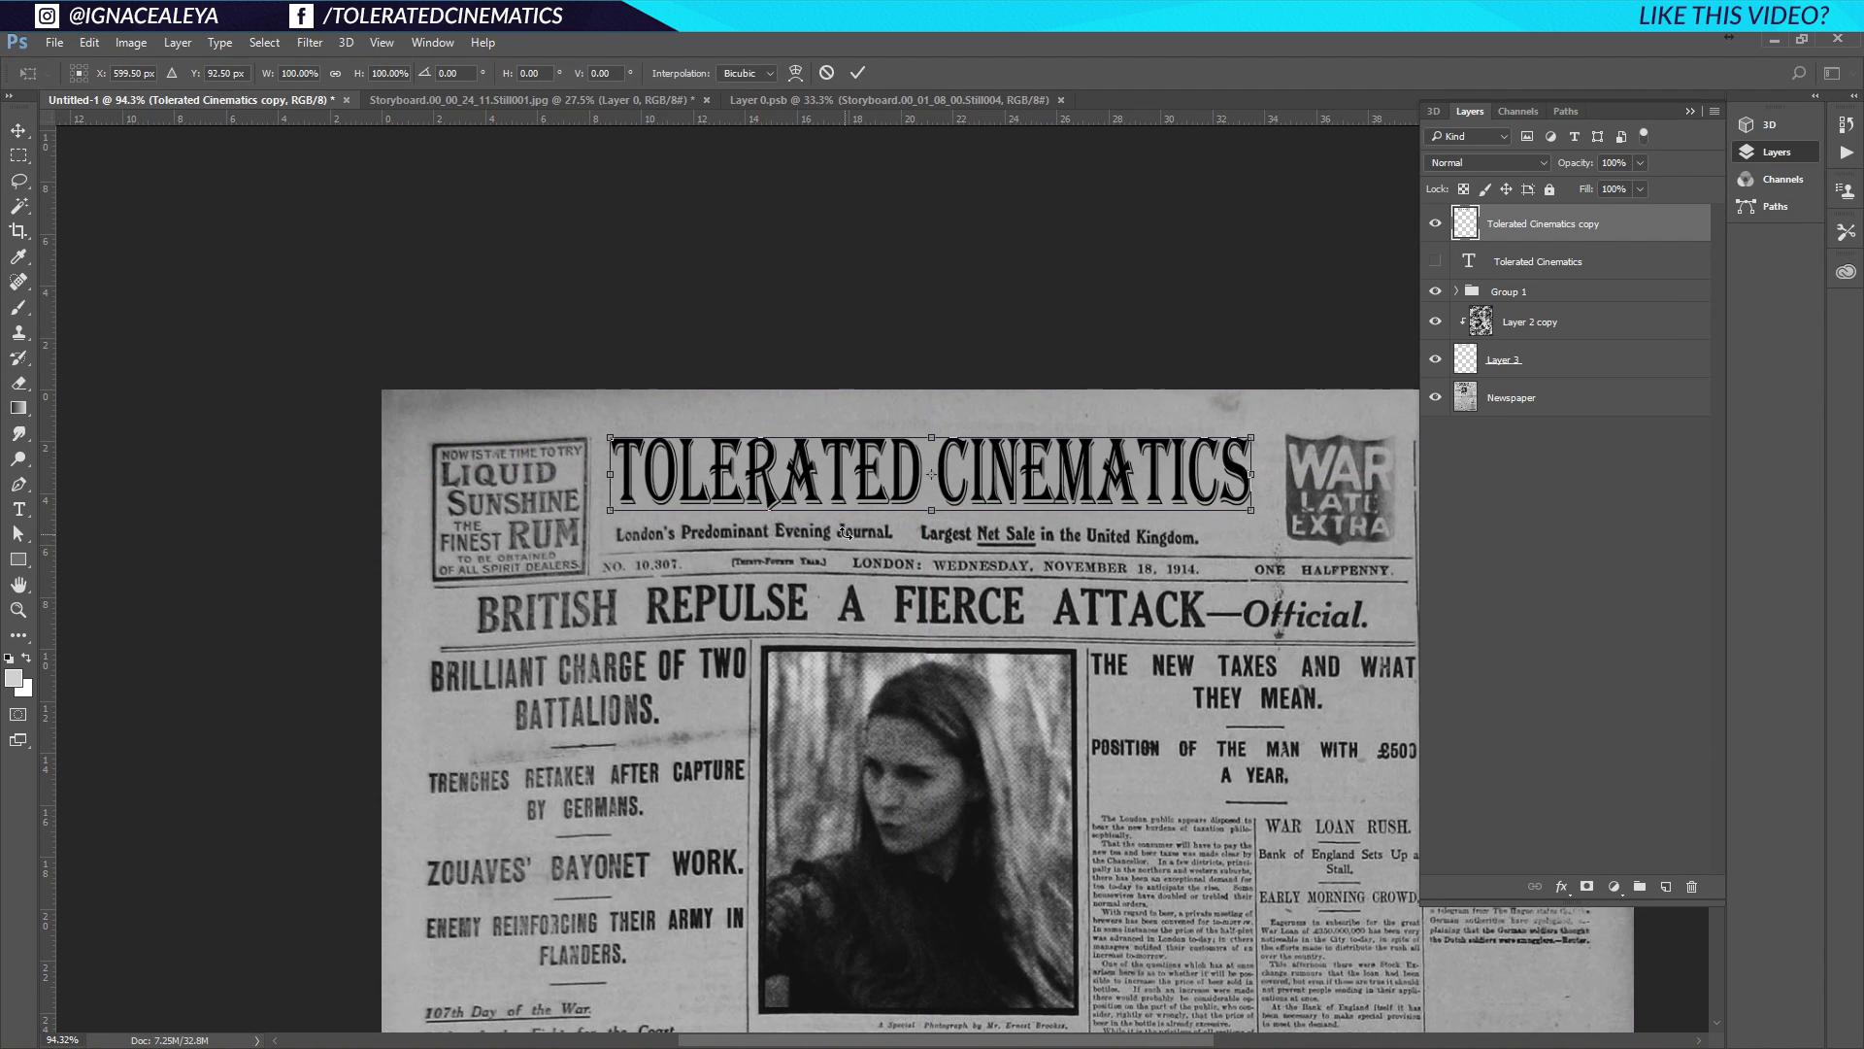
right_click(850, 481)
click(943, 628)
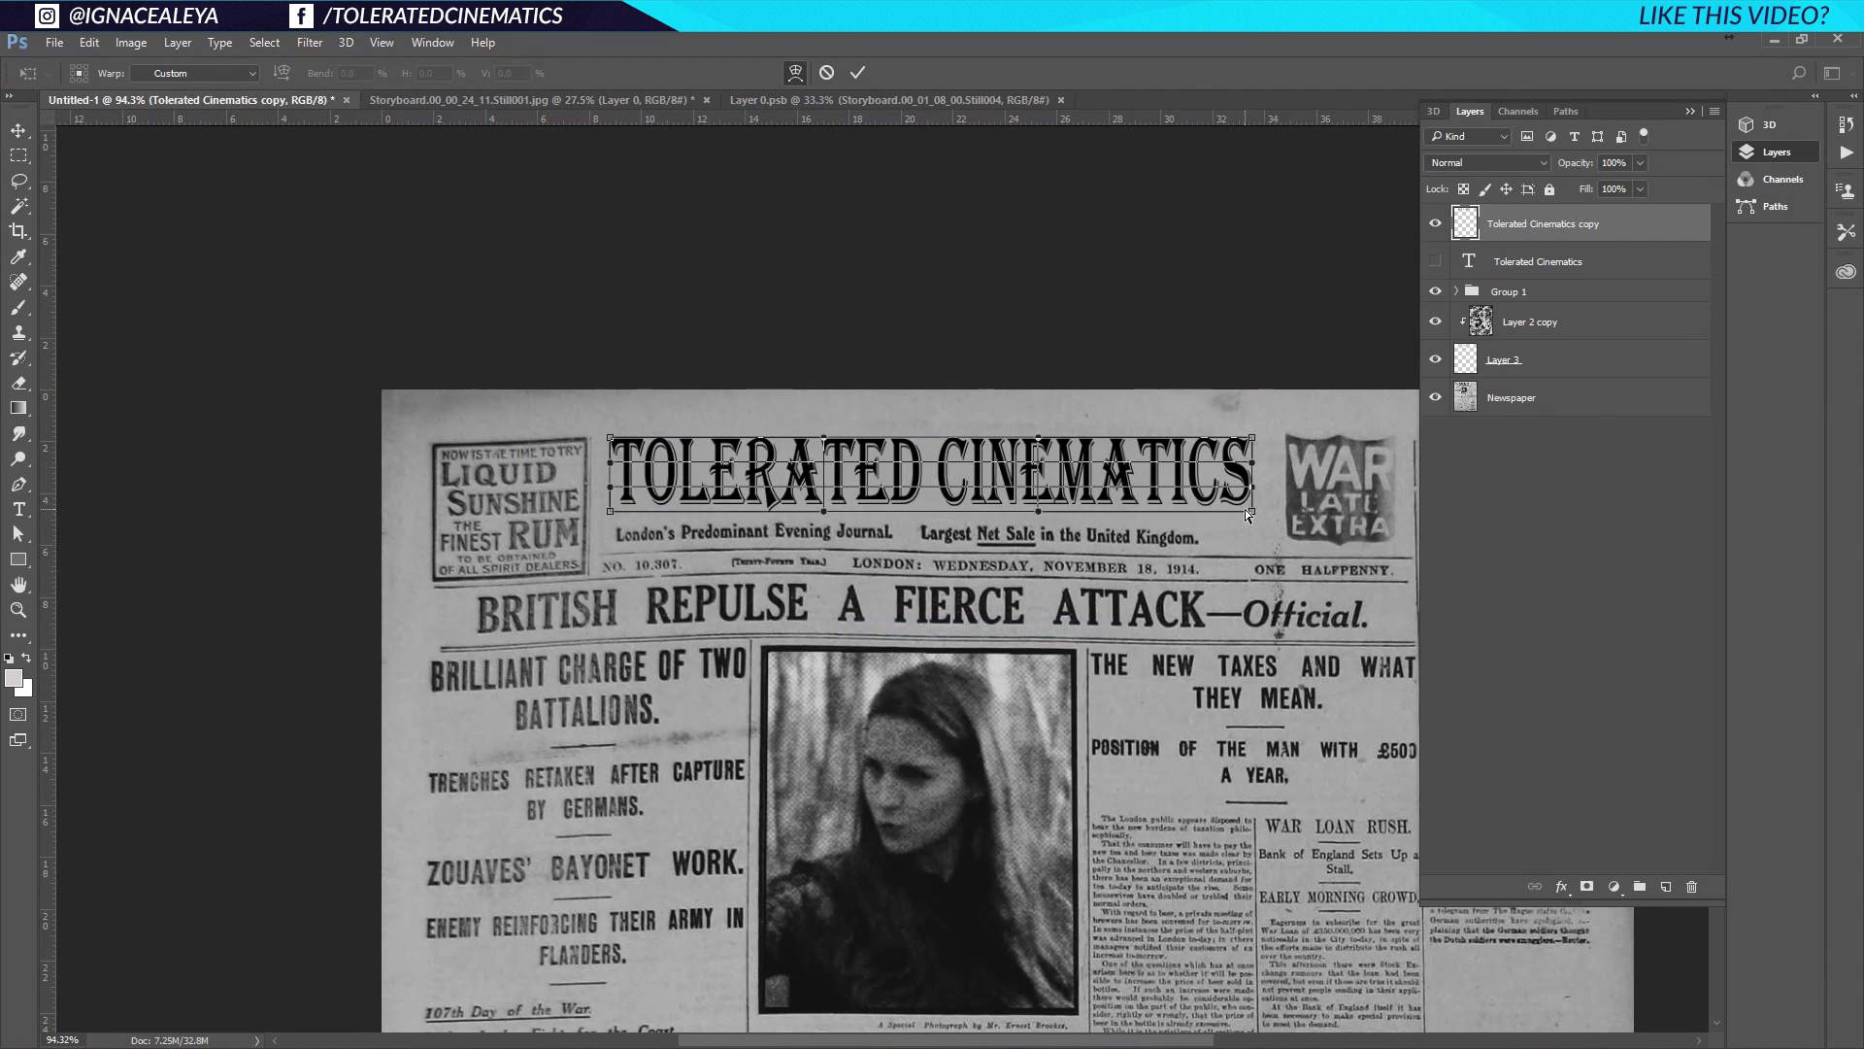
drag(1251, 512, 1251, 522)
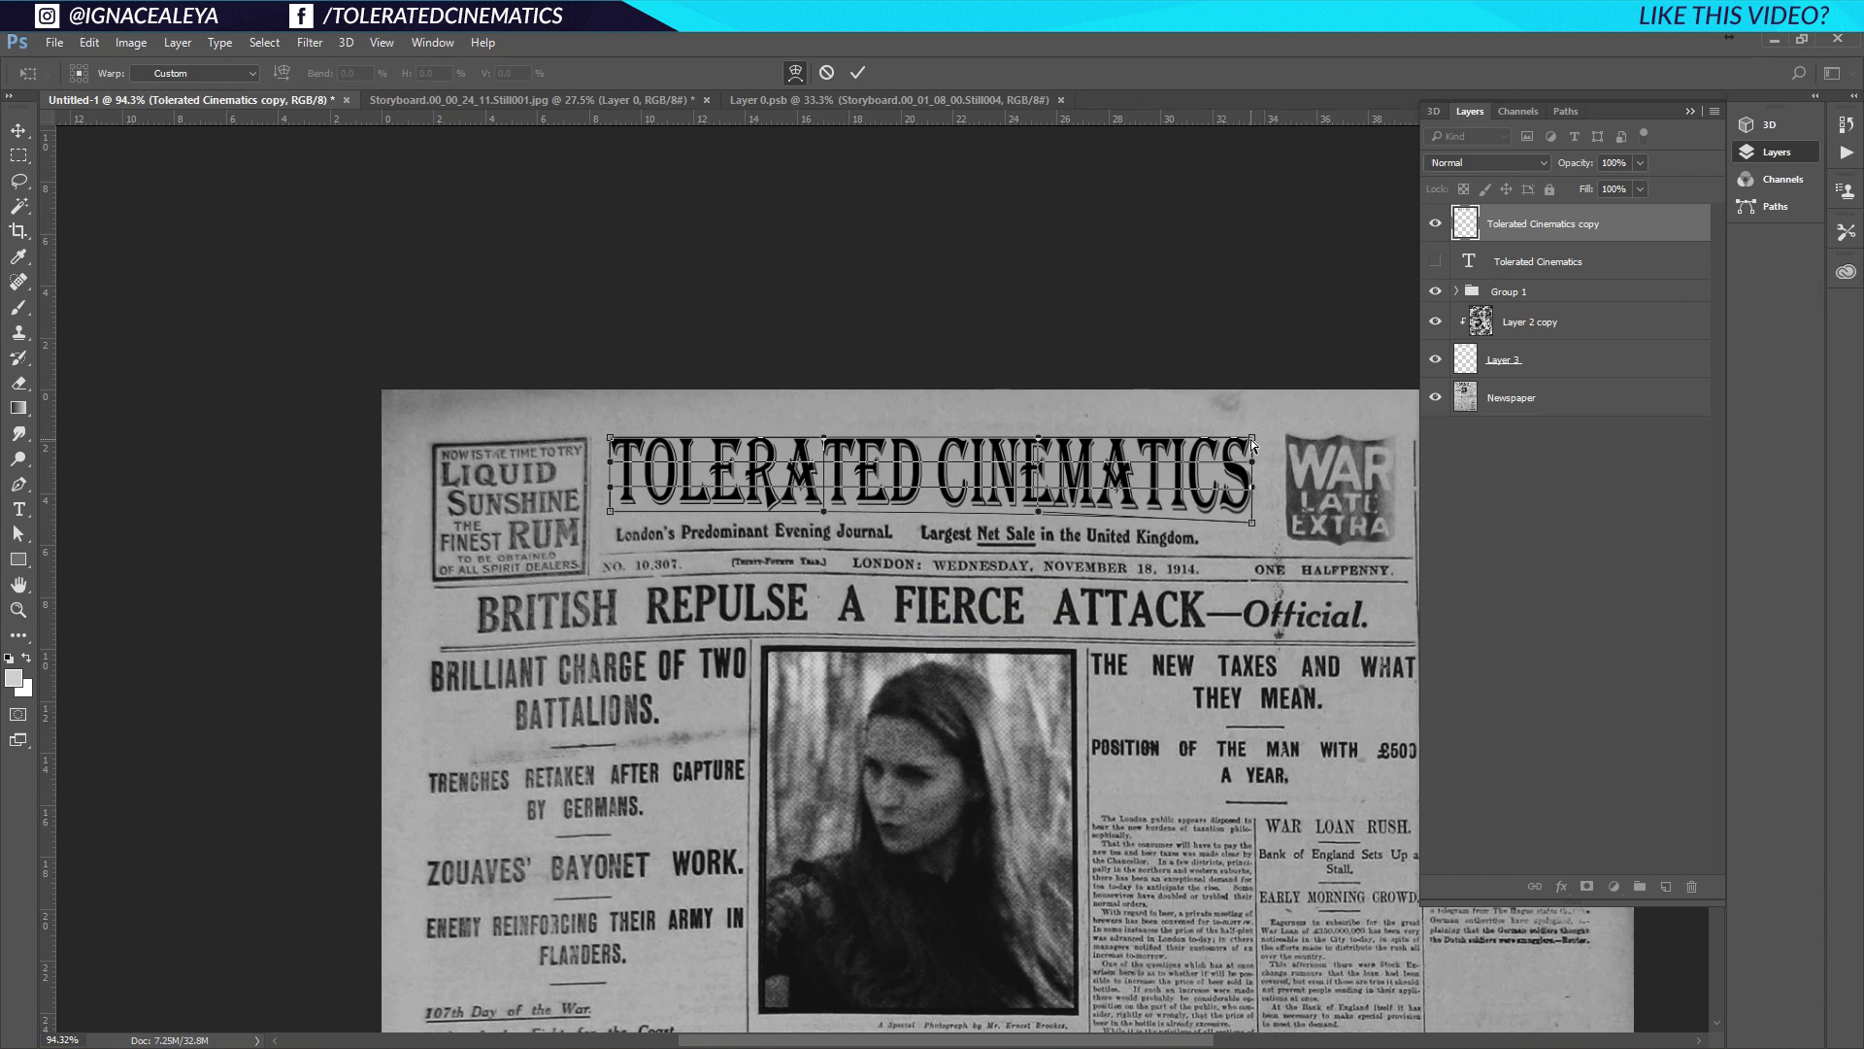
drag(611, 512, 608, 522)
drag(1035, 514, 1039, 521)
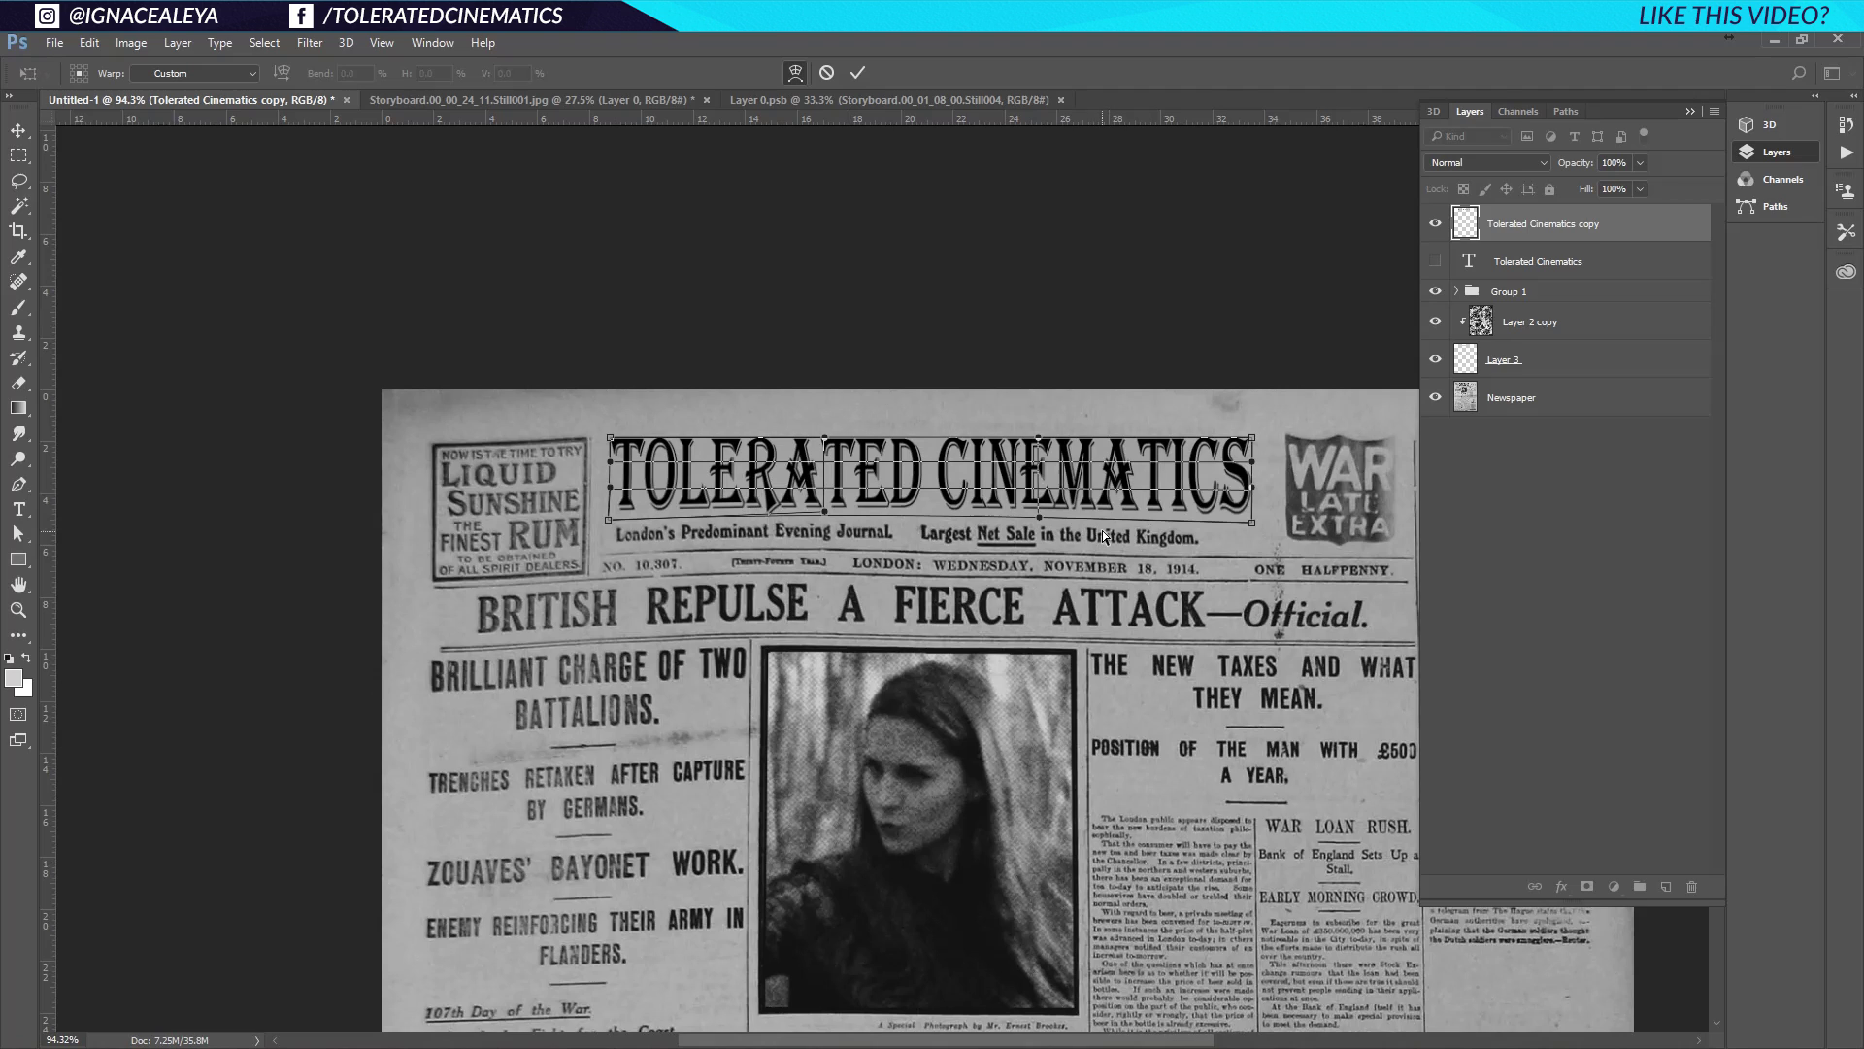
drag(1040, 493, 1038, 497)
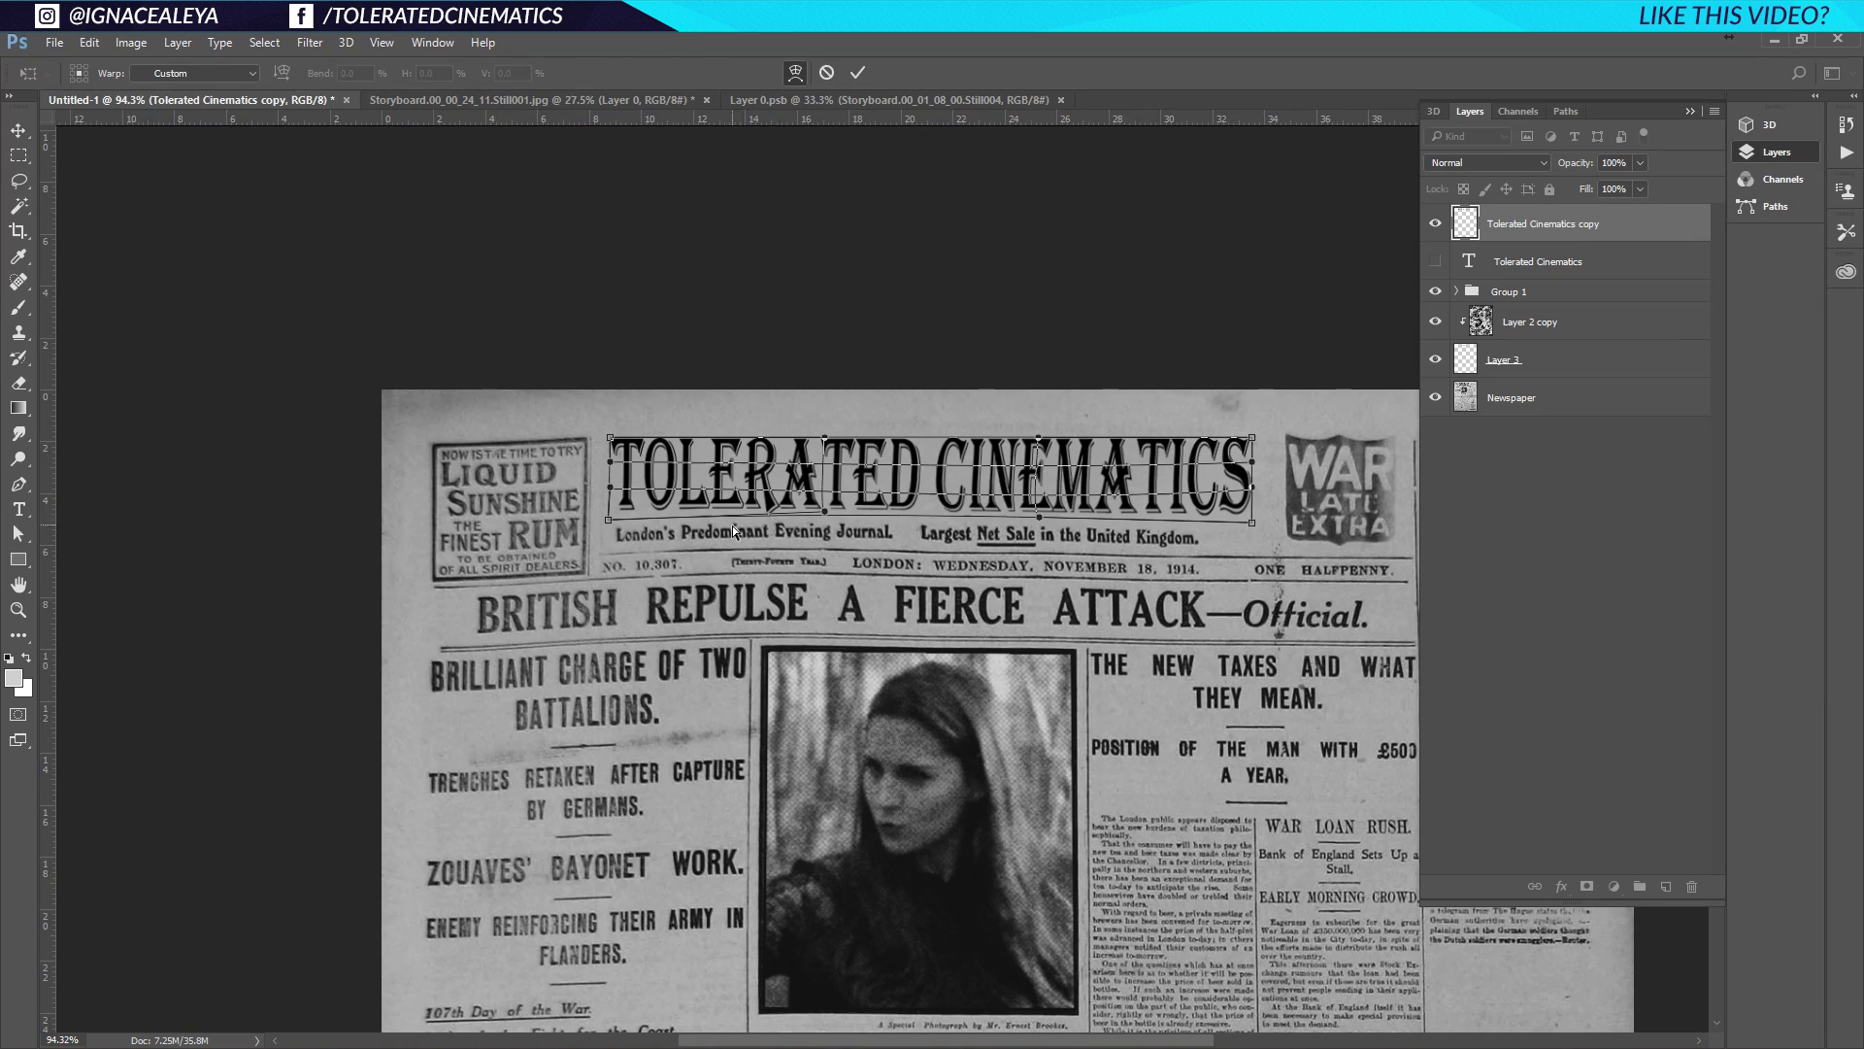
key(Return)
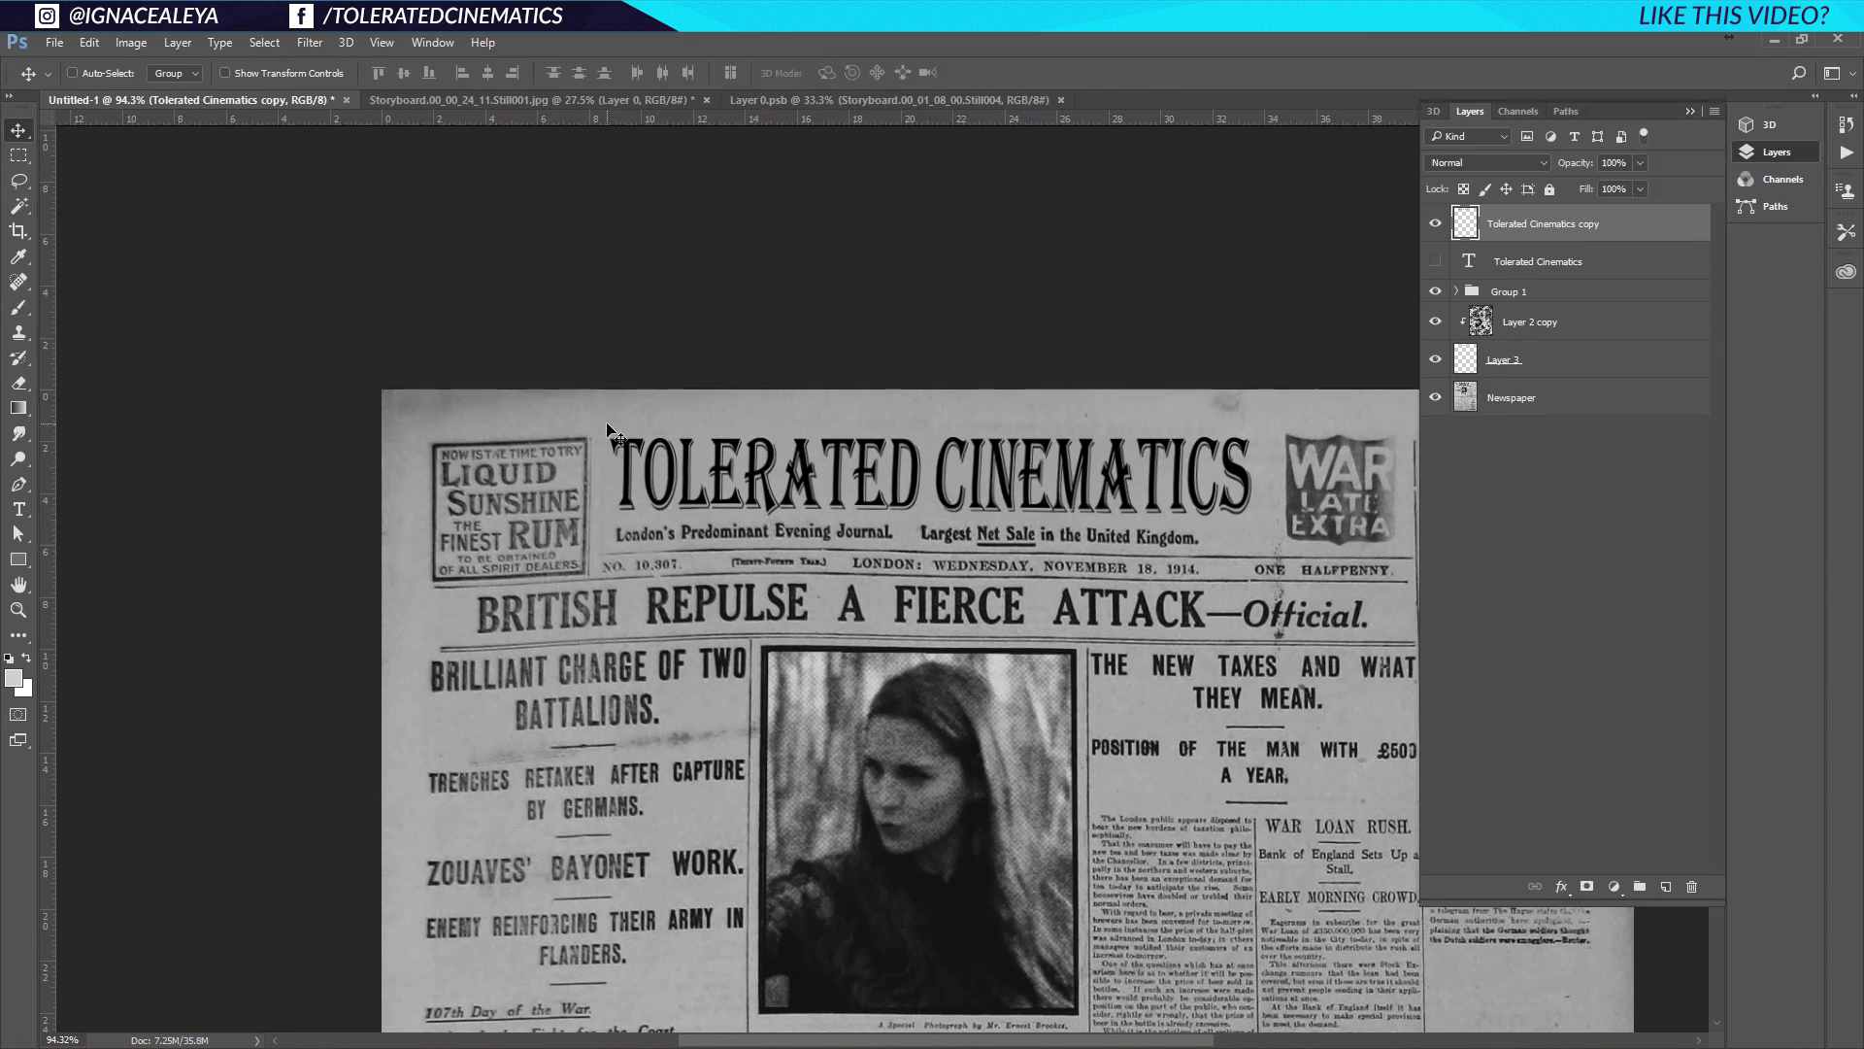
Lower the warped title copy's layer opacity to 75%
scroll(1097, 612, down, 3)
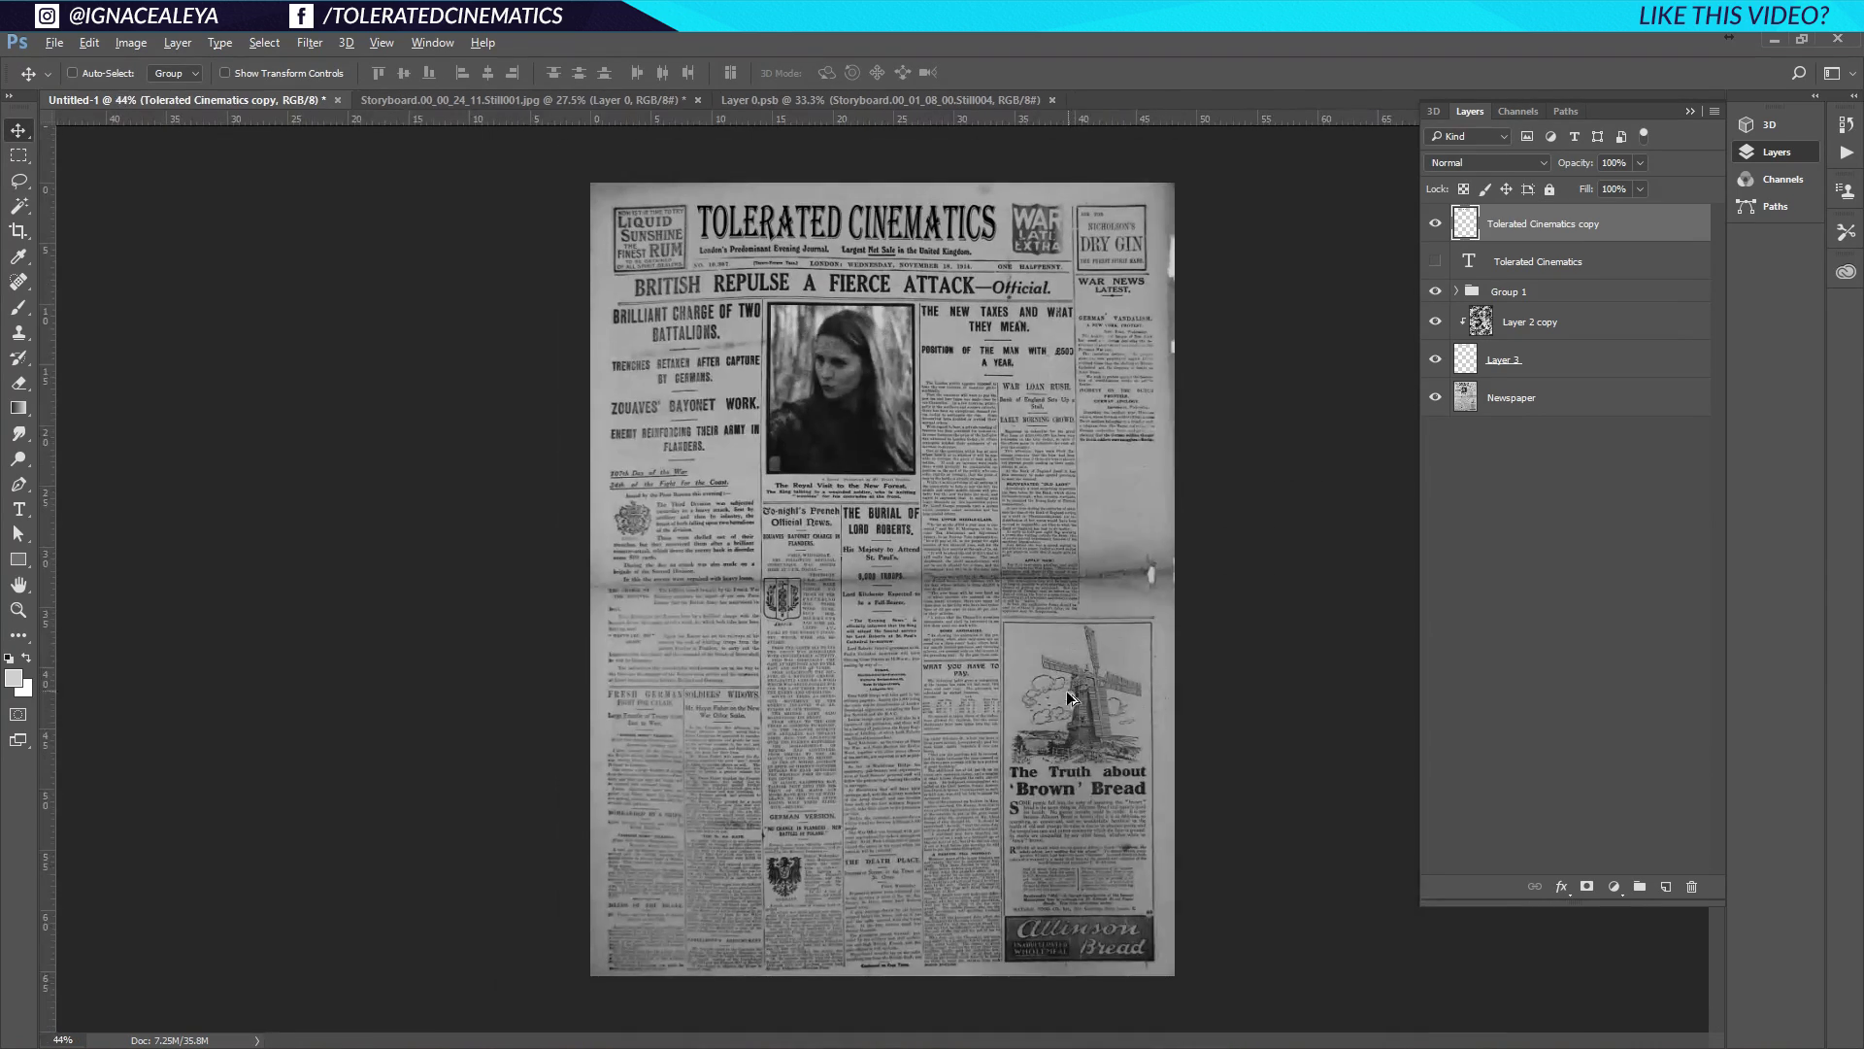
scroll(791, 433, up, 5)
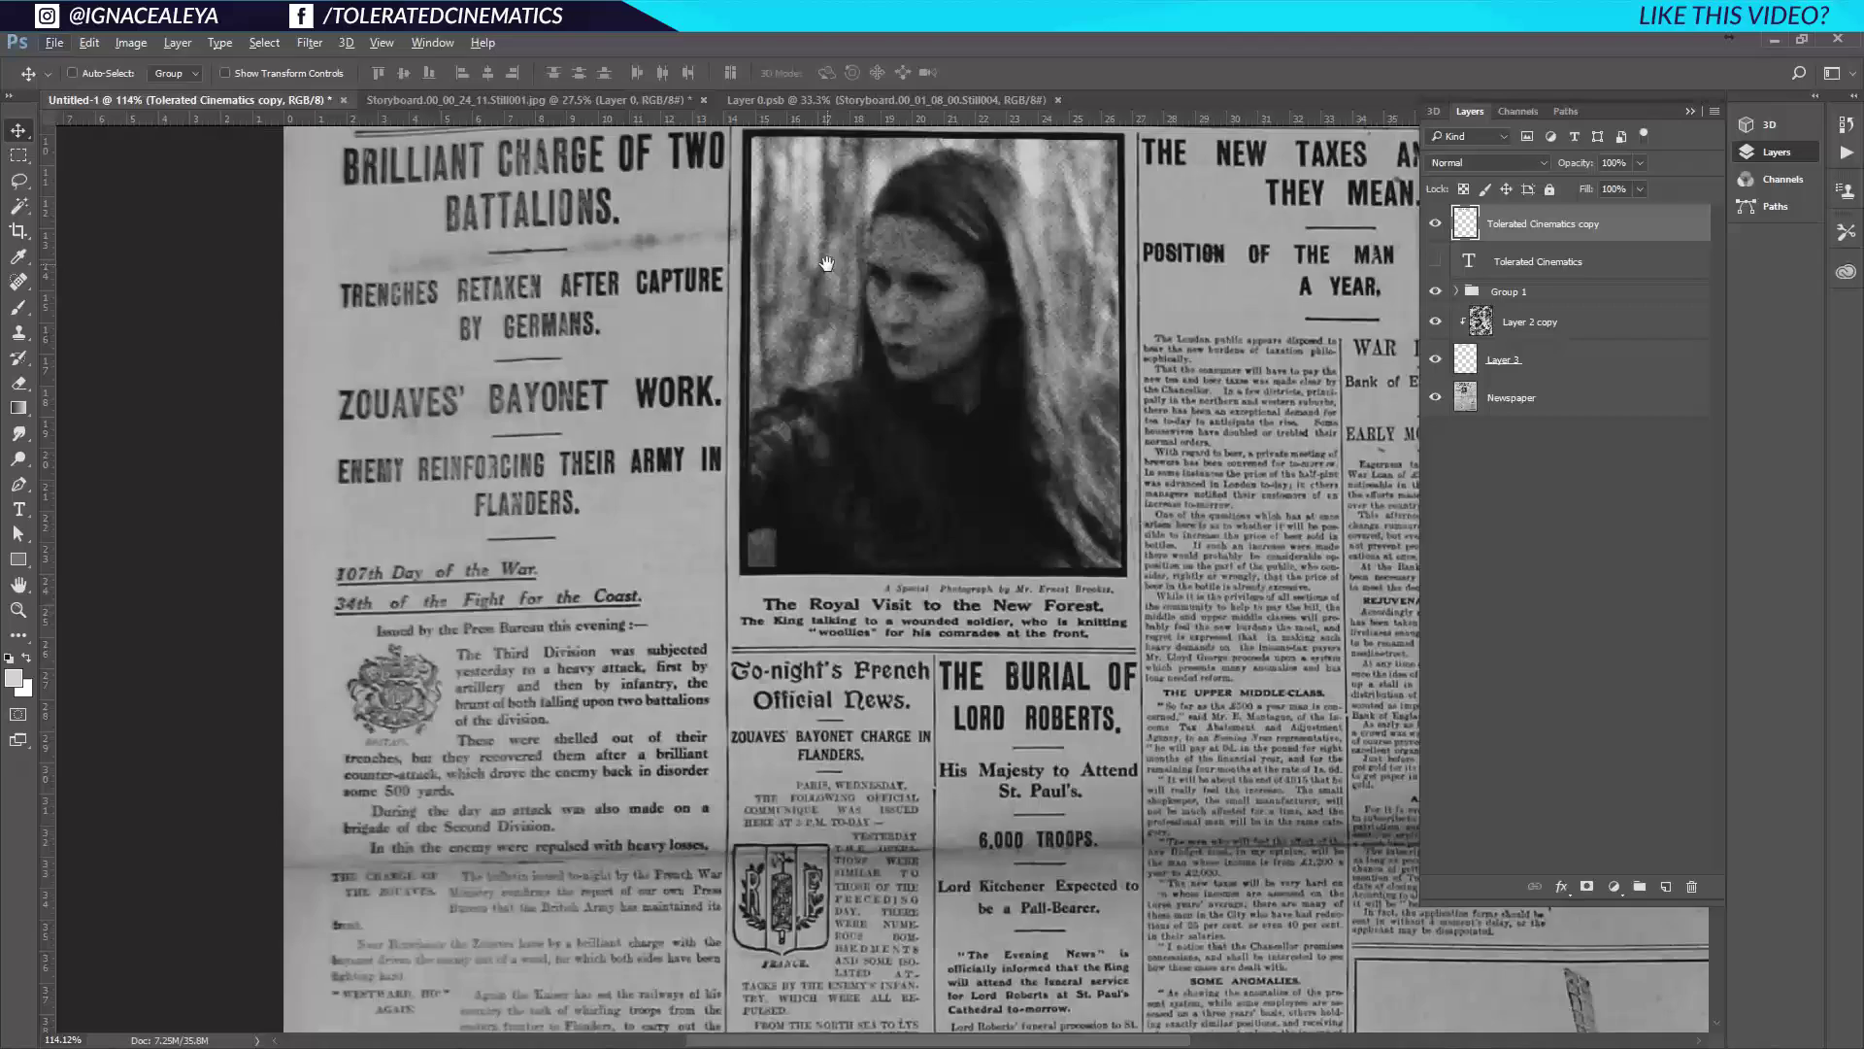
scroll(893, 529, up, 3)
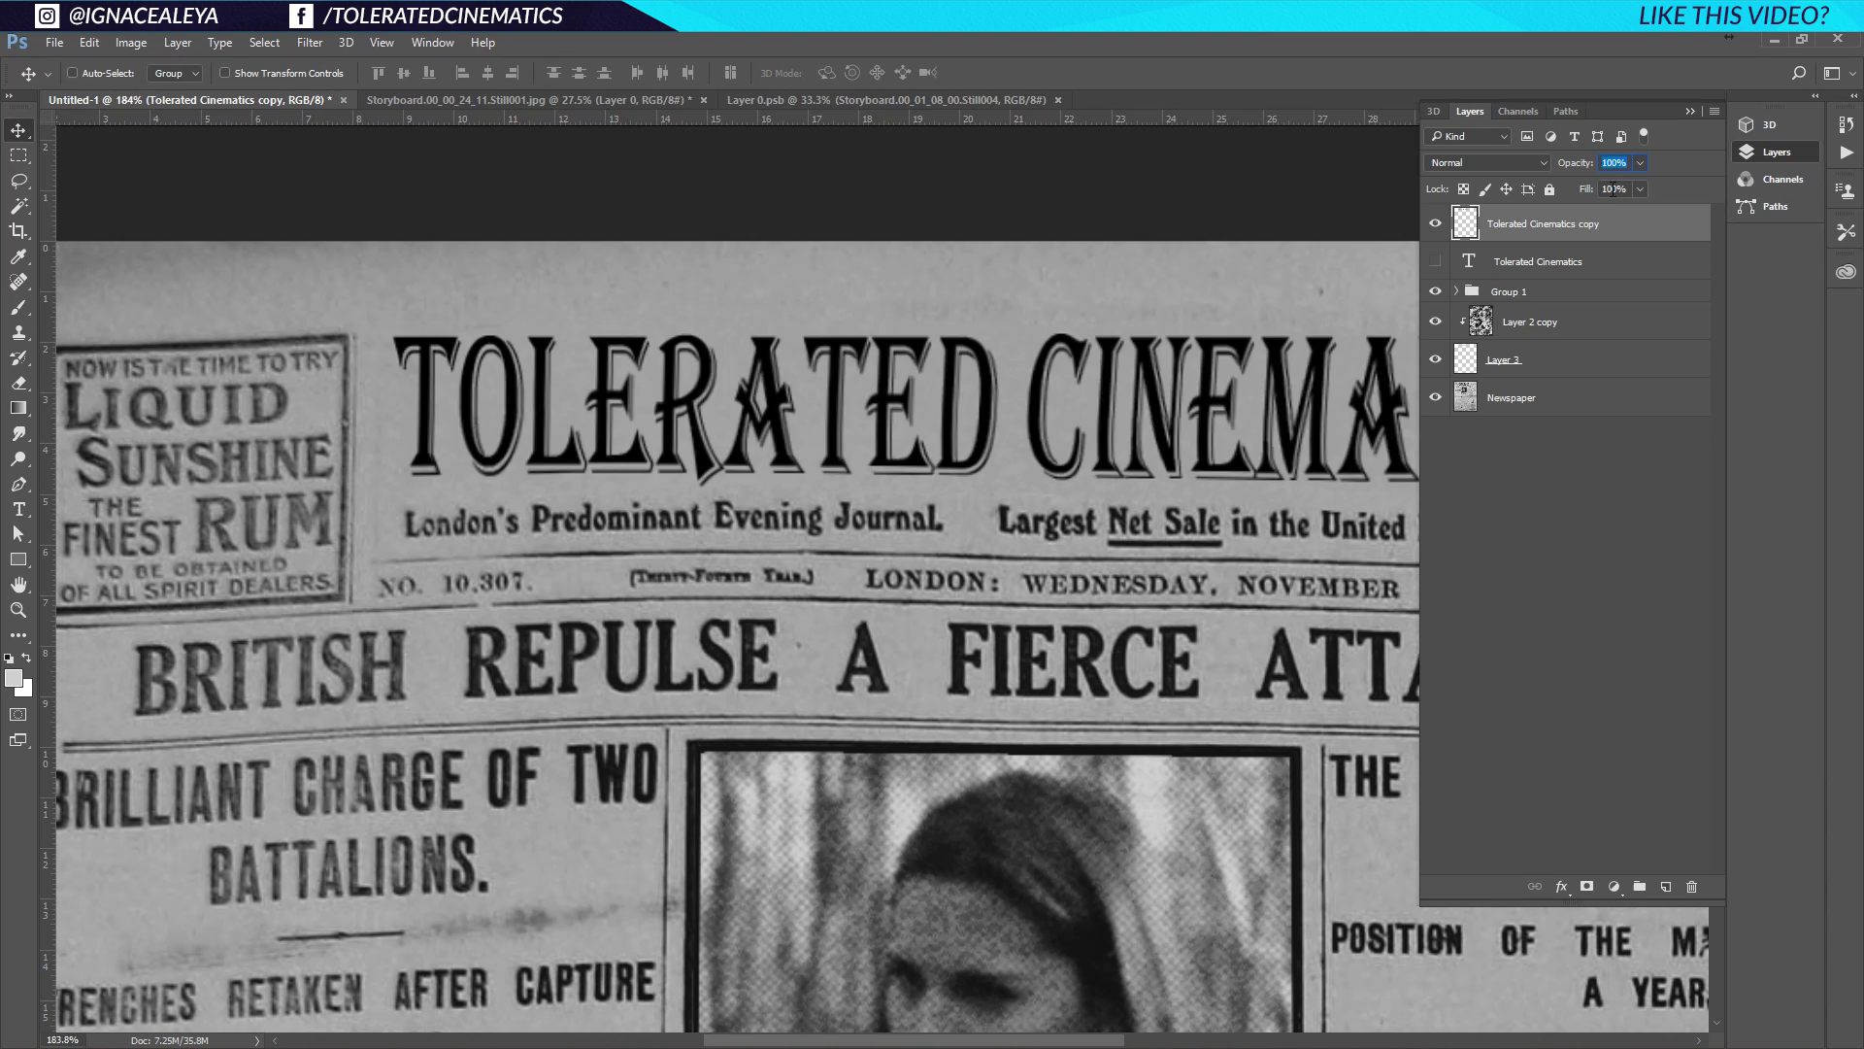
text(85)
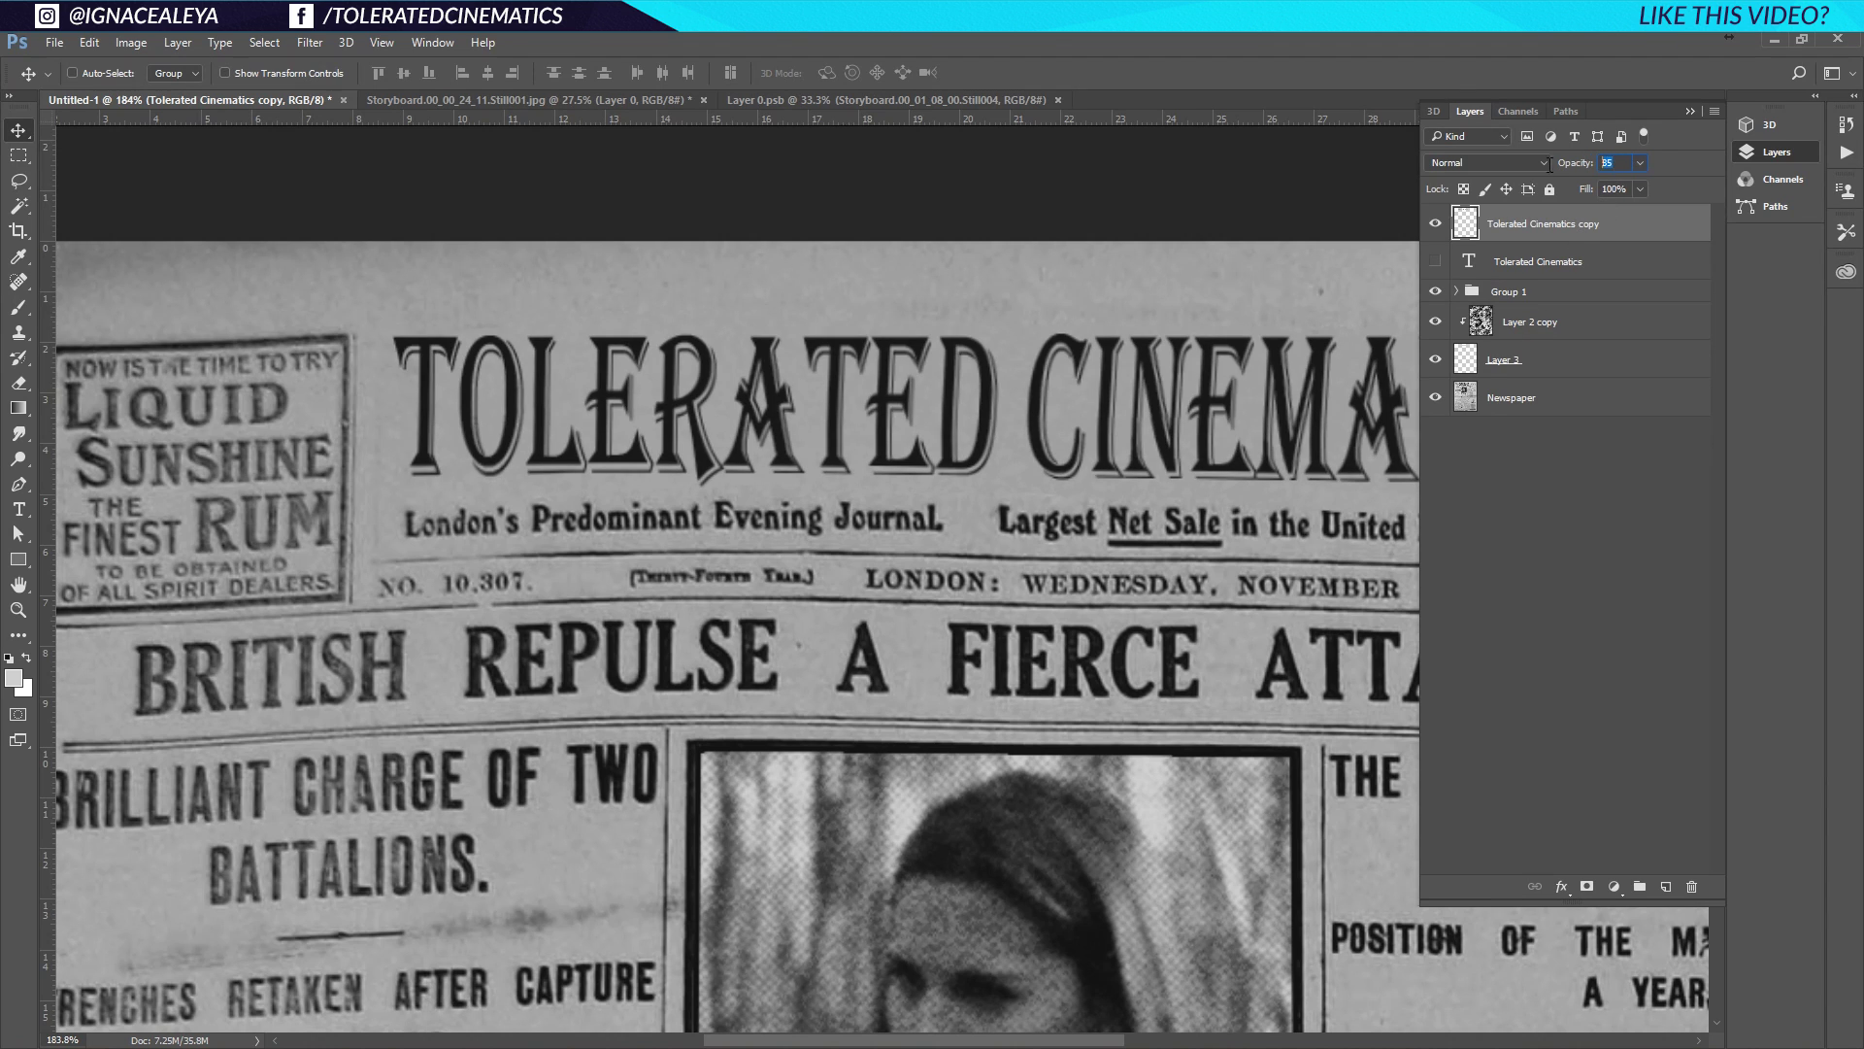
click(1550, 555)
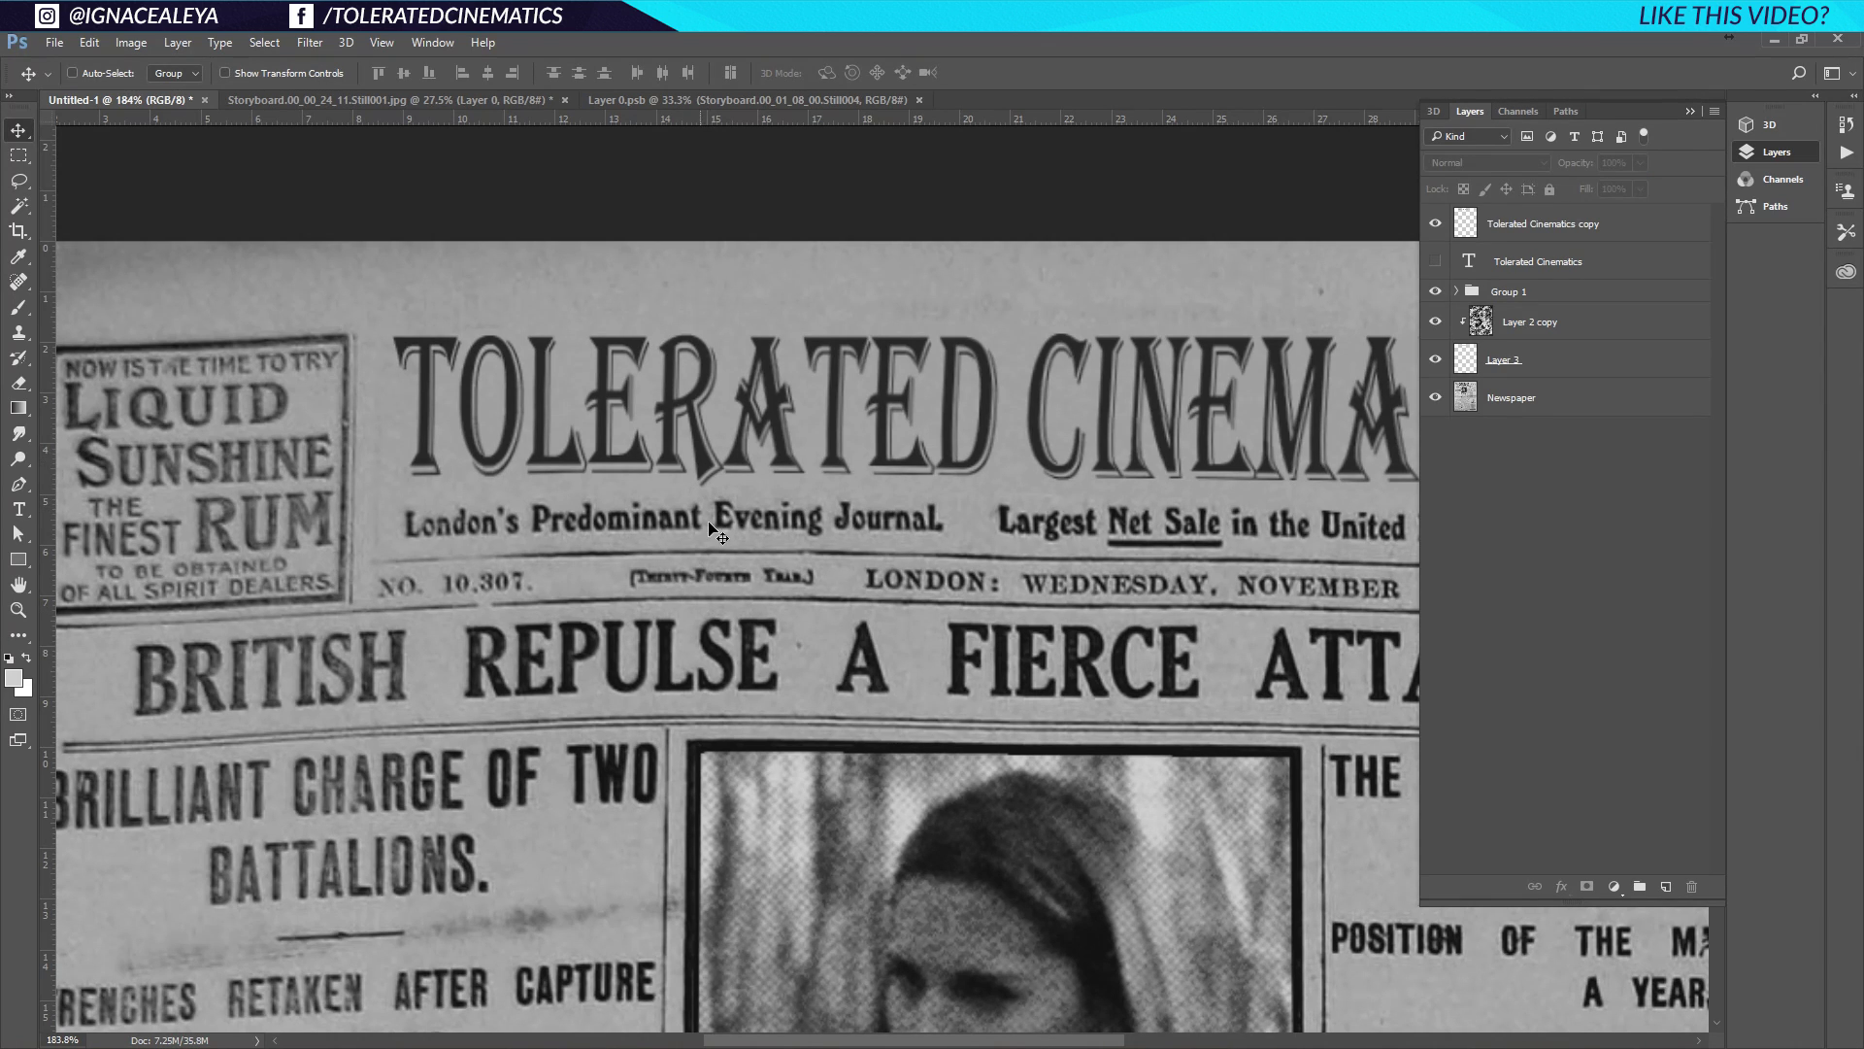
Soften the title copy with a Gaussian Blur of 0.2 pixels radius
click(1615, 233)
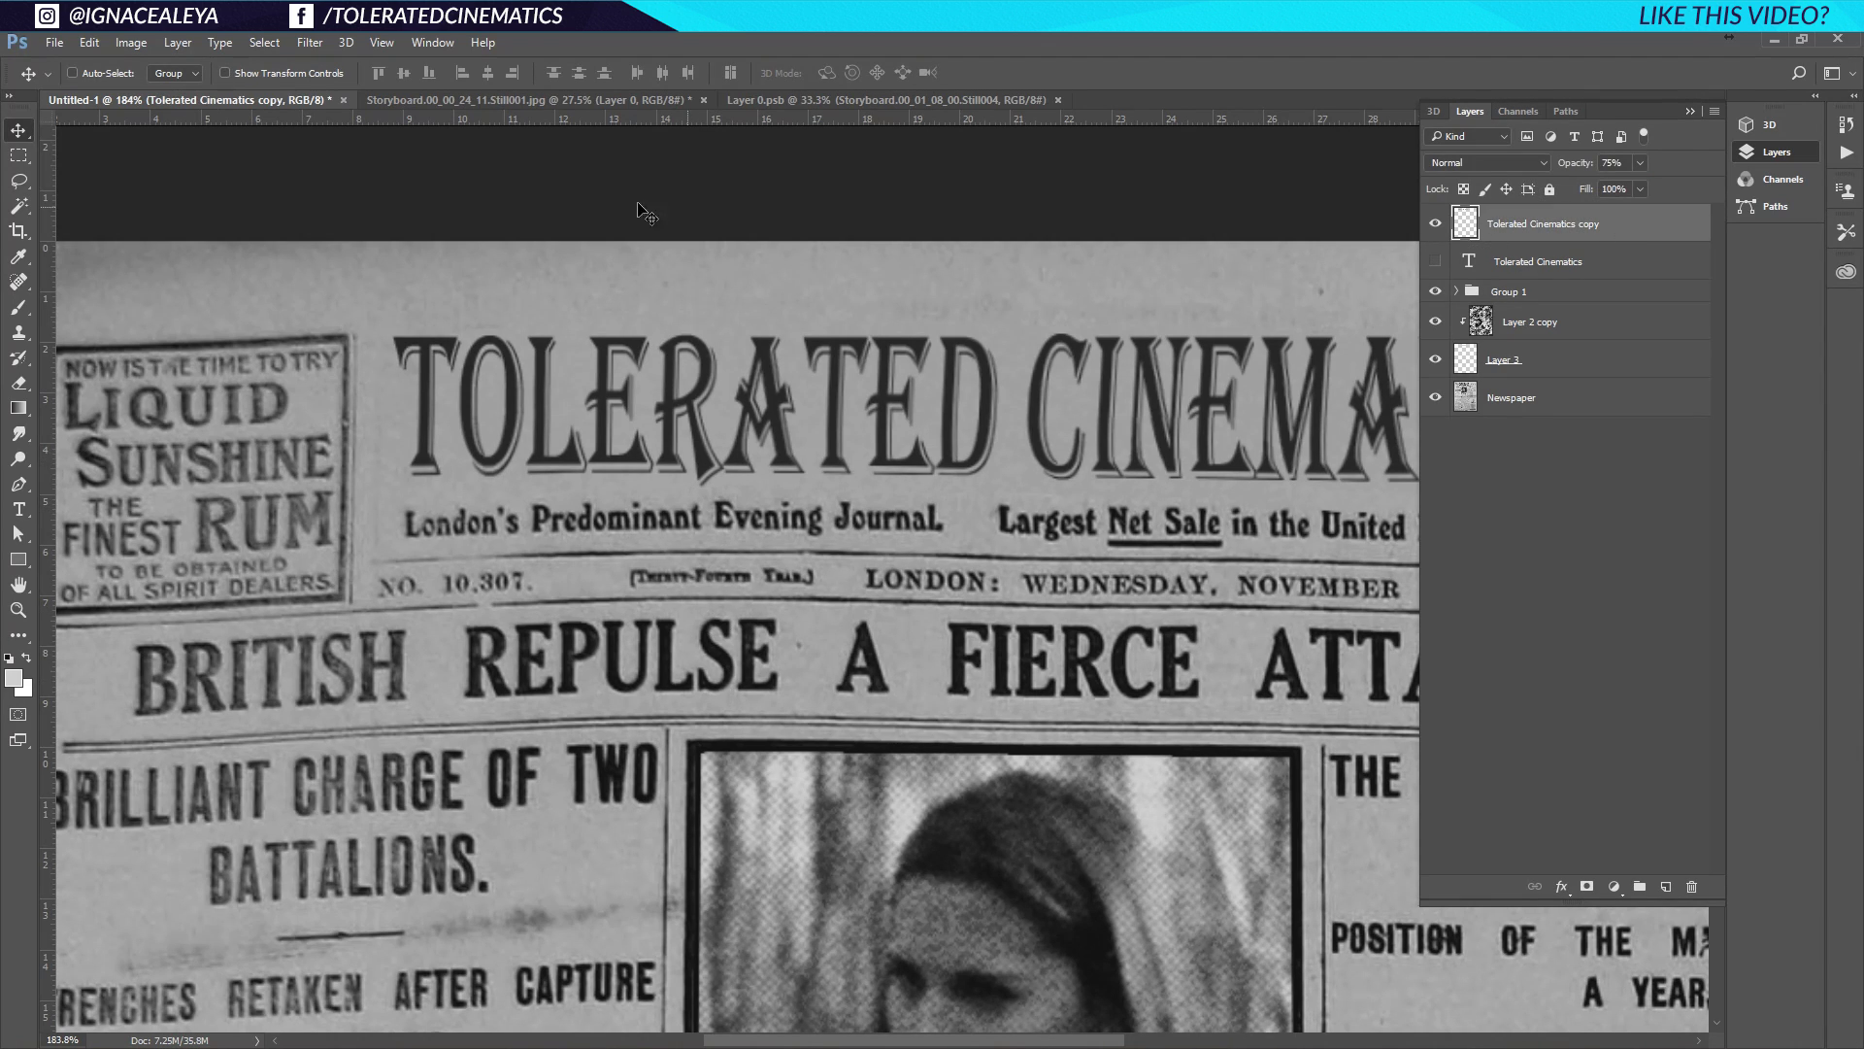
click(323, 43)
mouse_move(362, 249)
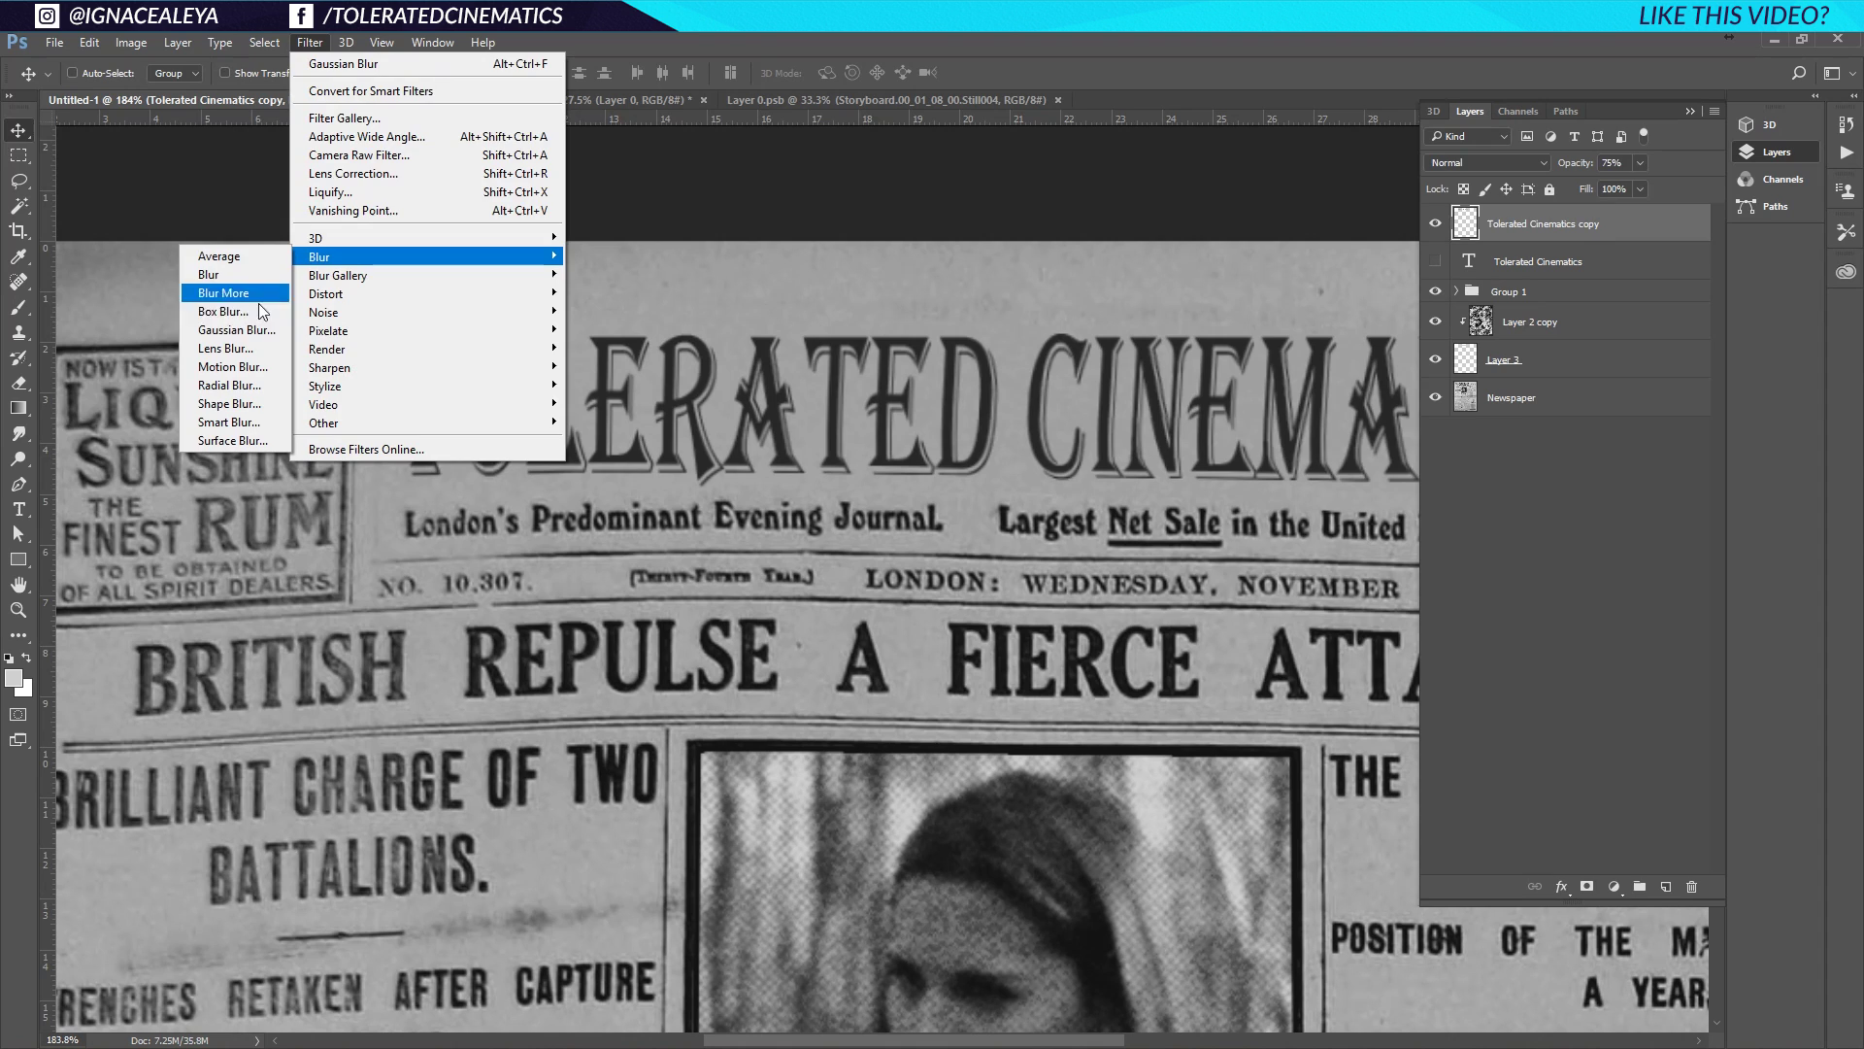
click(241, 330)
text(0.2)
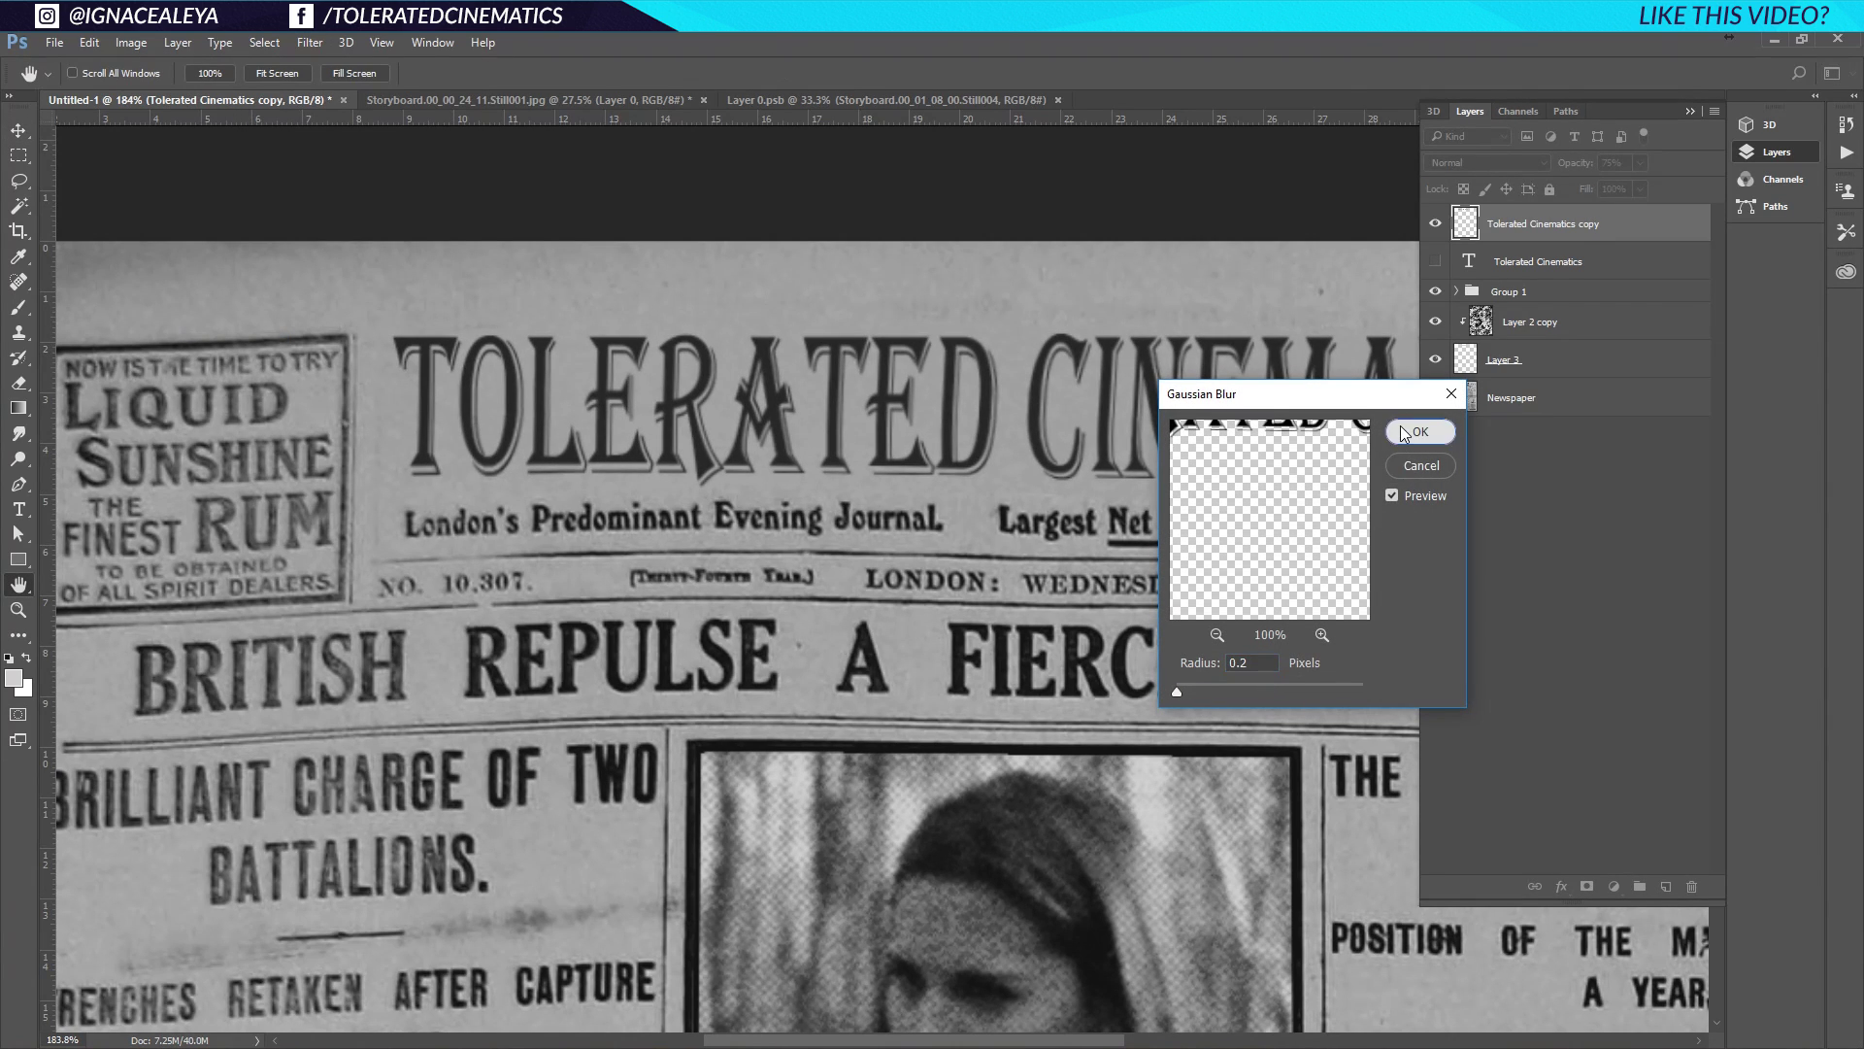
click(1413, 431)
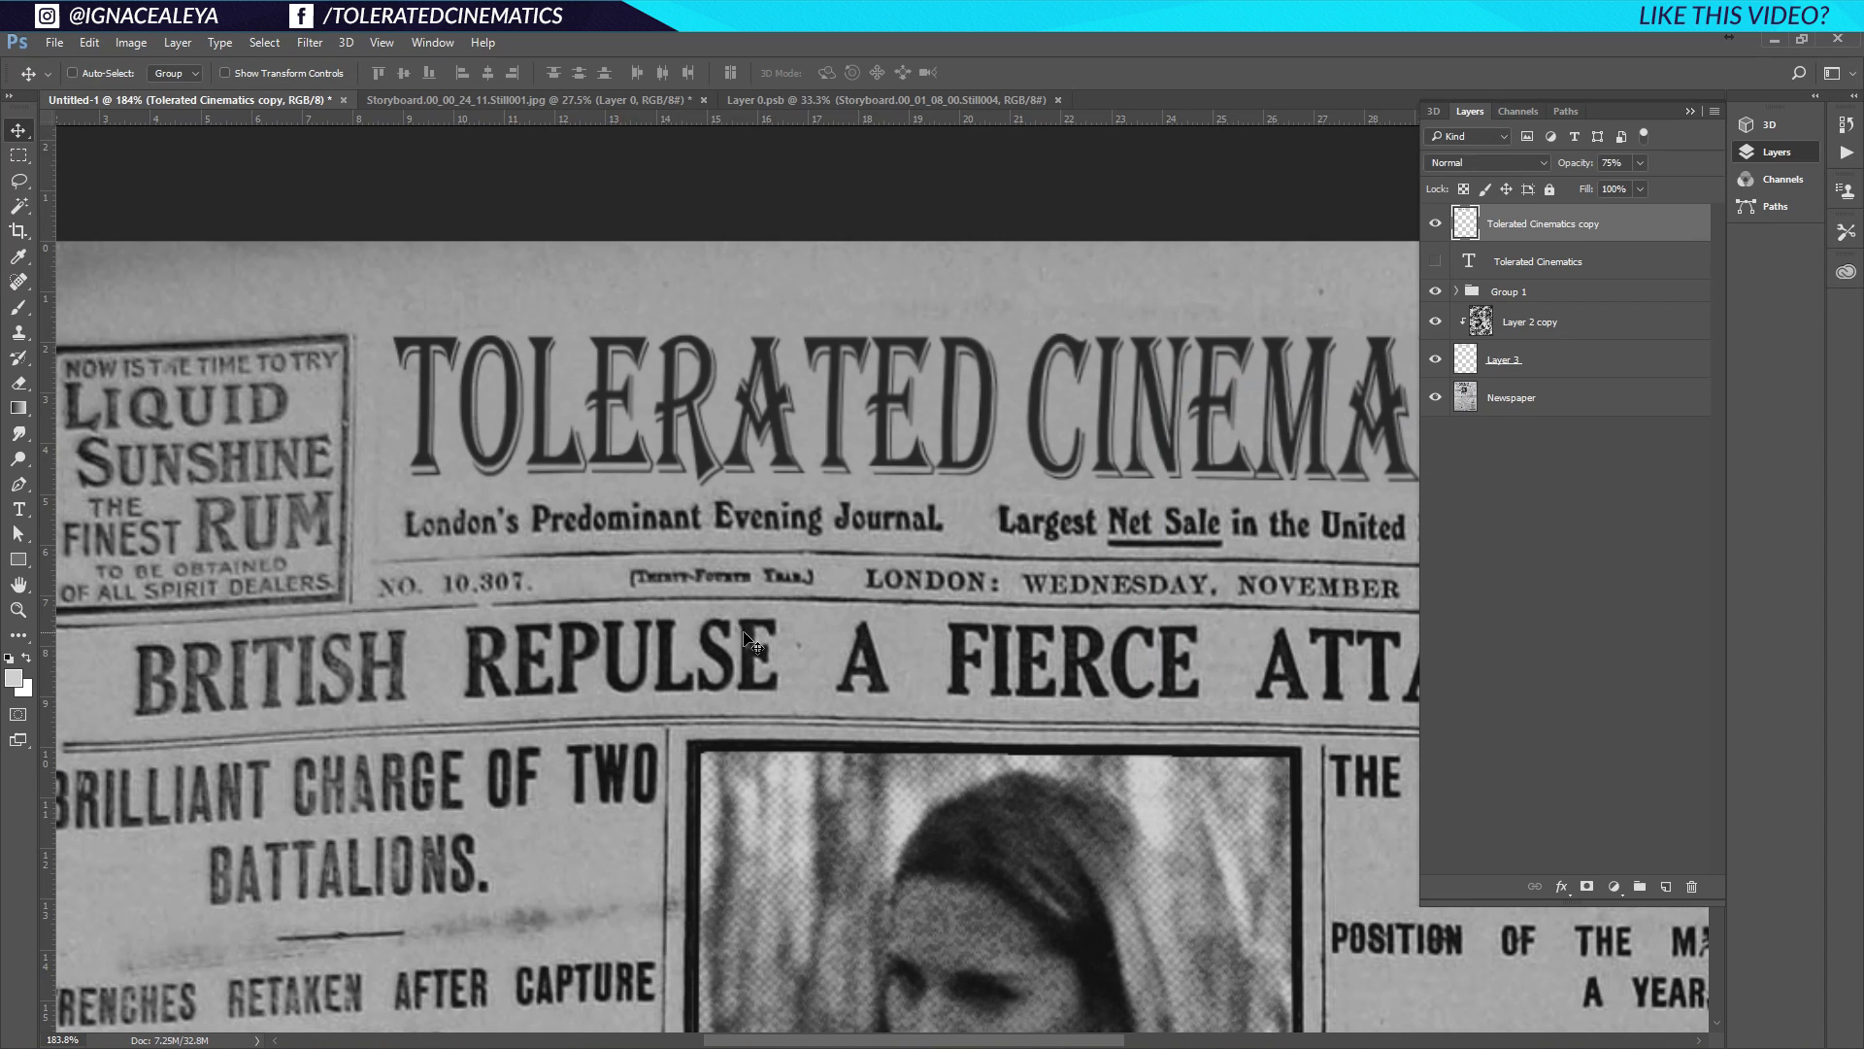
scroll(820, 641, down, 5)
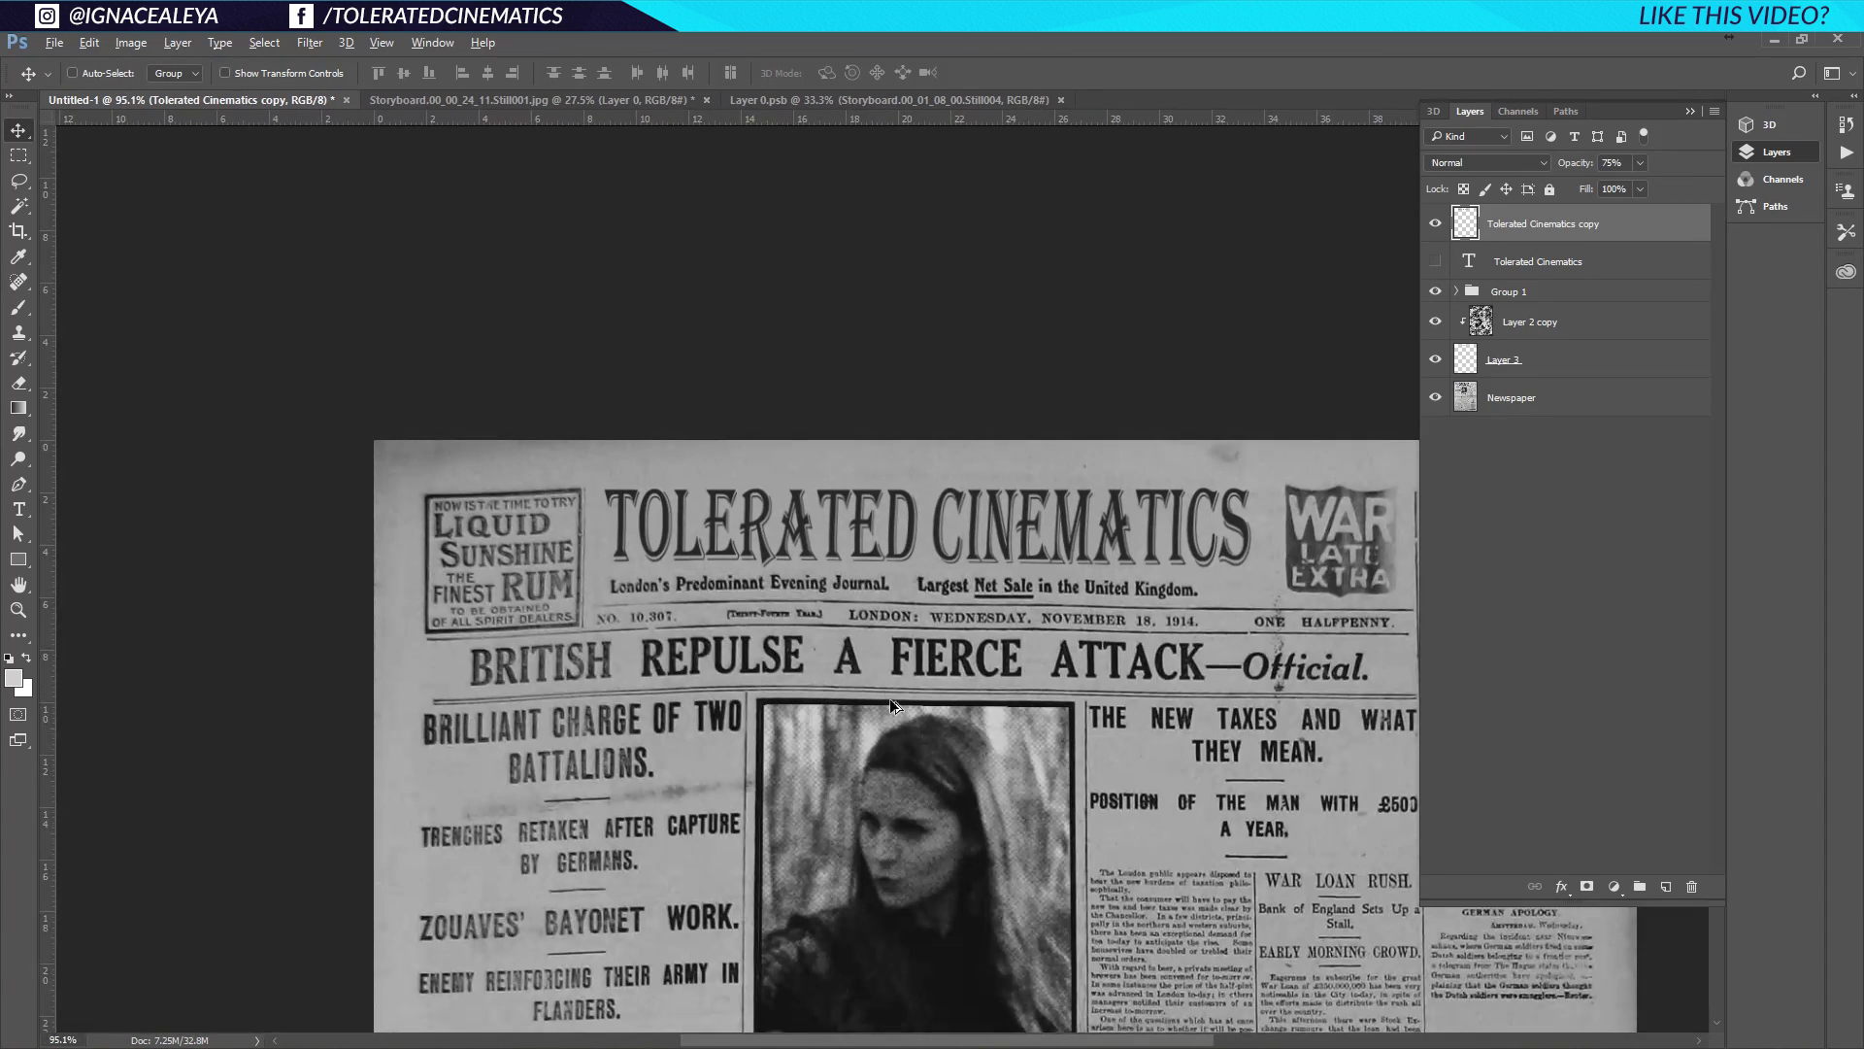
scroll(956, 731, down, 2)
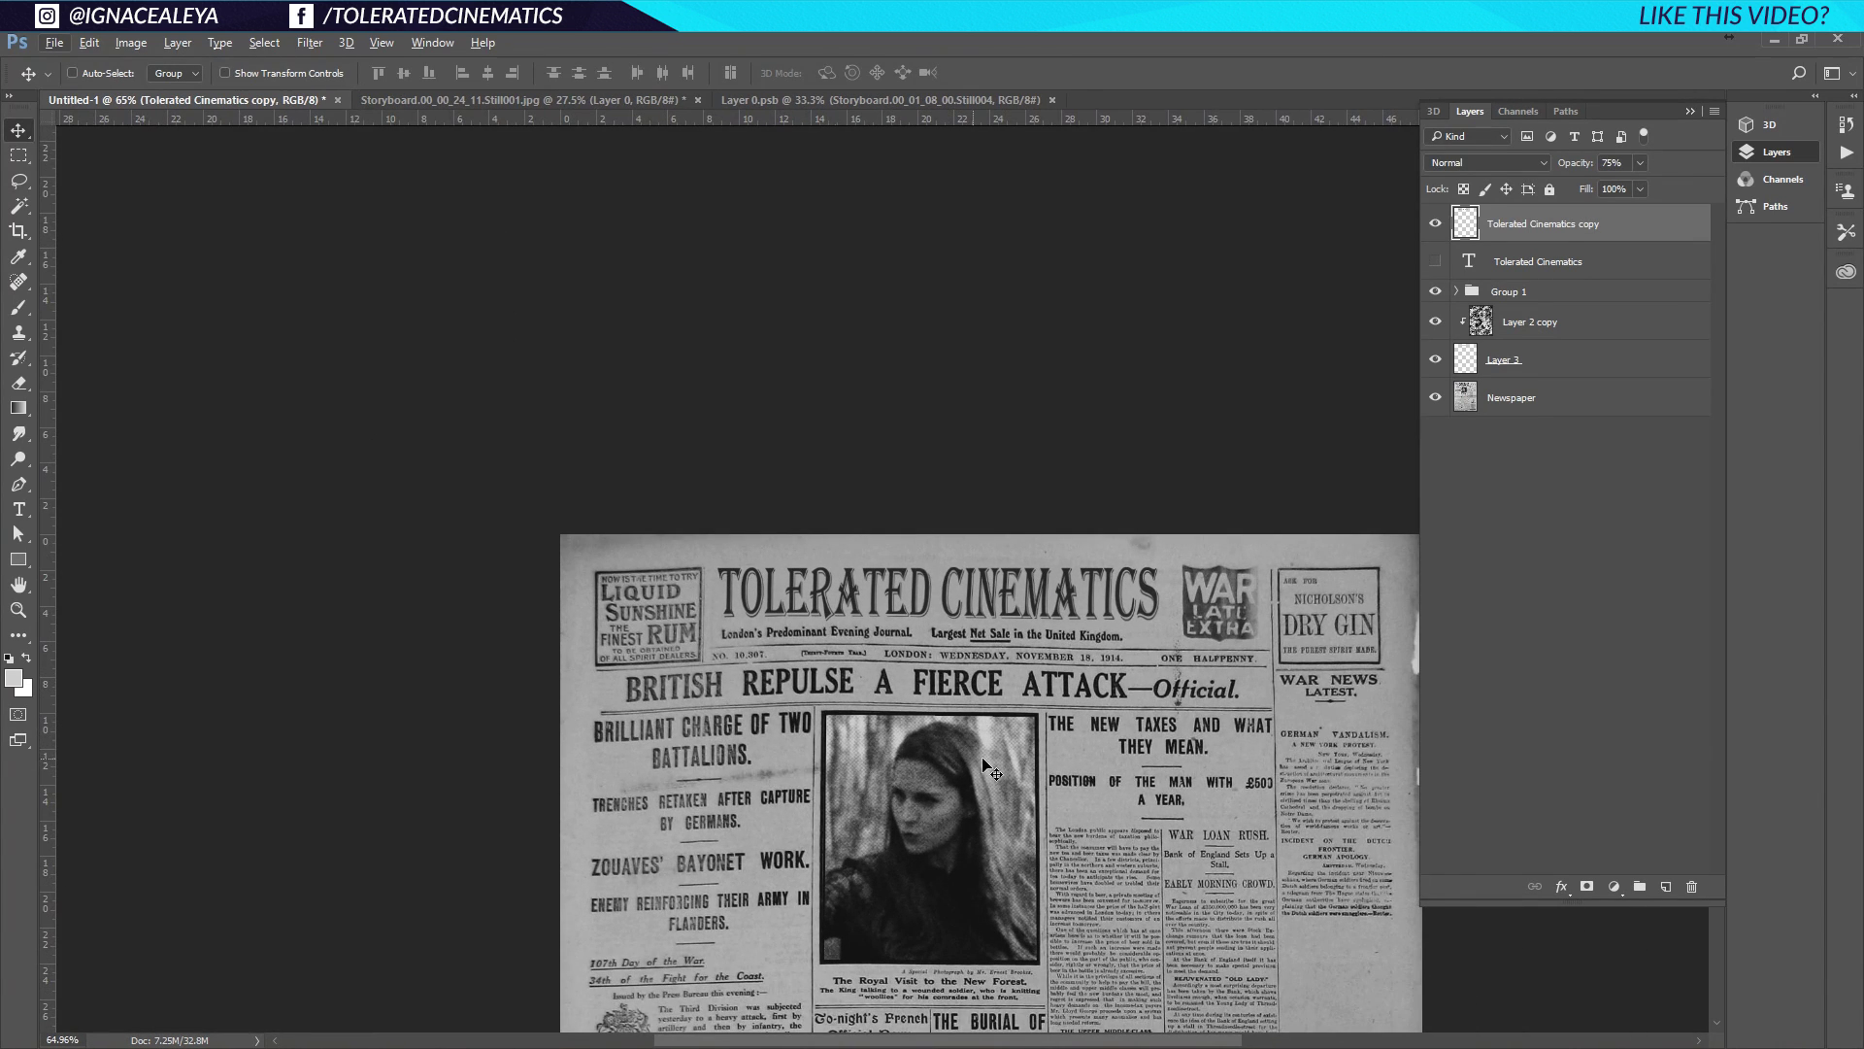
scroll(660, 282, down, 3)
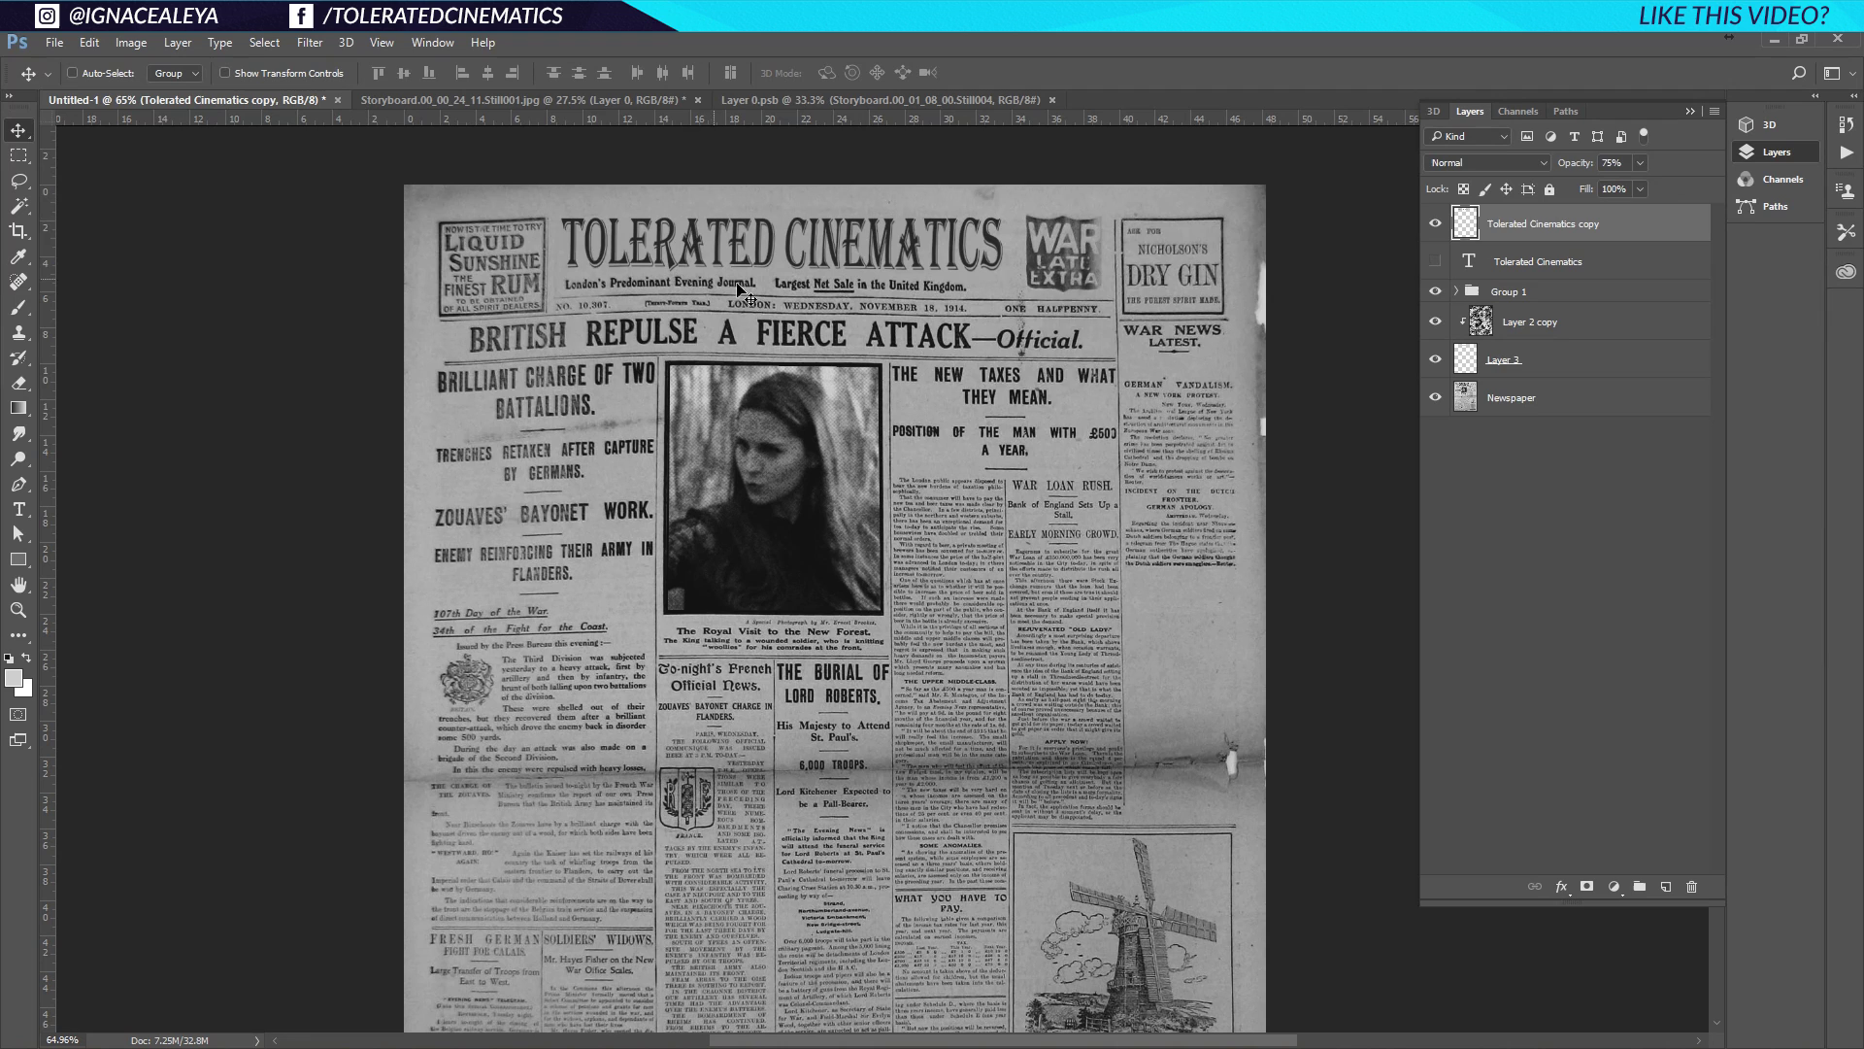